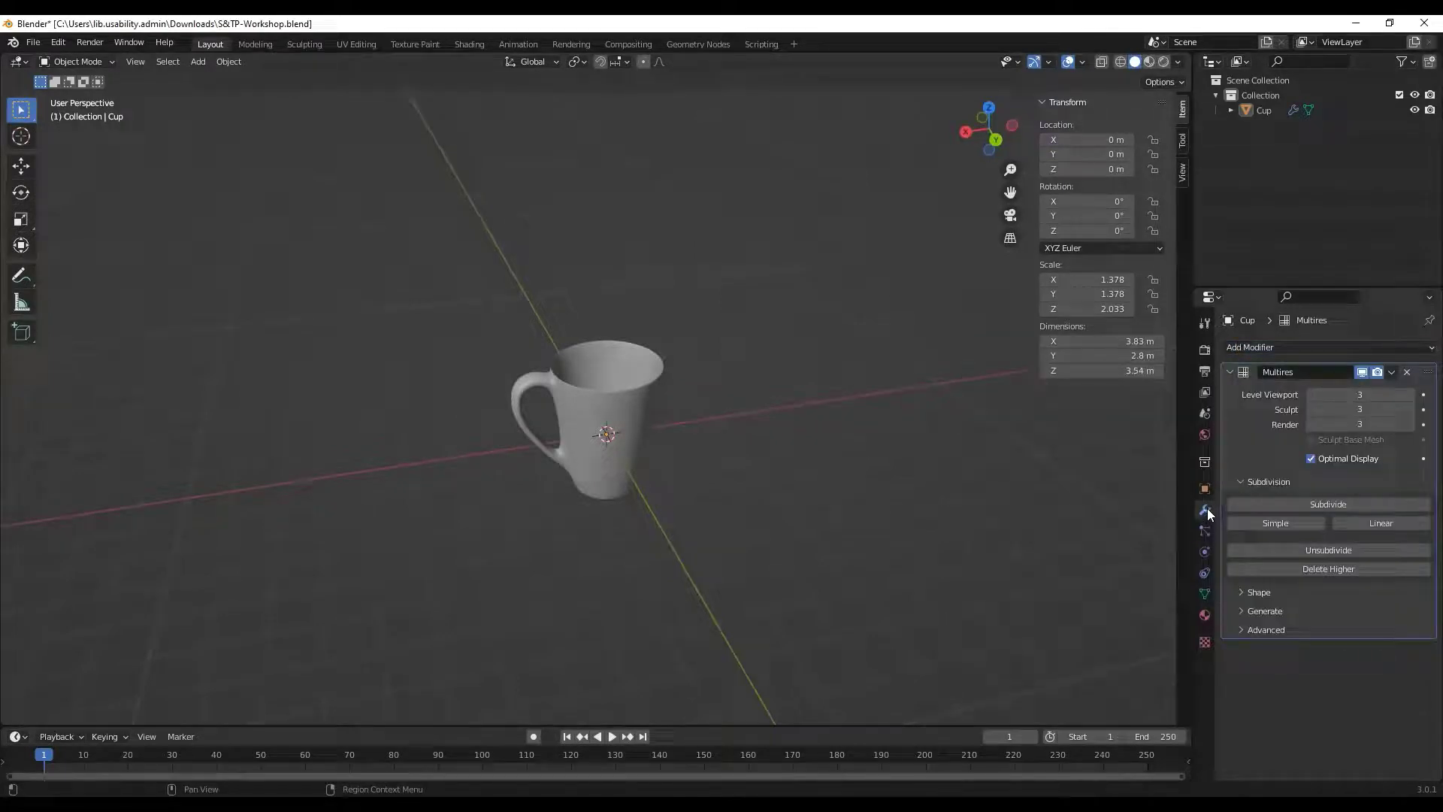
Step: Switch the cup to the Sculpting workspace
left_click(1271, 348)
middle_click_drag(496, 454, 750, 441)
middle_click_drag(544, 460, 459, 505)
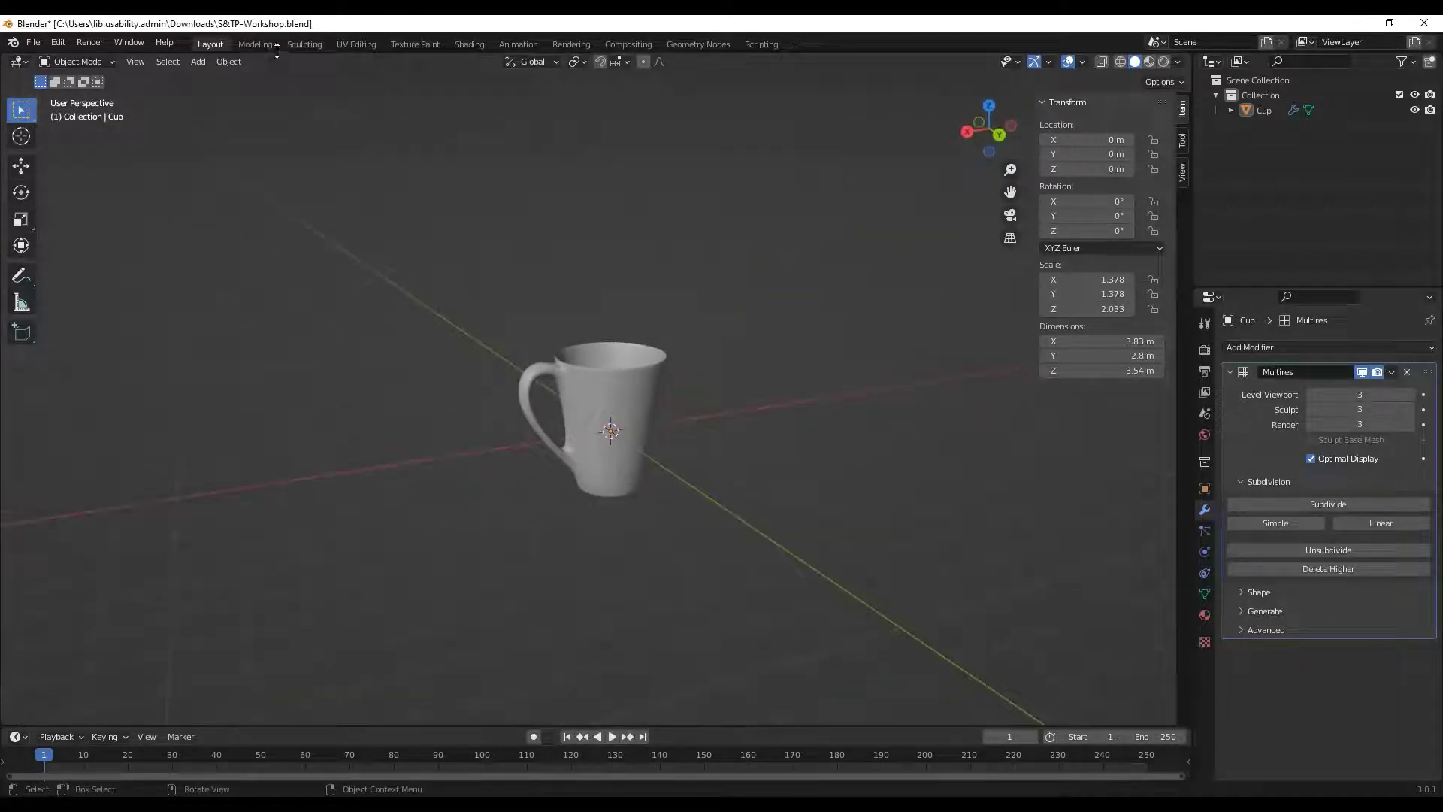
left_click(299, 44)
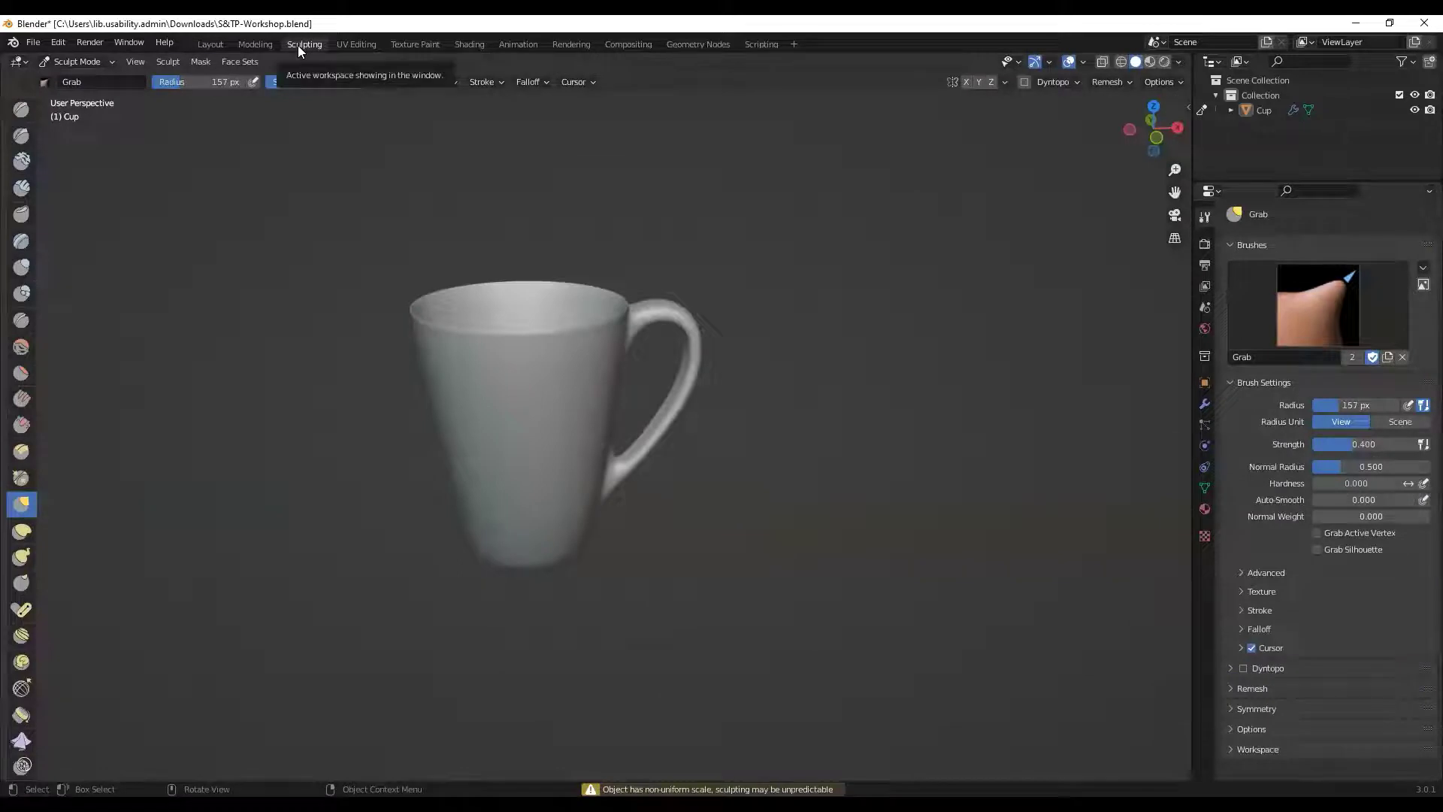
Step: Examine the cup from the handle side, the front and the back by orbiting around it
mouse_move(289, 486)
middle_mouse_down()
mouse_move(582, 488)
mouse_move(481, 525)
mouse_move(389, 451)
mouse_move(349, 457)
mouse_move(329, 442)
middle_mouse_up()
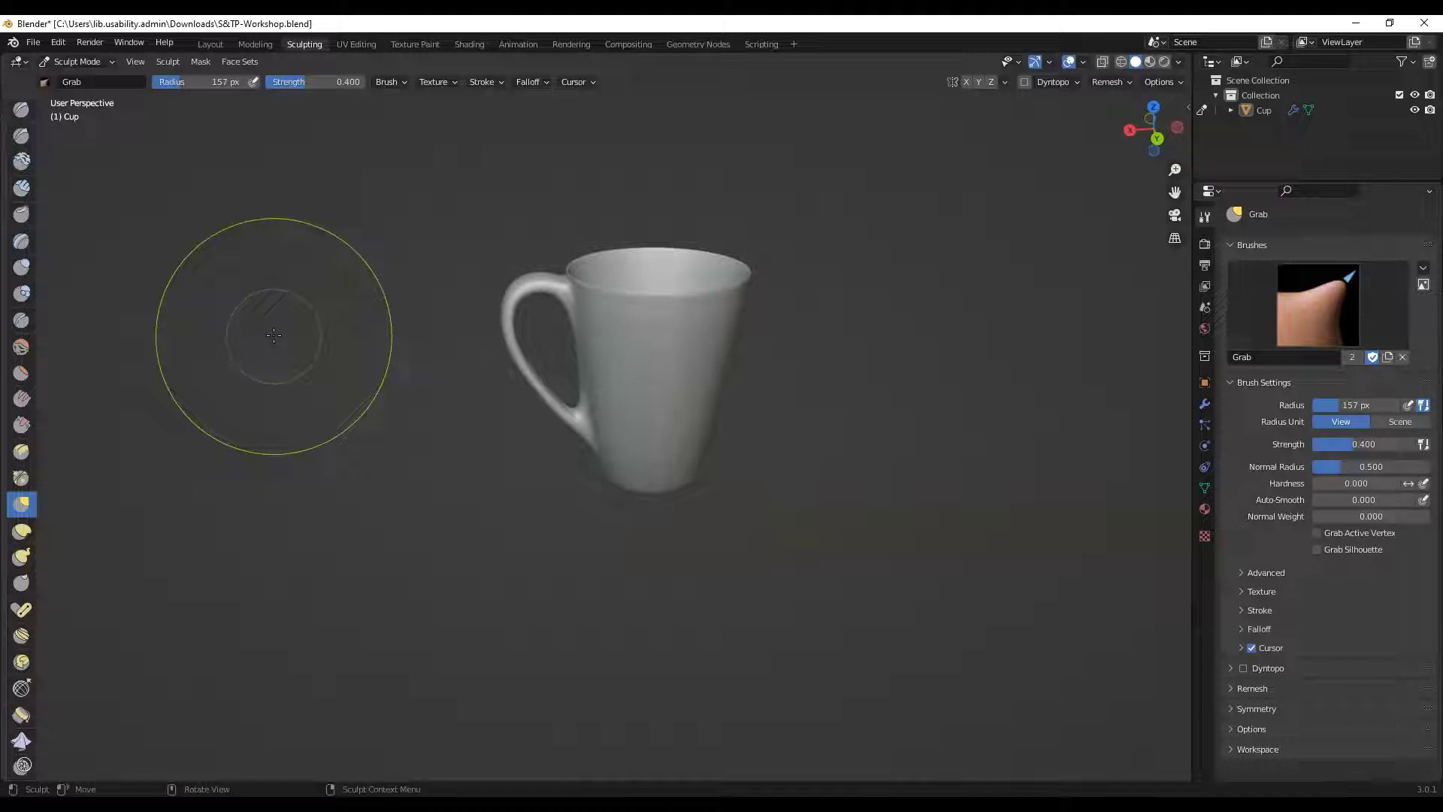
mouse_move(273, 336)
middle_mouse_down()
mouse_move(242, 343)
mouse_move(451, 376)
mouse_move(287, 260)
mouse_move(547, 238)
mouse_move(255, 227)
mouse_move(364, 187)
mouse_move(390, 267)
mouse_move(296, 241)
mouse_move(571, 241)
mouse_move(763, 217)
middle_mouse_up()
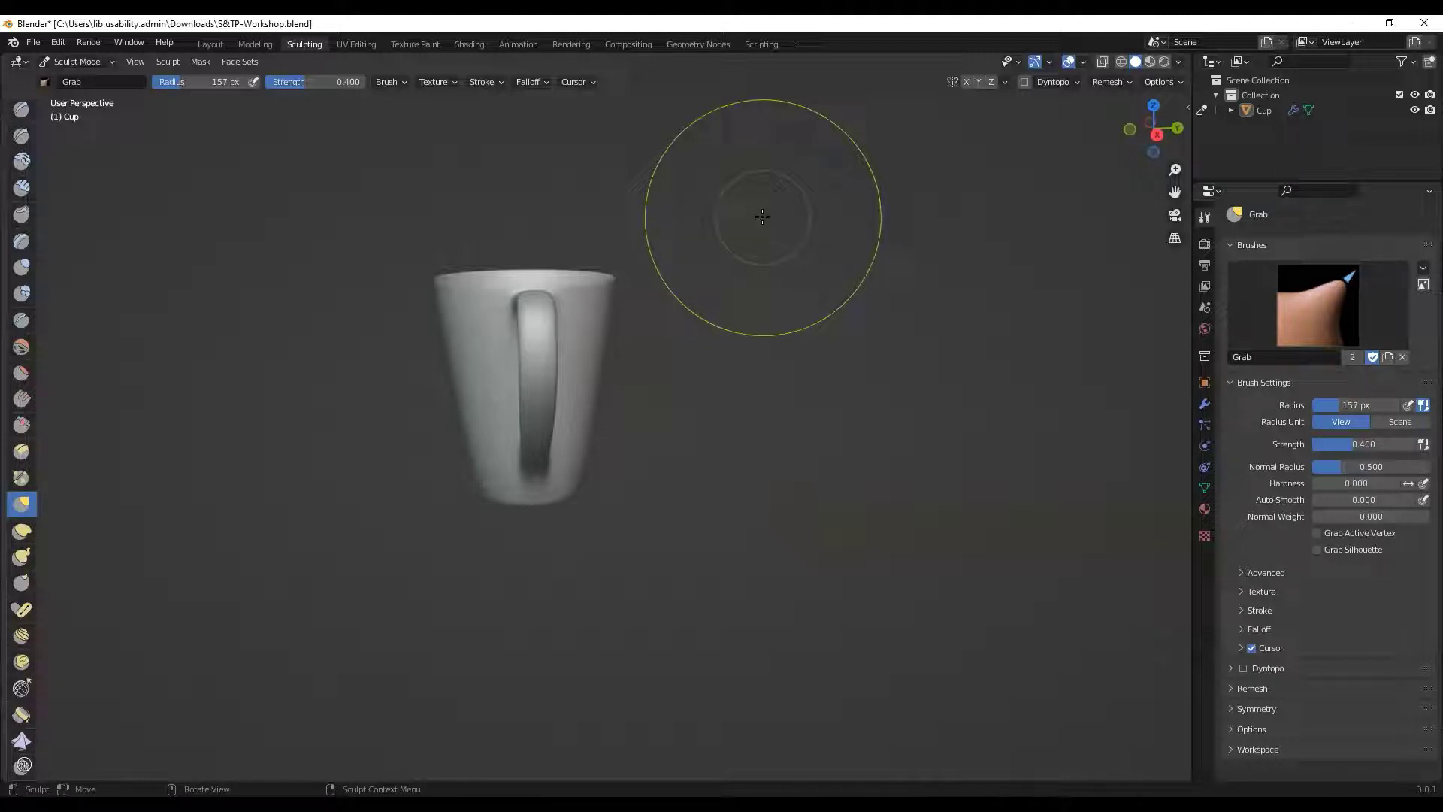
mouse_move(763, 217)
middle_mouse_down()
mouse_move(400, 282)
mouse_move(269, 239)
mouse_move(341, 275)
middle_mouse_up()
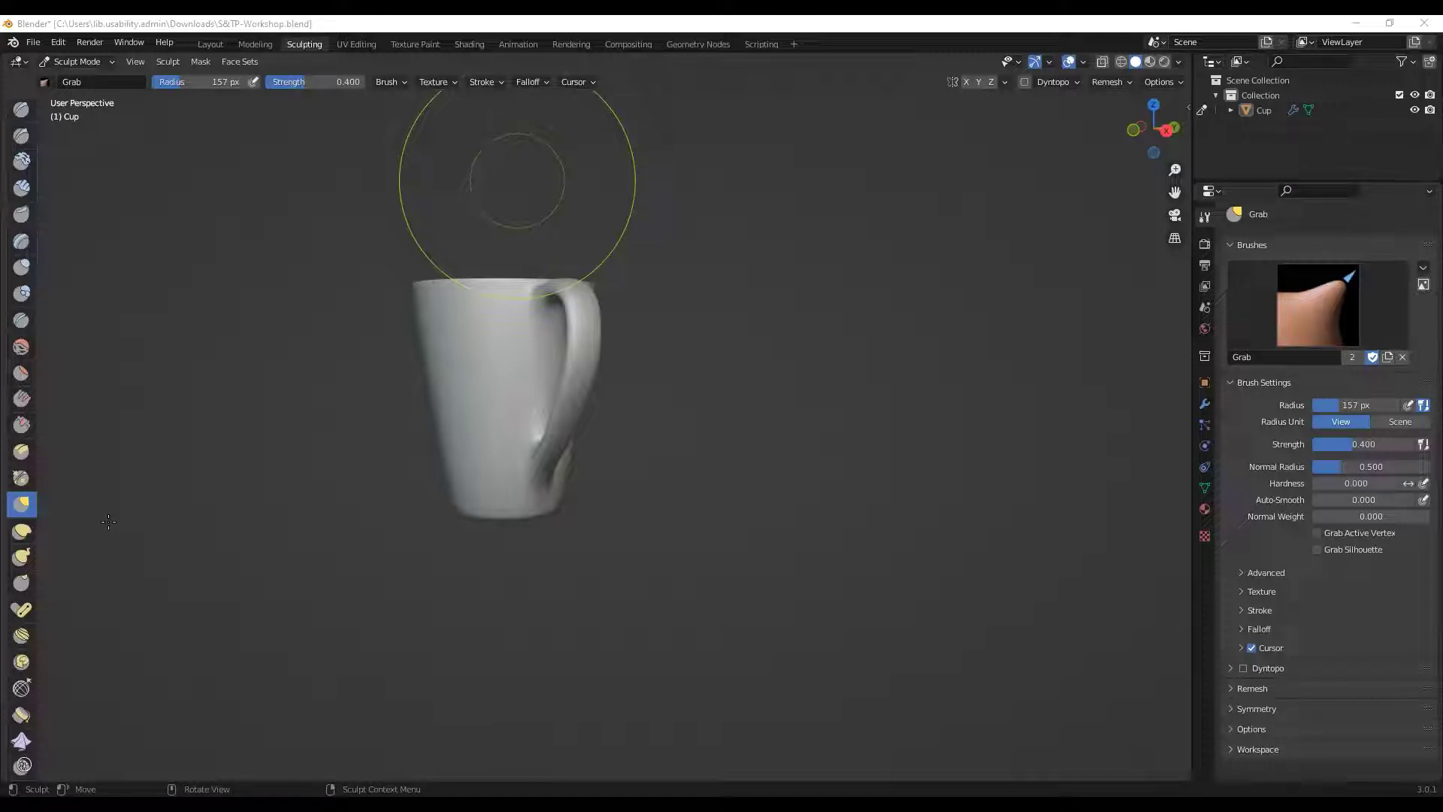
left_click(892, 557)
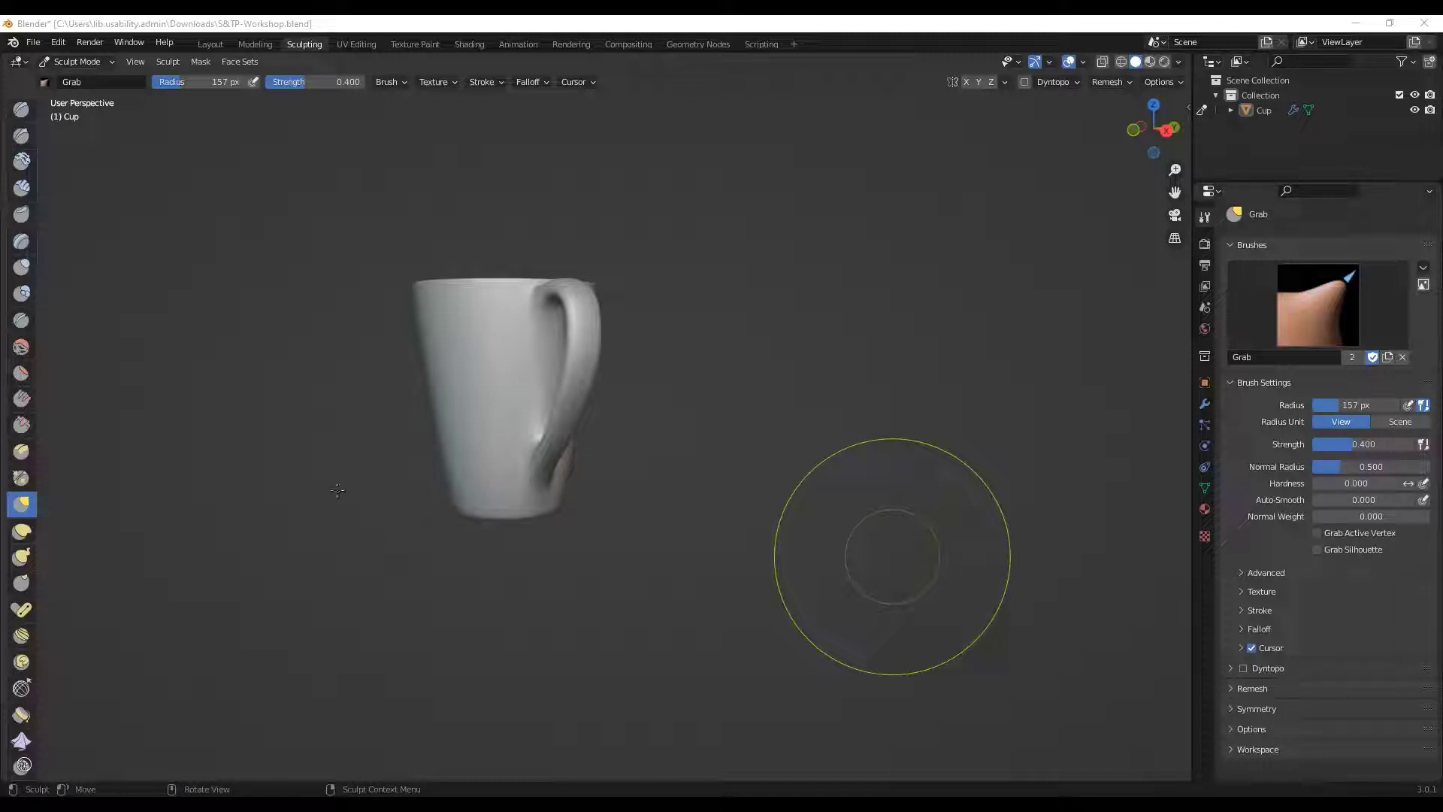
mouse_move(294, 452)
middle_mouse_down()
mouse_move(360, 298)
mouse_move(322, 314)
middle_mouse_up()
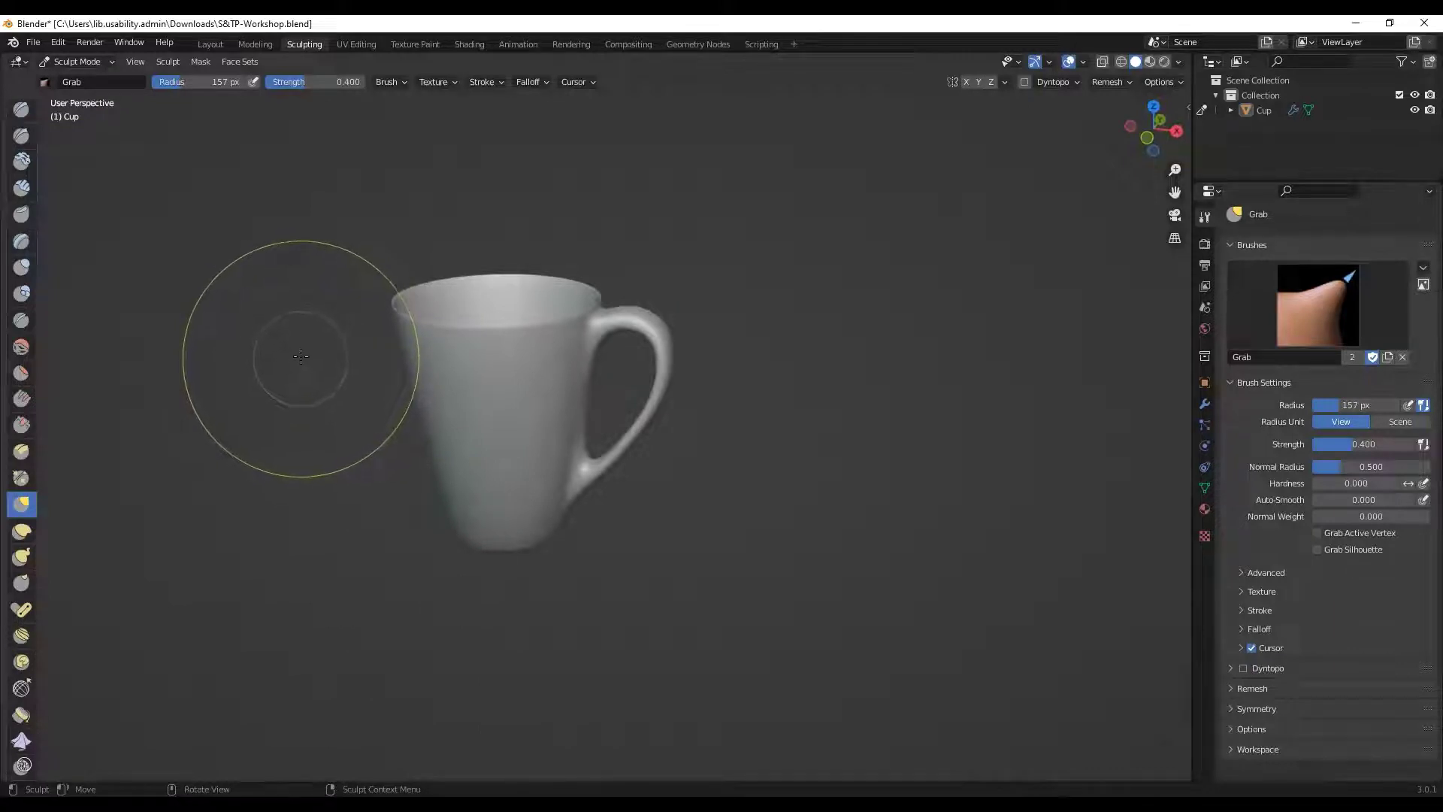
mouse_move(274, 323)
middle_mouse_down()
mouse_move(525, 284)
mouse_move(600, 255)
middle_mouse_up()
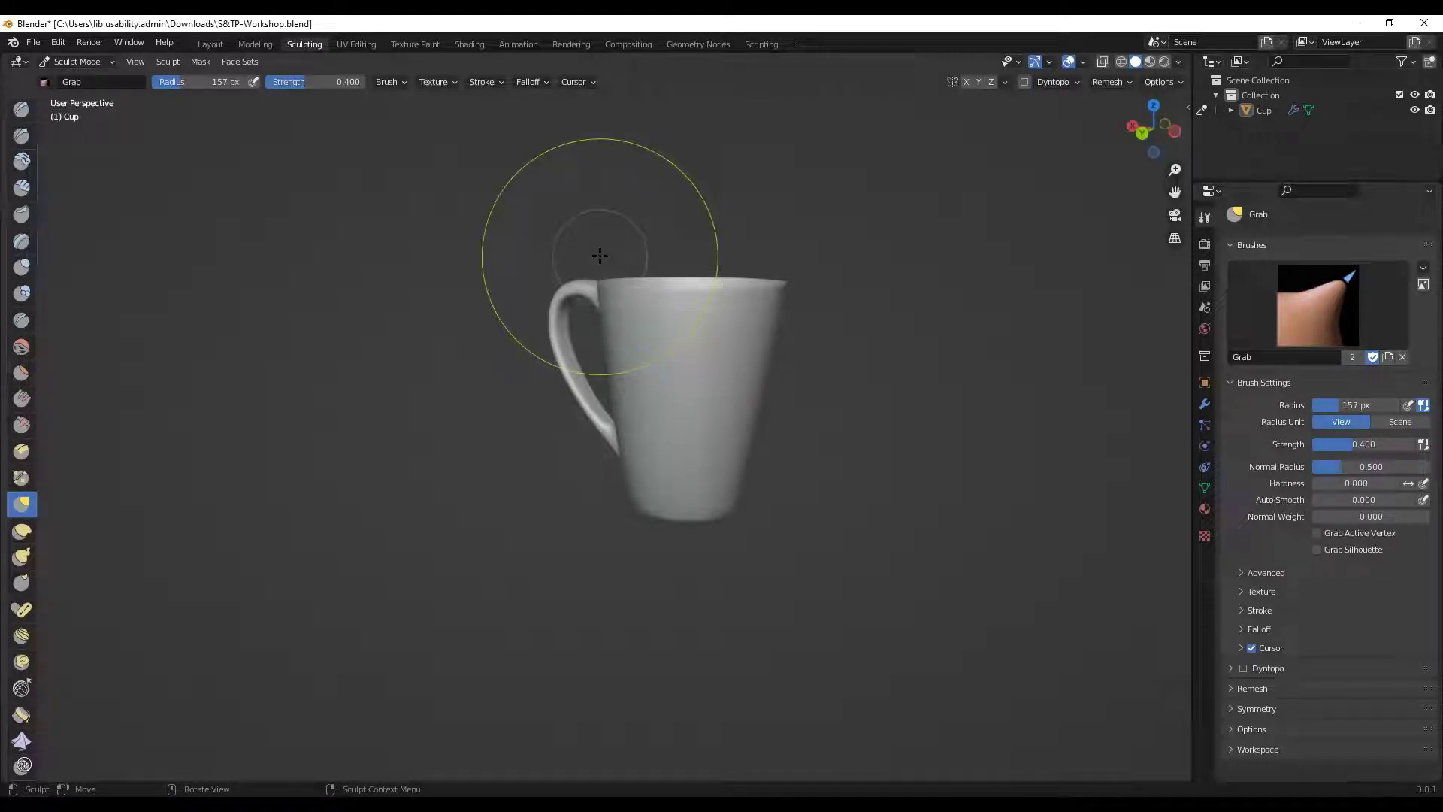
mouse_move(584, 245)
middle_mouse_down()
mouse_move(284, 232)
mouse_move(421, 477)
mouse_move(361, 345)
mouse_move(330, 330)
mouse_move(391, 316)
mouse_move(364, 303)
mouse_move(651, 396)
mouse_move(354, 400)
mouse_move(195, 376)
mouse_move(298, 350)
mouse_move(376, 353)
middle_mouse_up()
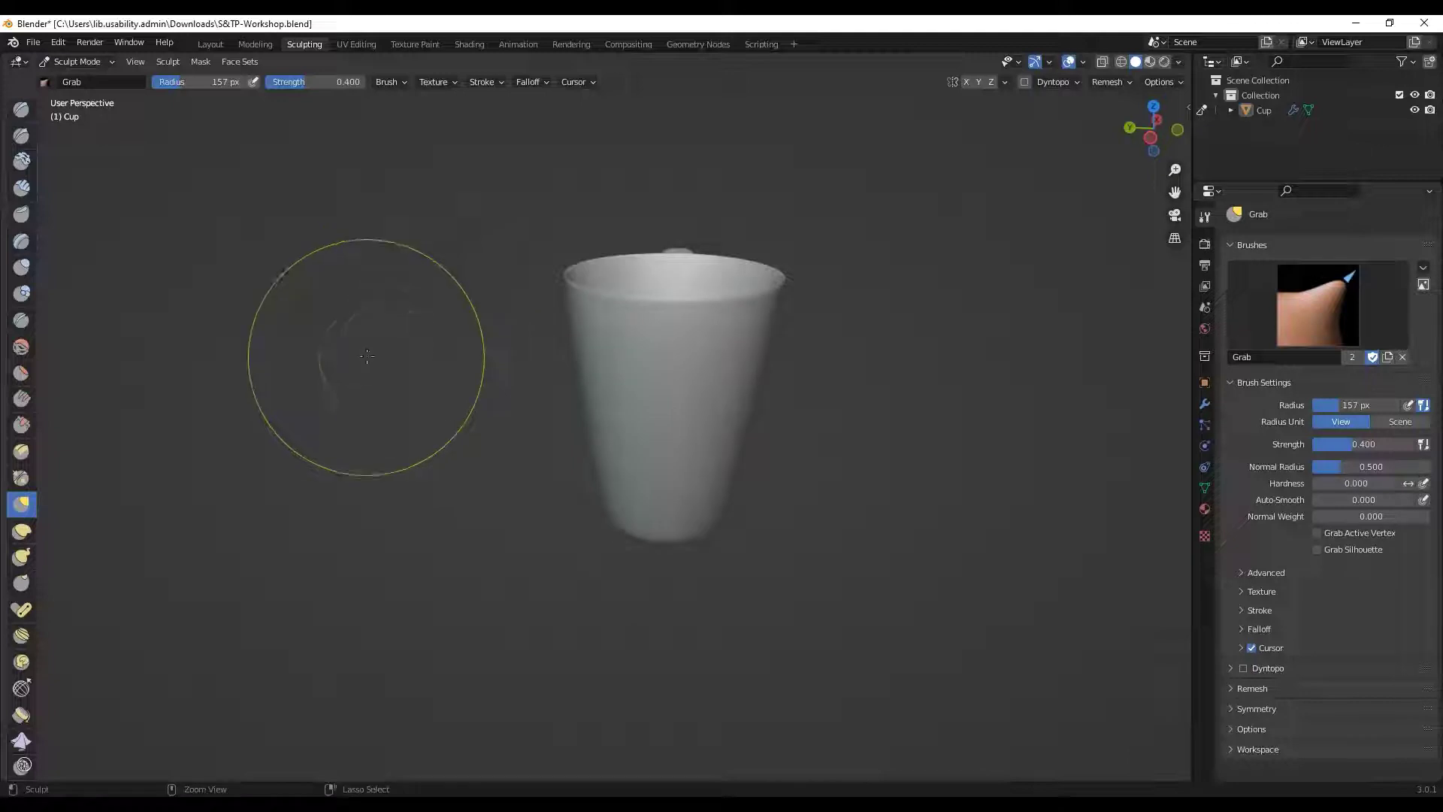
Step: Examine the cup at close and distant zoom levels and from a shifted viewpoint
scroll(366, 316, "up", 2)
scroll(367, 317, "up", 3)
scroll(361, 301, "down", 5)
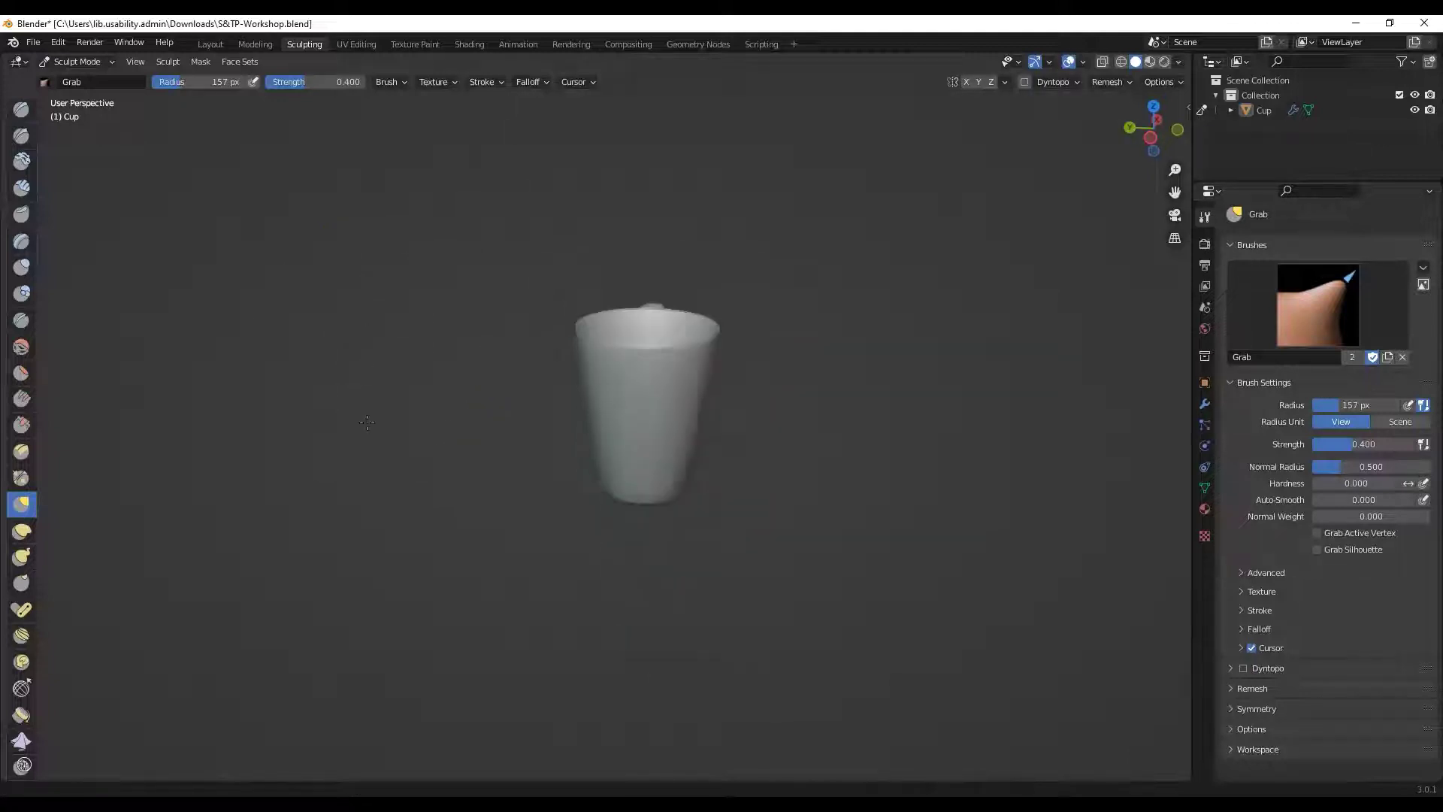
scroll(354, 285, "up", 4)
scroll(353, 301, "down", 4)
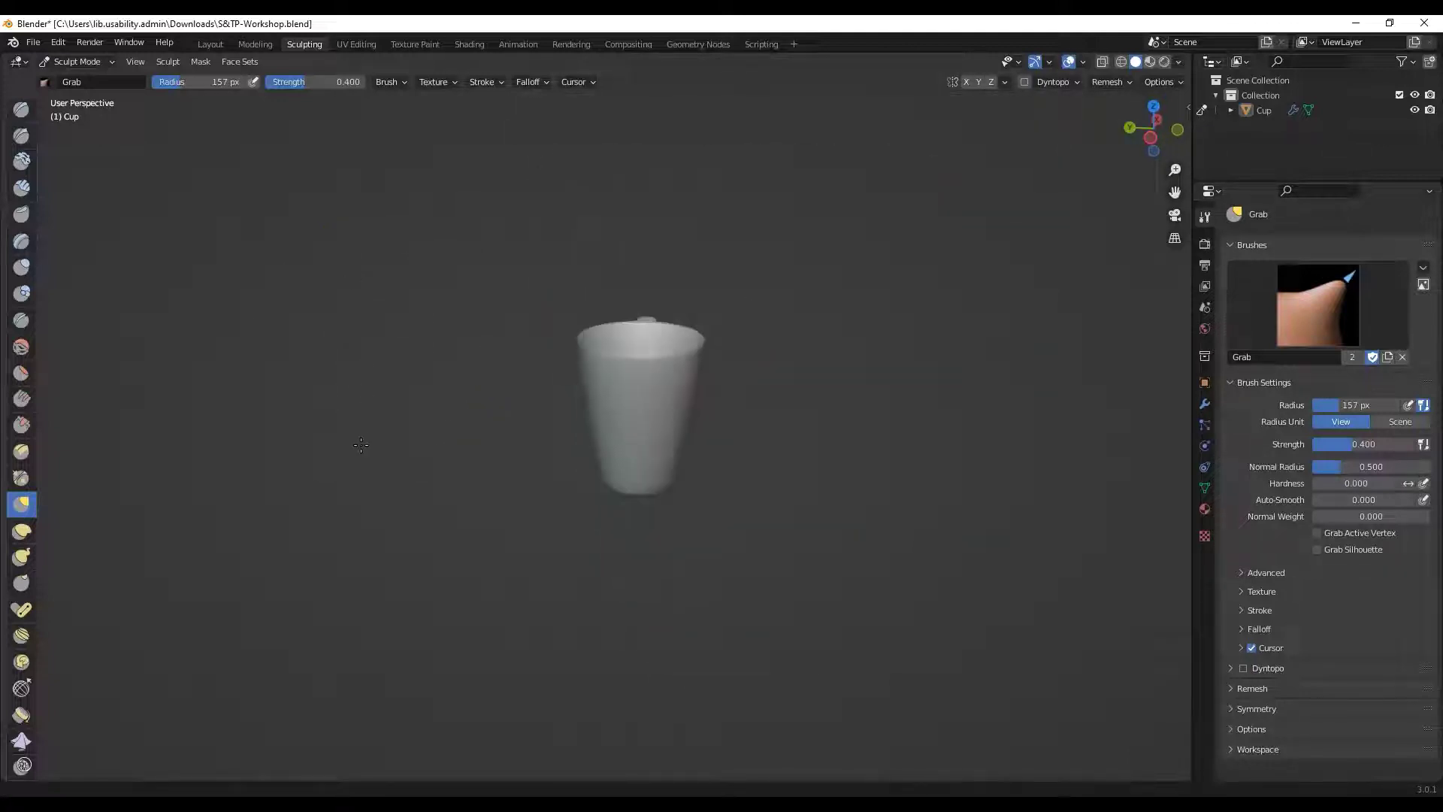
scroll(360, 361, "up", 1)
scroll(363, 406, "down", 2)
scroll(364, 406, "up", 2)
scroll(362, 376, "down", 1)
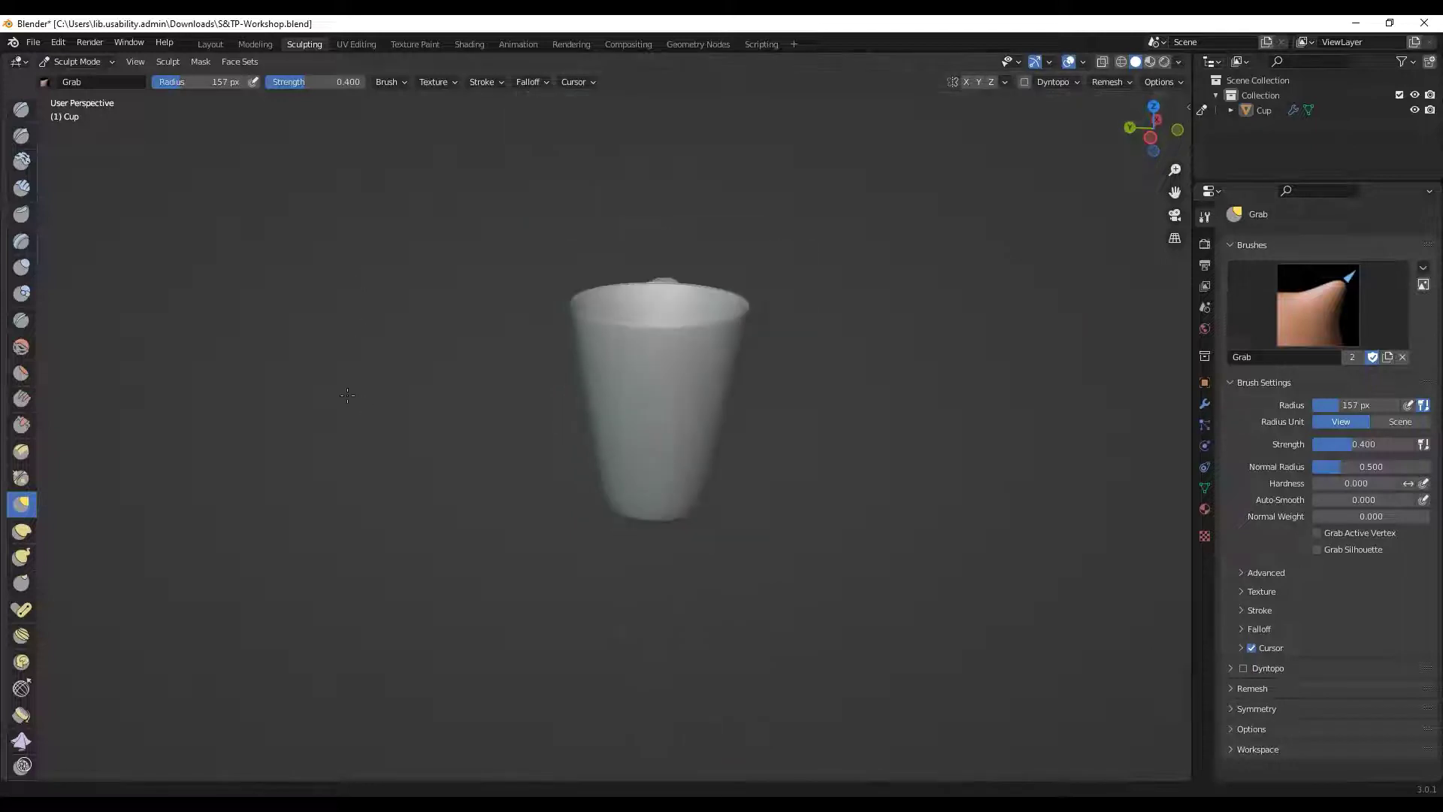
scroll(361, 346, "up", 1)
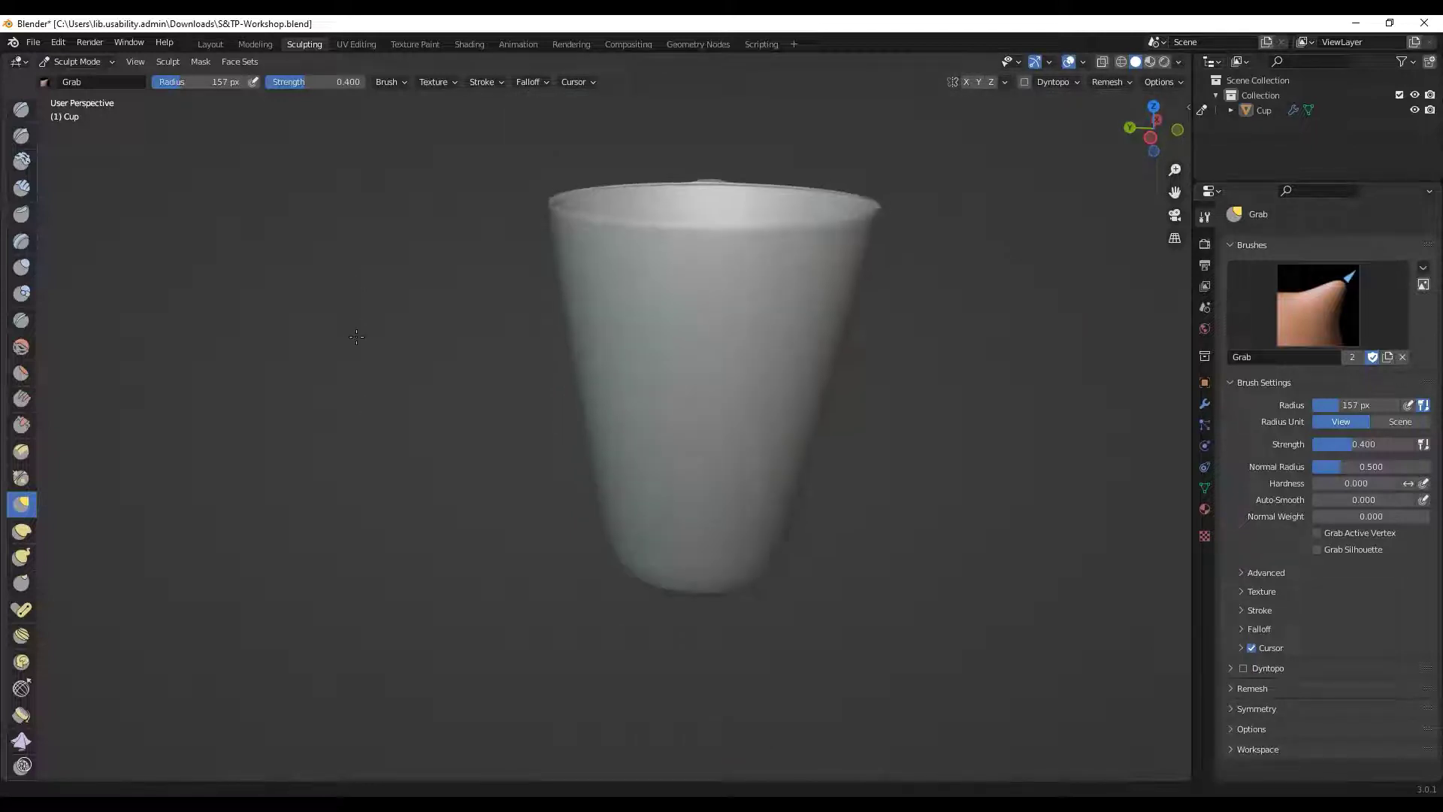
scroll(357, 339, "down", 3)
scroll(353, 358, "up", 3)
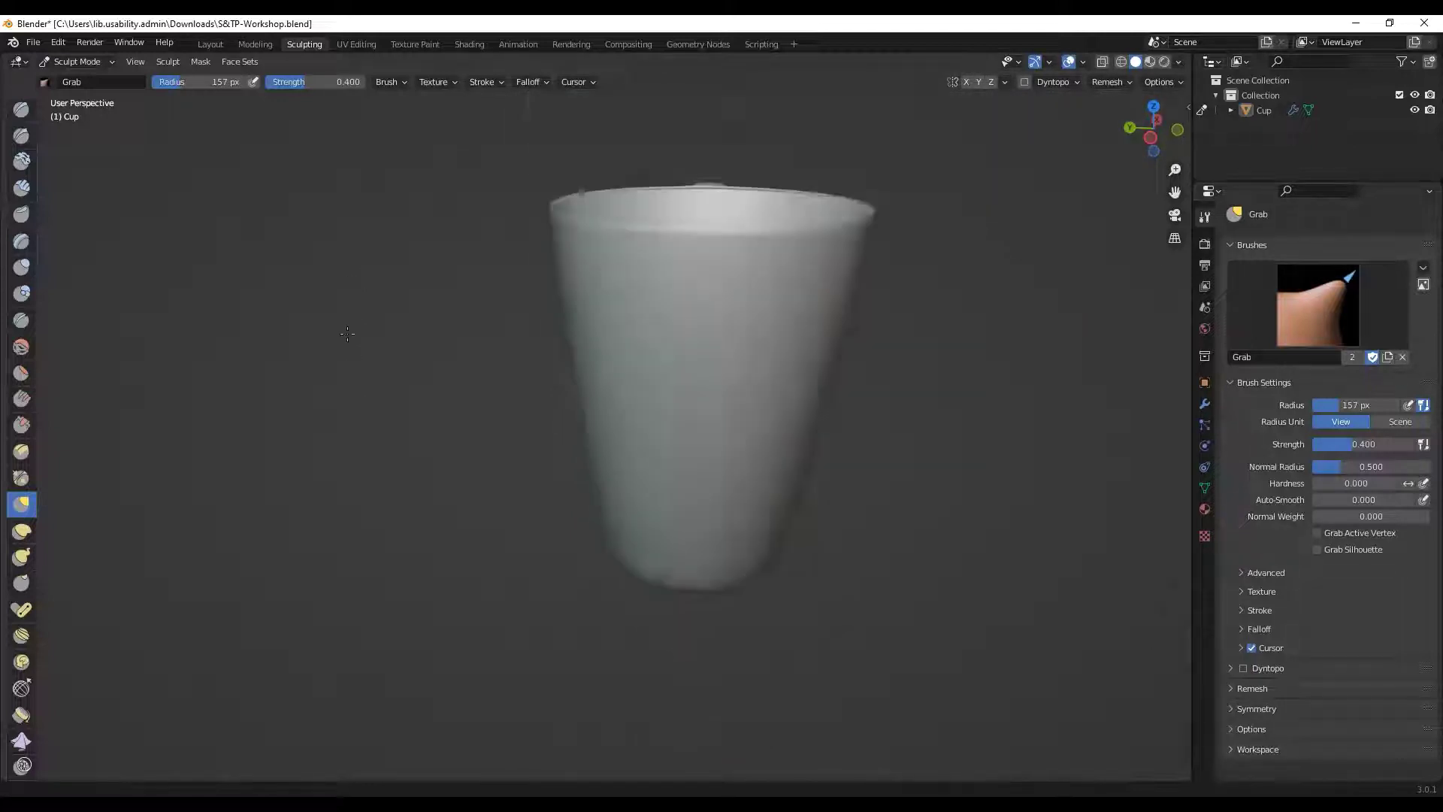
scroll(352, 350, "down", 4)
scroll(352, 338, "up", 5)
scroll(350, 329, "down", 2)
scroll(313, 371, "down", 3)
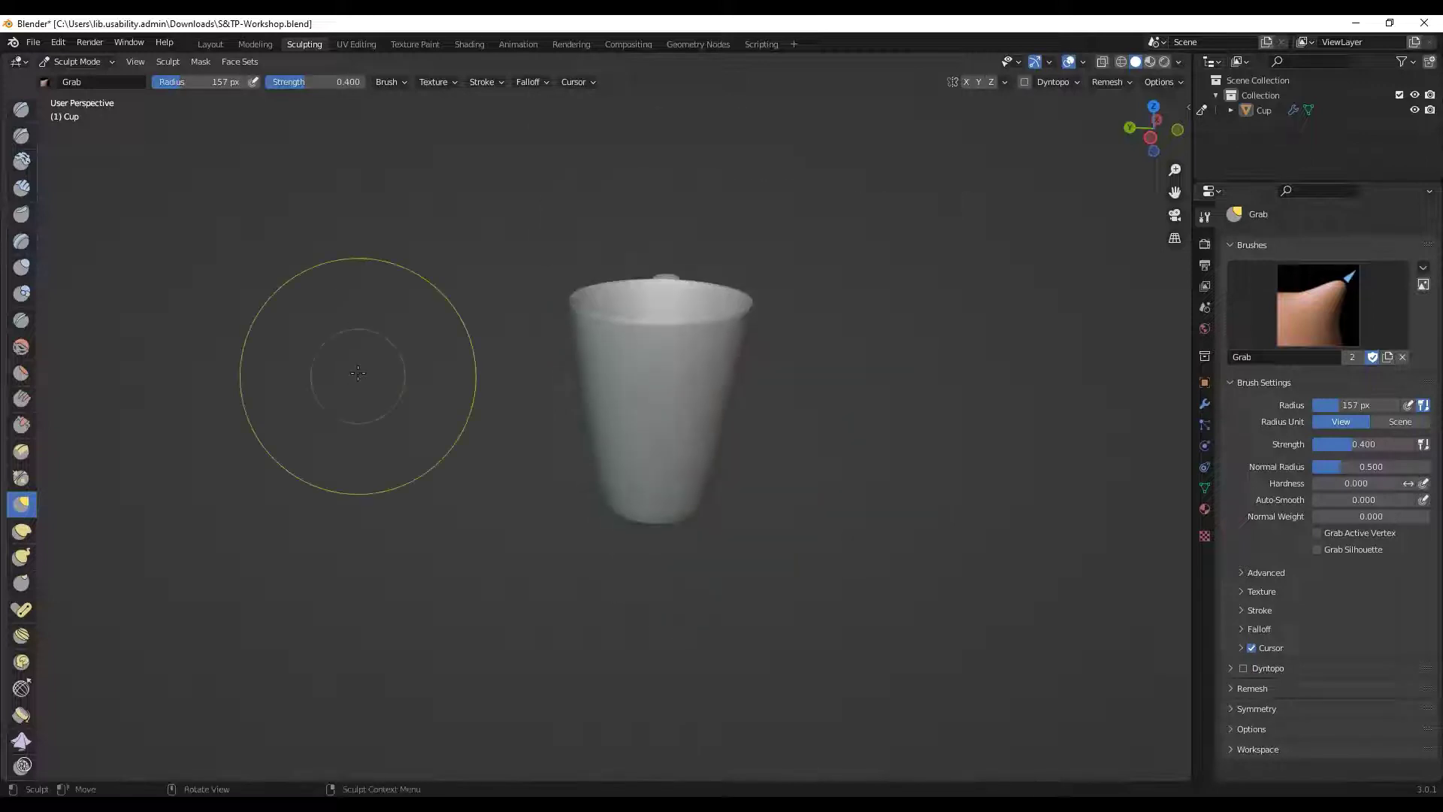
middle_click_drag(403, 409, 561, 339, "shift")
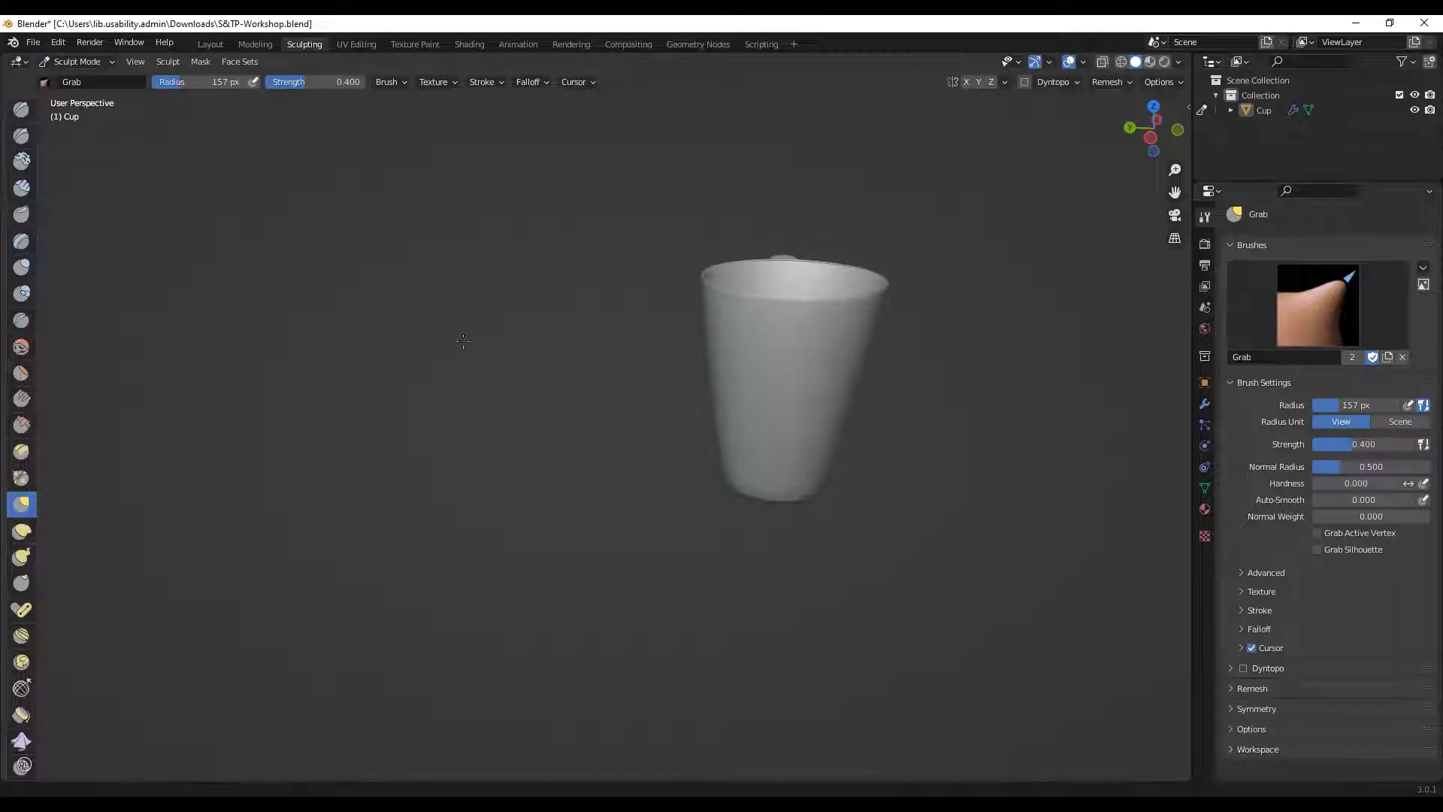
mouse_move(463, 341)
middle_mouse_down()
mouse_move(377, 339)
mouse_move(270, 365)
mouse_move(310, 397)
mouse_move(460, 376)
mouse_move(346, 357)
mouse_move(502, 338)
middle_mouse_up()
scroll(270, 309, "up", 2)
scroll(271, 309, "down", 5)
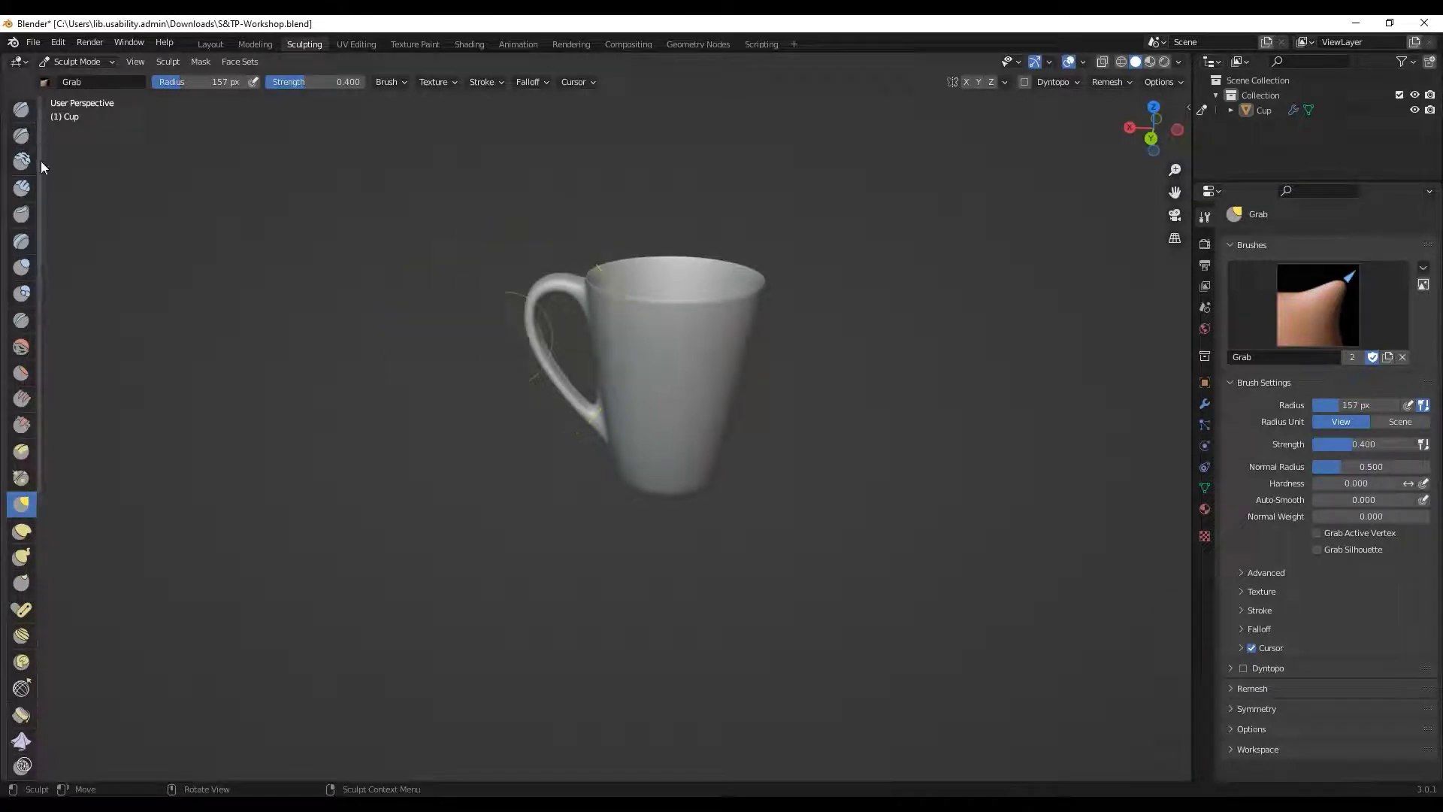
Step: Move the cup in several small shifts toward negative X, away from its handle side
key("ctrl+z")
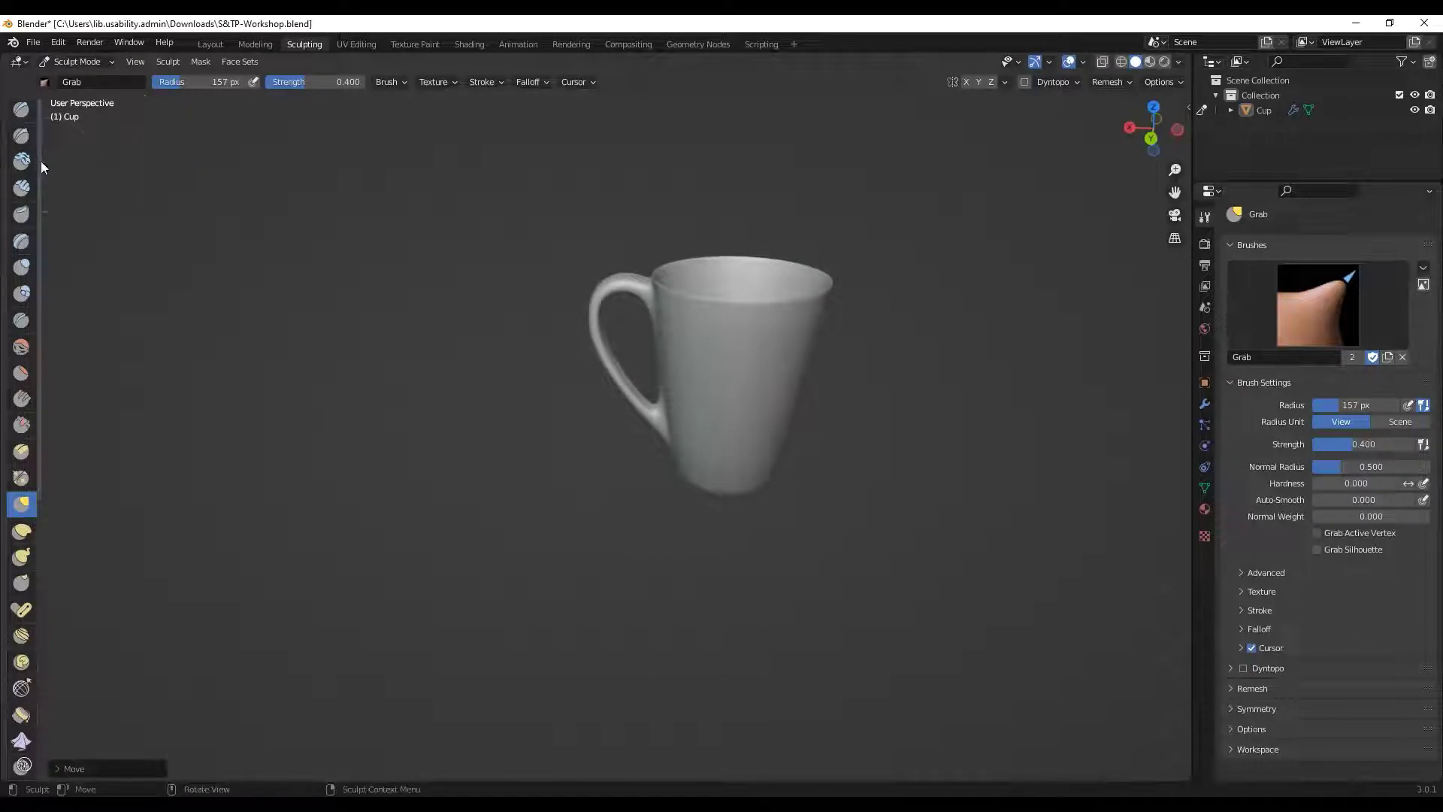
key("ctrl+z")
key("ctrl+z")
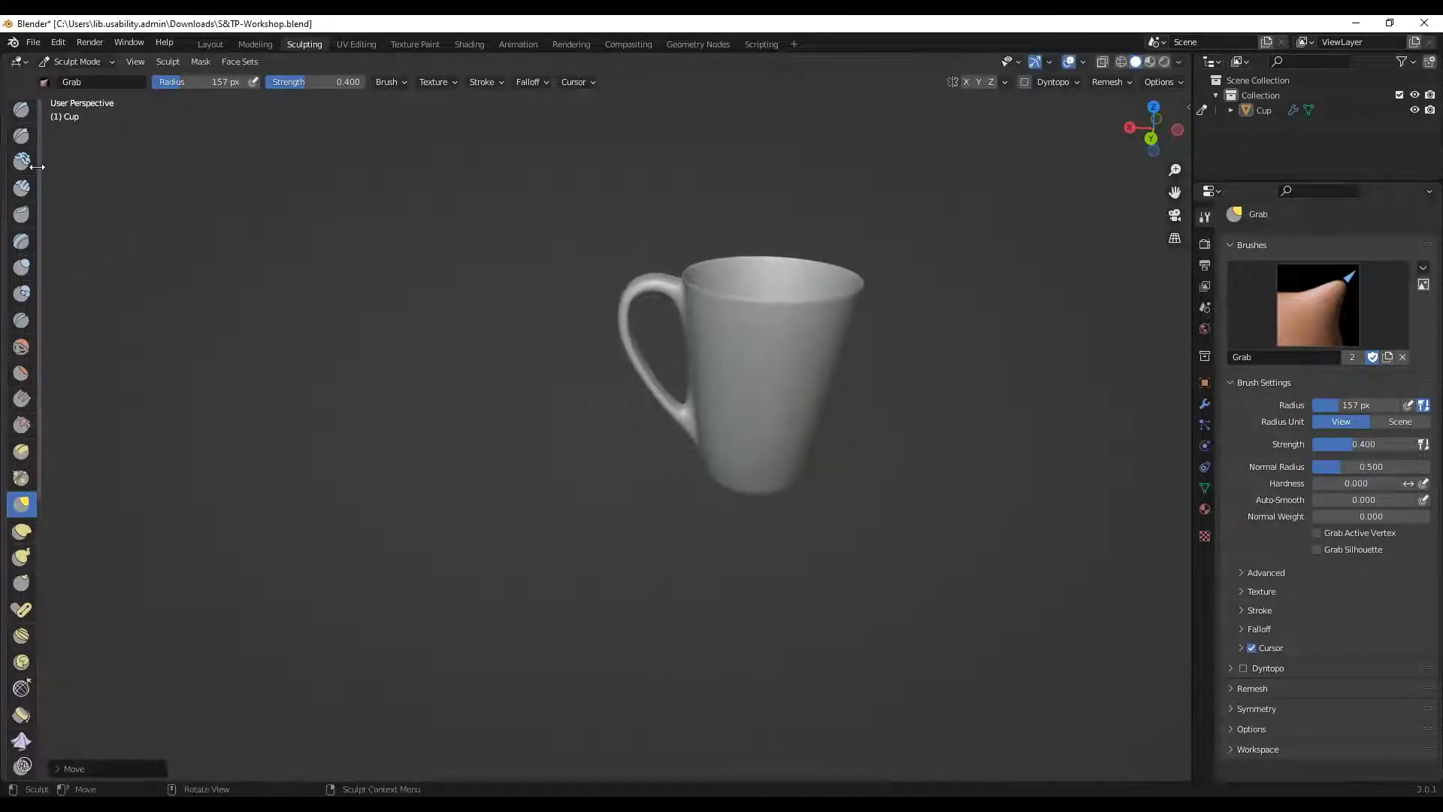
key("ctrl+z")
key("ctrl+z")
key("ctrl+z")
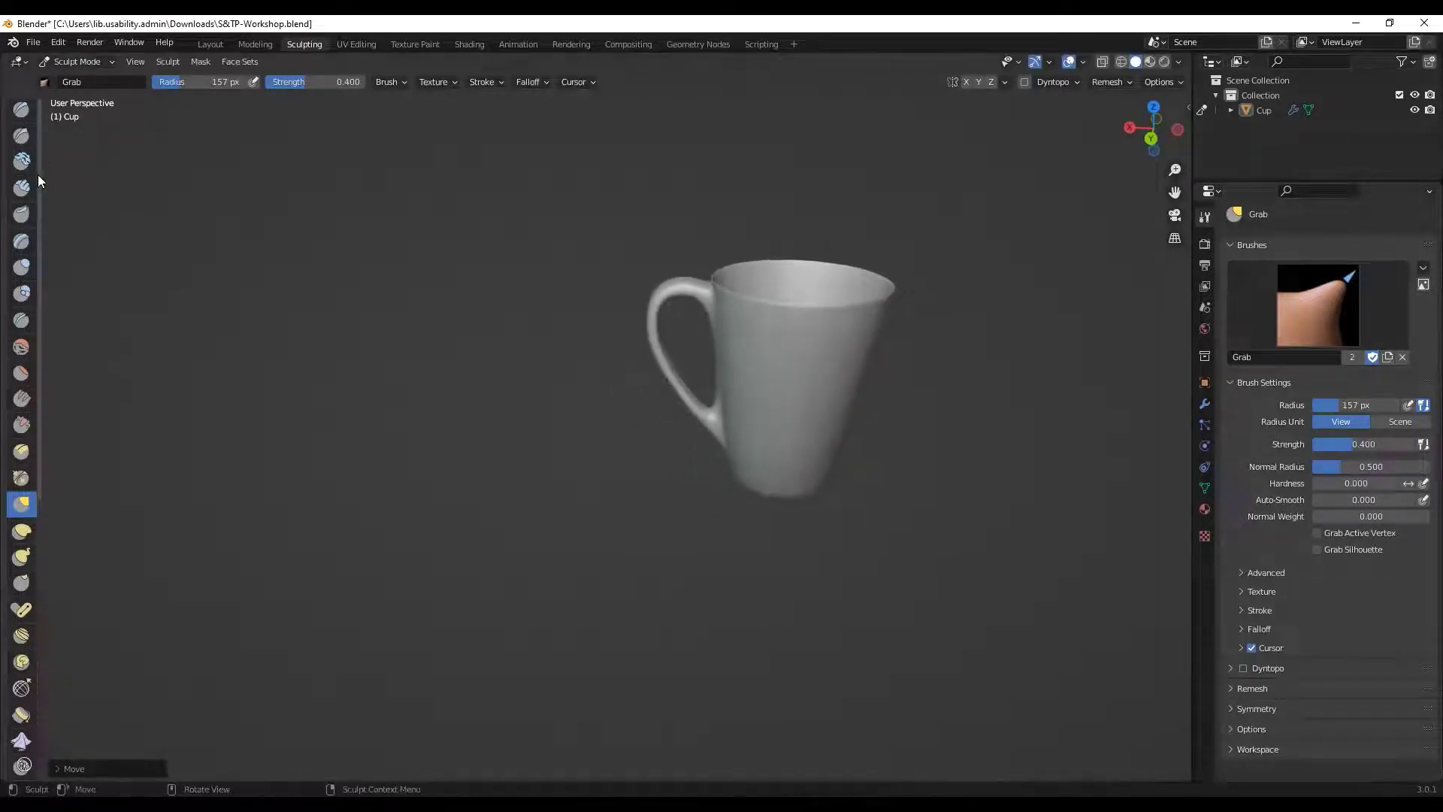
key("g")
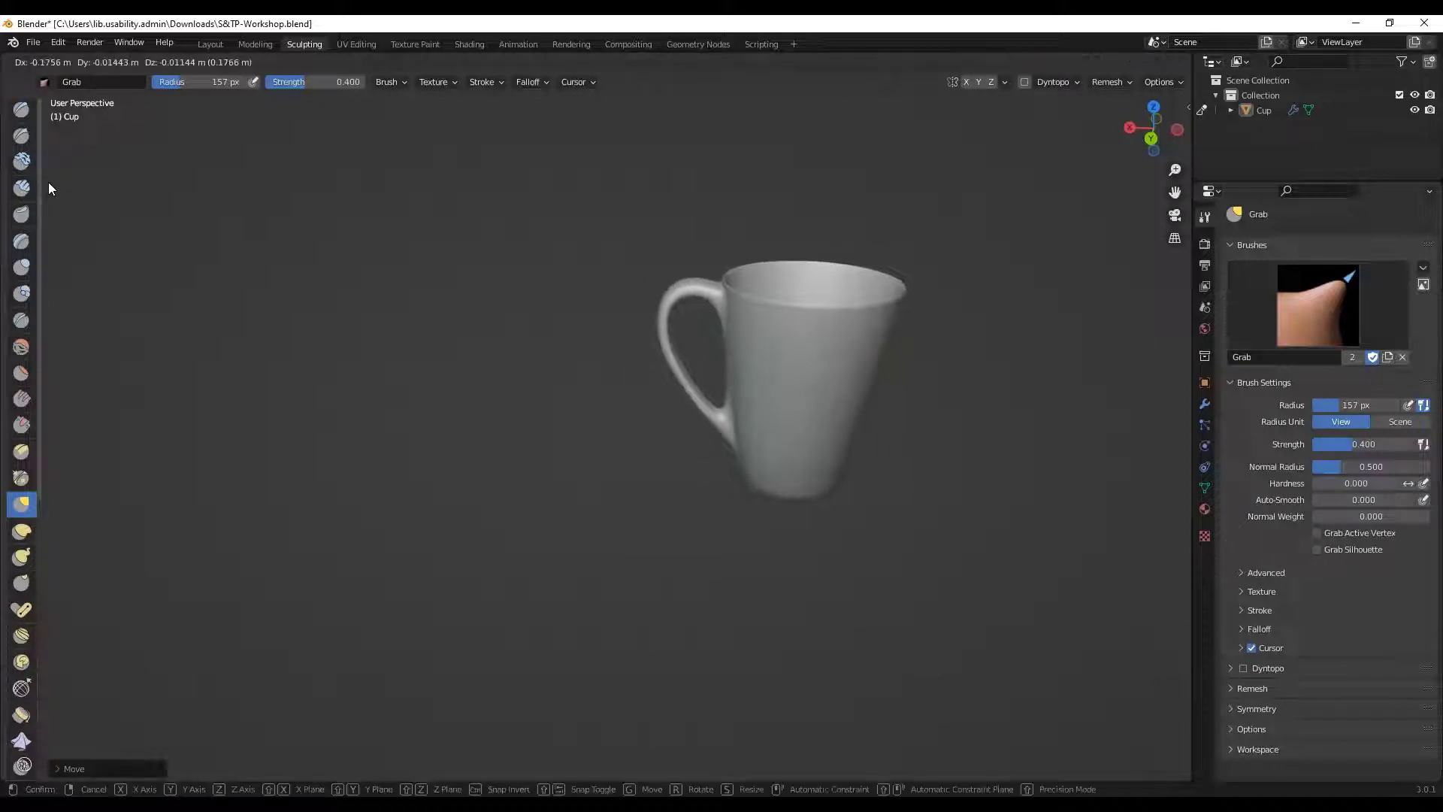
key("Escape")
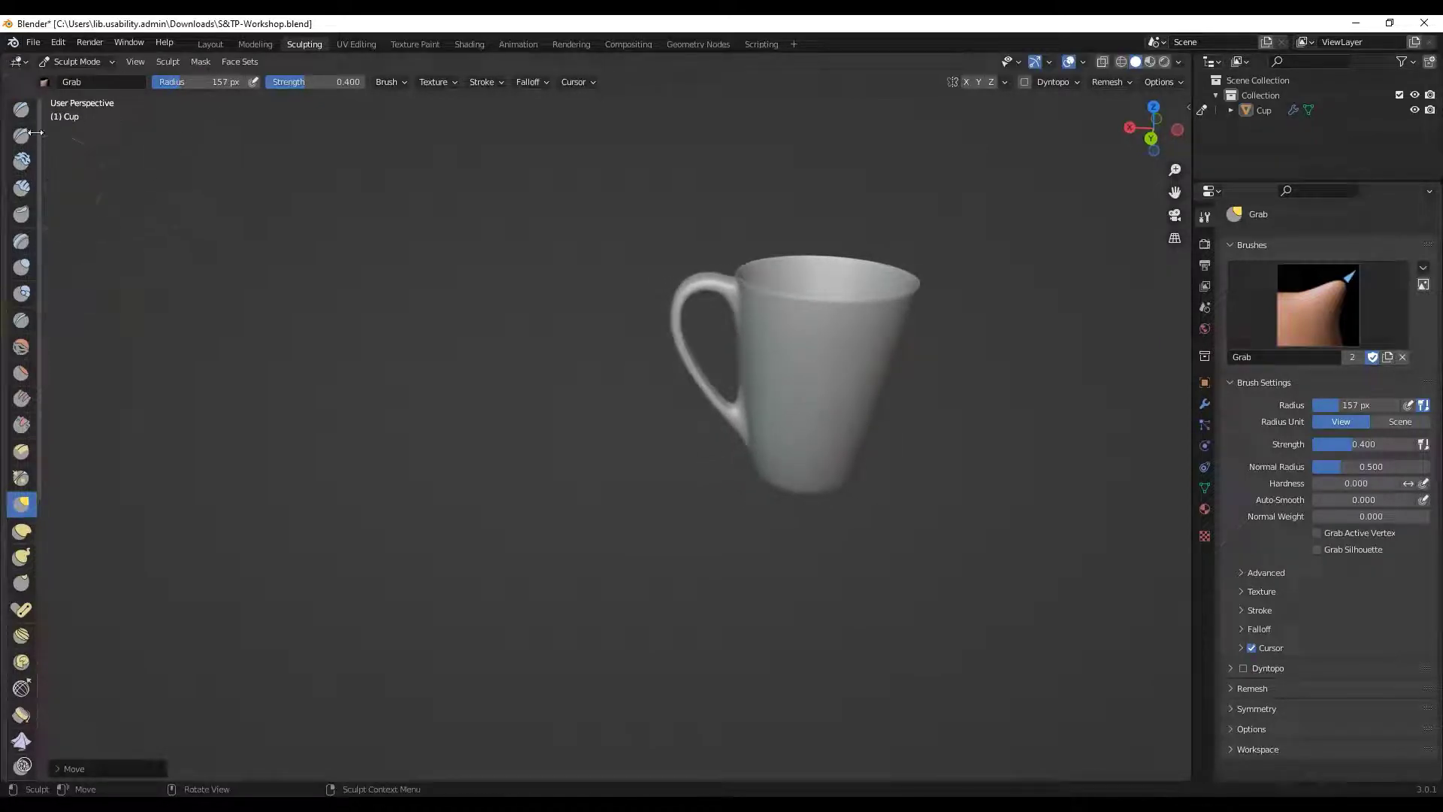
Step: Widen the brush list so the brush names show, and choose the Draw brush
left_click_drag(37, 128, 112, 128)
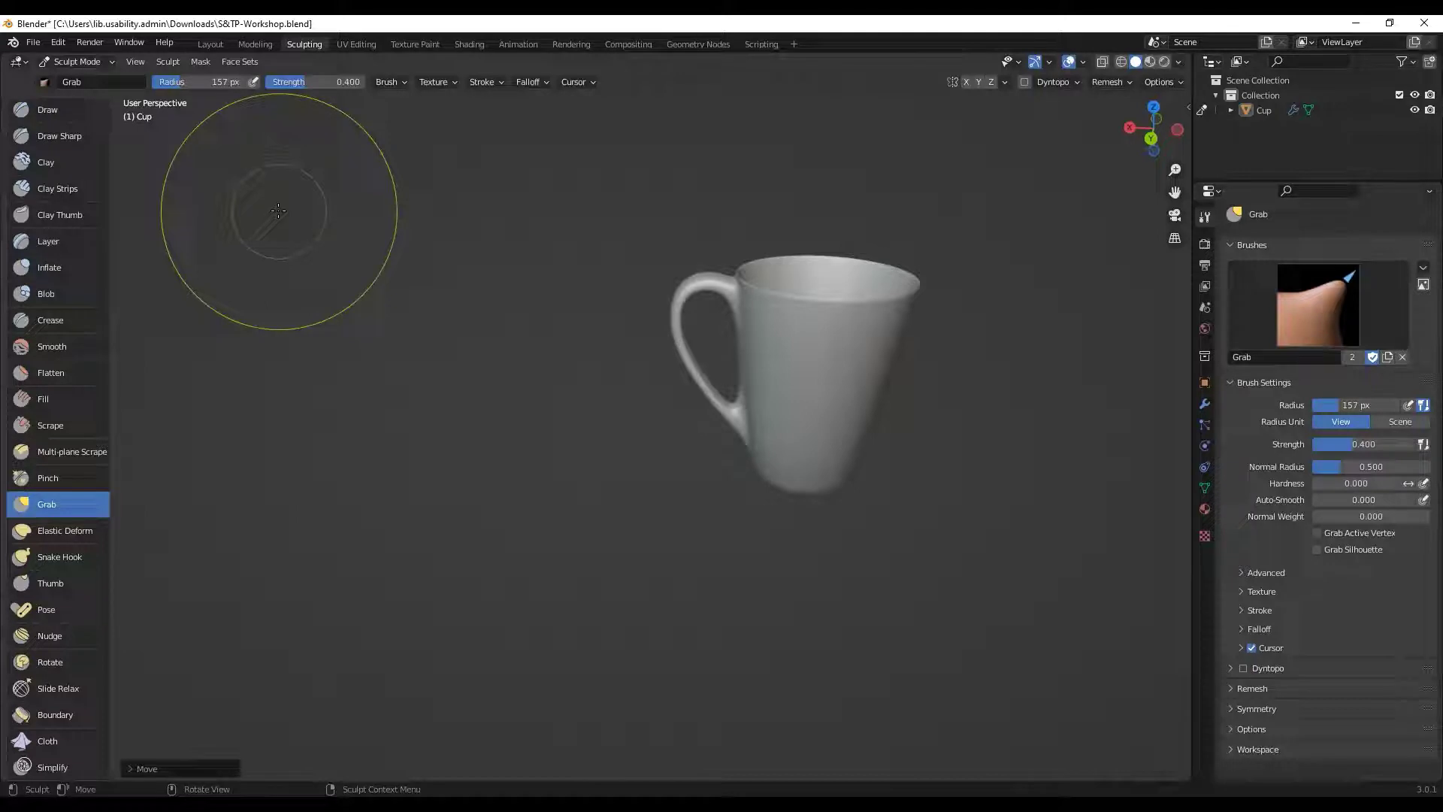
left_click(41, 110)
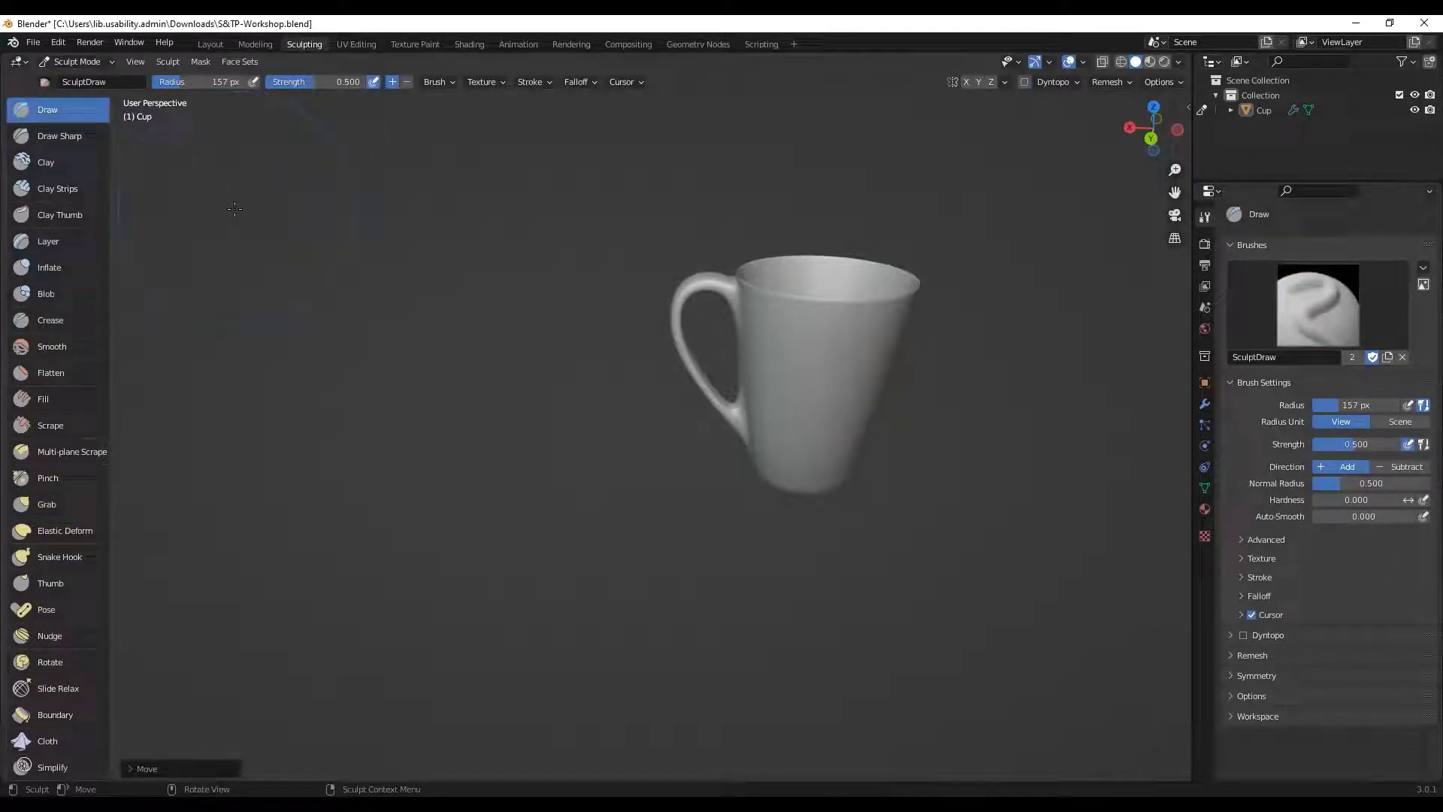
middle_click_drag(573, 379, 654, 382)
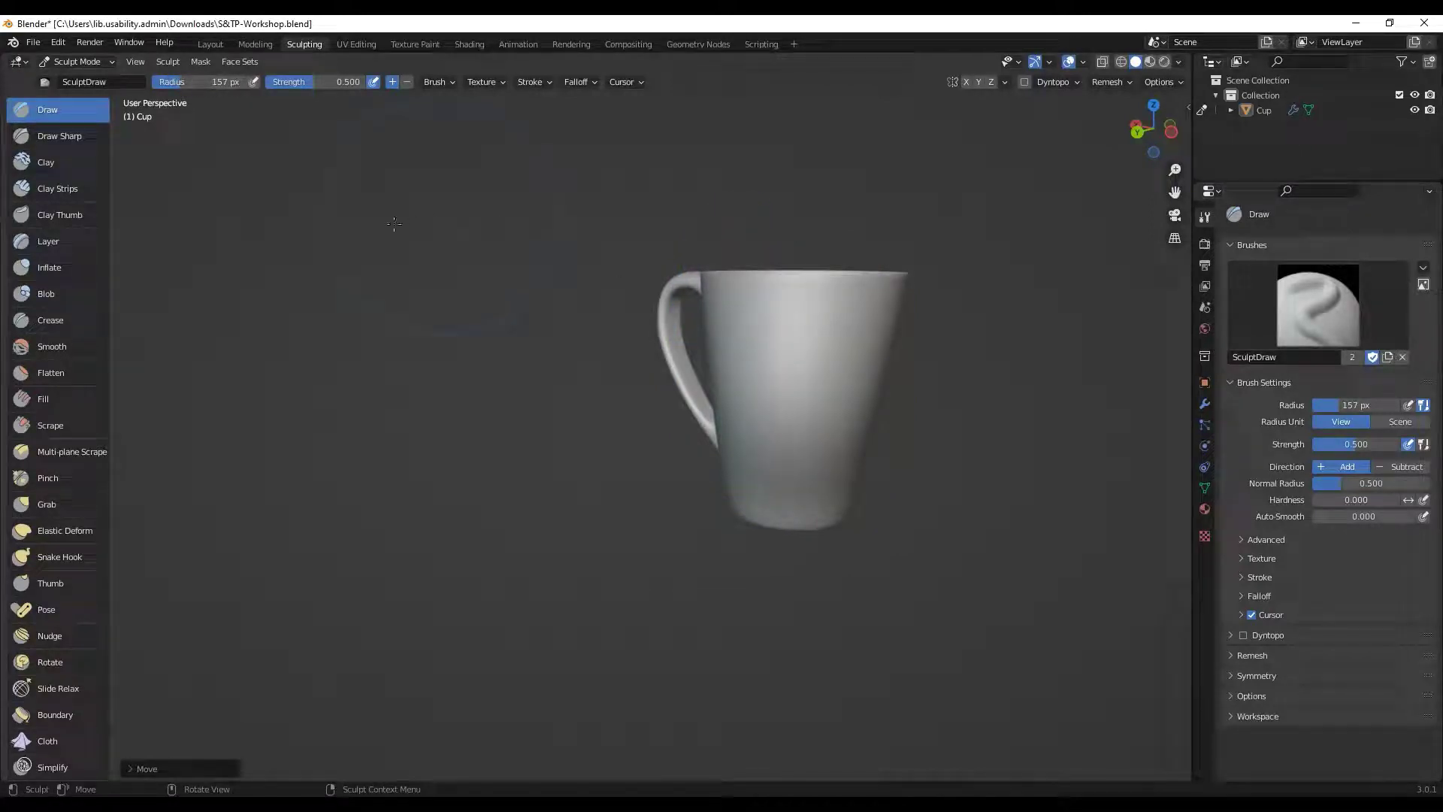
Step: Try Draw brush radii of 40 px, about 128 px and 62 px
key("f")
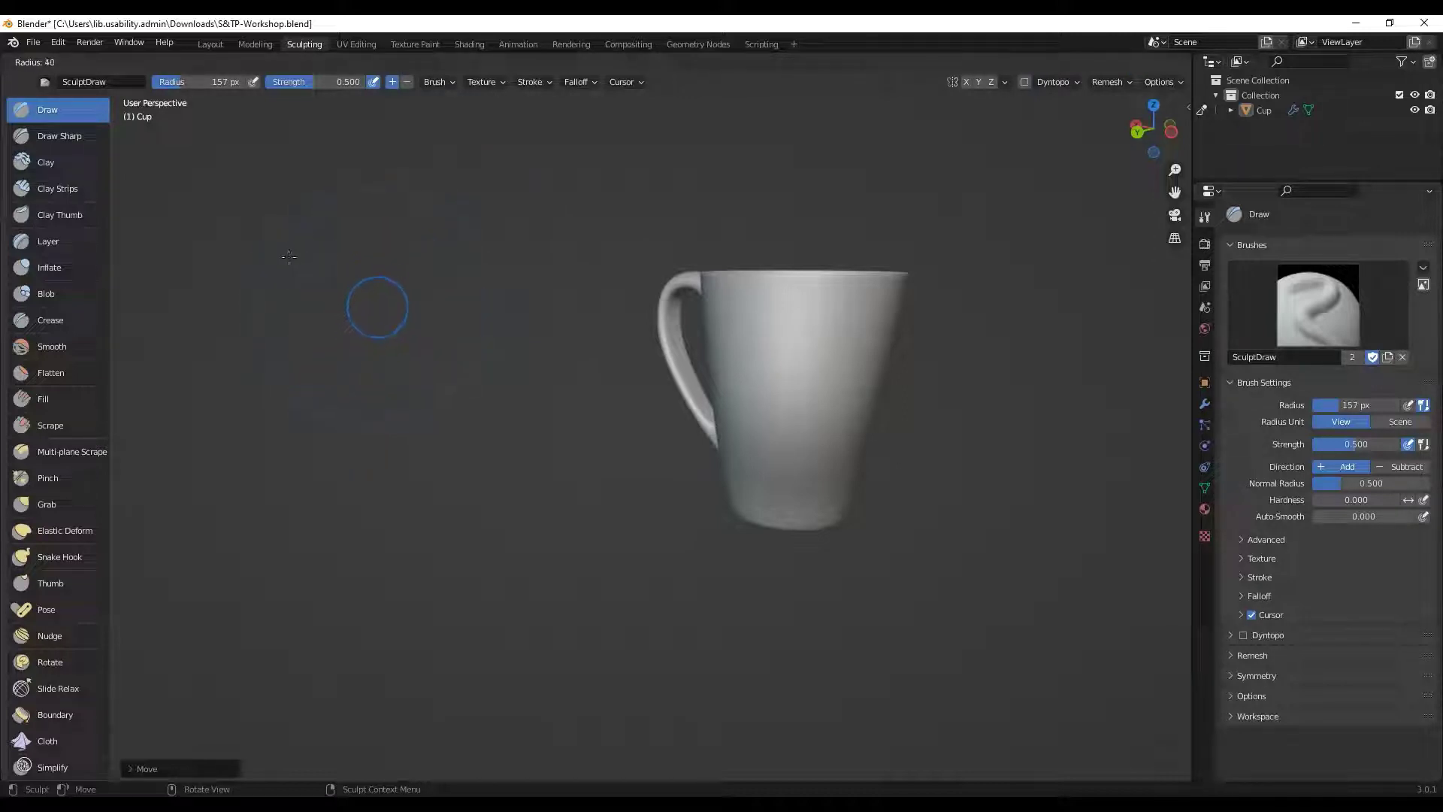
left_click(332, 283)
key("f")
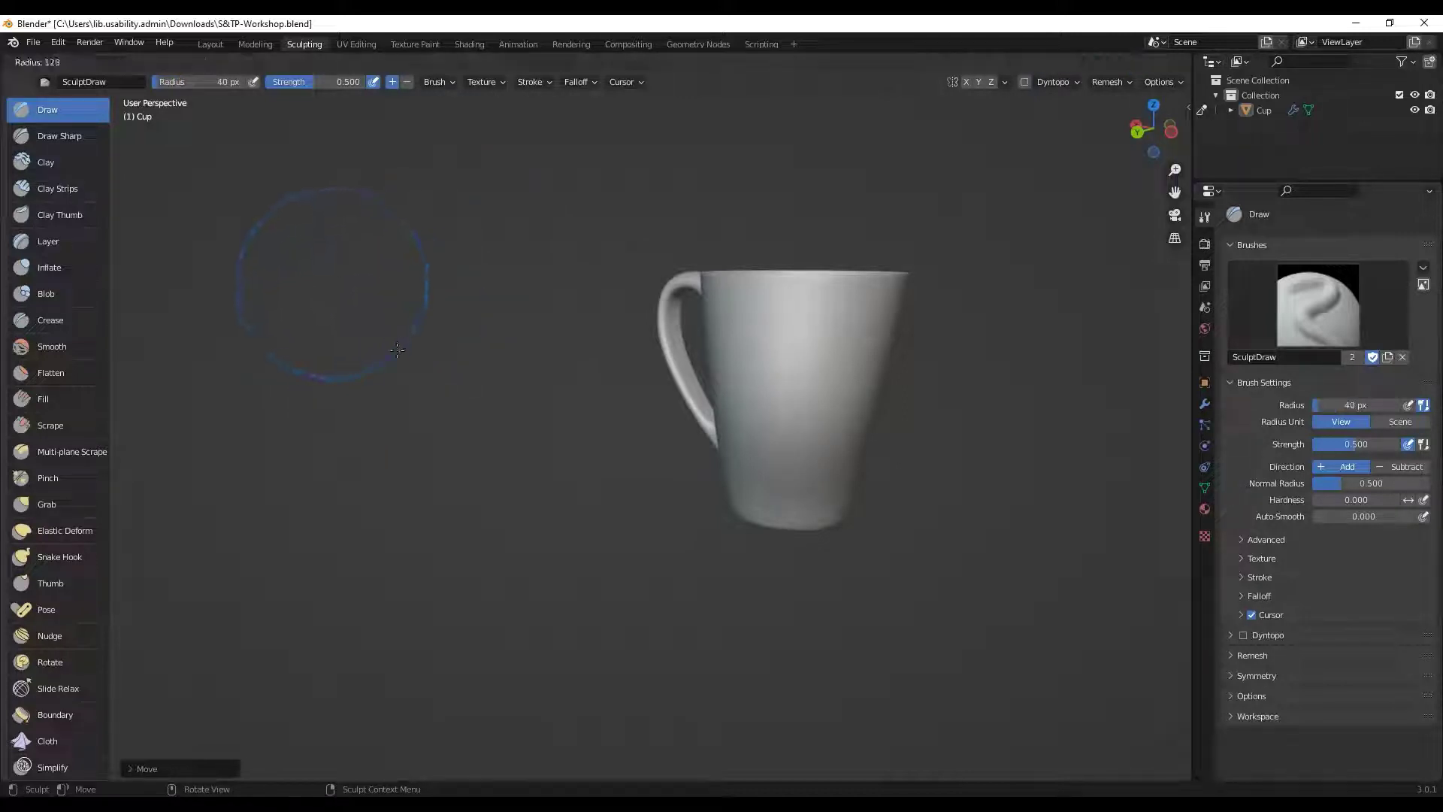
left_click(397, 349)
mouse_move(173, 81)
left_mouse_down()
mouse_move(187, 81)
mouse_move(174, 81)
left_mouse_up()
key("f")
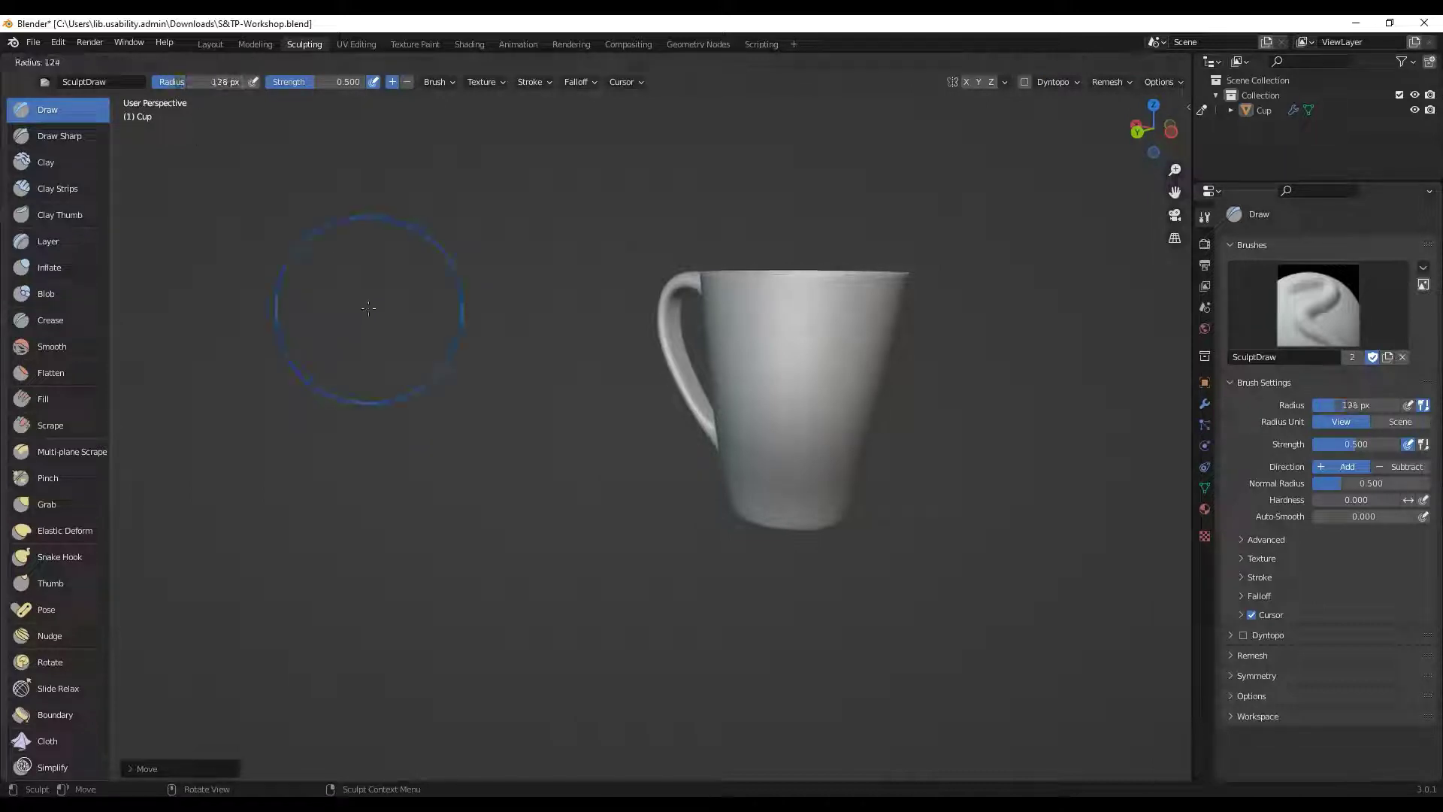
left_click(324, 267)
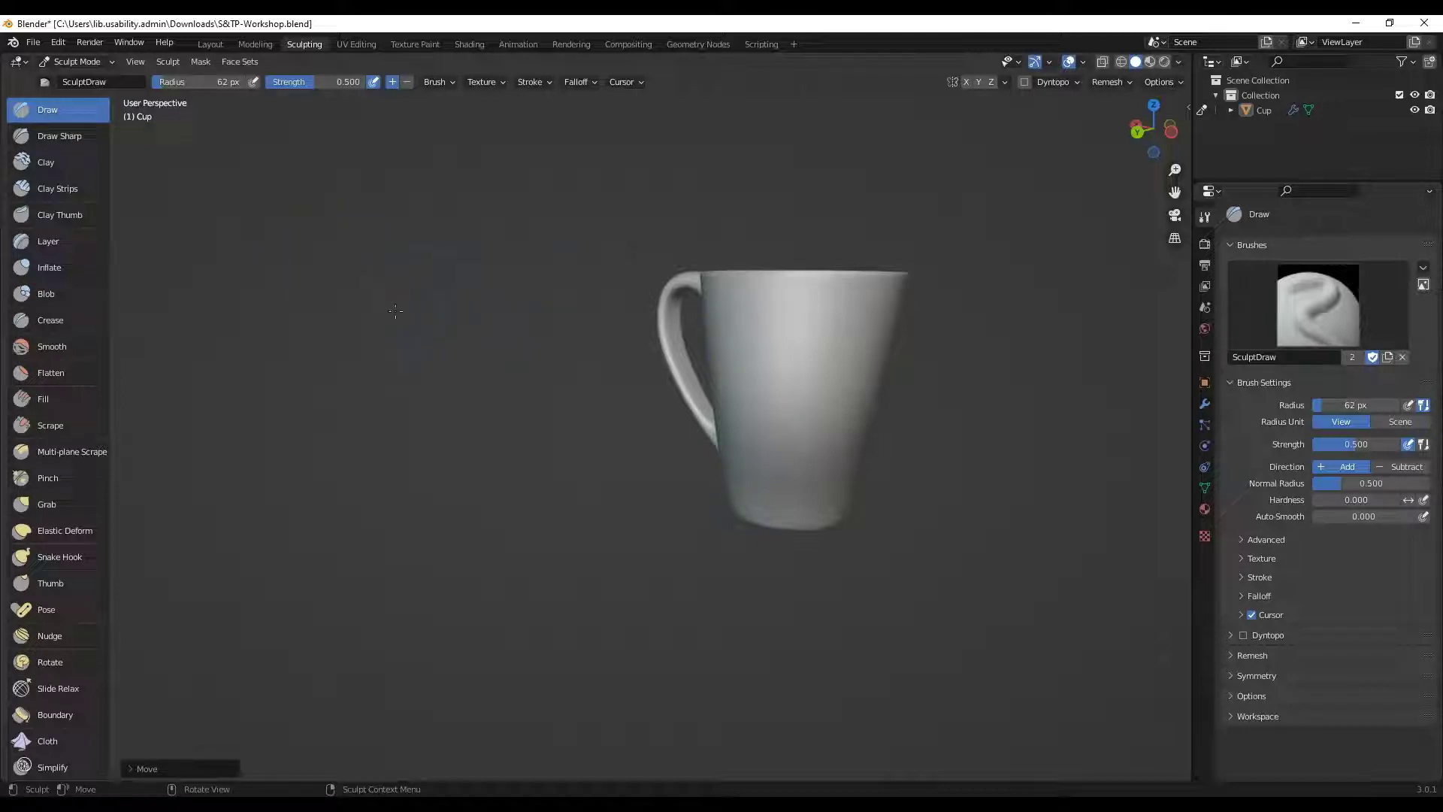
Step: Set the Draw brush radius to 25 px and sculpt raised diagonal and curved strokes on the cup's side opposite the handle
key("f")
left_click(358, 310)
middle_click_drag(368, 301, 420, 375)
left_click_drag(641, 310, 741, 435)
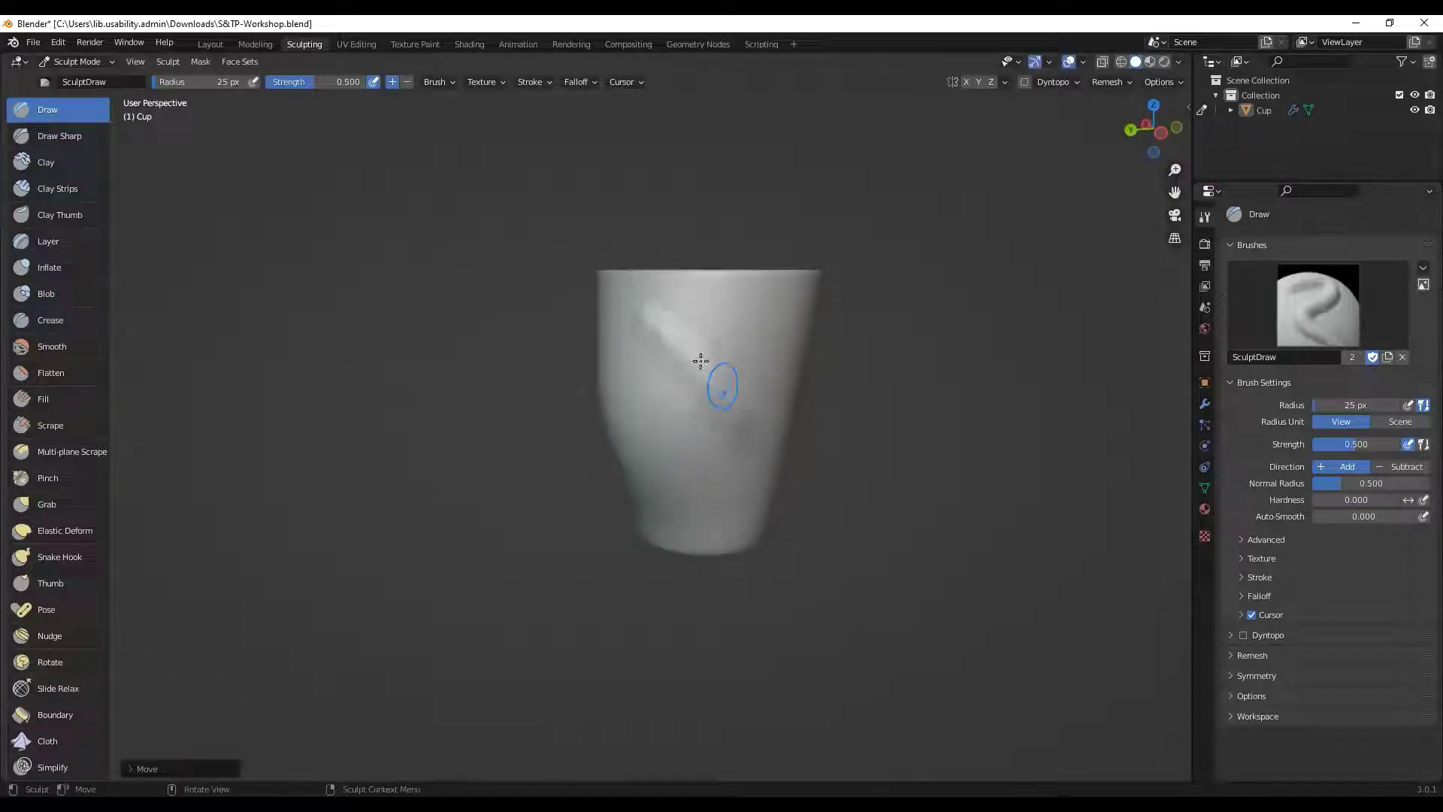
middle_click_drag(665, 414, 590, 331)
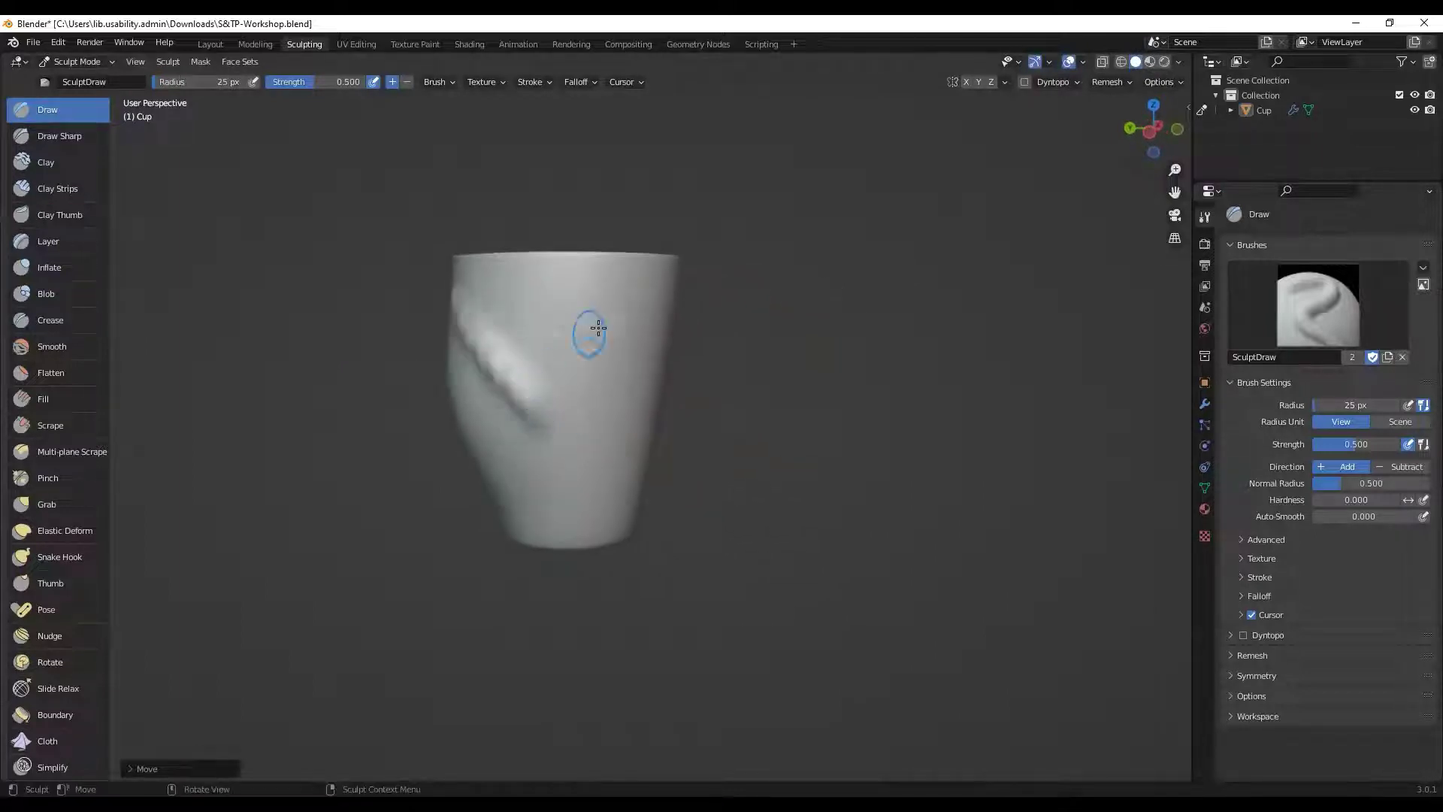
mouse_move(590, 332)
left_mouse_down()
mouse_move(522, 445)
mouse_move(558, 511)
left_mouse_up()
left_click_drag(579, 448, 500, 519)
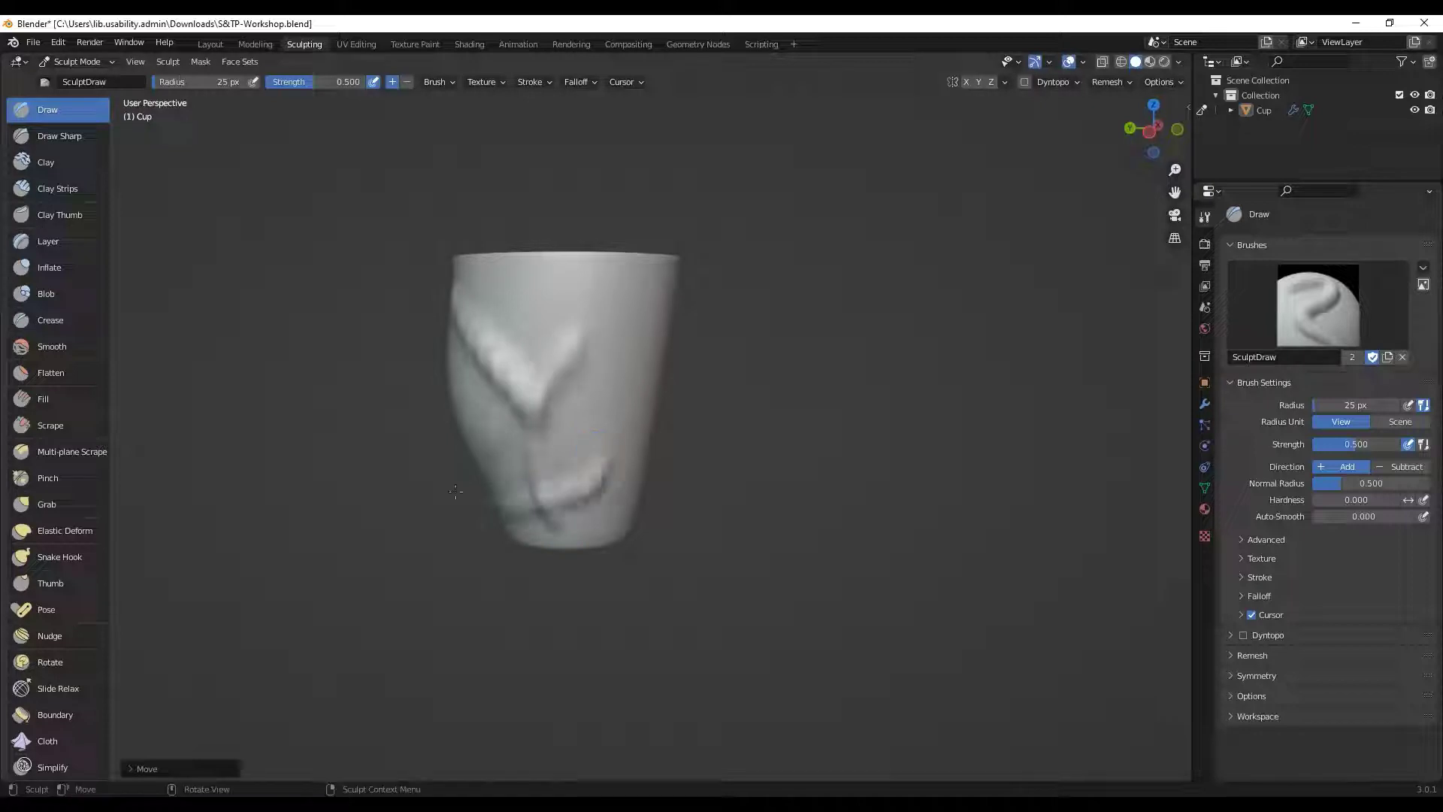
Step: Sculpt more long raised strokes running from rim to base around the cup's wall toward the handle
middle_click_drag(500, 519, 350, 463)
mouse_move(359, 337)
left_mouse_down()
mouse_move(417, 481)
mouse_move(353, 545)
left_mouse_up()
mouse_move(287, 476)
middle_mouse_down()
mouse_move(354, 421)
mouse_move(384, 331)
middle_mouse_up()
mouse_move(386, 246)
left_mouse_down()
mouse_move(433, 425)
mouse_move(423, 474)
left_mouse_up()
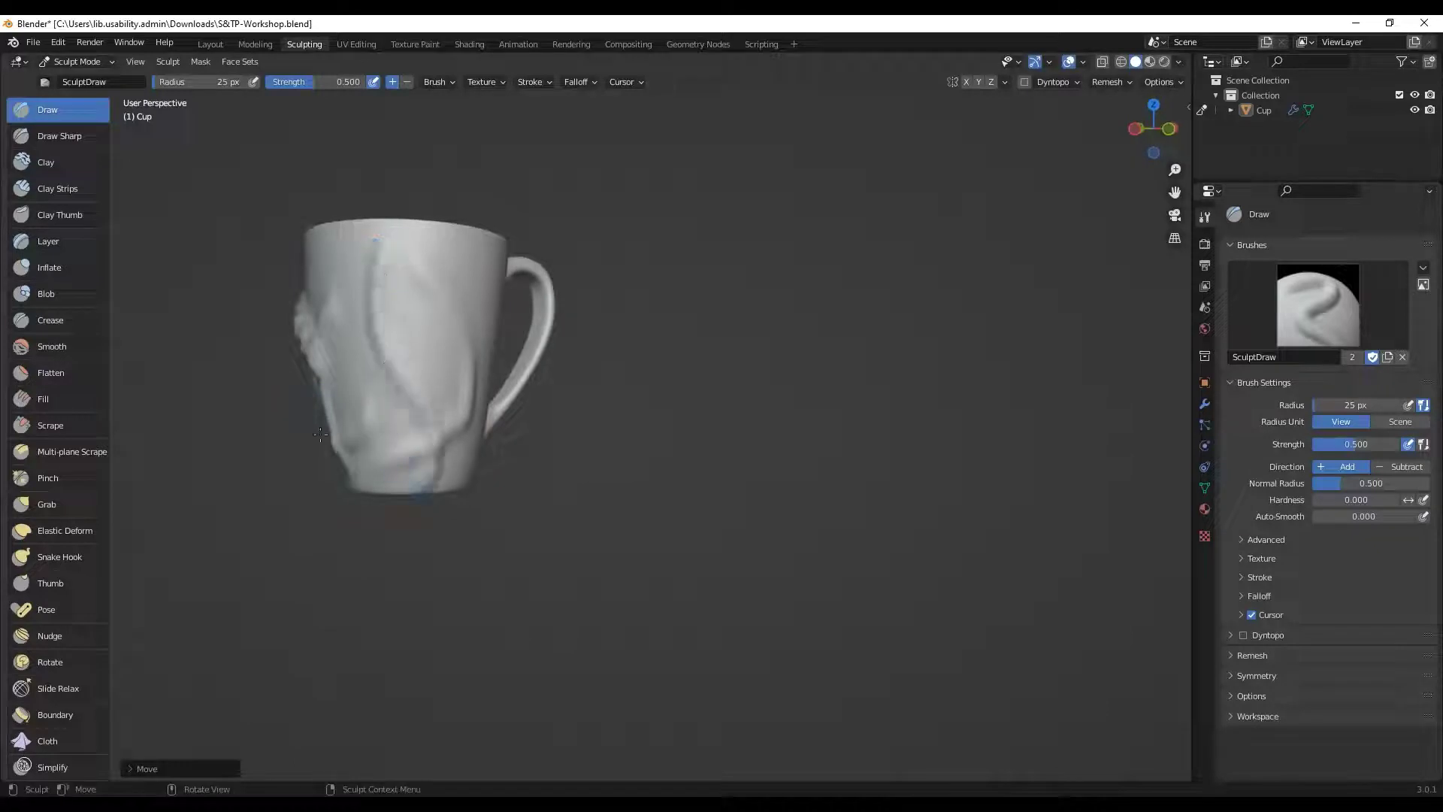
middle_click_drag(372, 436, 354, 417)
mouse_move(407, 311)
left_mouse_down()
mouse_move(375, 440)
mouse_move(343, 470)
left_mouse_up()
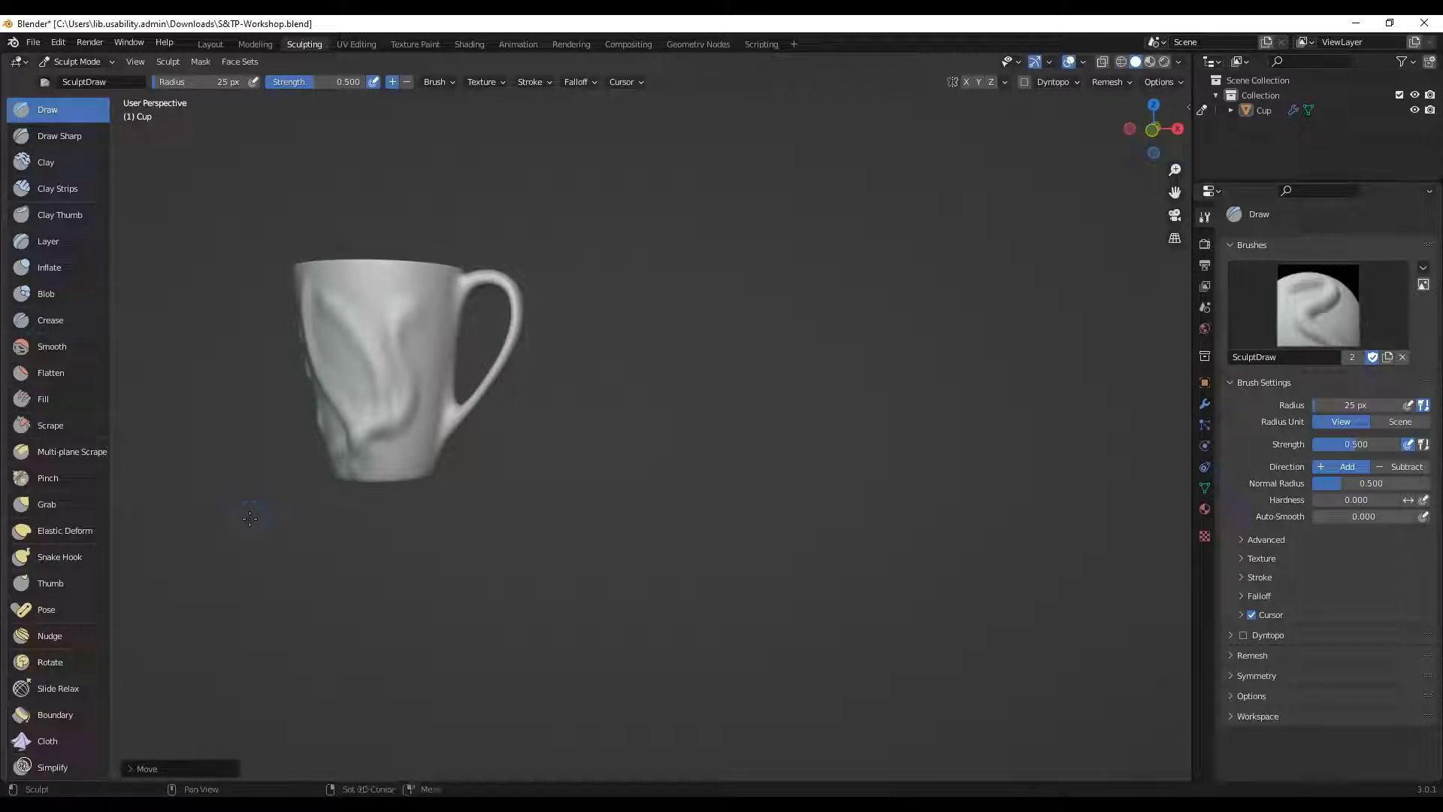
Step: Smooth out the raised strokes on the cup's wall, working around the whole body toward the handle's other side
mouse_move(340, 324)
left_mouse_down()
mouse_move(406, 342)
mouse_move(389, 317)
mouse_move(368, 412)
mouse_move(344, 317)
left_mouse_up()
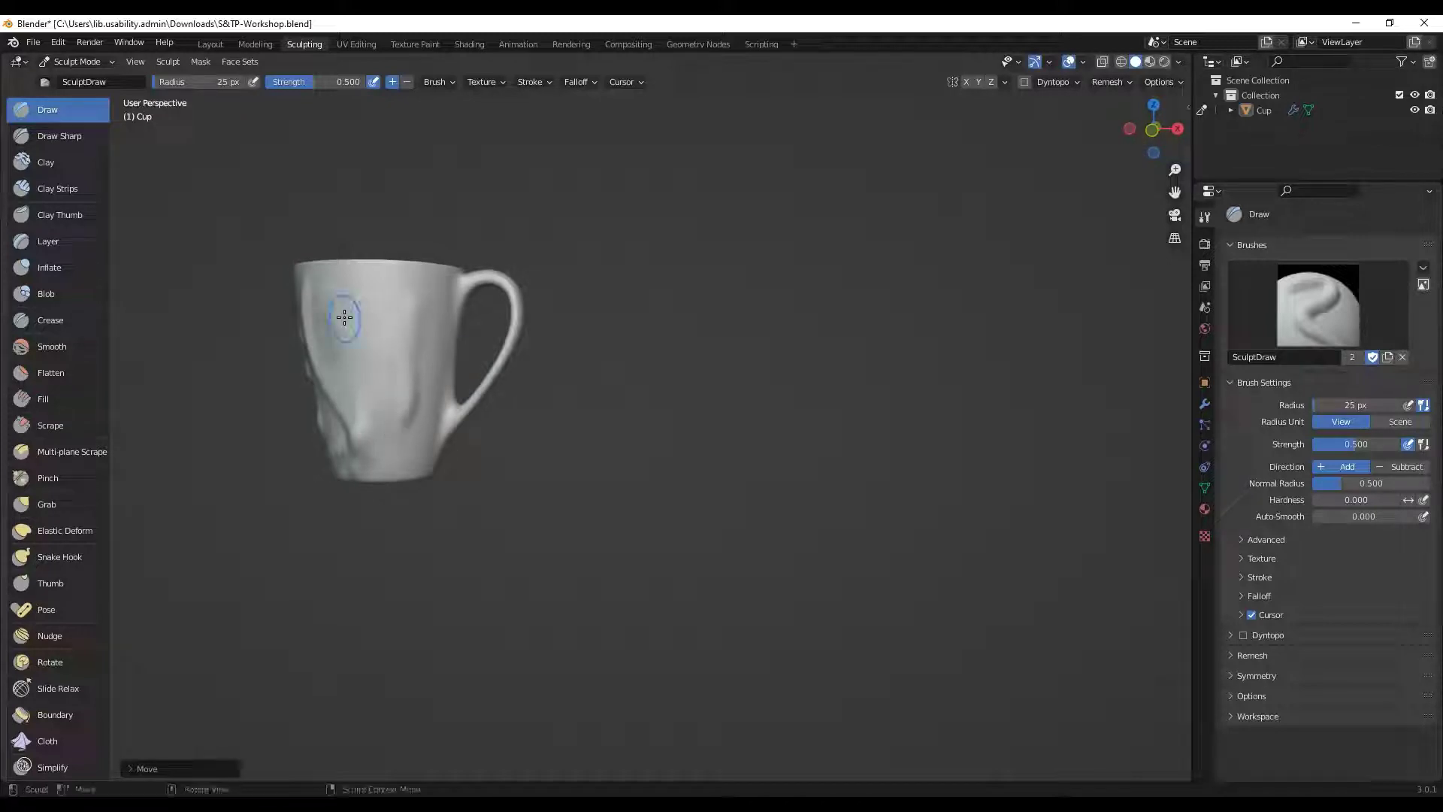
middle_click_drag(345, 317, 400, 393)
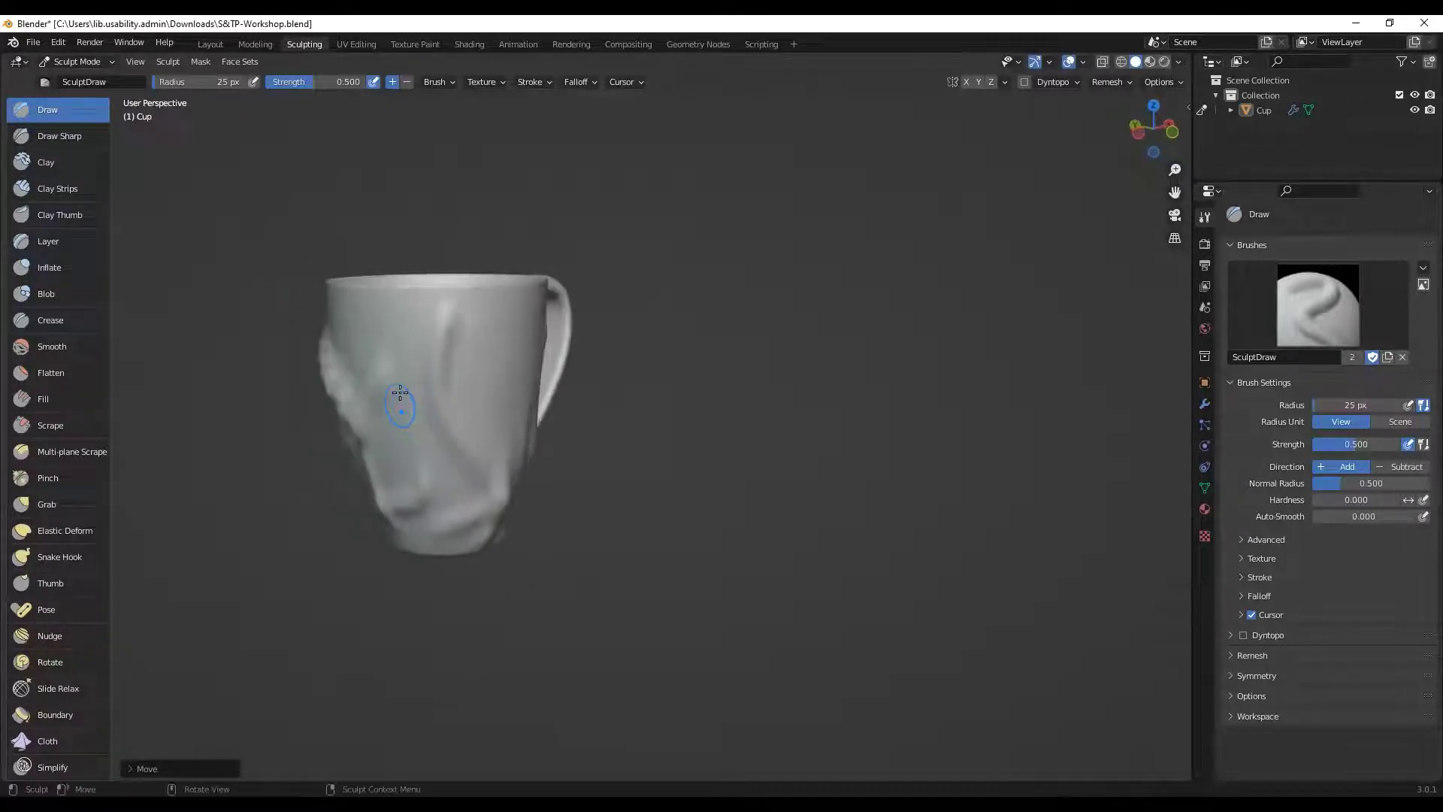
key("shift")
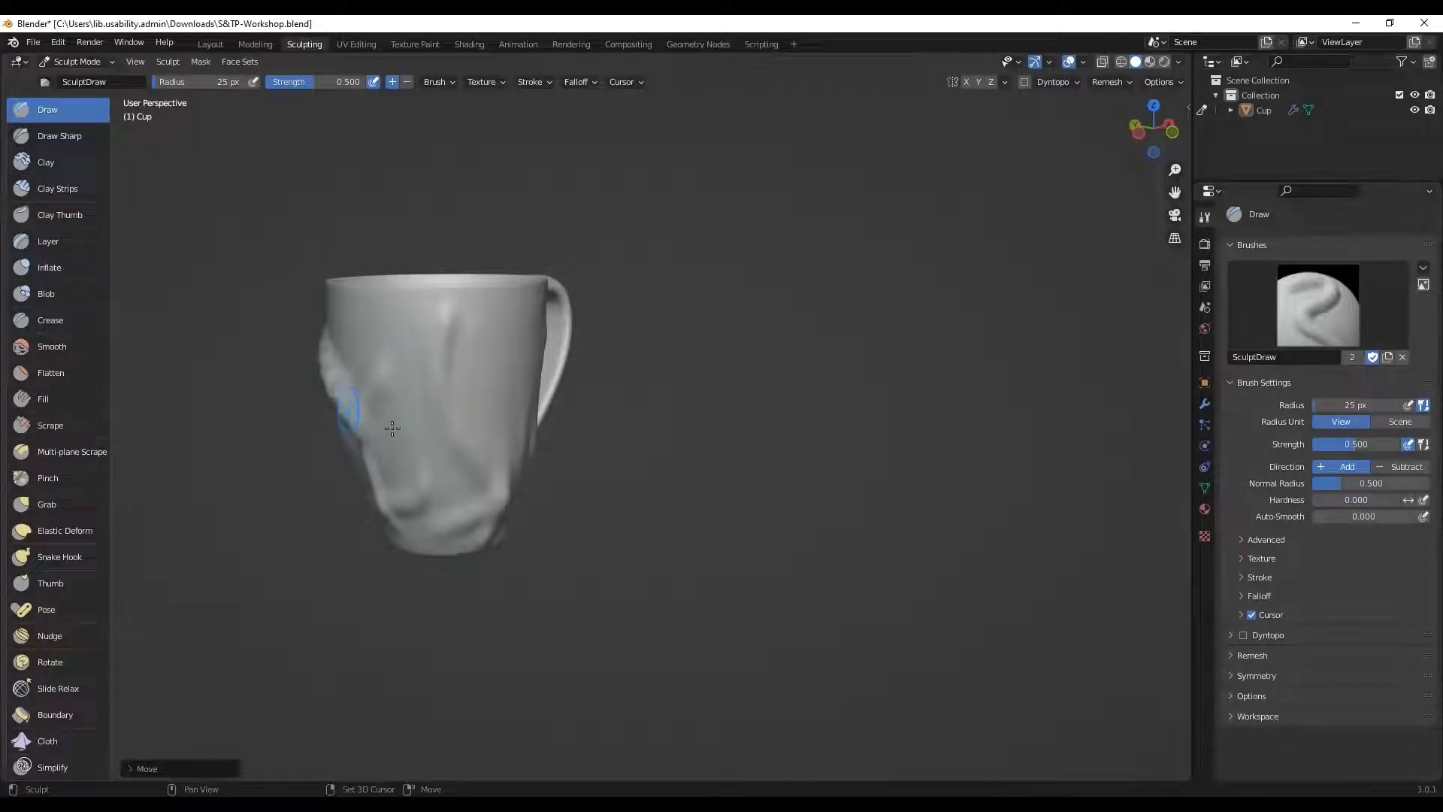
middle_click_drag(392, 429, 476, 338)
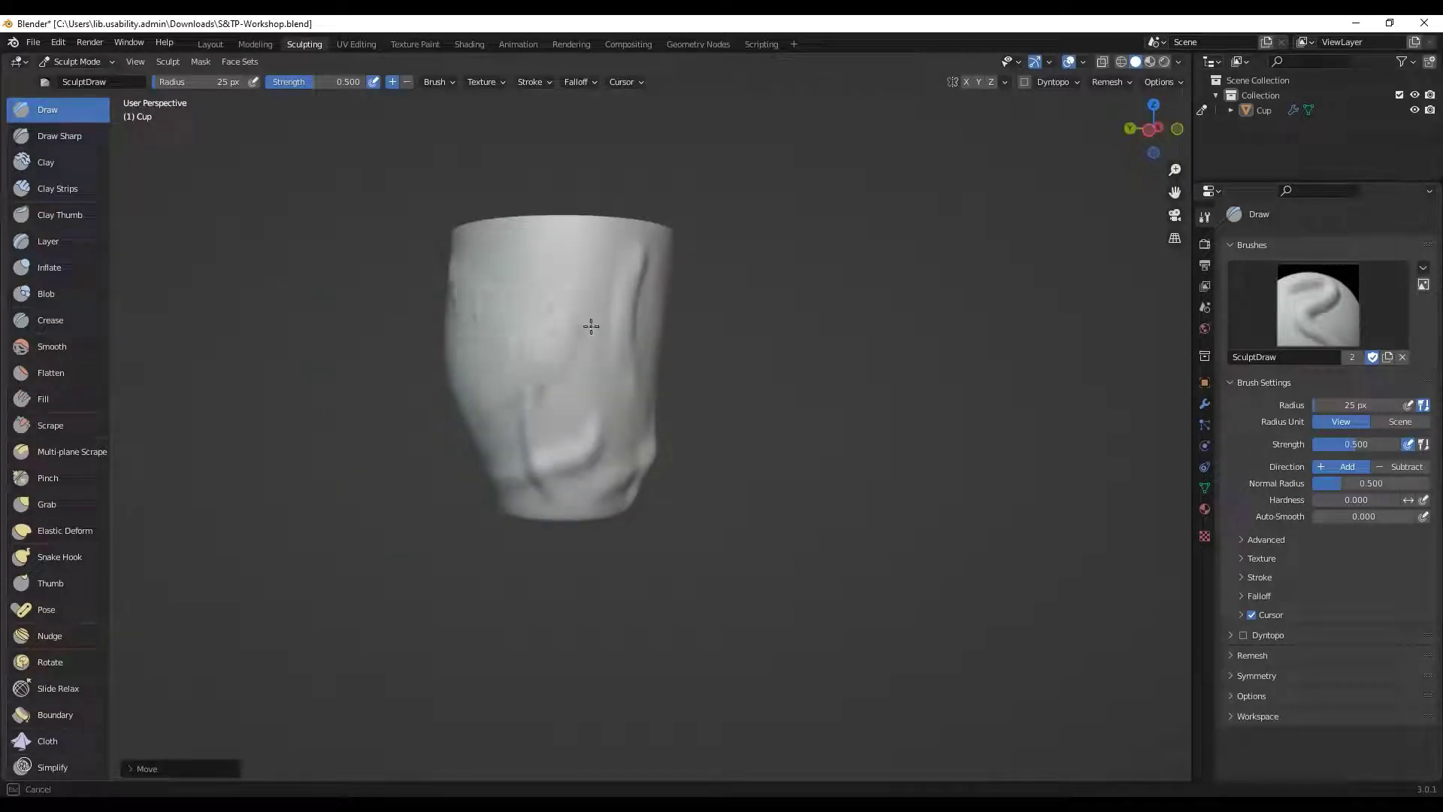
middle_click_drag(518, 481, 644, 397)
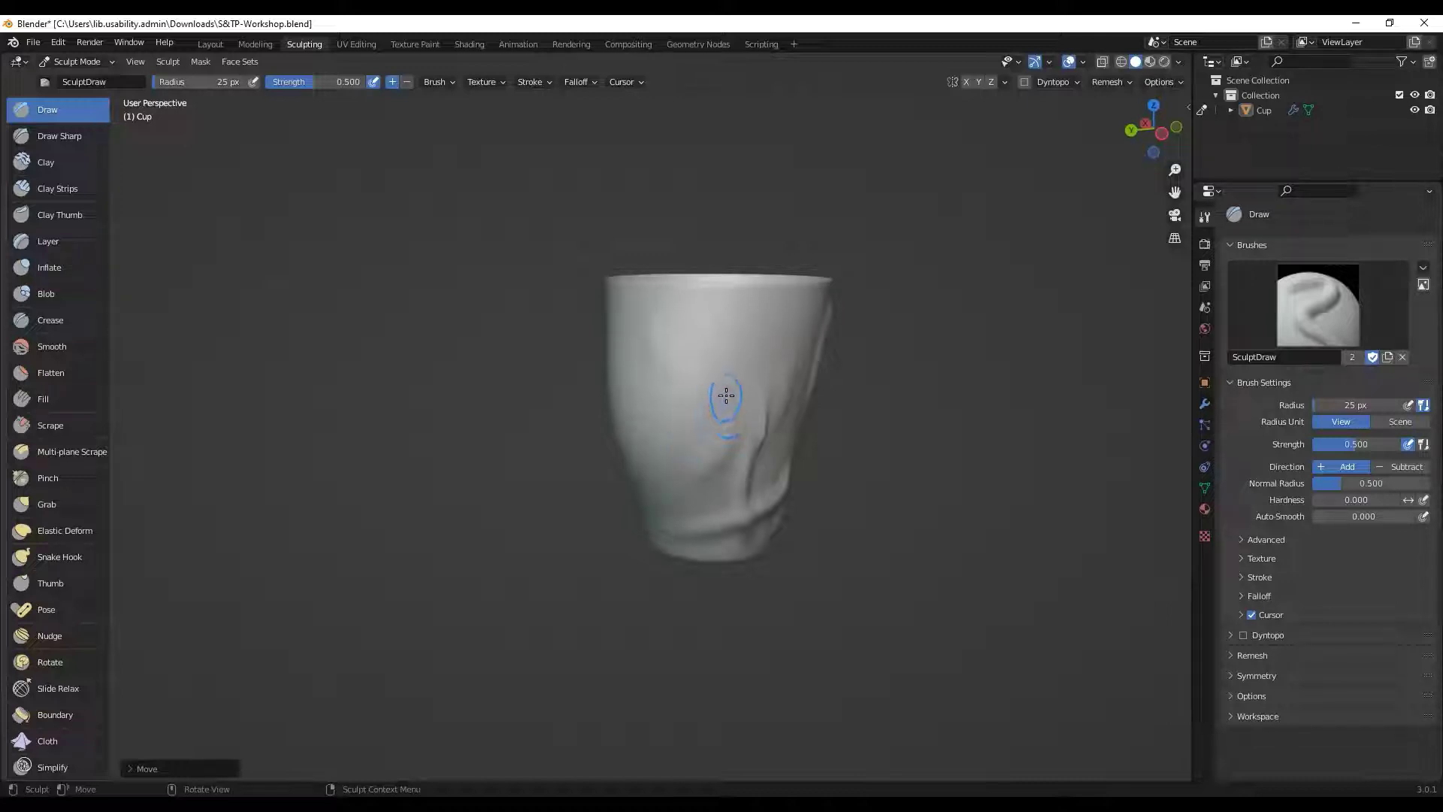
mouse_move(726, 405)
middle_mouse_down("shift")
mouse_move(750, 451)
mouse_move(730, 463)
middle_mouse_up("shift")
left_click_drag(730, 462, 730, 343)
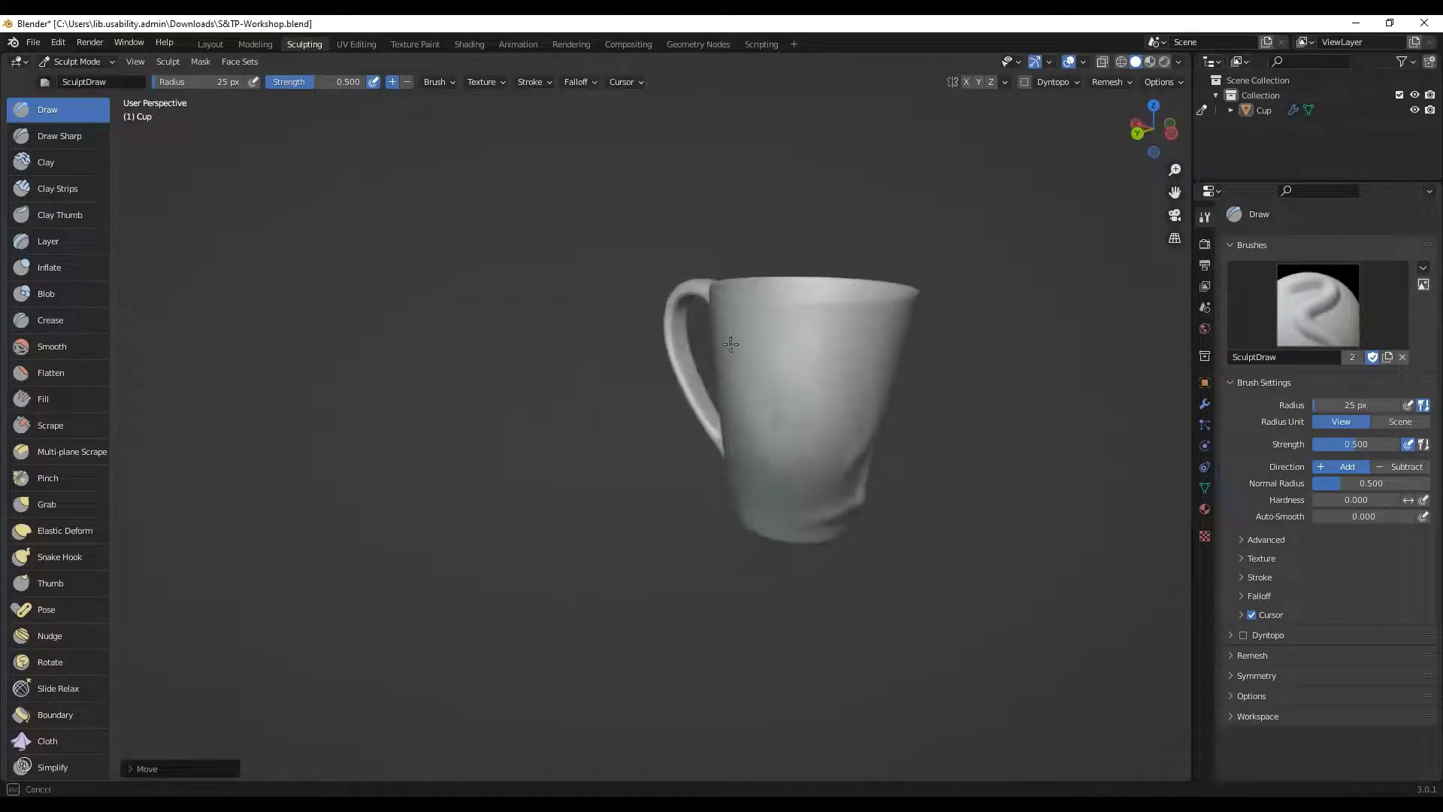
middle_click_drag(669, 437, 630, 433)
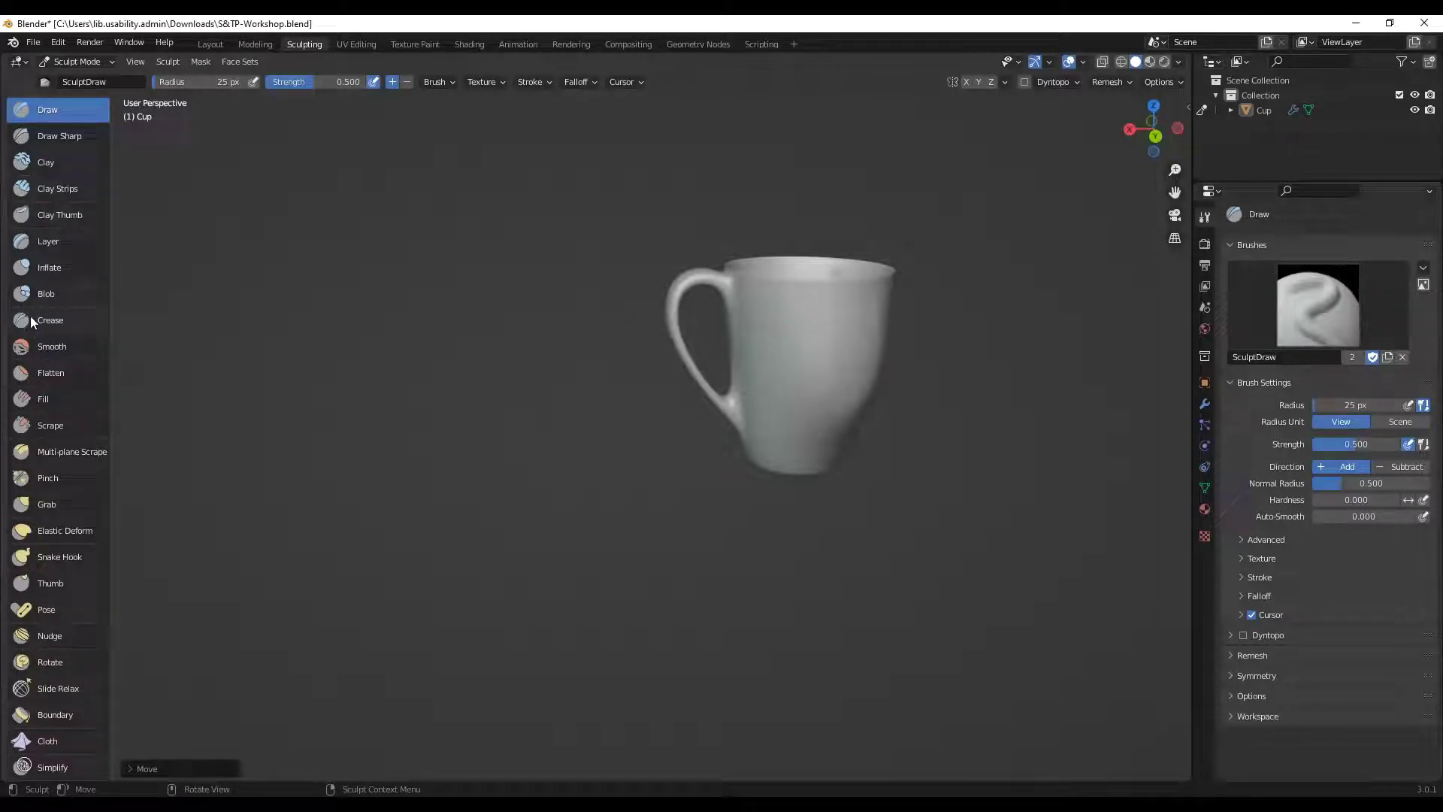
Step: Choose the Grab brush with a radius of 132 px and pull the cup's handle outward into a pointed shape
left_click(32, 497)
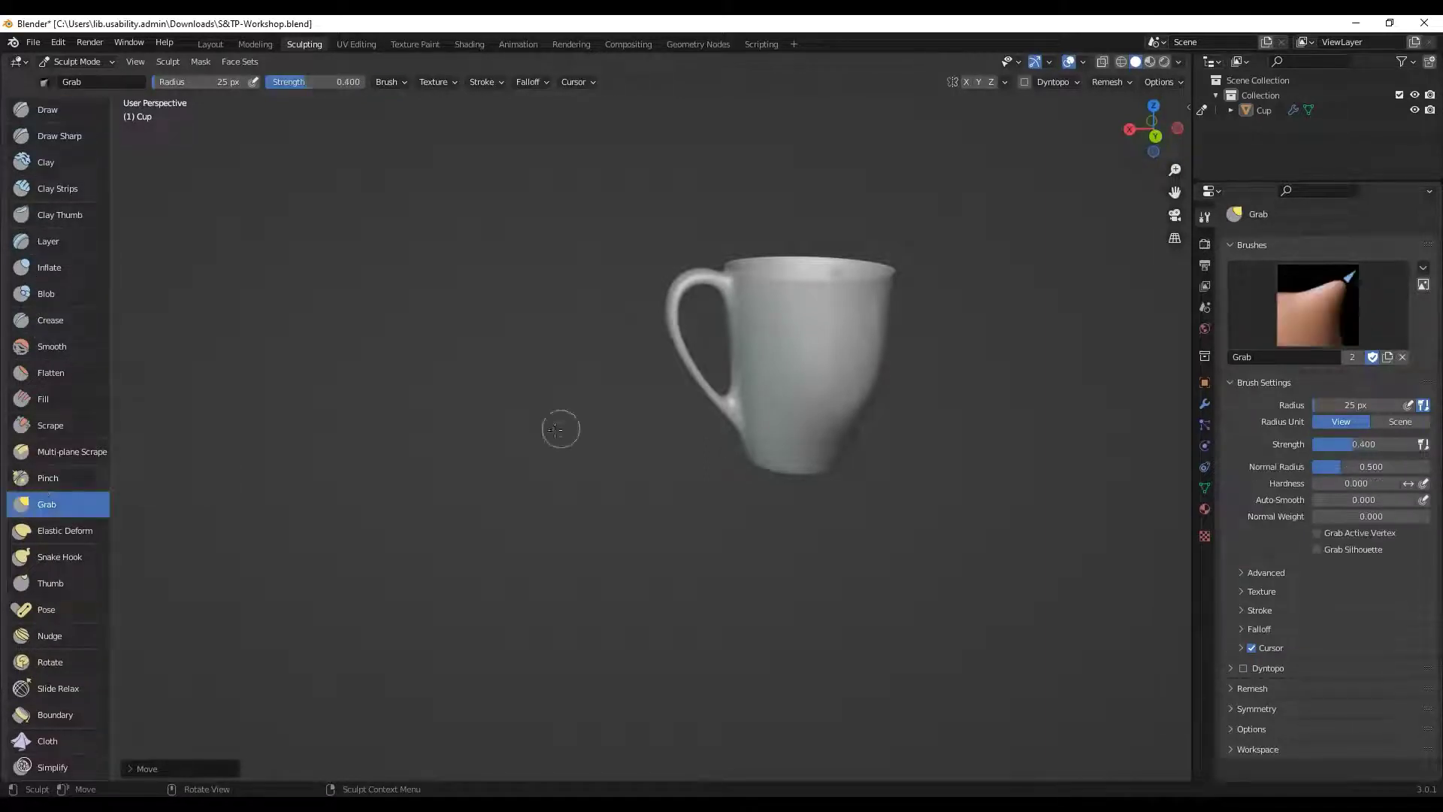
middle_click_drag(560, 427, 540, 425)
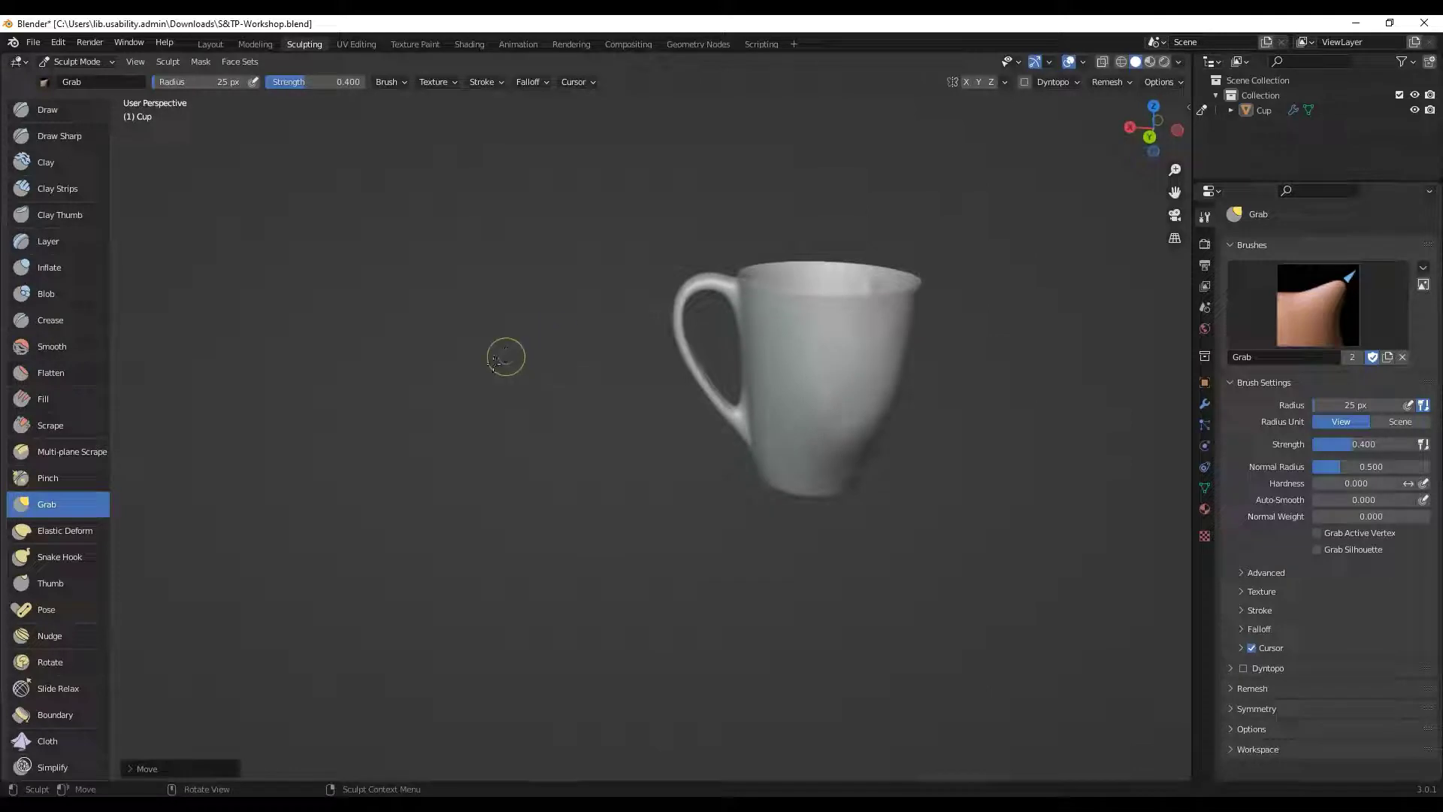
key("f")
left_click(530, 412)
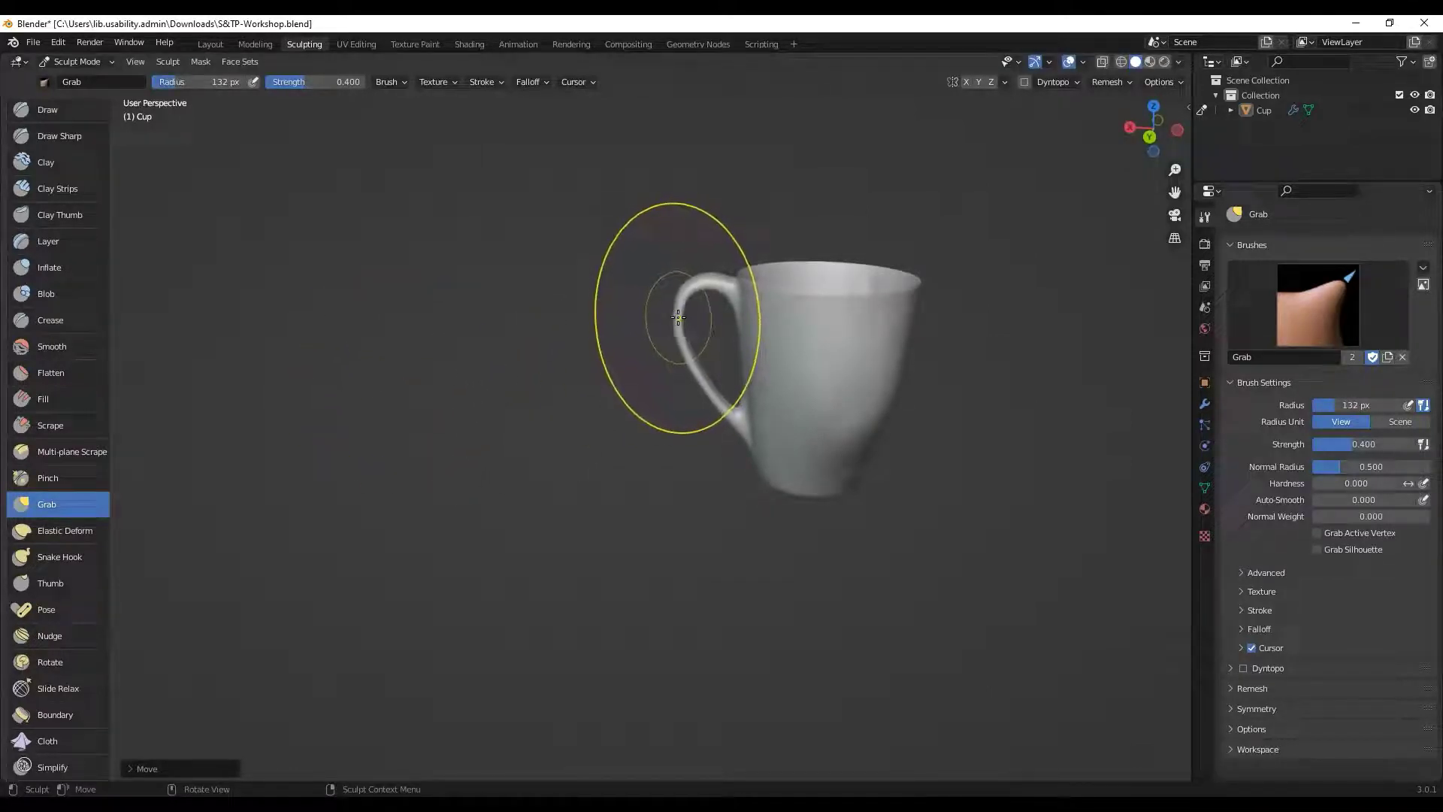
mouse_move(677, 313)
left_mouse_down()
mouse_move(585, 288)
mouse_move(486, 353)
mouse_move(572, 398)
mouse_move(539, 424)
mouse_move(688, 391)
mouse_move(624, 291)
mouse_move(555, 278)
left_mouse_up()
mouse_move(690, 364)
left_mouse_down()
mouse_move(635, 281)
mouse_move(687, 251)
mouse_move(680, 300)
left_mouse_up()
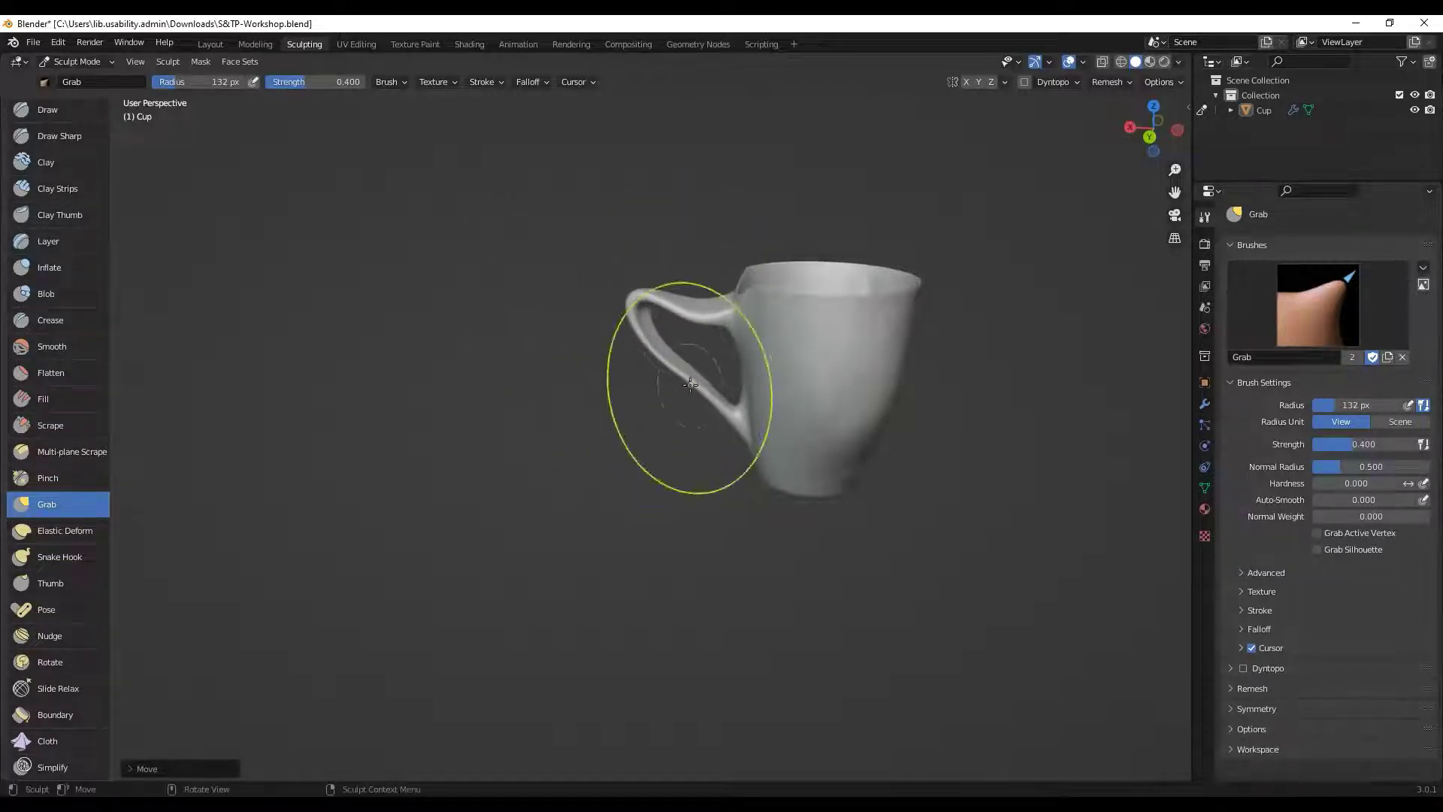
left_click_drag(686, 392, 721, 343)
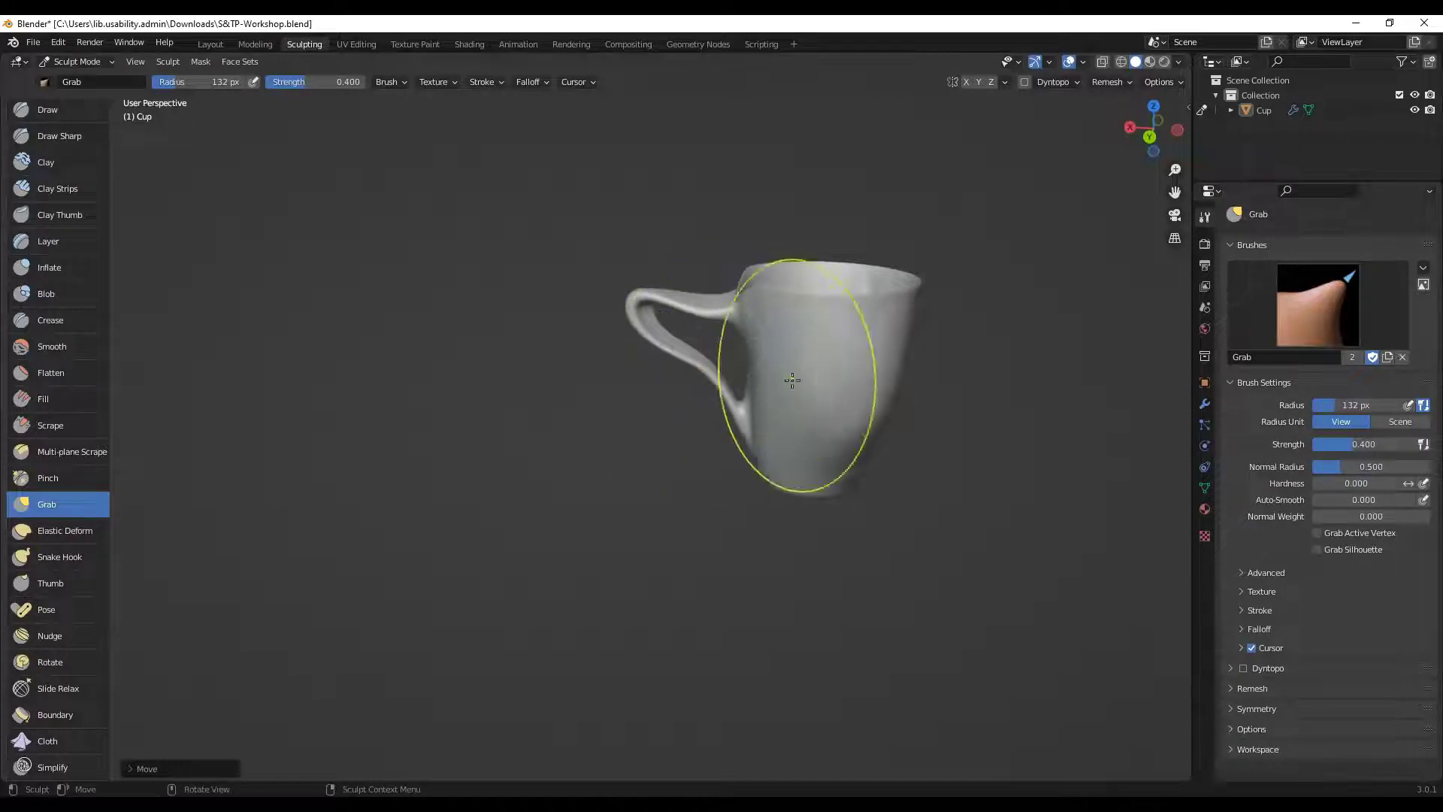
Step: Reshape the cup's rim and lower body with the Grab brush, and push the handle's tip slightly back toward the body
mouse_move(790, 354)
middle_mouse_down()
mouse_move(536, 496)
mouse_move(483, 612)
mouse_move(713, 554)
middle_mouse_up()
left_click_drag(713, 554, 710, 527)
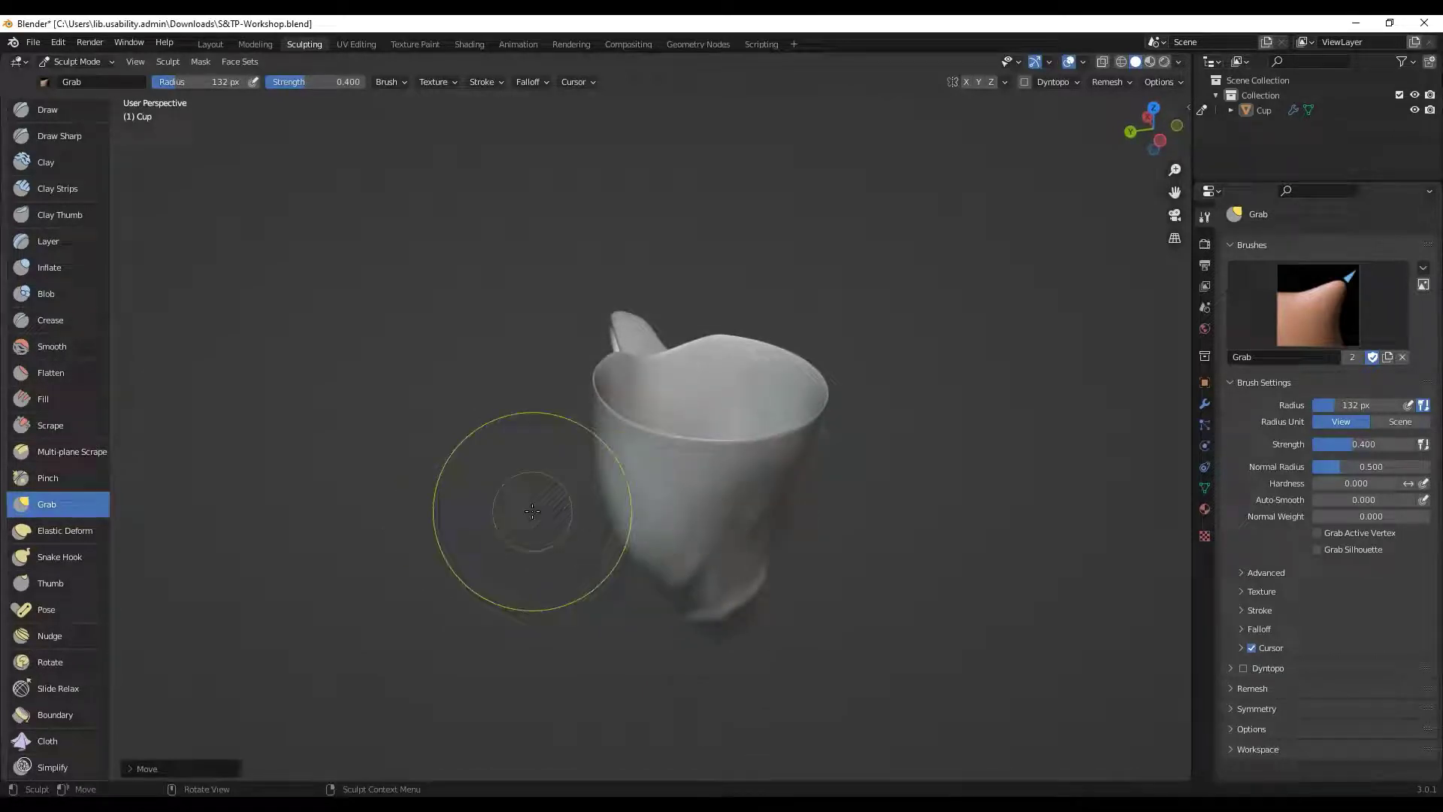
mouse_move(506, 322)
middle_mouse_down()
mouse_move(345, 305)
mouse_move(731, 313)
mouse_move(707, 286)
mouse_move(677, 339)
mouse_move(639, 241)
mouse_move(451, 316)
mouse_move(294, 333)
middle_mouse_up()
mouse_move(954, 377)
middle_mouse_down()
mouse_move(864, 353)
mouse_move(714, 391)
mouse_move(557, 365)
mouse_move(735, 345)
middle_mouse_up()
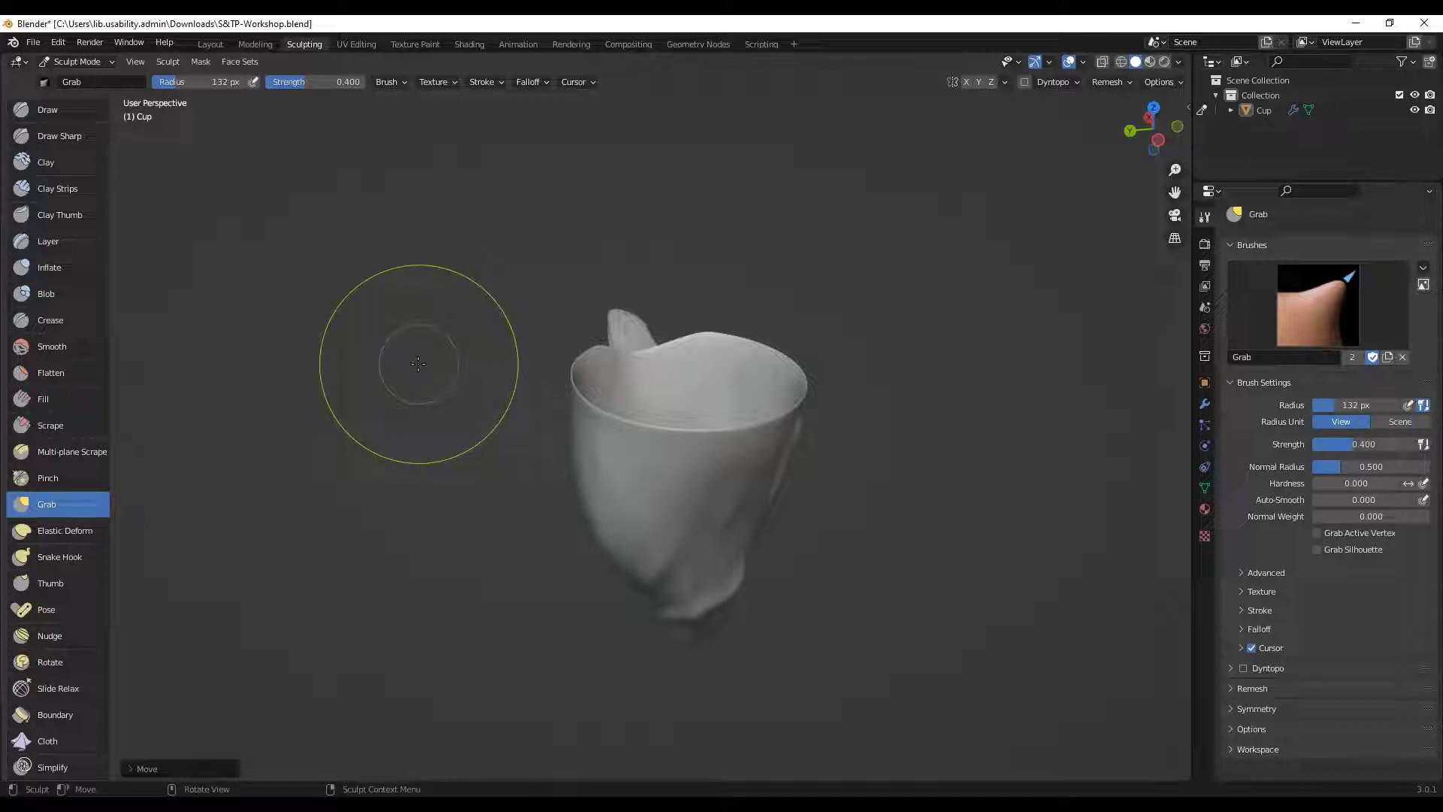
middle_click_drag(418, 541, 446, 488)
mouse_move(548, 482)
middle_mouse_down()
mouse_move(591, 466)
mouse_move(670, 533)
middle_mouse_up()
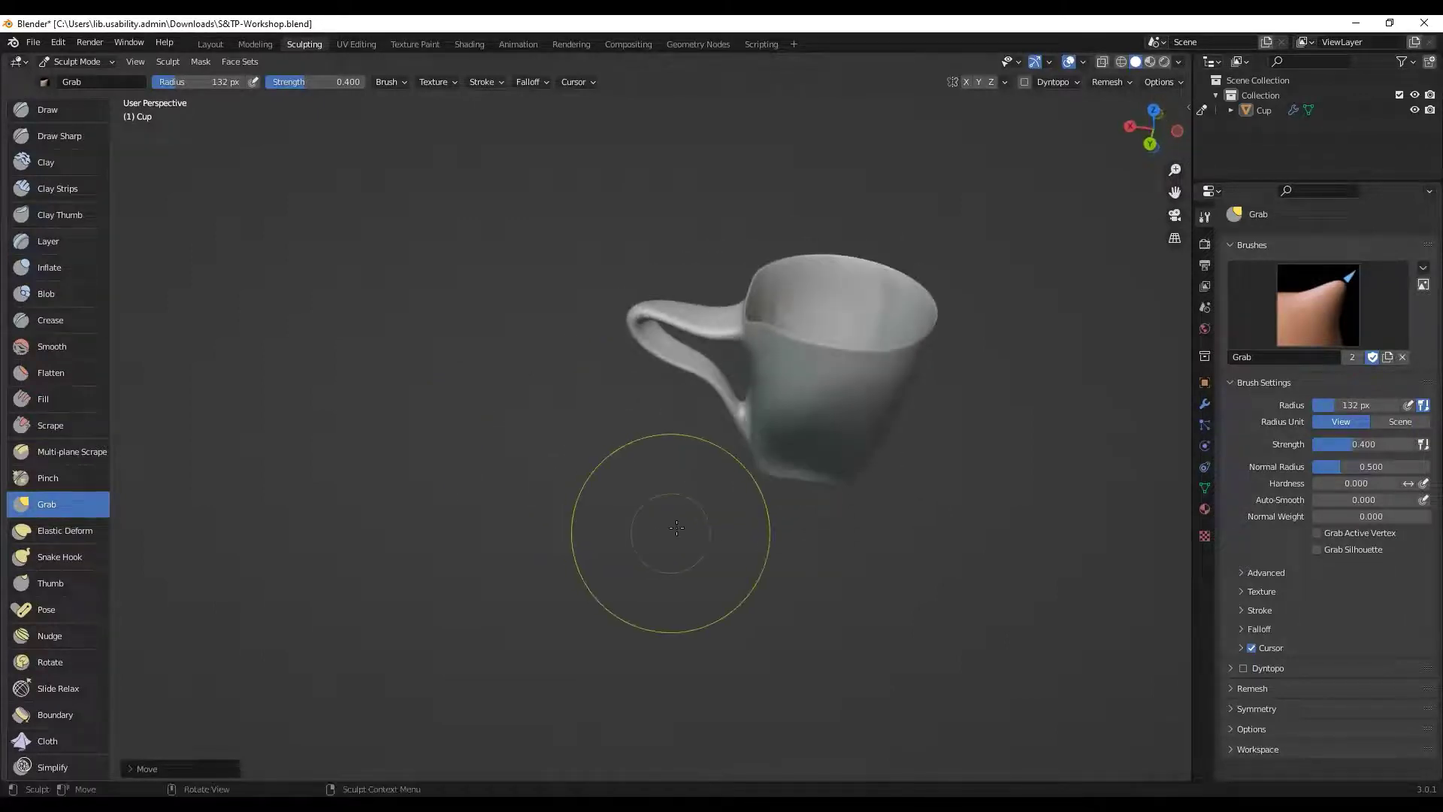
mouse_move(628, 312)
middle_mouse_down()
mouse_move(659, 334)
mouse_move(657, 358)
middle_mouse_up()
left_click_drag(657, 358, 655, 374)
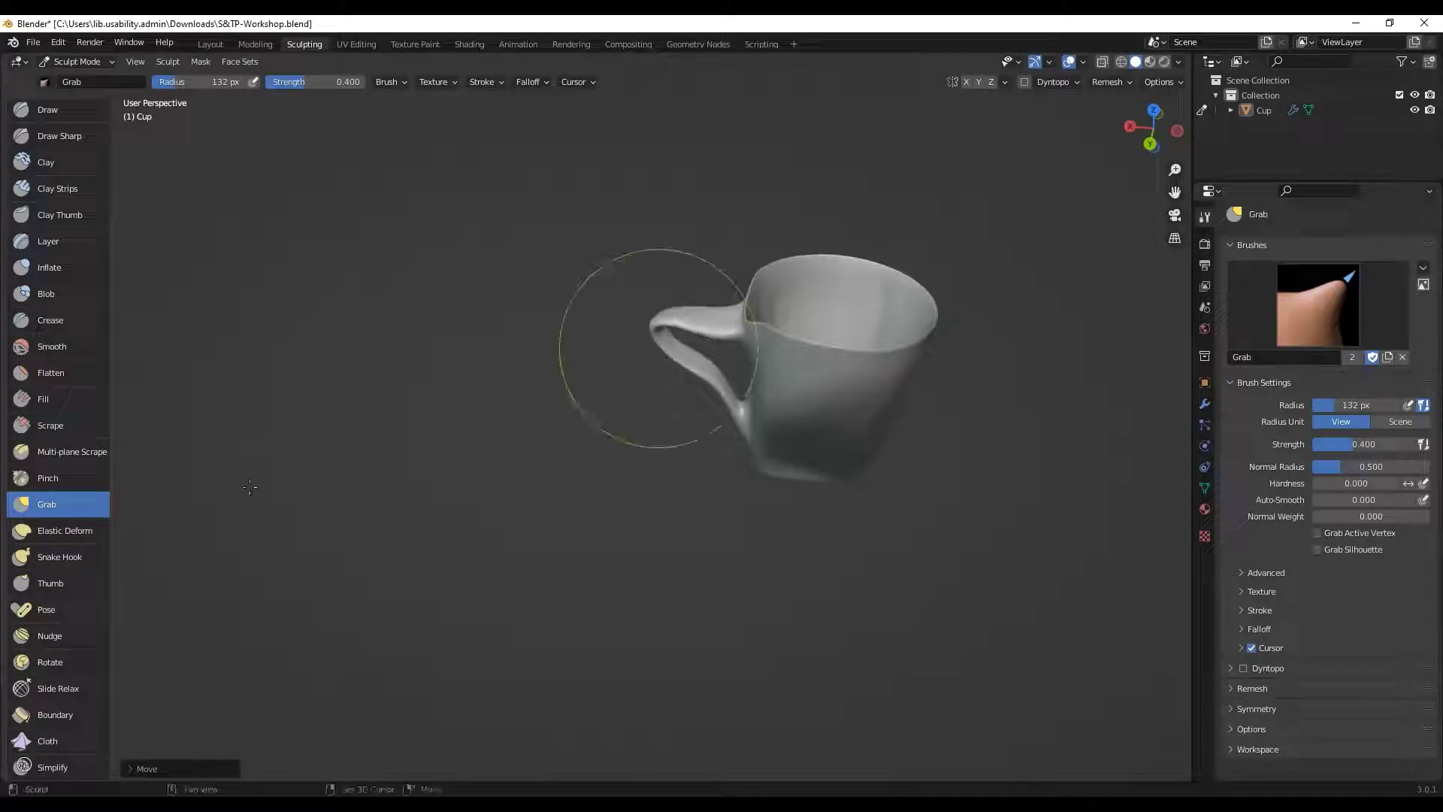
Step: Swell a broad bulge on the cup's wall opposite the handle using the Blob brush at a 132 px radius
mouse_move(249, 487)
middle_mouse_down()
mouse_move(402, 416)
mouse_move(327, 444)
middle_mouse_up()
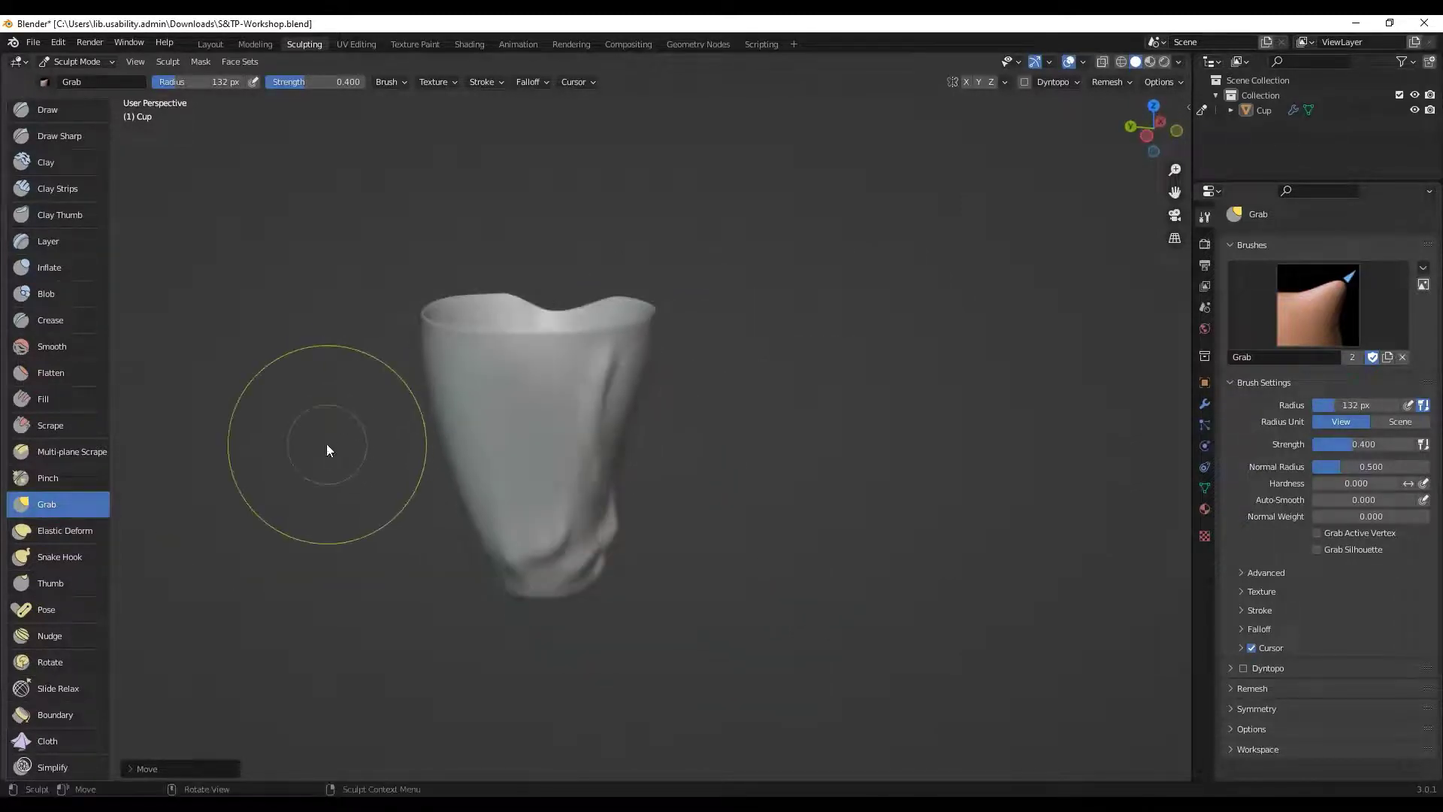
left_click(30, 299)
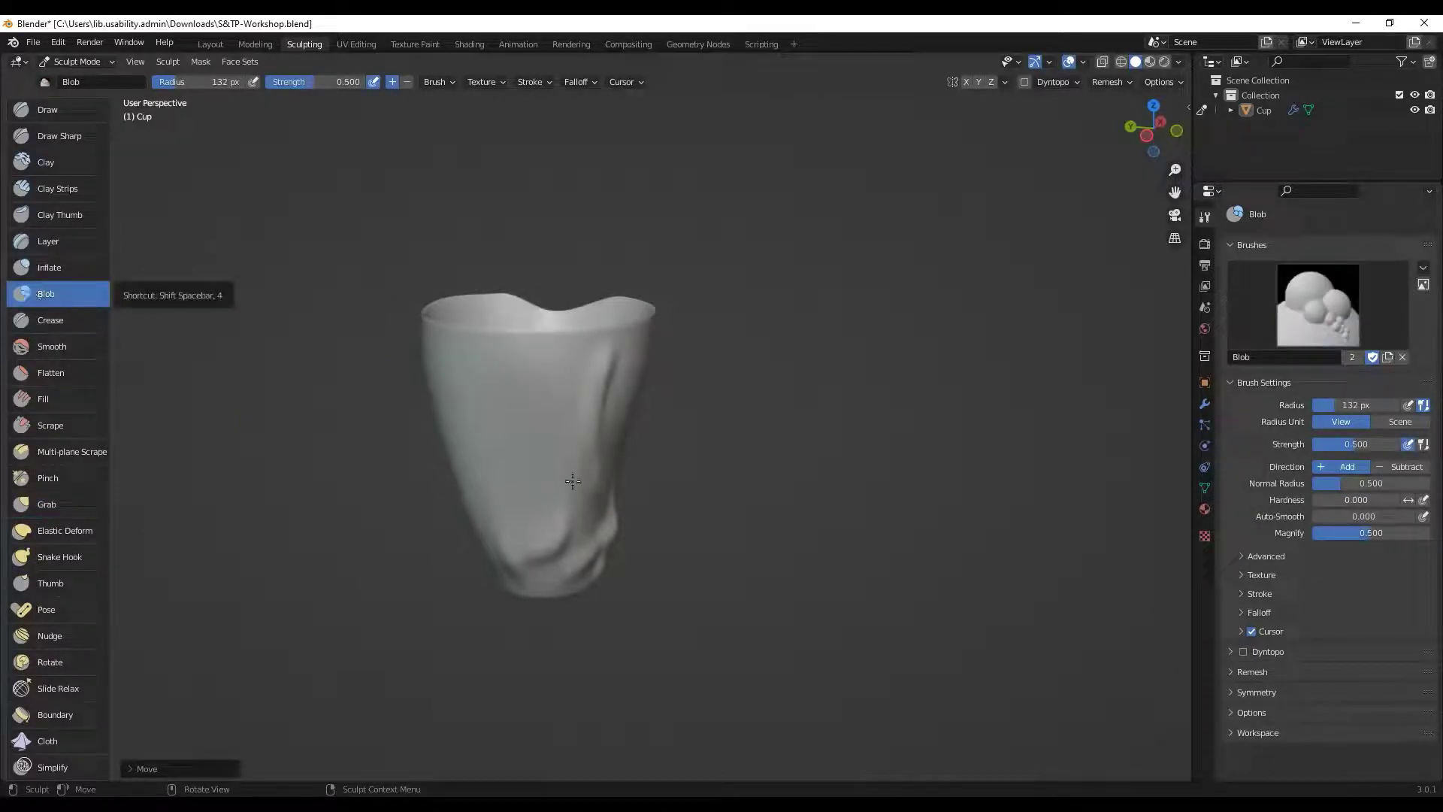
mouse_move(572, 482)
left_mouse_down()
mouse_move(534, 438)
mouse_move(526, 457)
mouse_move(500, 435)
mouse_move(435, 476)
left_mouse_up()
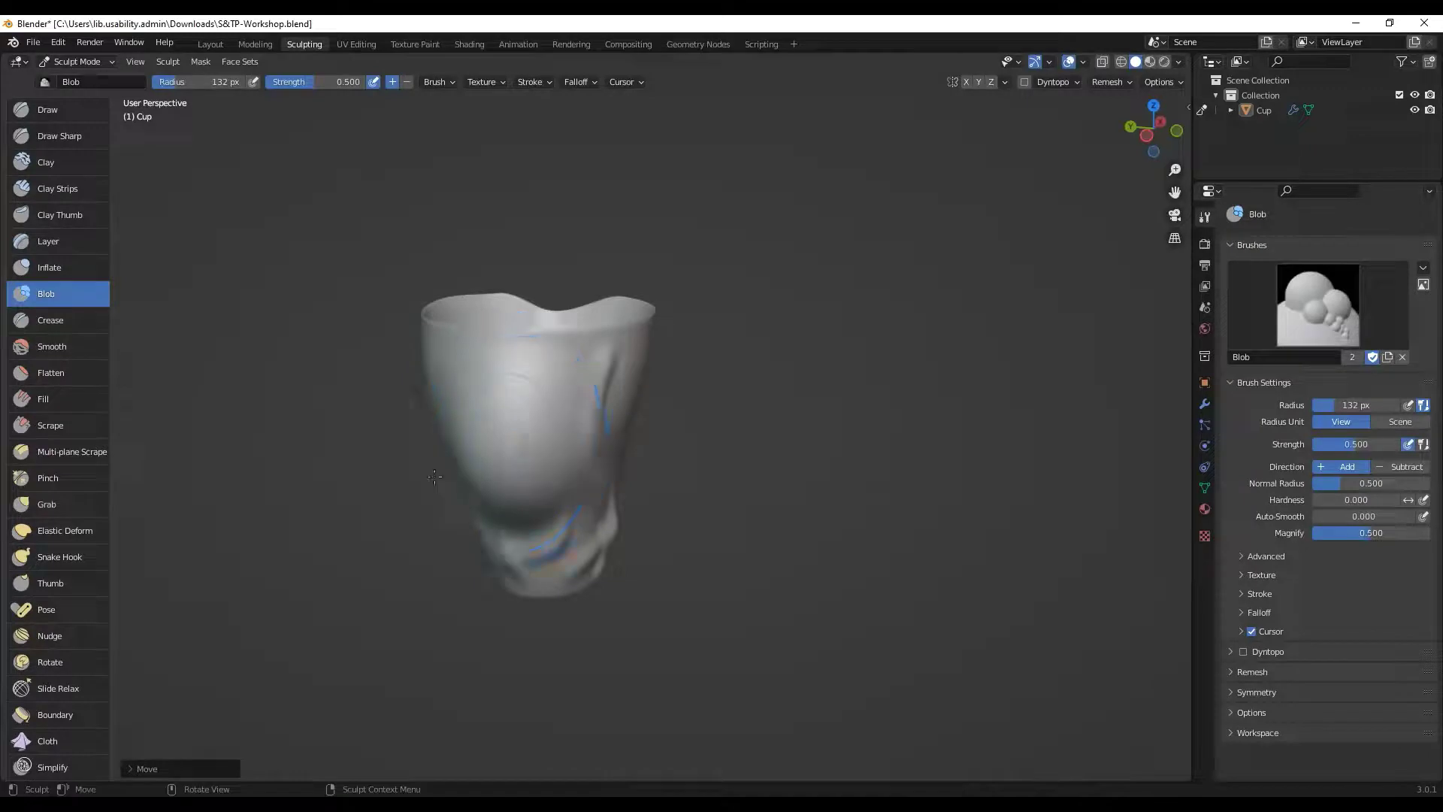
Step: Set the Blob brush radius to 34 px and add several smaller rounded blobs around the cup's upper and lower wall
key("f")
left_click(277, 442)
middle_click_drag(633, 433, 704, 446)
mouse_move(704, 446)
left_mouse_down()
mouse_move(680, 421)
mouse_move(687, 432)
left_mouse_up()
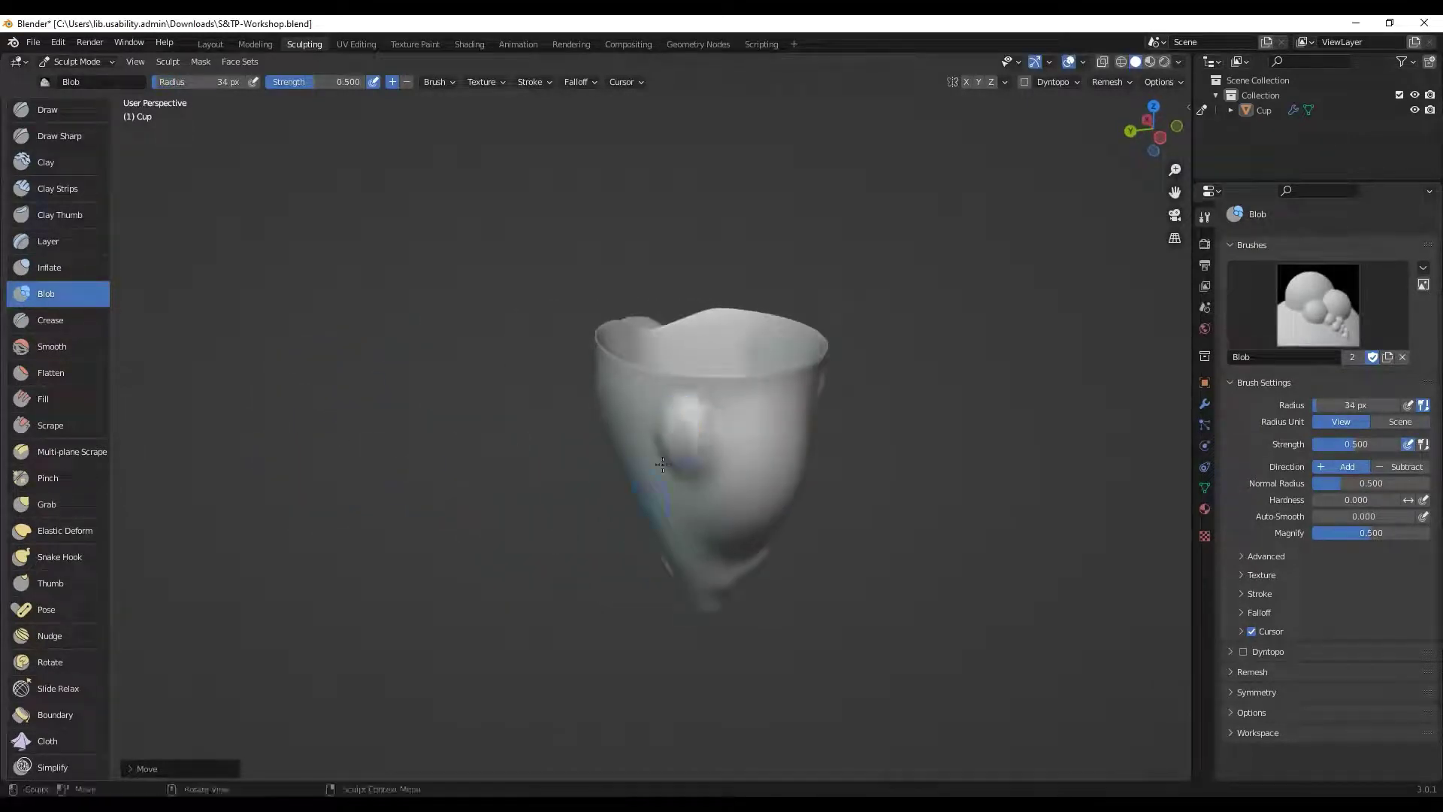
middle_click_drag(663, 460, 621, 400)
left_click_drag(621, 400, 600, 403)
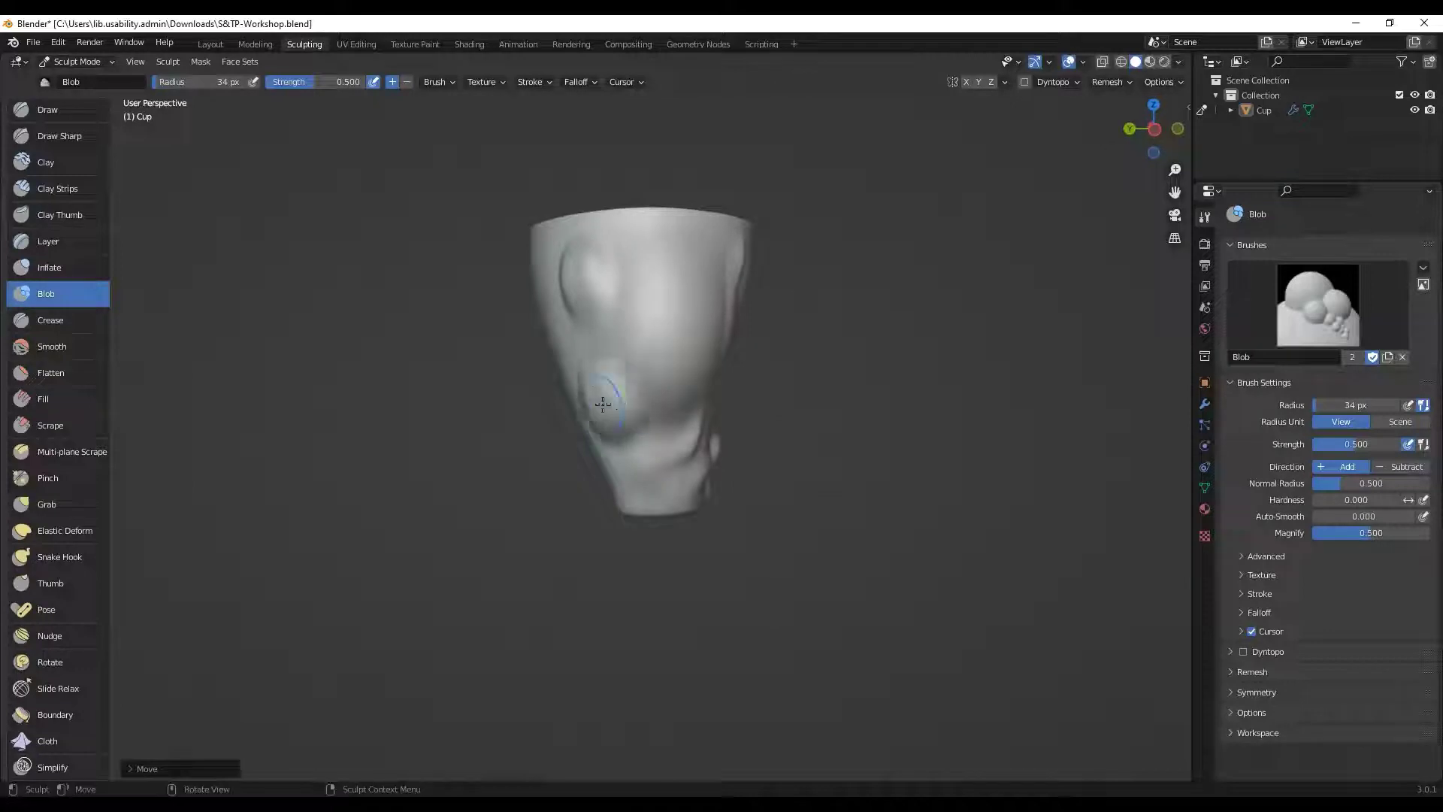
middle_click_drag(599, 403, 742, 451)
mouse_move(741, 451)
left_mouse_down()
mouse_move(714, 454)
mouse_move(722, 435)
left_mouse_up()
middle_click_drag(722, 434, 601, 462)
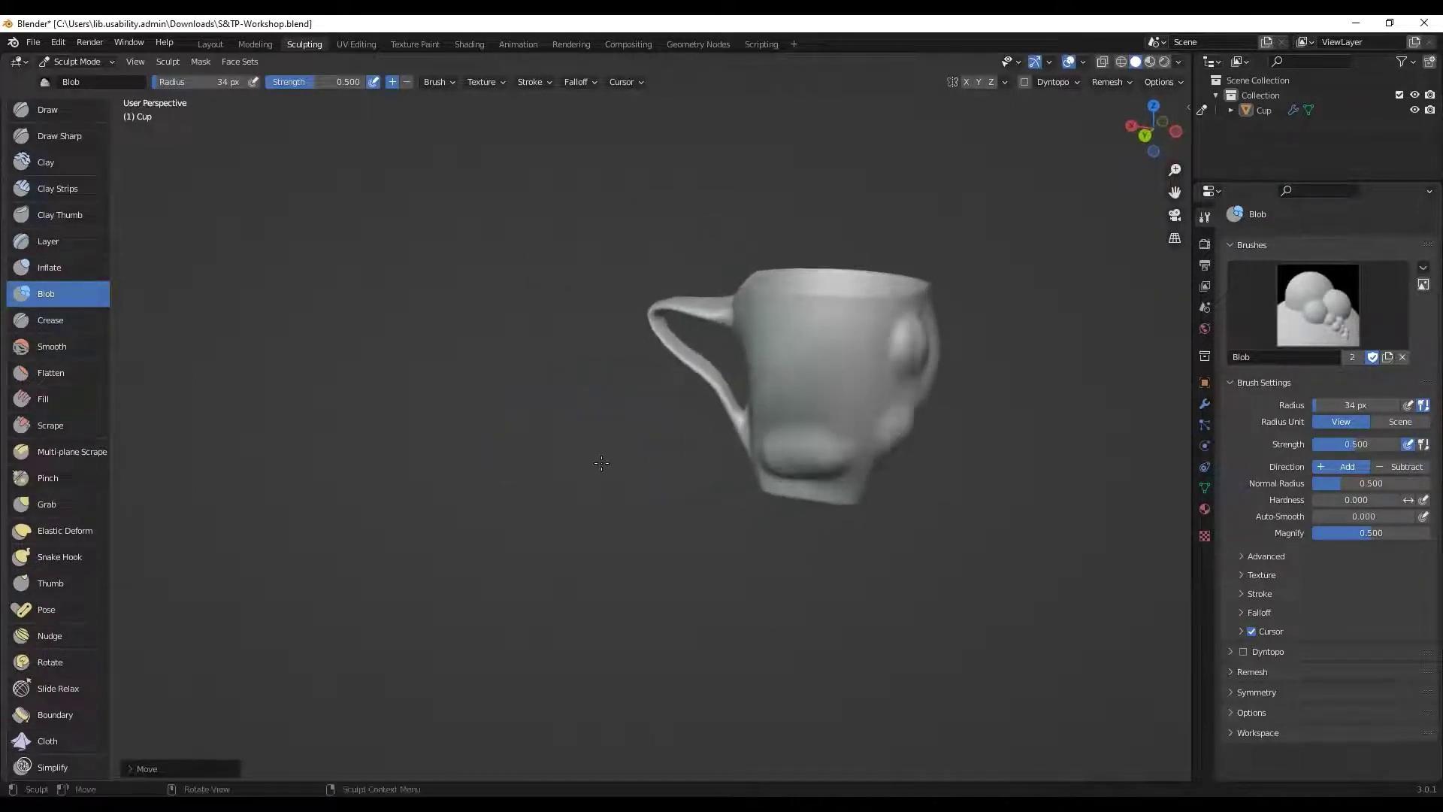
left_click_drag(805, 368, 796, 344)
mouse_move(796, 344)
middle_mouse_down()
mouse_move(680, 440)
mouse_move(707, 451)
middle_mouse_up()
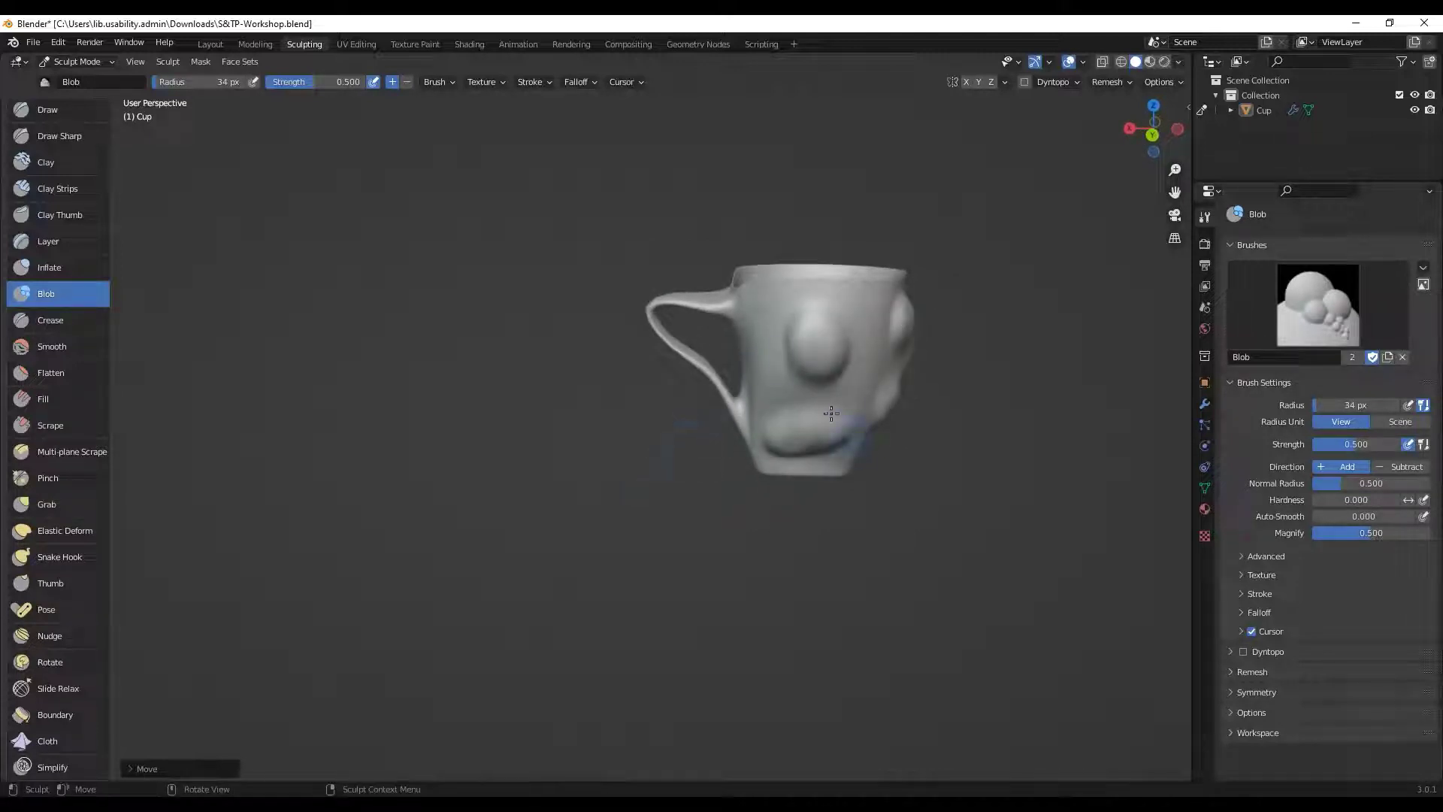
Step: Smooth the blobs and the lower bulges around the cup so they blend into the wall
mouse_move(823, 331)
left_mouse_down("shift")
mouse_move(781, 399)
mouse_move(851, 418)
left_mouse_up("shift")
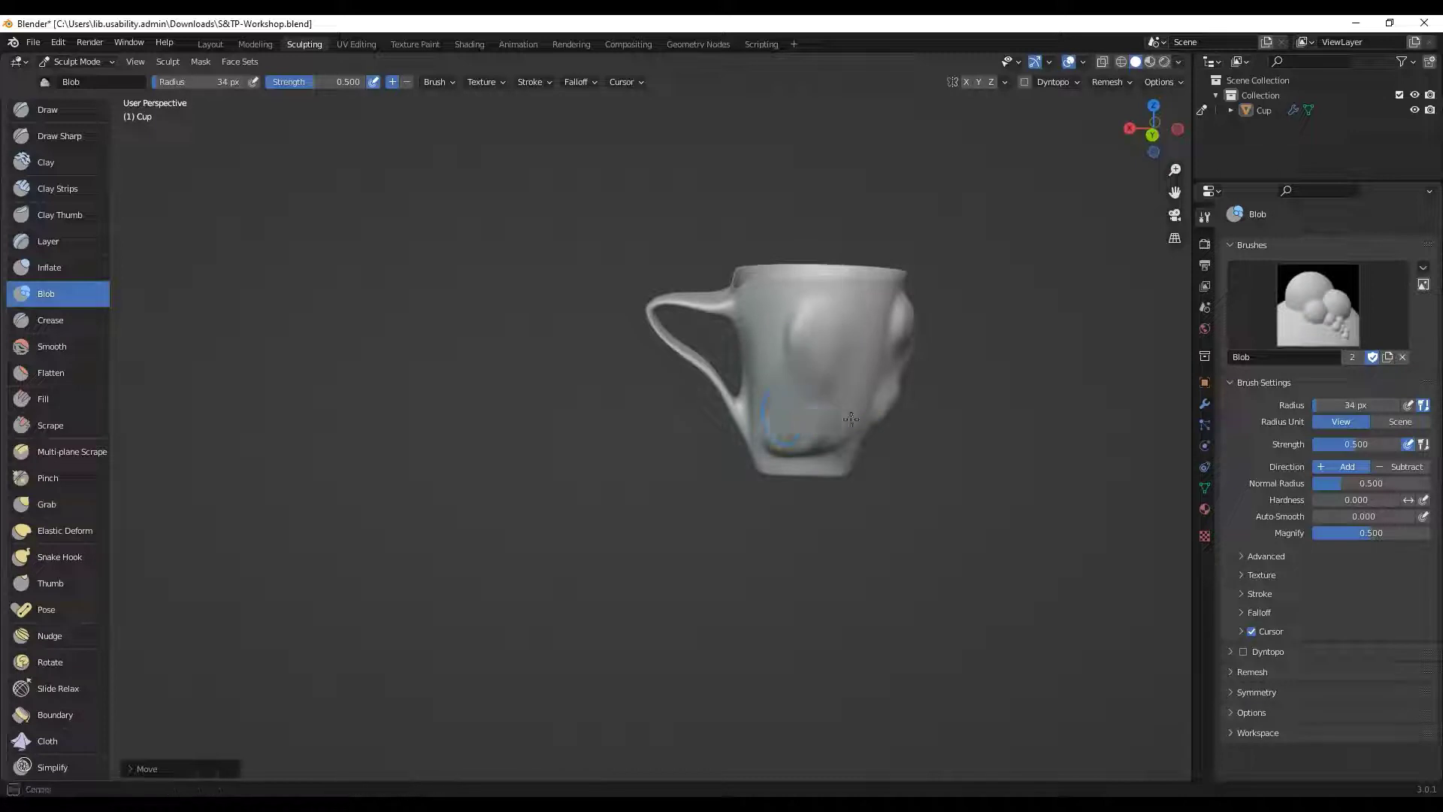
middle_click_drag(662, 431, 654, 285)
mouse_move(654, 286)
left_mouse_down()
mouse_move(636, 296)
mouse_move(668, 299)
mouse_move(688, 396)
left_mouse_up()
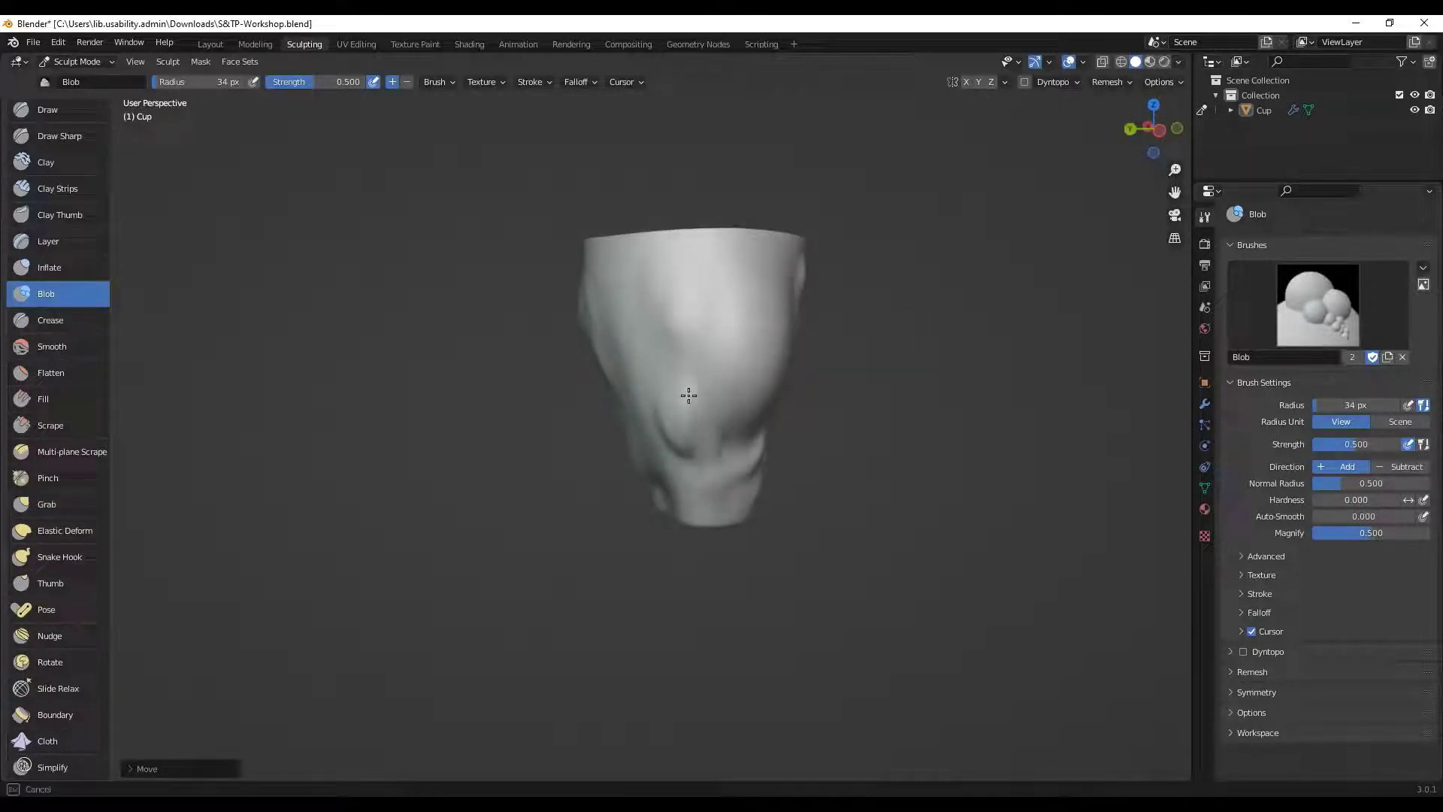
middle_click_drag(577, 483, 526, 324)
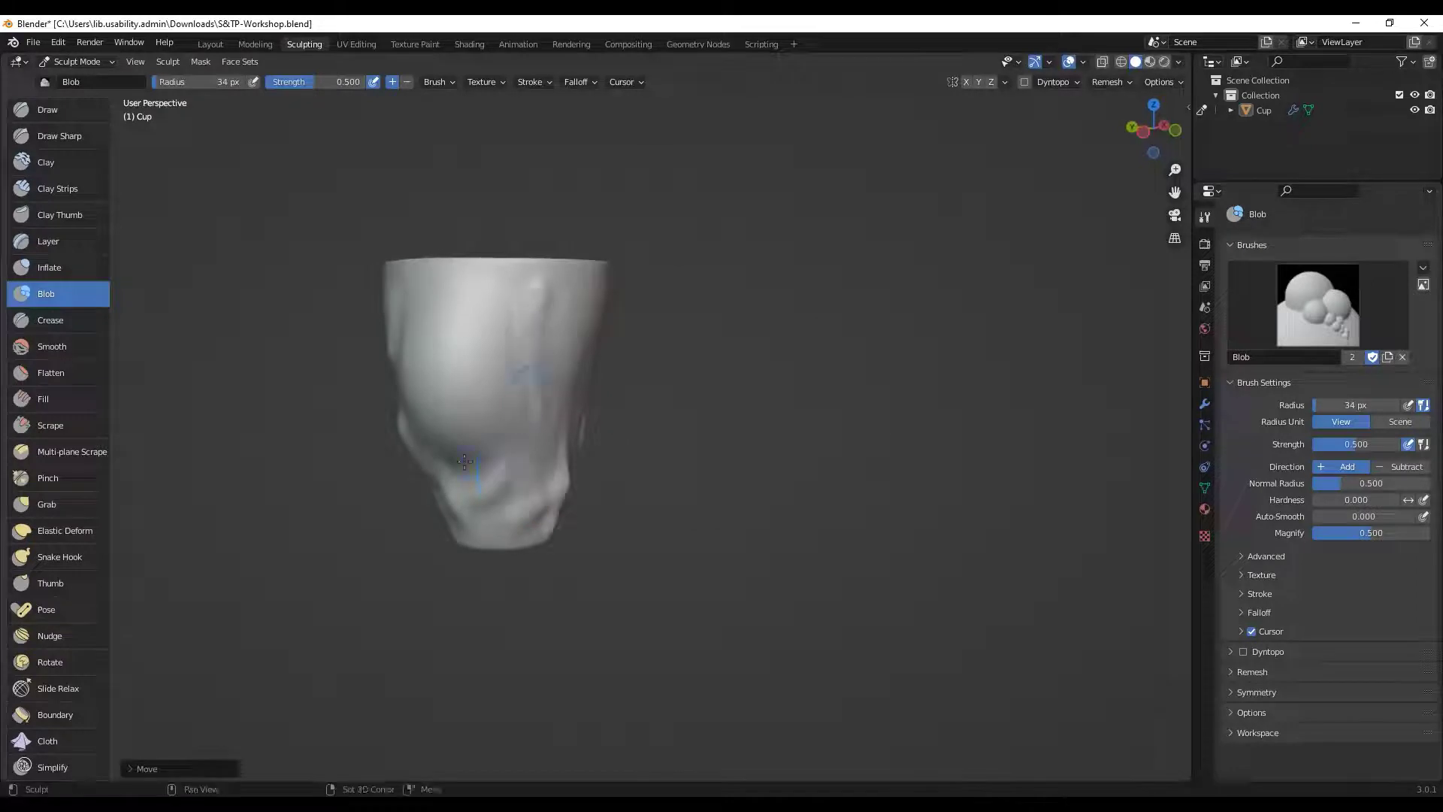
left_click_drag(442, 489, 485, 494)
mouse_move(398, 494)
middle_mouse_down()
mouse_move(356, 484)
mouse_move(477, 493)
middle_mouse_up()
left_click_drag(474, 444, 512, 481)
mouse_move(421, 506)
middle_mouse_down()
mouse_move(375, 511)
mouse_move(400, 450)
middle_mouse_up()
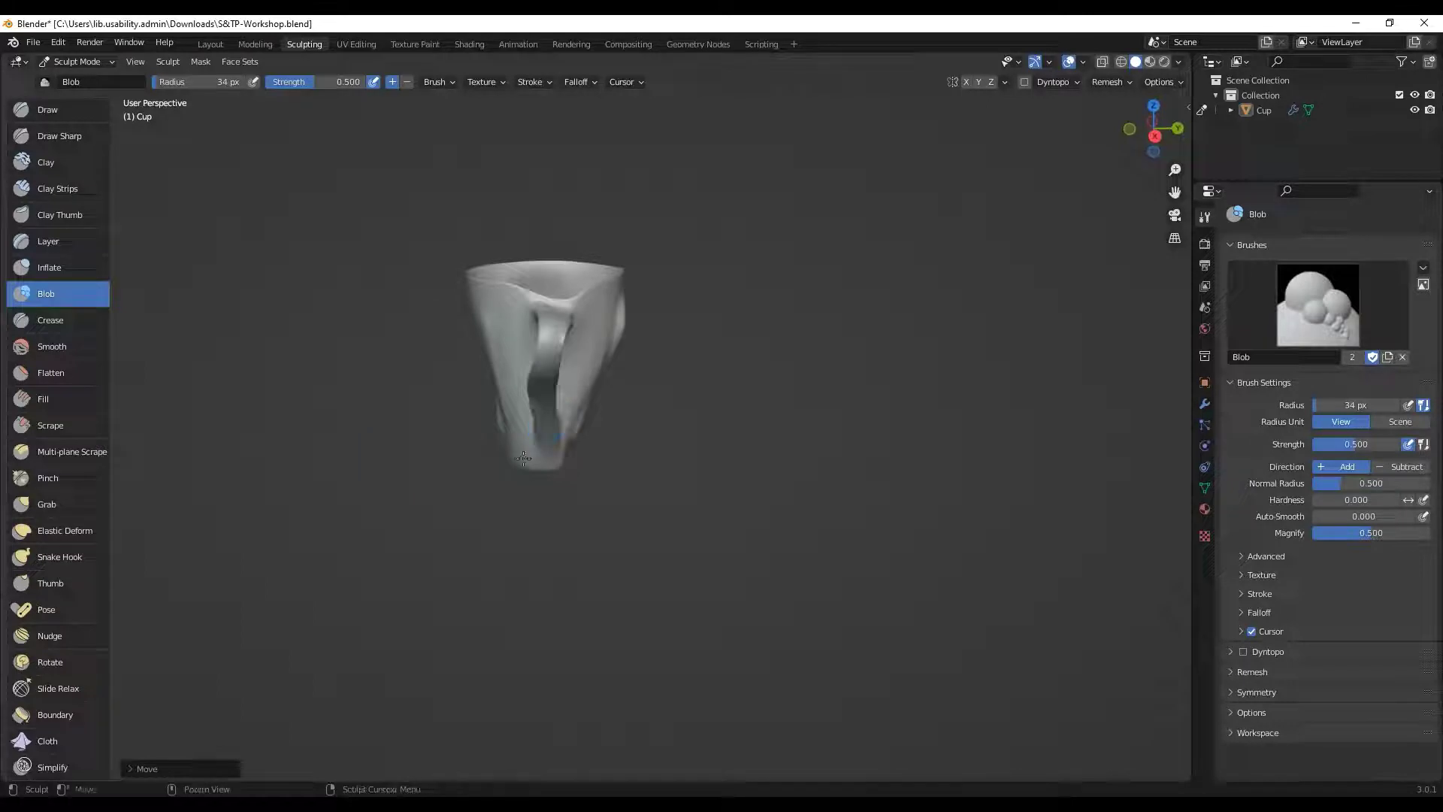
Step: Choose the Inflate brush and thicken the cup's handle along its length and the adjoining wall at a 34 px radius
mouse_move(526, 456)
middle_mouse_down()
mouse_move(500, 451)
mouse_move(515, 443)
middle_mouse_up()
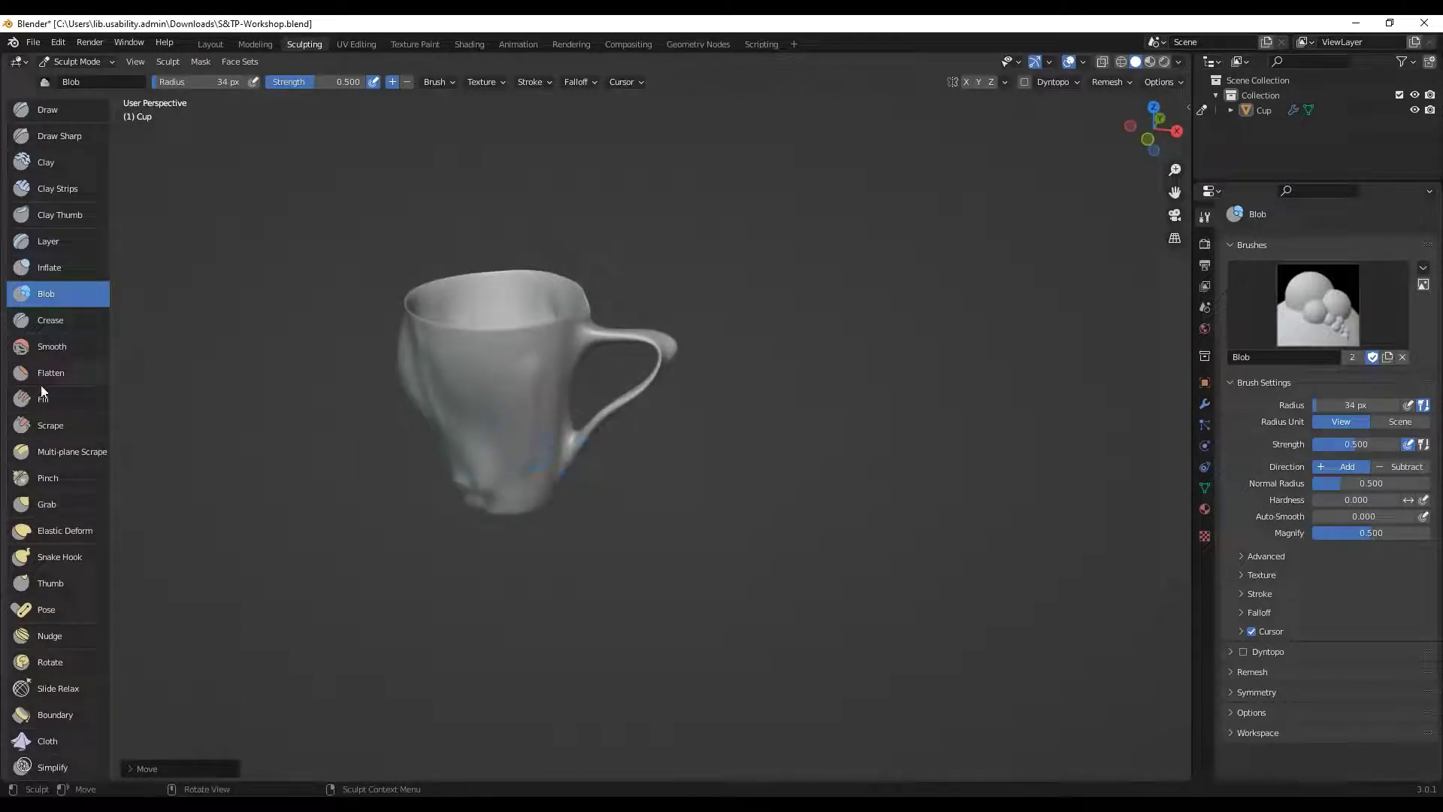
left_click(33, 267)
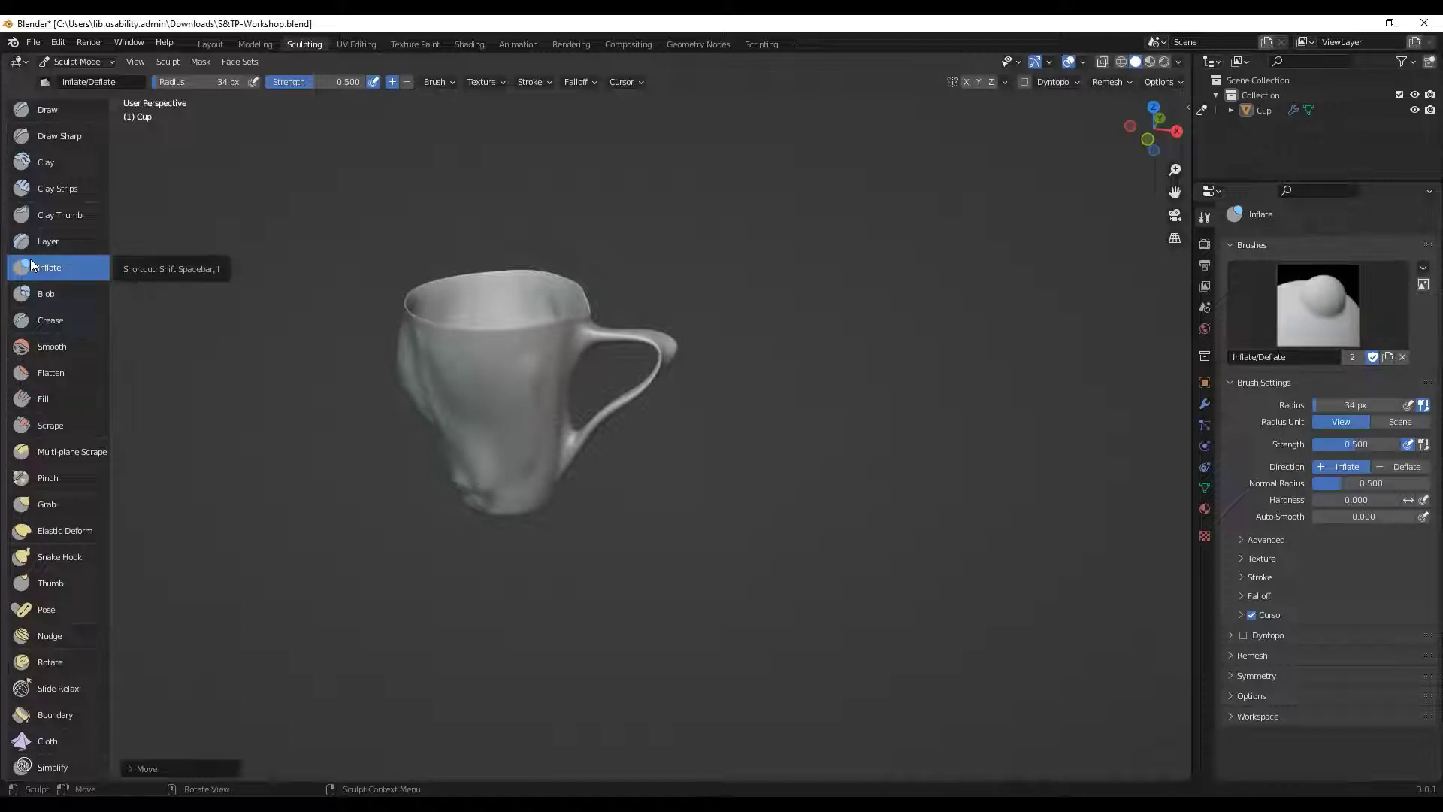
left_click_drag(605, 334, 656, 337)
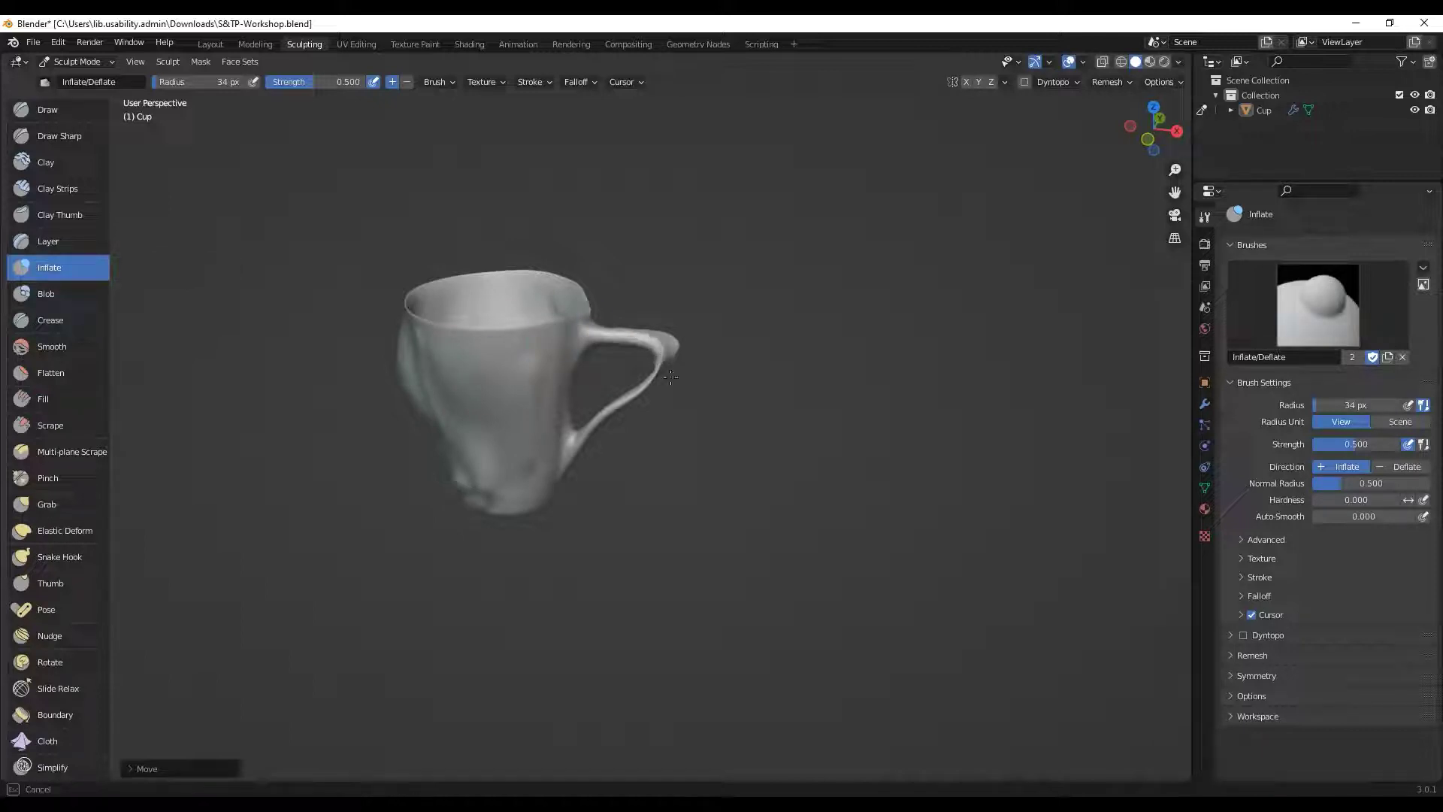
left_click_drag(638, 407, 617, 436)
mouse_move(617, 437)
middle_mouse_down()
mouse_move(499, 403)
mouse_move(549, 347)
middle_mouse_up()
left_click_drag(549, 347, 557, 455)
middle_click_drag(511, 406, 492, 430)
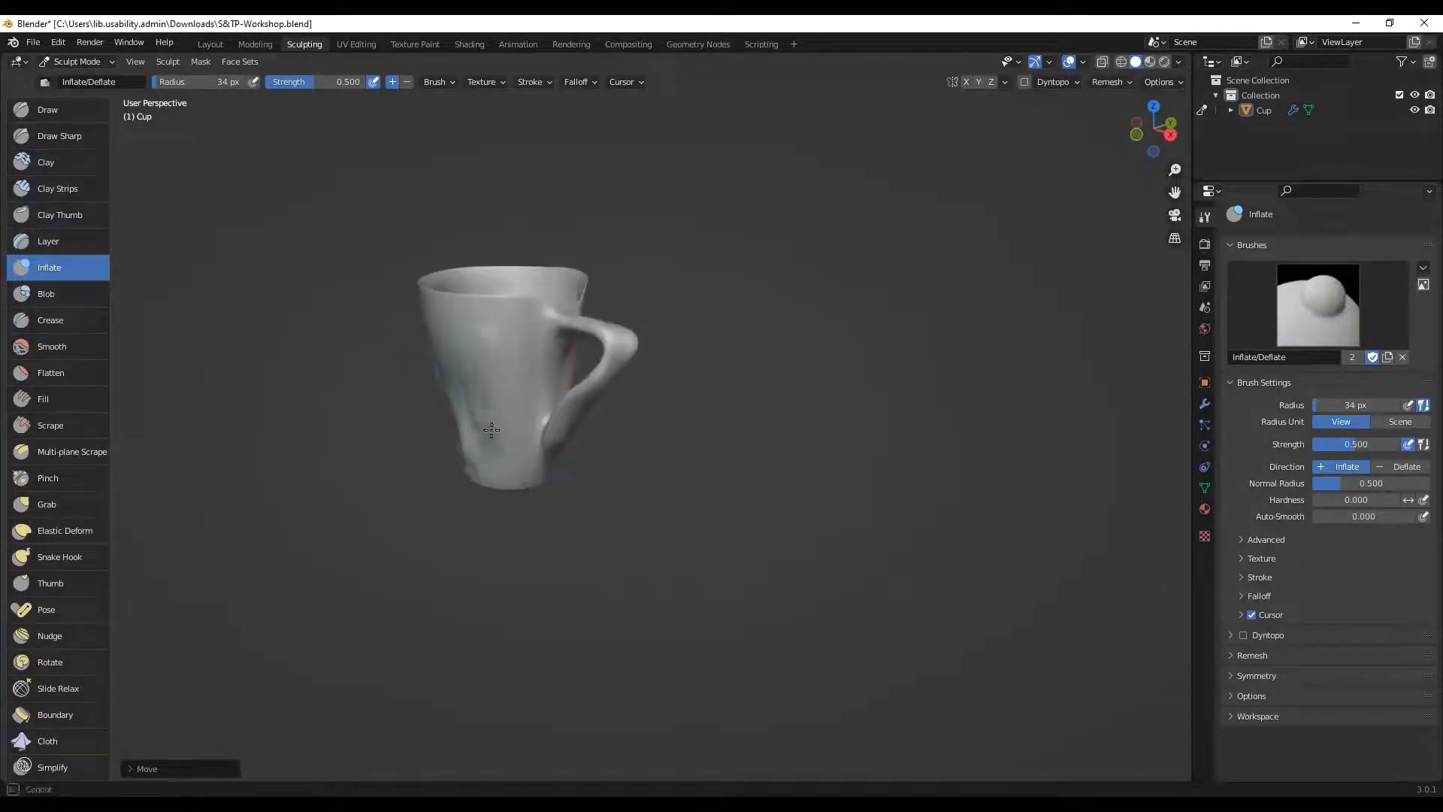
mouse_move(492, 430)
left_mouse_down()
mouse_move(472, 462)
mouse_move(481, 376)
mouse_move(458, 325)
mouse_move(440, 380)
left_mouse_up()
Step: Set the Inflate brush radius to 74 px and work over the cup's wall into fuller, more even forms down to the base
left_click_drag(164, 81, 197, 81)
mouse_move(470, 387)
middle_mouse_down()
mouse_move(481, 428)
mouse_move(592, 489)
mouse_move(499, 396)
mouse_move(481, 455)
middle_mouse_up()
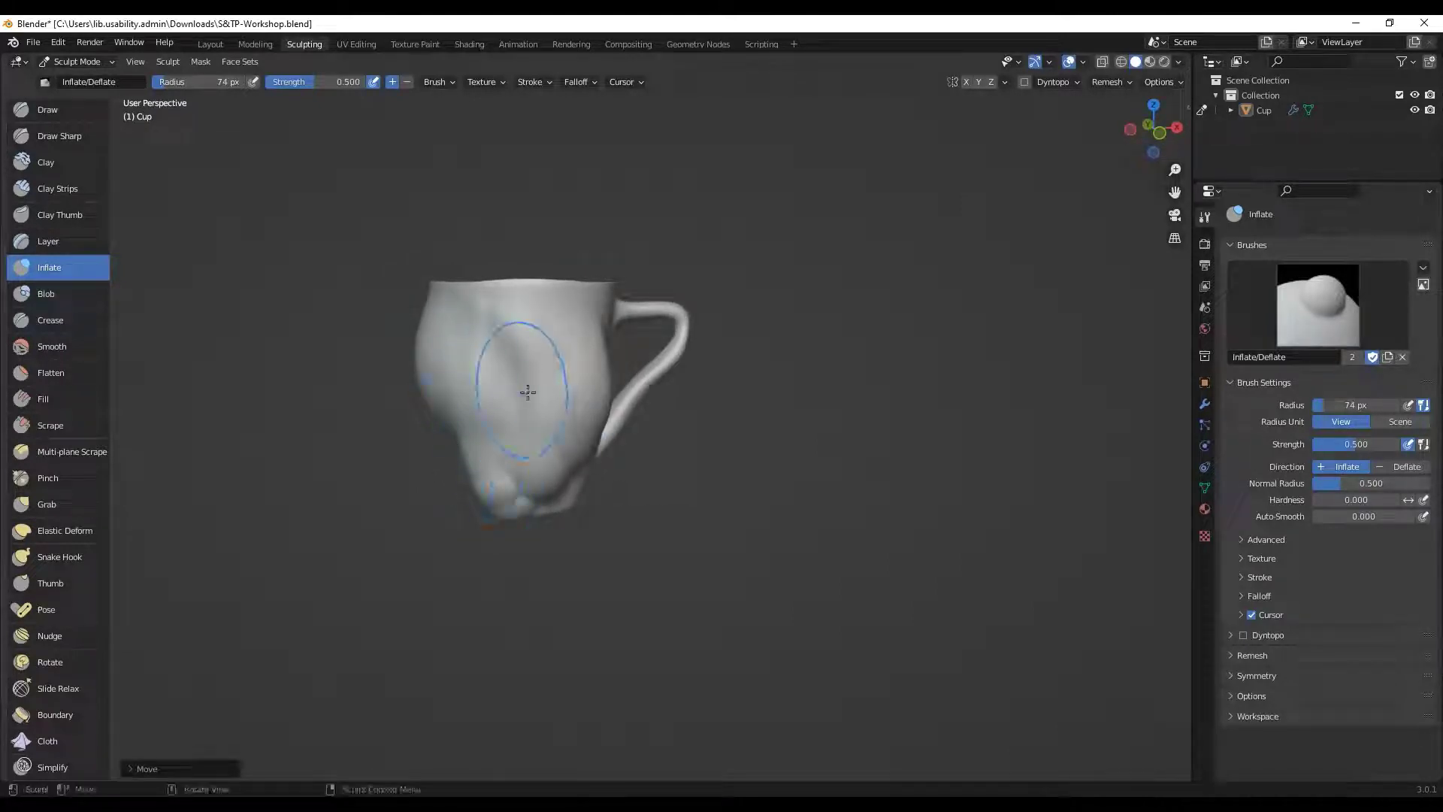
left_click_drag(499, 370, 568, 402)
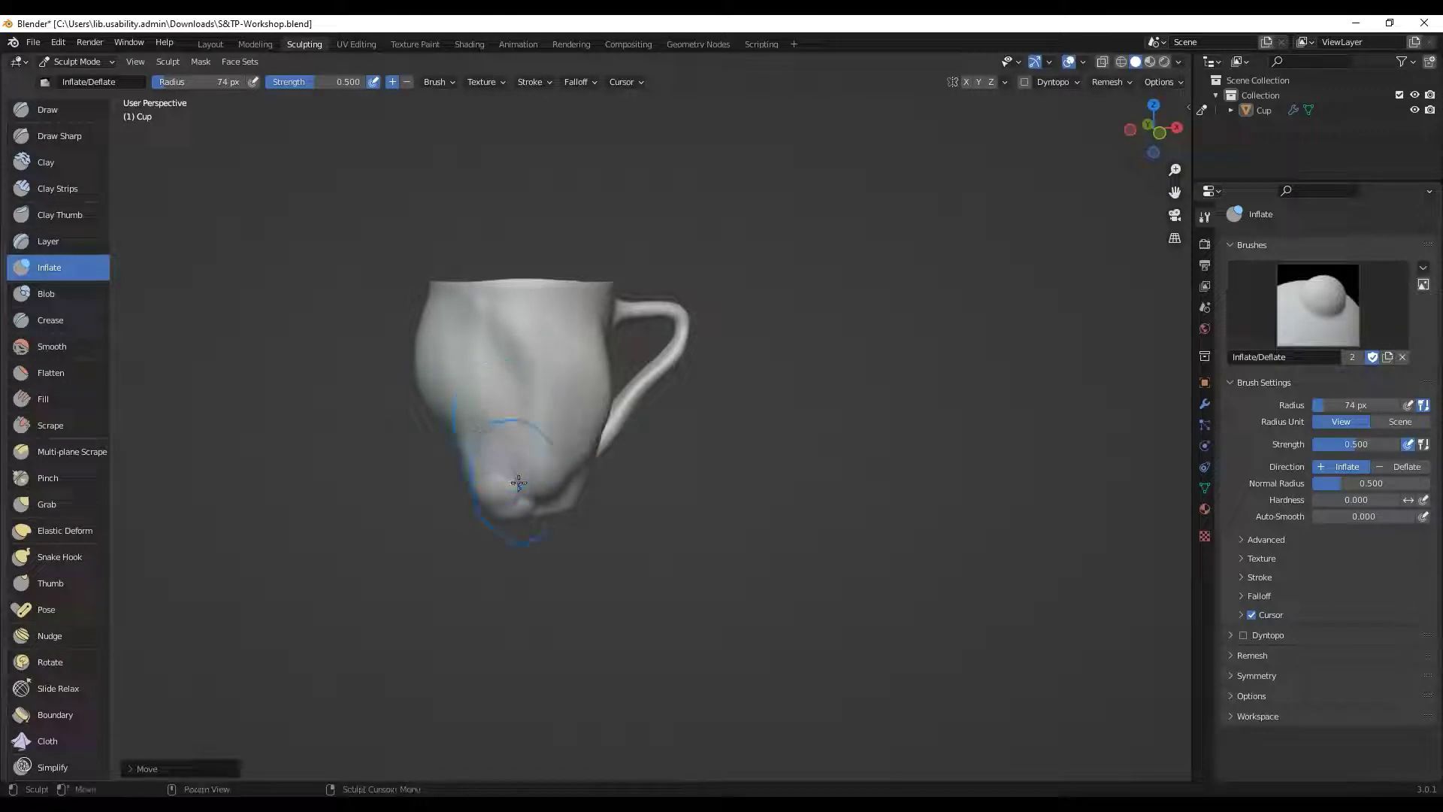
mouse_move(519, 484)
middle_mouse_down()
mouse_move(418, 454)
mouse_move(641, 465)
middle_mouse_up()
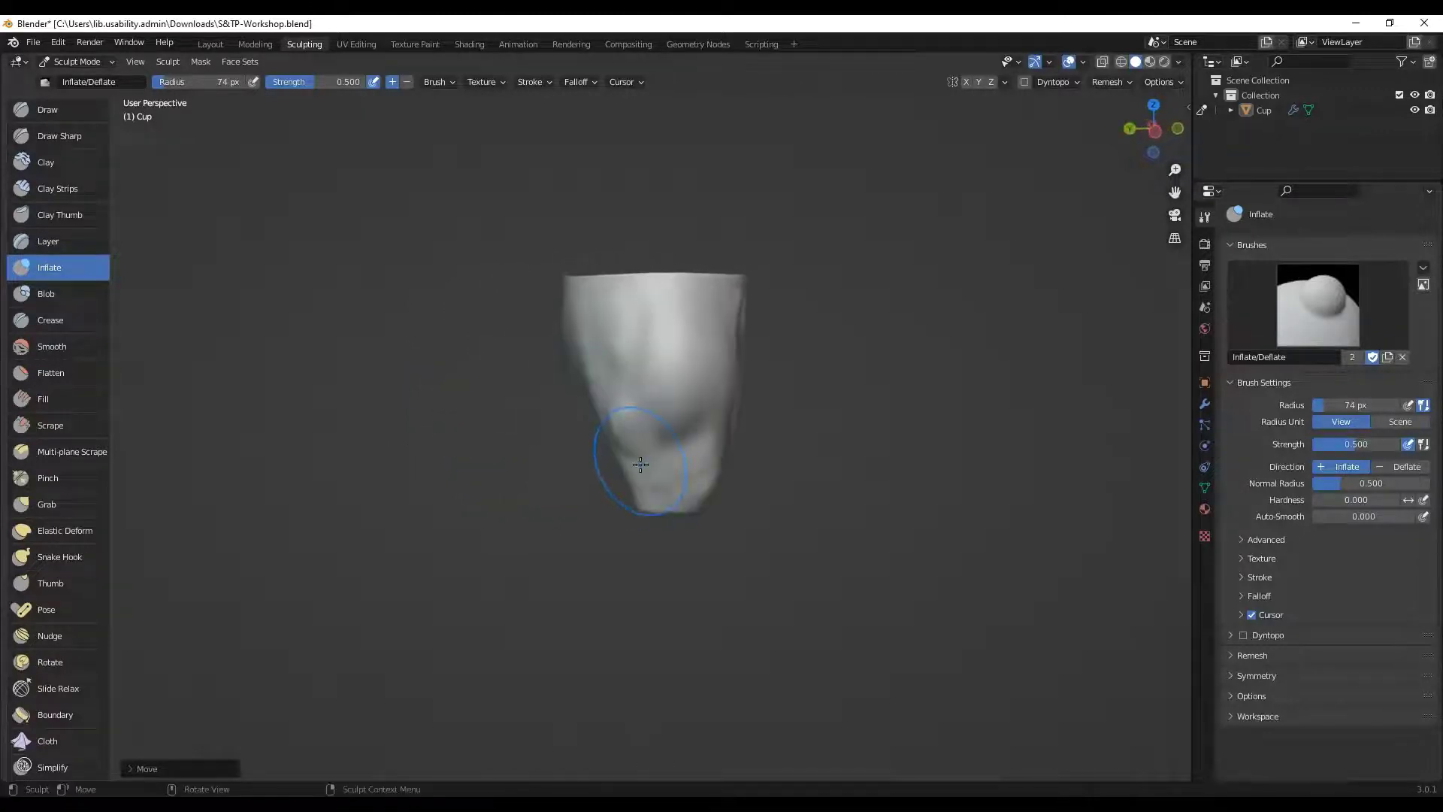
mouse_move(636, 463)
left_mouse_down()
mouse_move(655, 436)
mouse_move(608, 376)
mouse_move(647, 339)
left_mouse_up()
middle_click_drag(647, 338, 564, 431)
left_click_drag(564, 431, 612, 391)
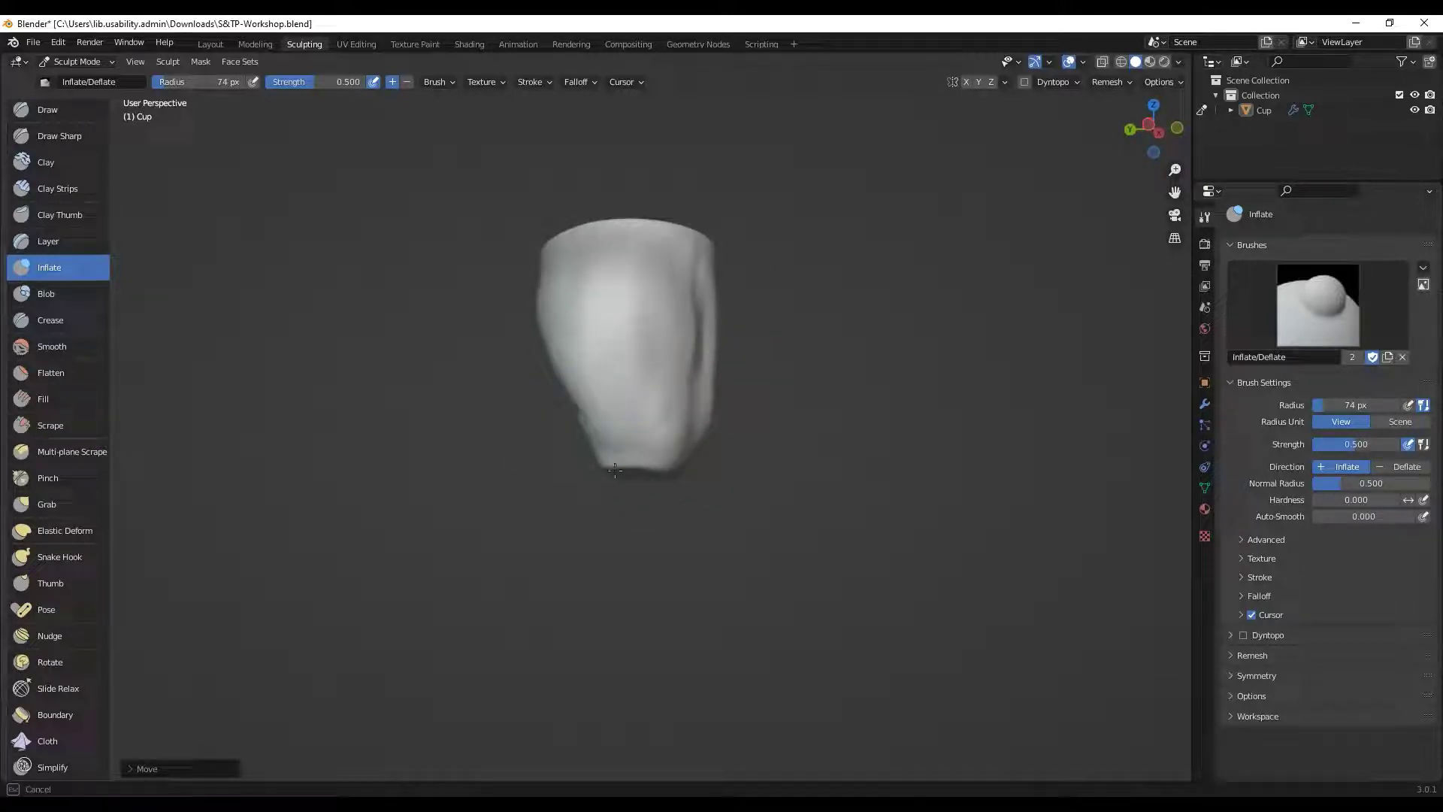
Step: Inflate the cup's lower wall with the 74 px Inflate brush
middle_click_drag(615, 471, 707, 482)
mouse_move(653, 409)
left_mouse_down()
mouse_move(655, 451)
mouse_move(620, 325)
mouse_move(676, 342)
mouse_move(694, 381)
left_mouse_up()
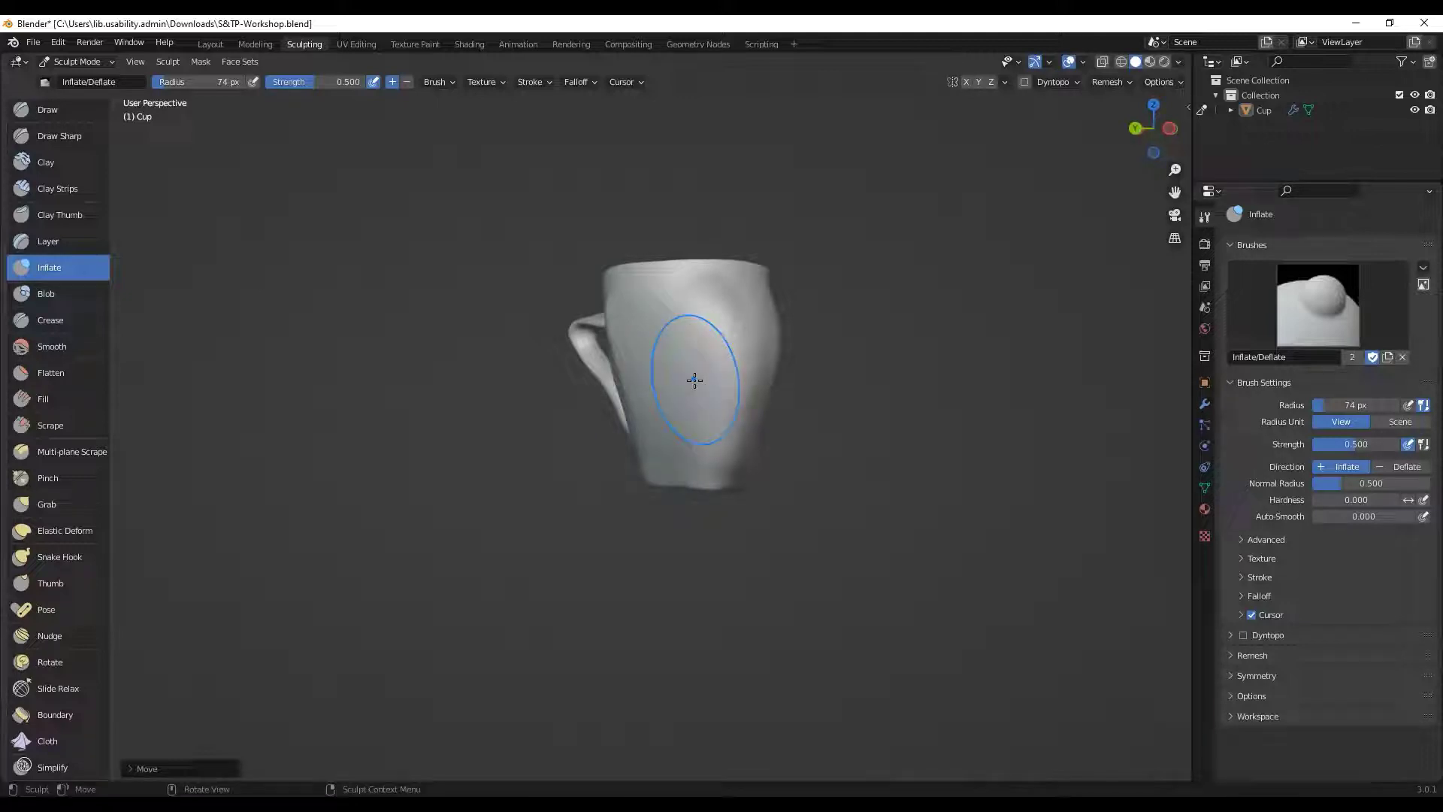
Step: Choose the Elastic Deform brush and reshape the cup by pulling its lower wall outward and adjusting the inner wall and floor
middle_click_drag(695, 381, 541, 502)
left_click(23, 529)
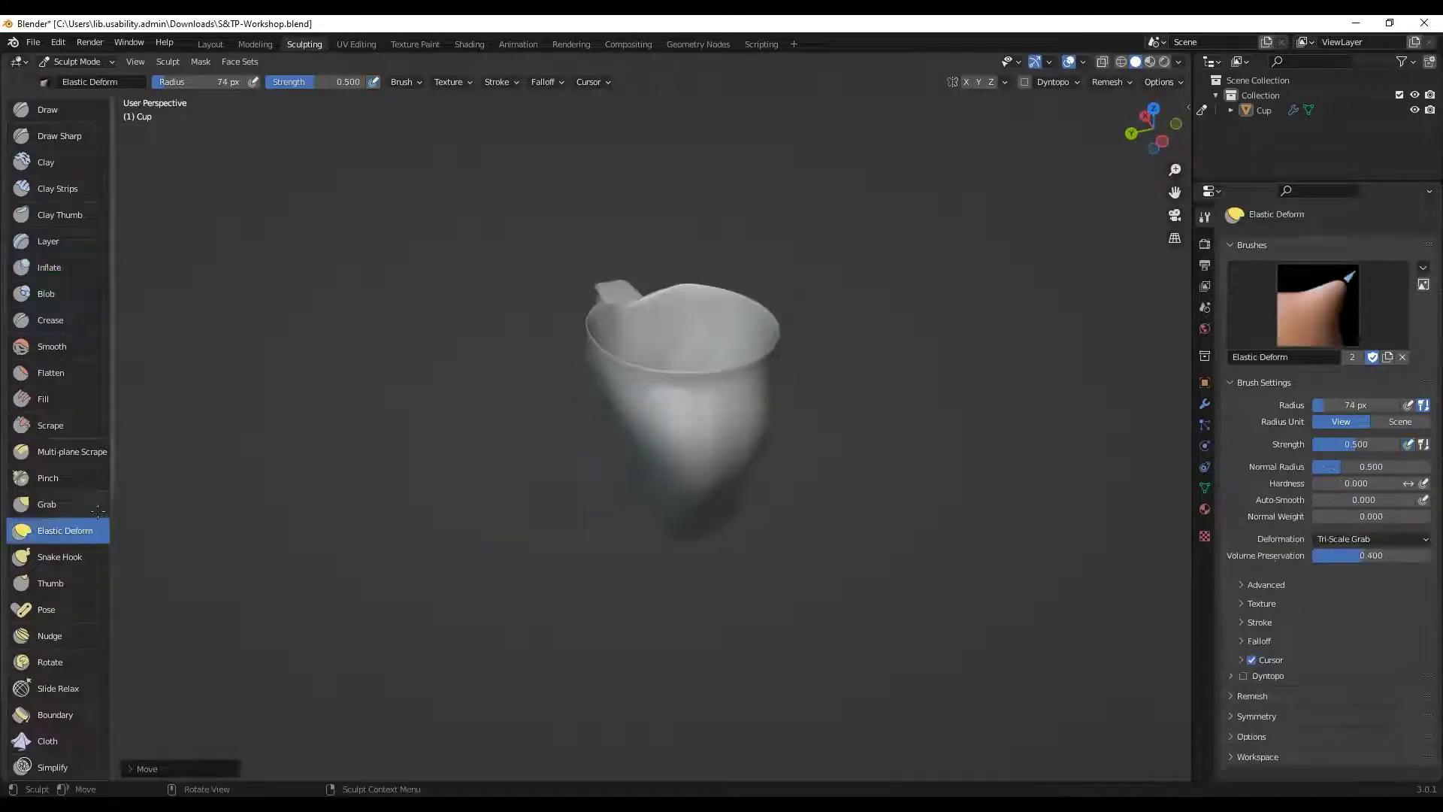
left_click_drag(596, 451, 474, 501)
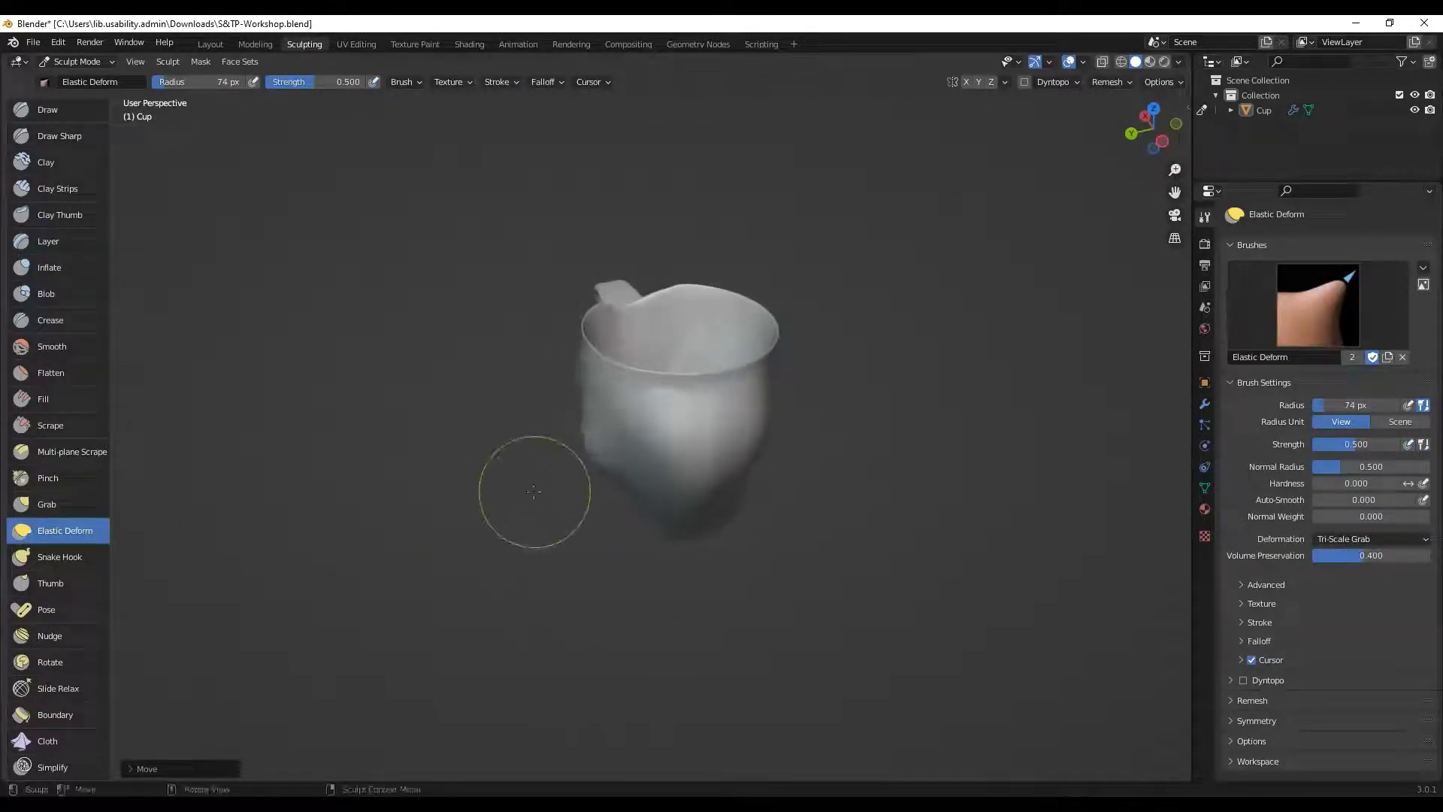
mouse_move(538, 493)
middle_mouse_down()
mouse_move(558, 485)
mouse_move(214, 543)
middle_mouse_up()
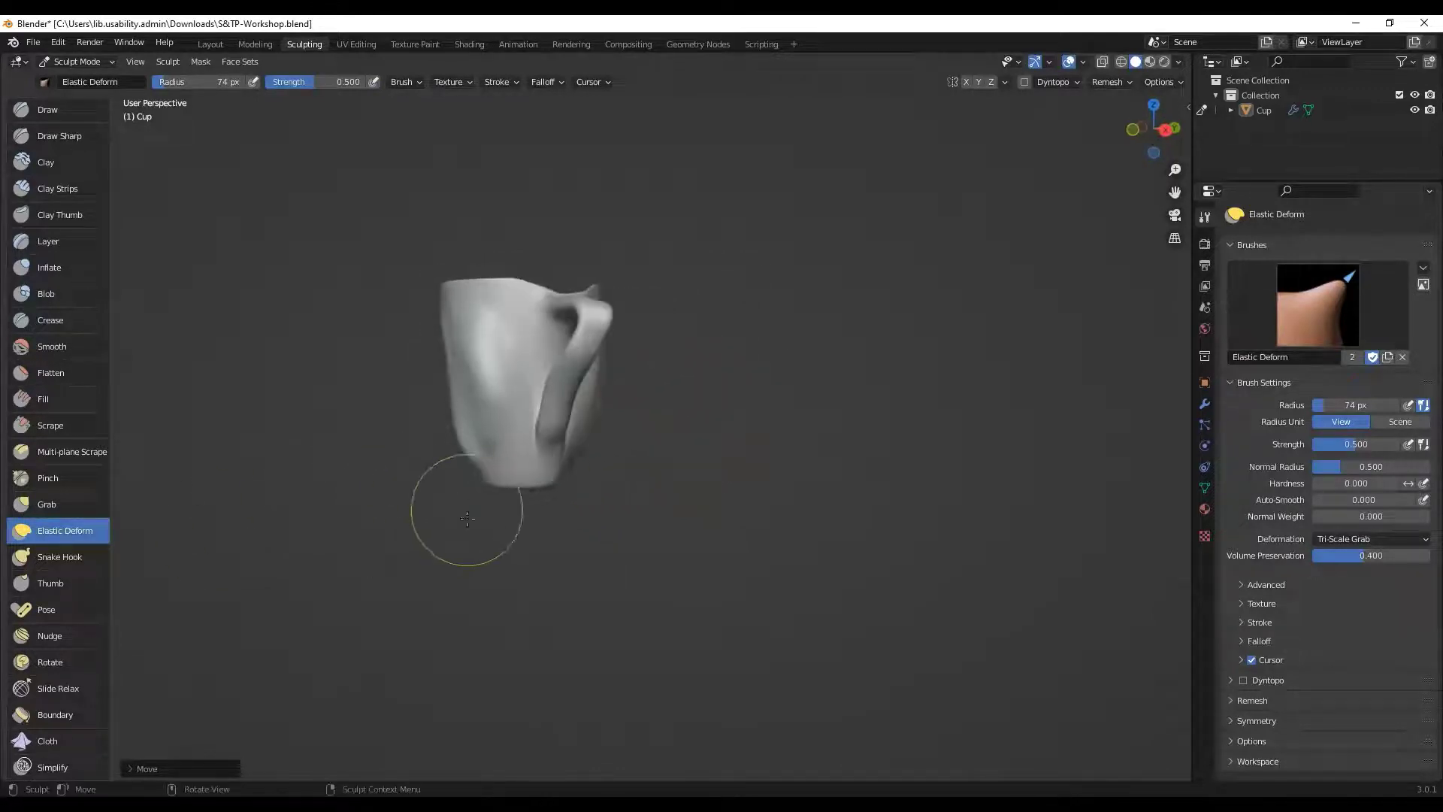
middle_click_drag(466, 512, 492, 664)
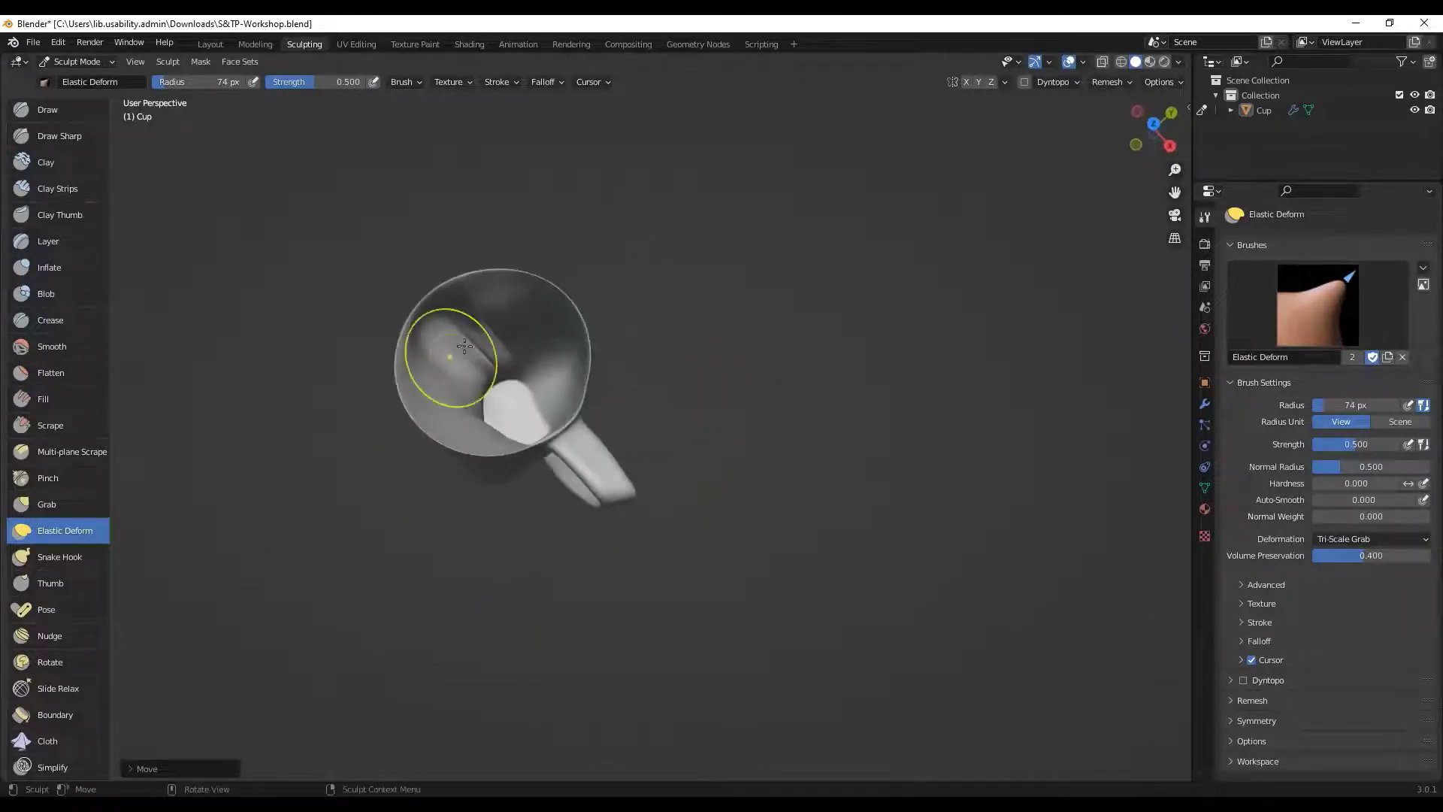
mouse_move(473, 344)
left_mouse_down()
mouse_move(517, 327)
mouse_move(456, 370)
mouse_move(447, 356)
mouse_move(518, 369)
left_mouse_up()
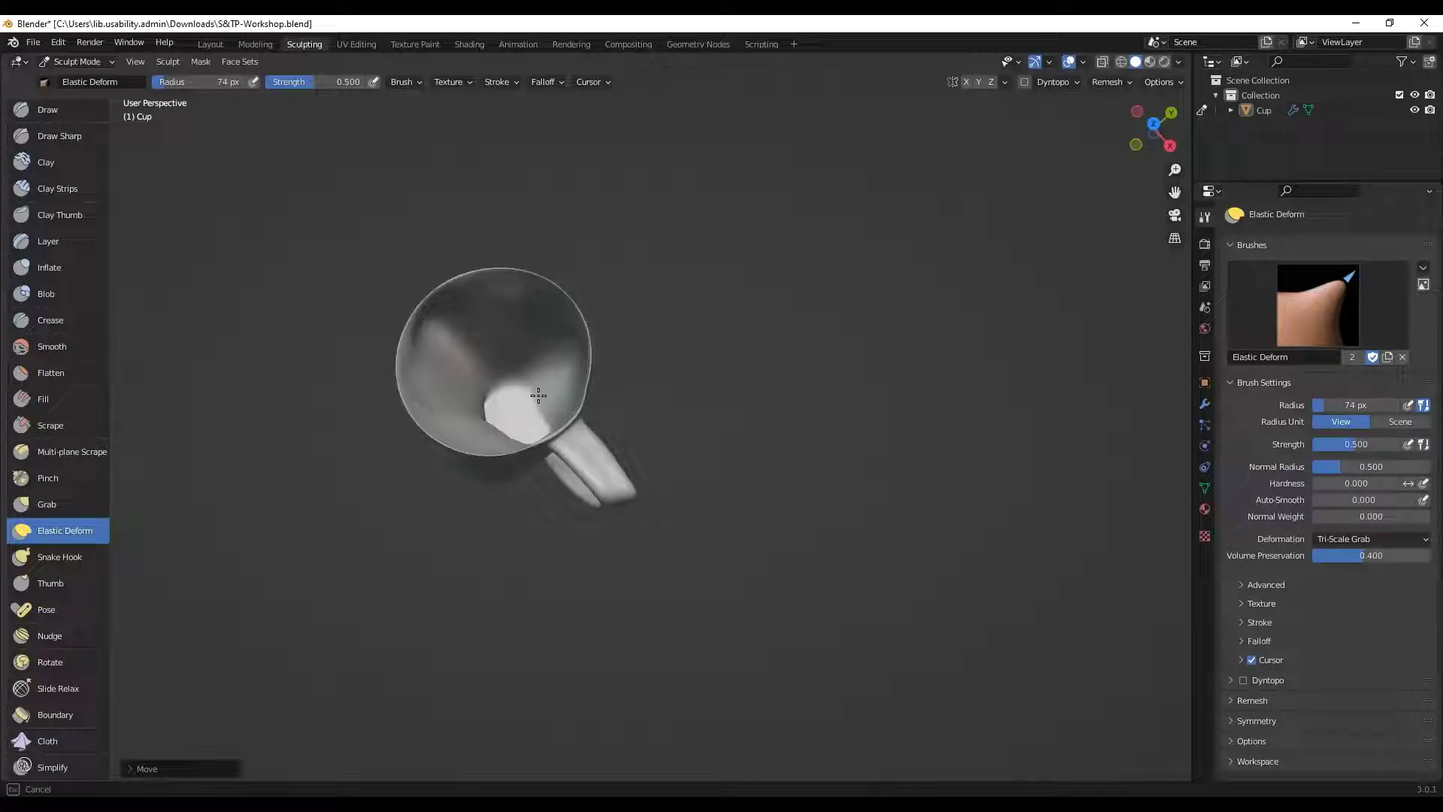
middle_click_drag(538, 396, 482, 361)
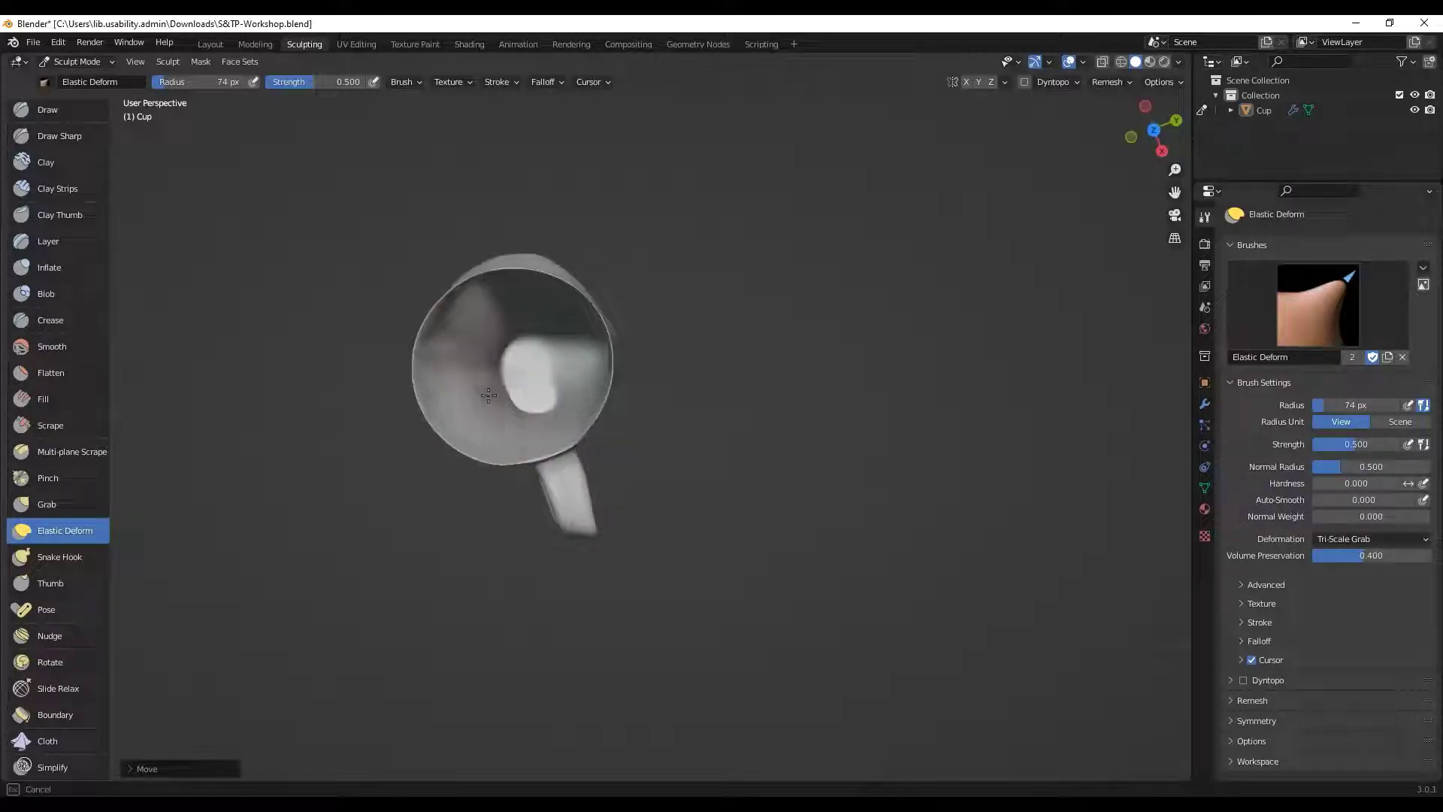
left_click_drag(488, 395, 524, 339)
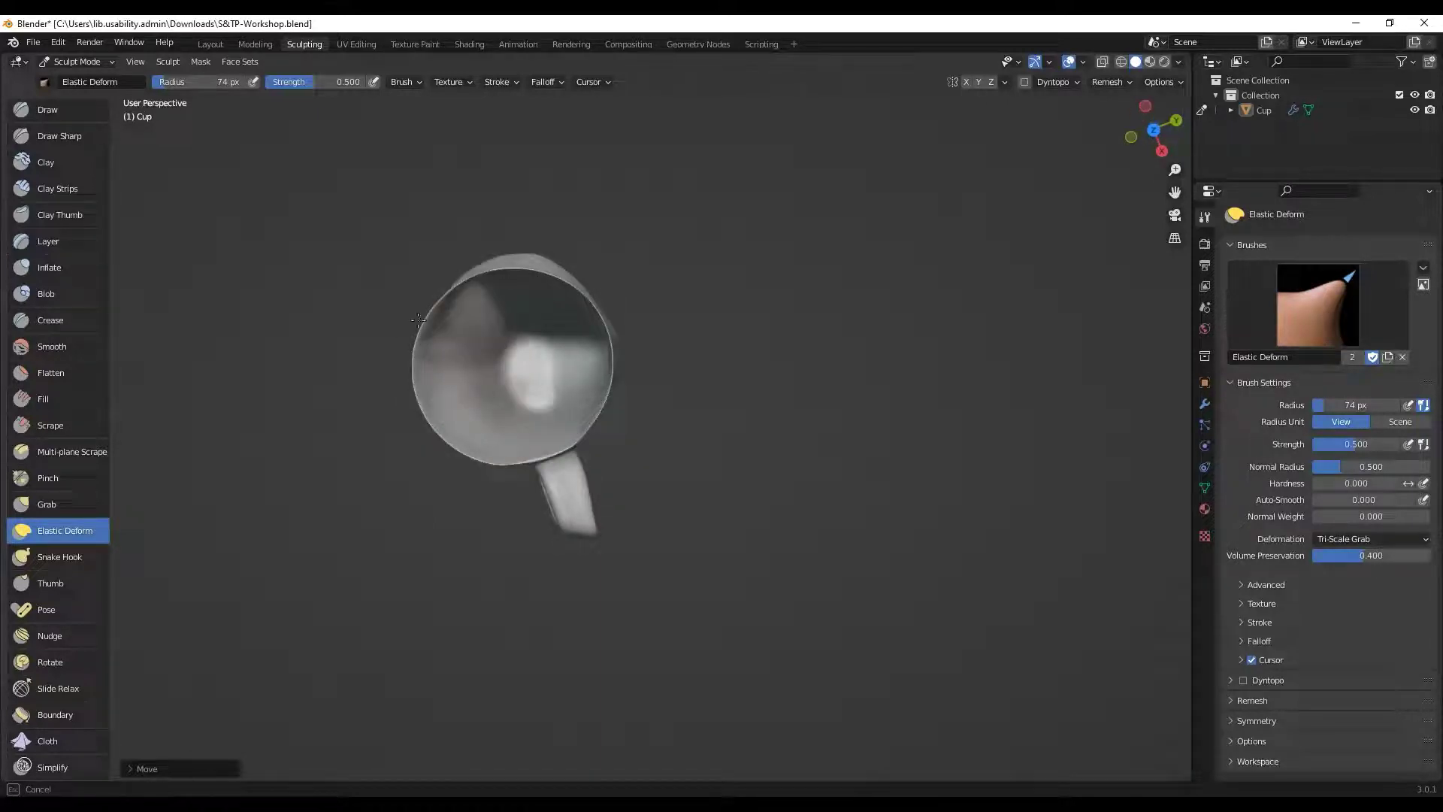
Step: Smooth the deformed areas of the cup's wall, working around its circumference and beside the handle
middle_click_drag(418, 320, 406, 232)
middle_click_drag(401, 289, 347, 299)
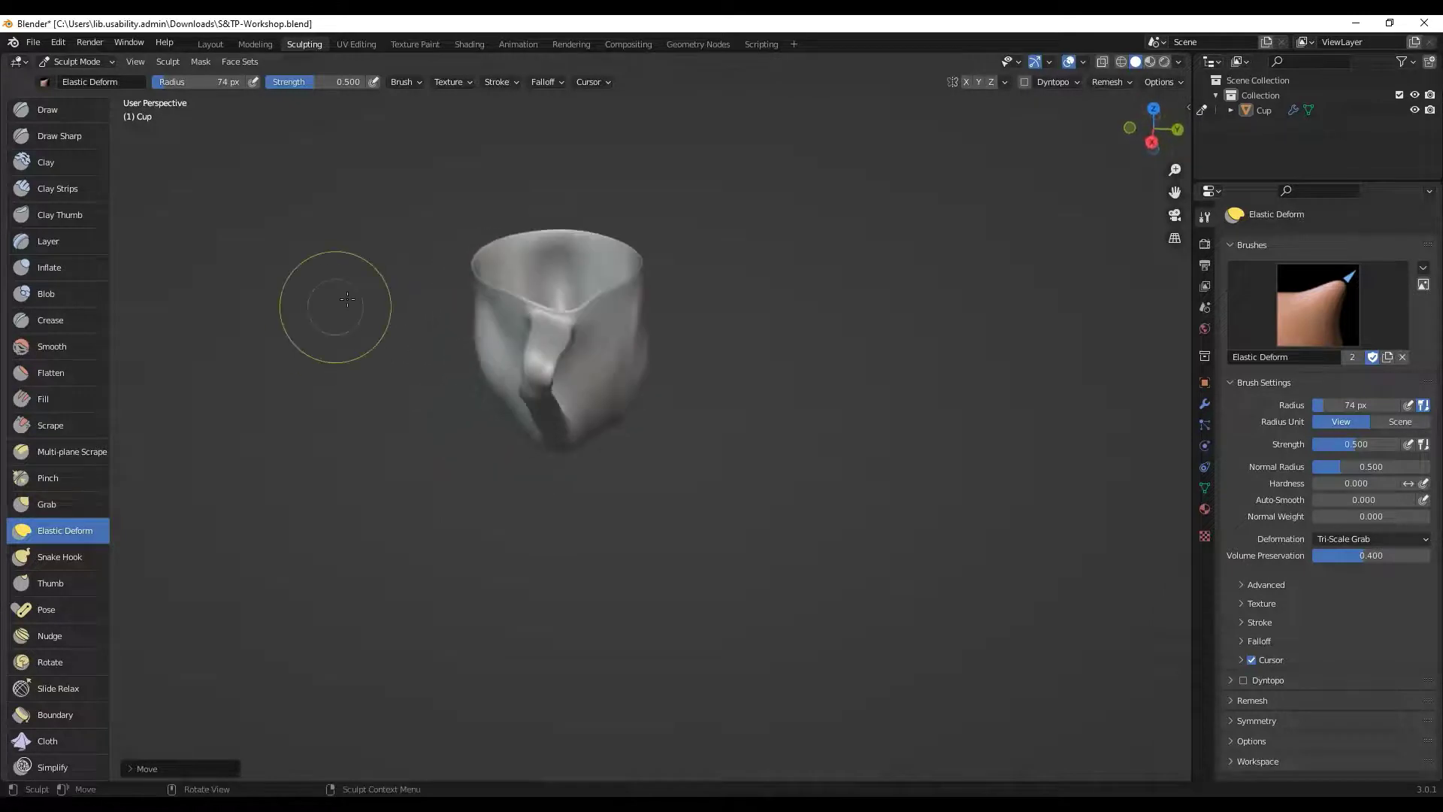
middle_click_drag(438, 289, 522, 314)
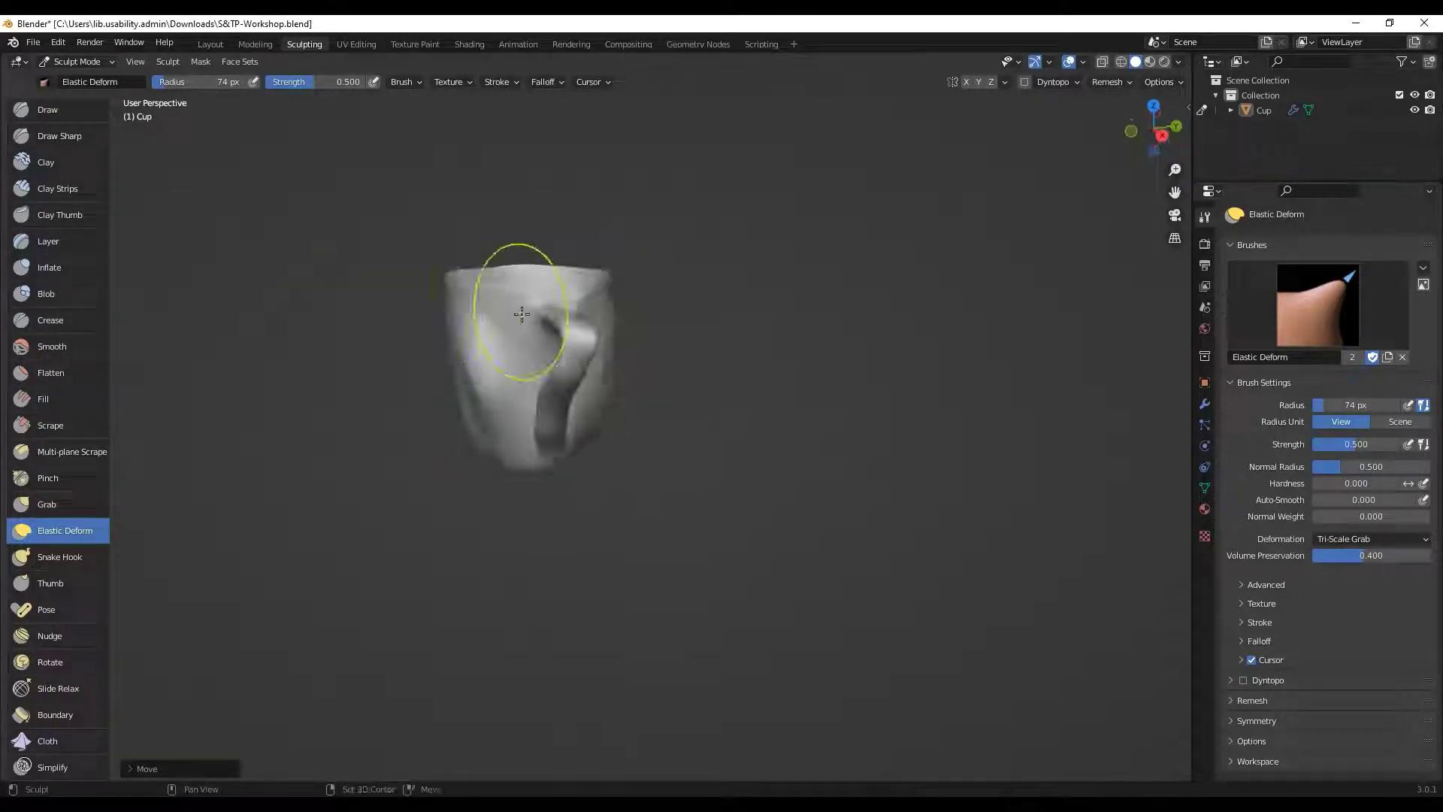
middle_click_drag(276, 377, 526, 322)
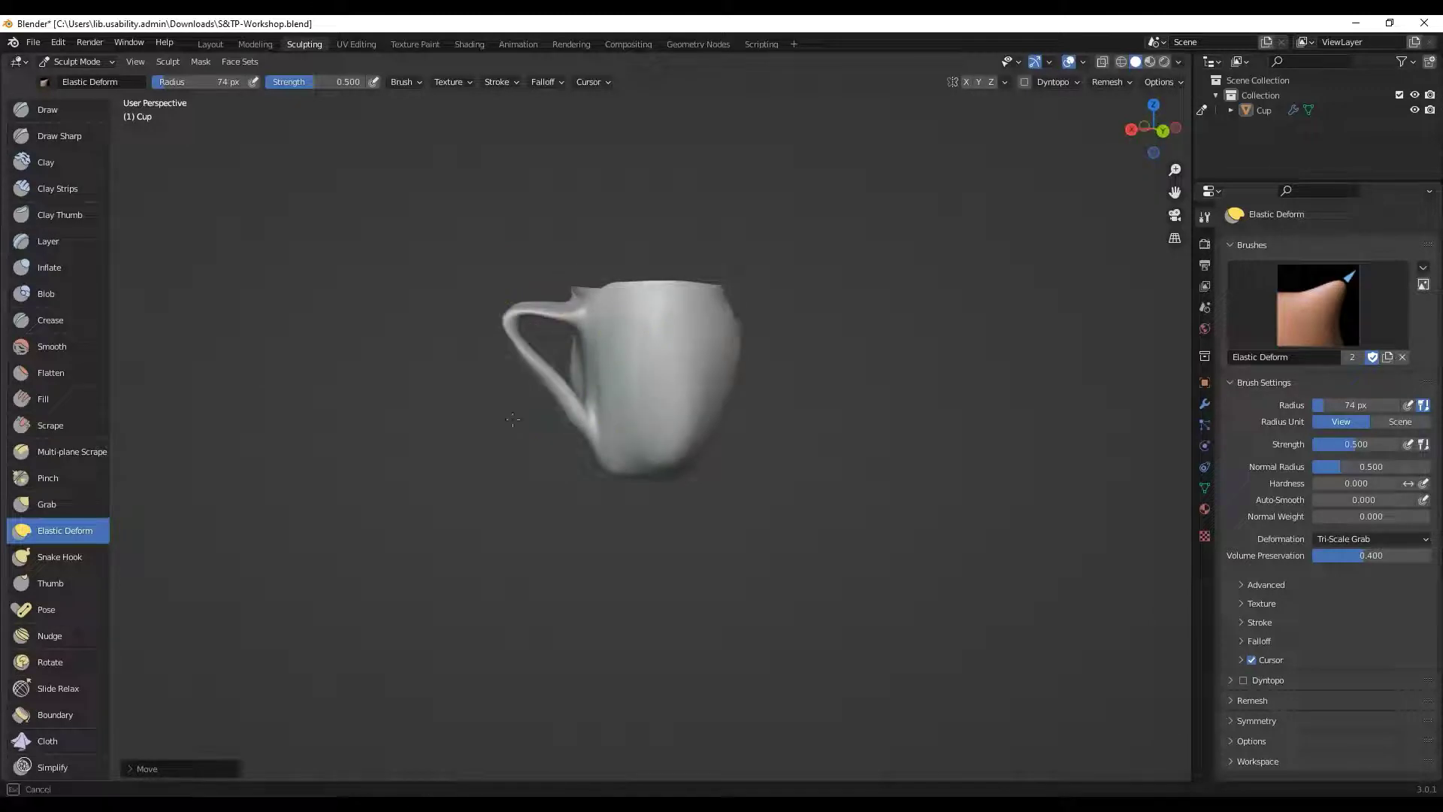
middle_click_drag(513, 420, 638, 301)
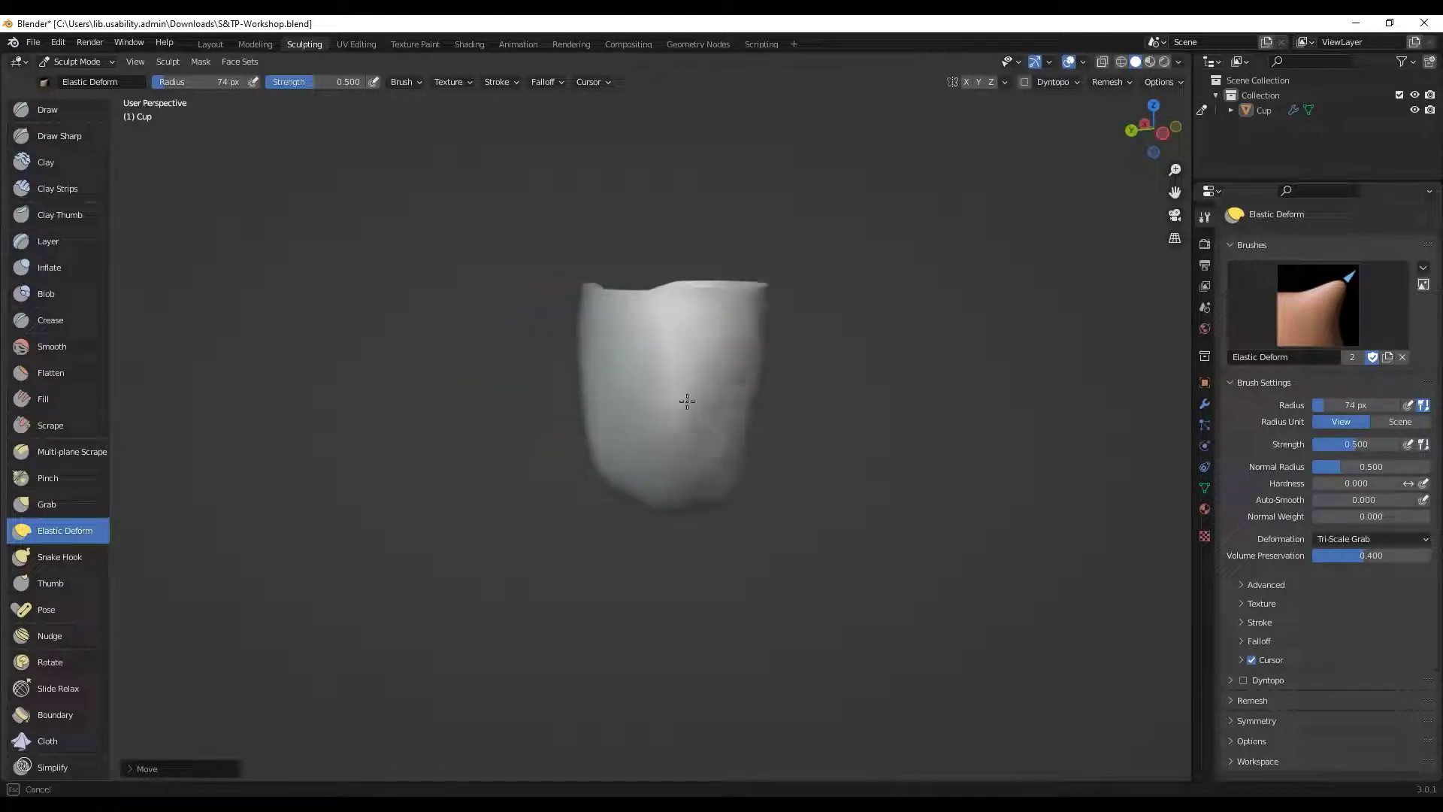
middle_click_drag(591, 469, 771, 435)
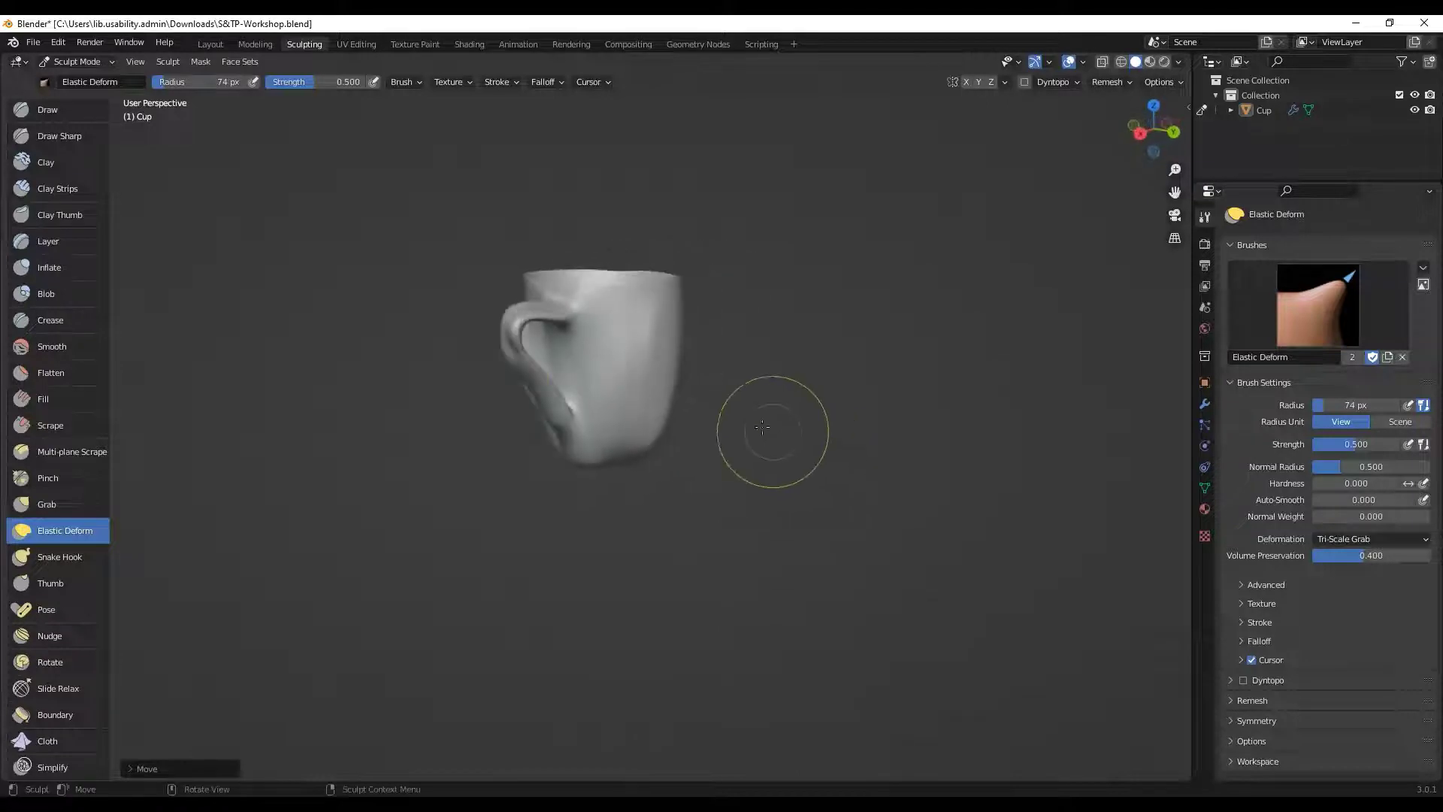
Step: Smooth the lower part of the handle and the cup's wall down towards the base
middle_click_drag(477, 345, 570, 395)
mouse_move(571, 394)
left_mouse_down()
mouse_move(548, 363)
mouse_move(564, 403)
left_mouse_up()
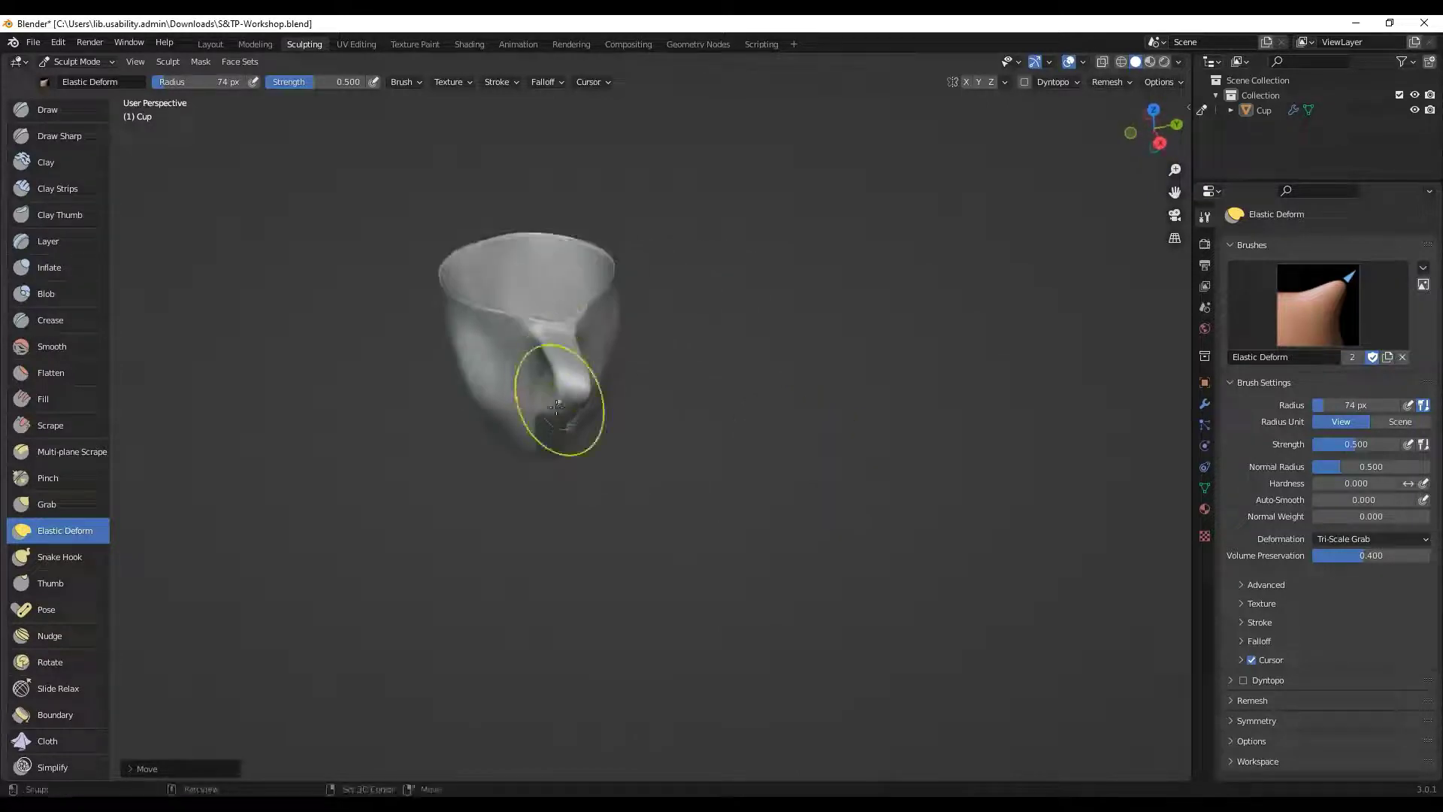
mouse_move(564, 403)
middle_mouse_down()
mouse_move(448, 376)
mouse_move(526, 331)
middle_mouse_up()
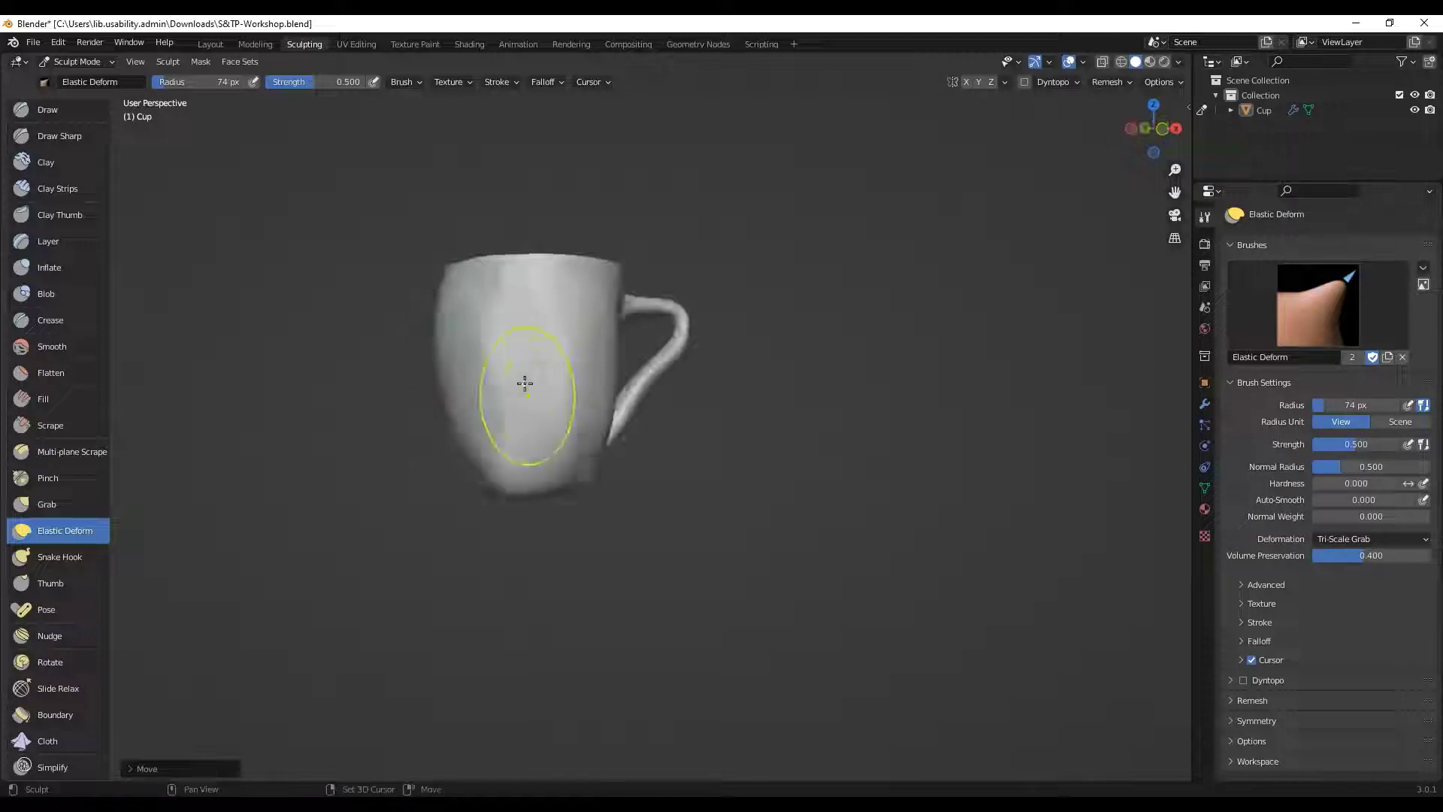
middle_click_drag(502, 399, 503, 398)
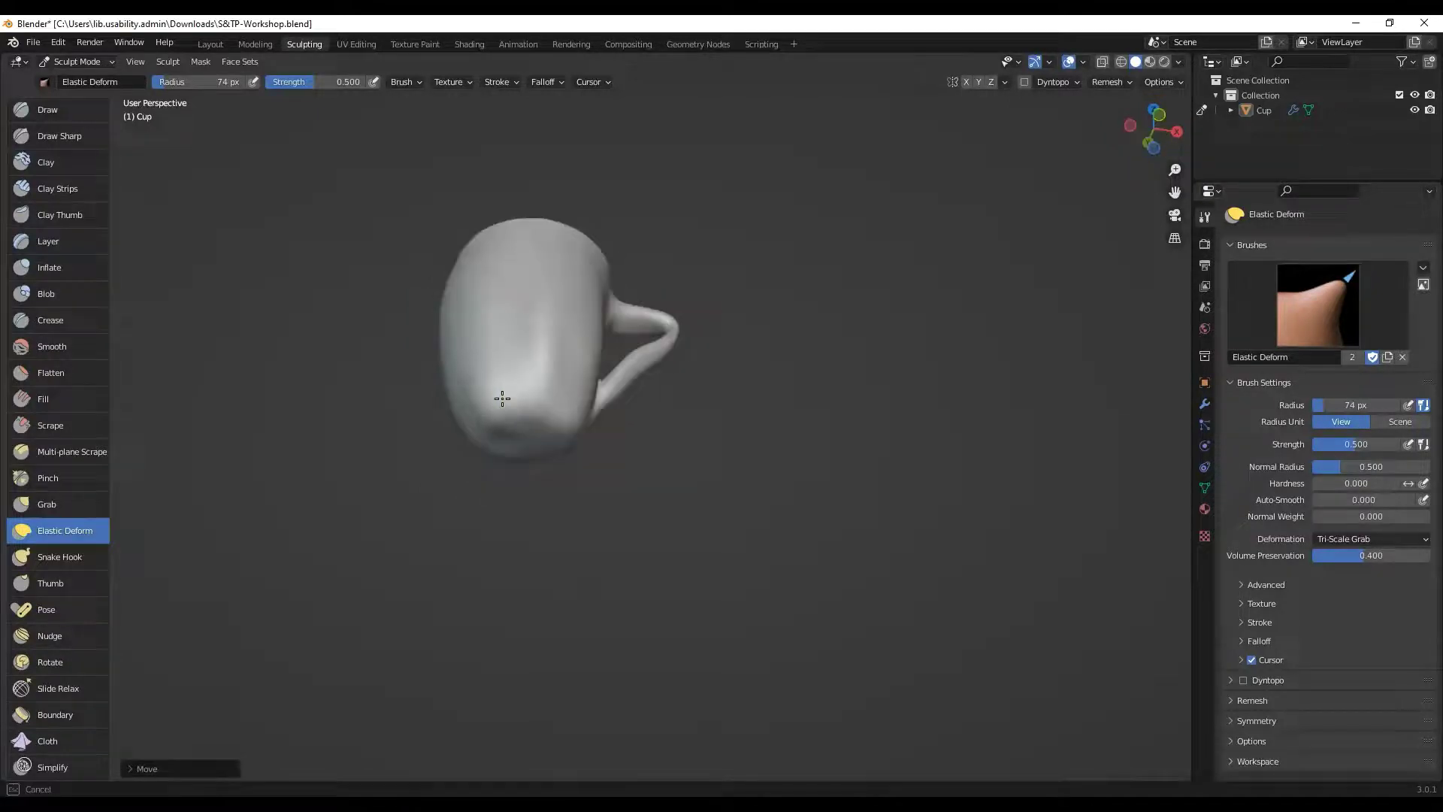
mouse_move(515, 574)
middle_mouse_down()
mouse_move(478, 653)
mouse_move(470, 579)
mouse_move(455, 608)
middle_mouse_up()
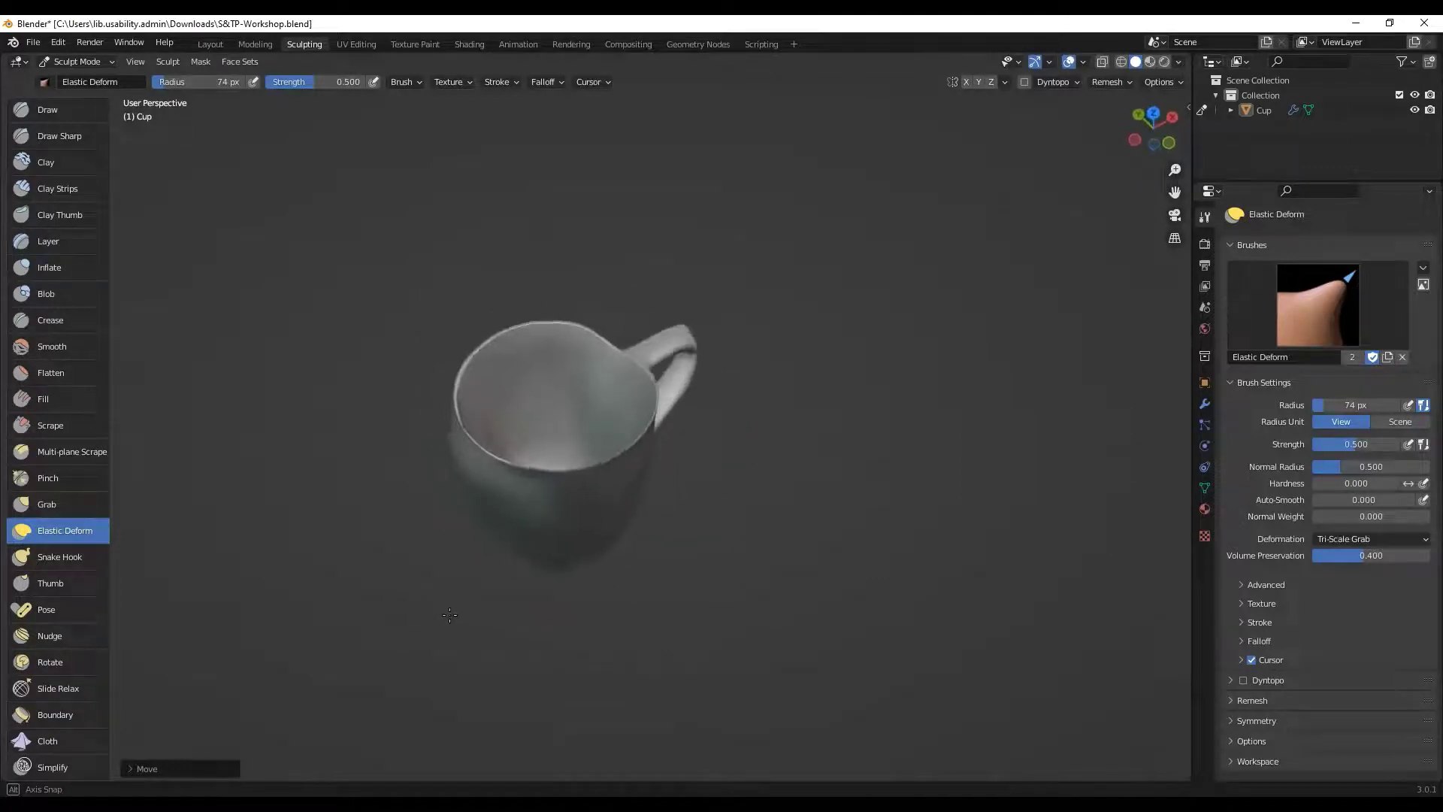
middle_click_drag(370, 522, 445, 458)
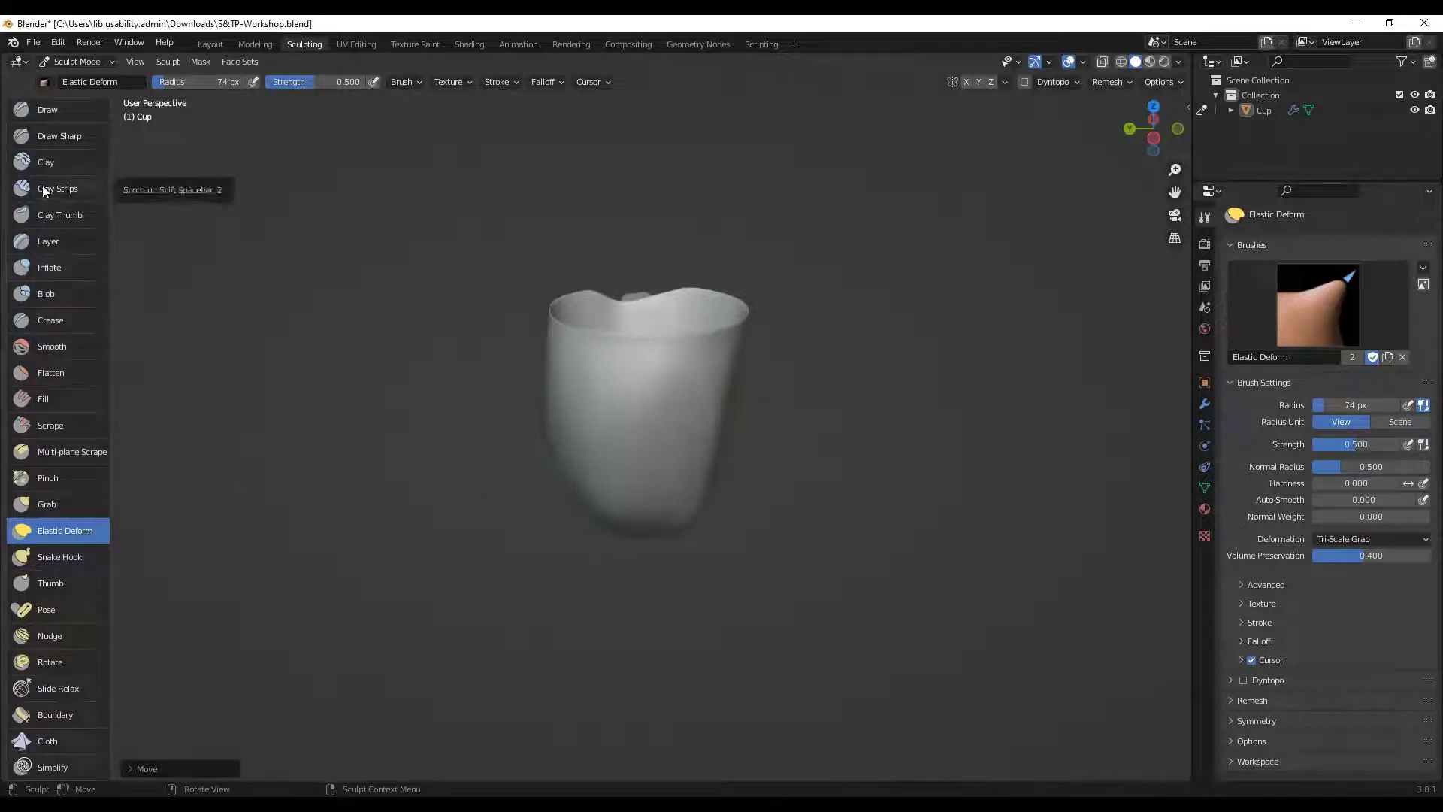
Step: Raise a ridge across the cup's wall with the Draw brush at a 37 px radius and blend it back into the wall
left_click(37, 105)
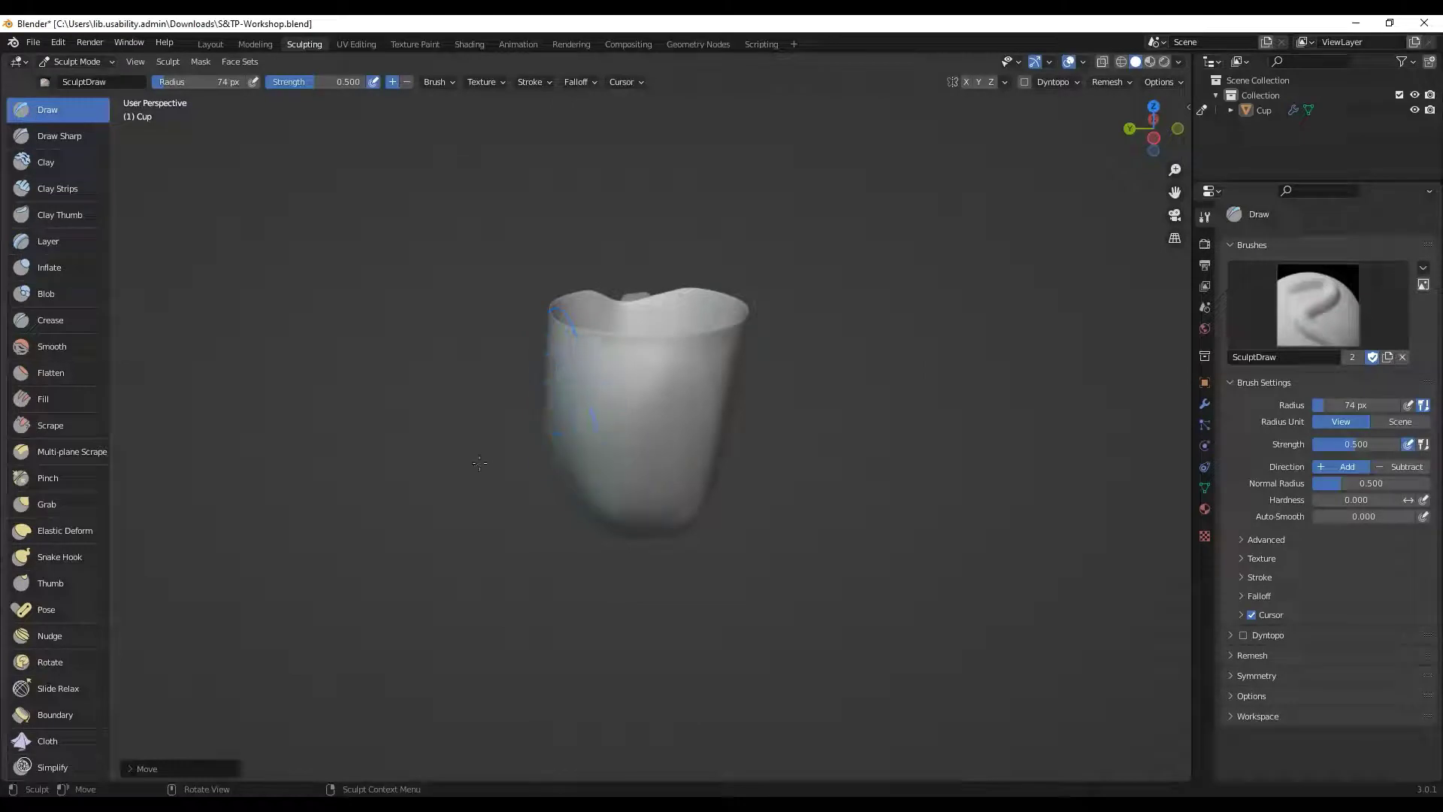
key("f")
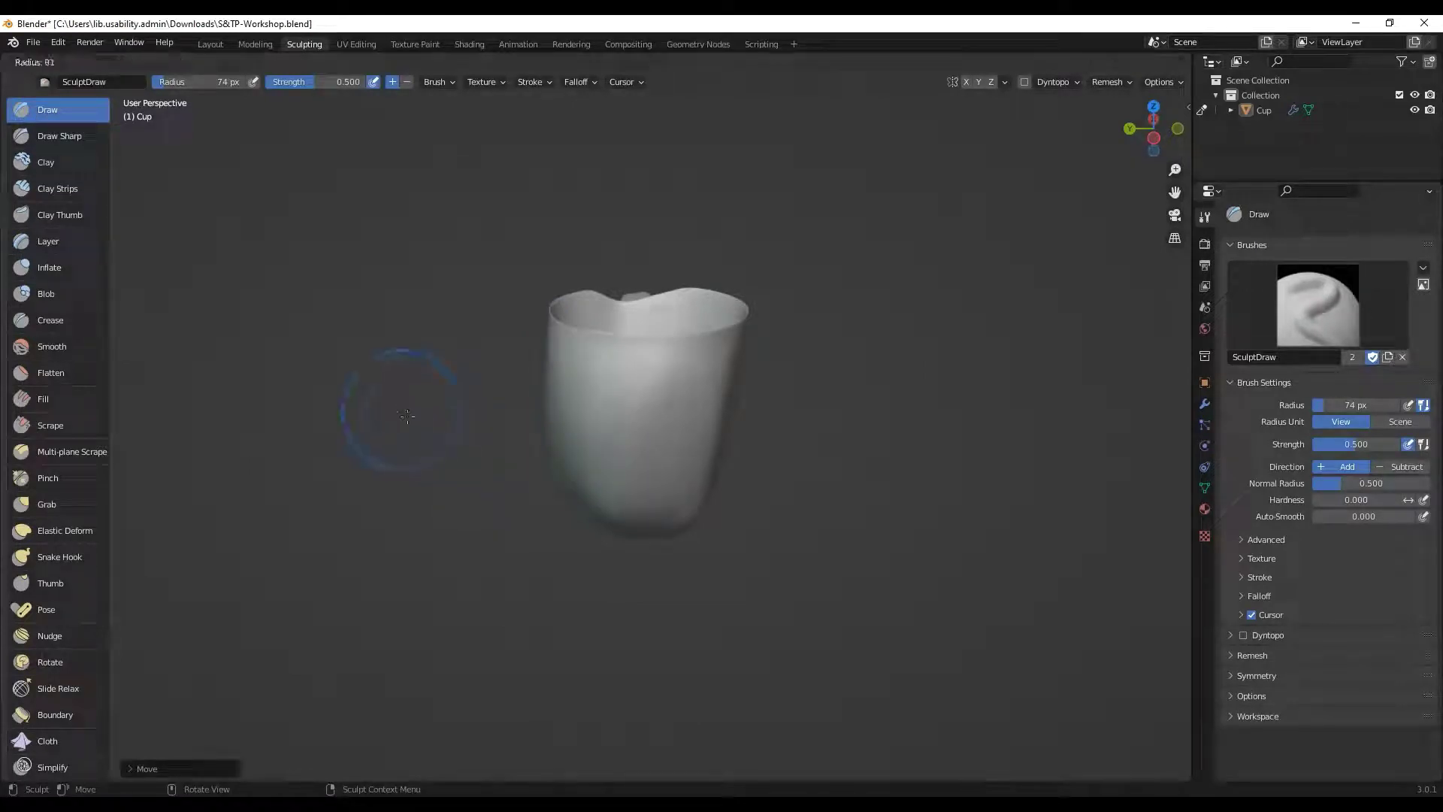
left_click(376, 399)
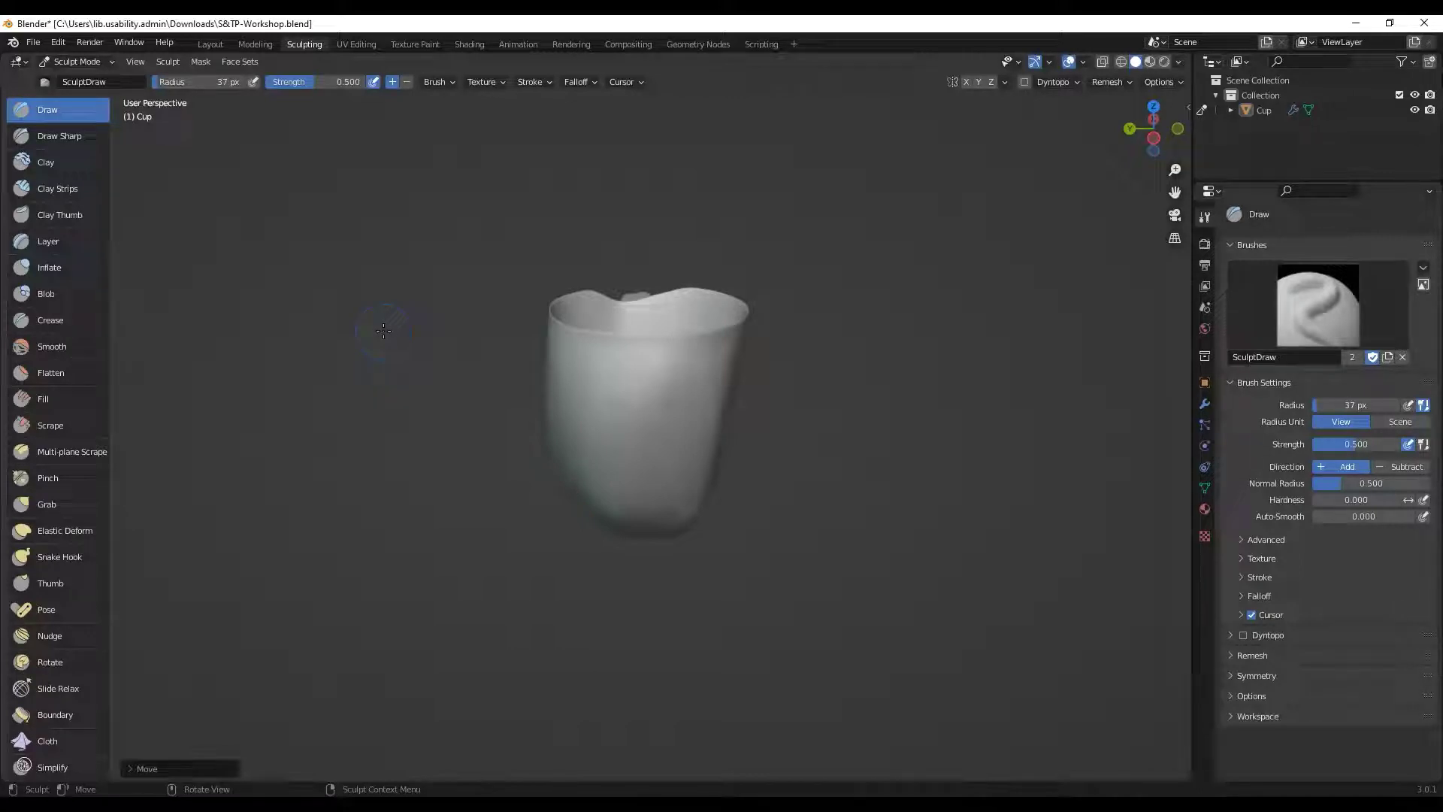
mouse_move(582, 396)
left_mouse_down()
mouse_move(564, 403)
mouse_move(609, 406)
mouse_move(594, 400)
left_mouse_up()
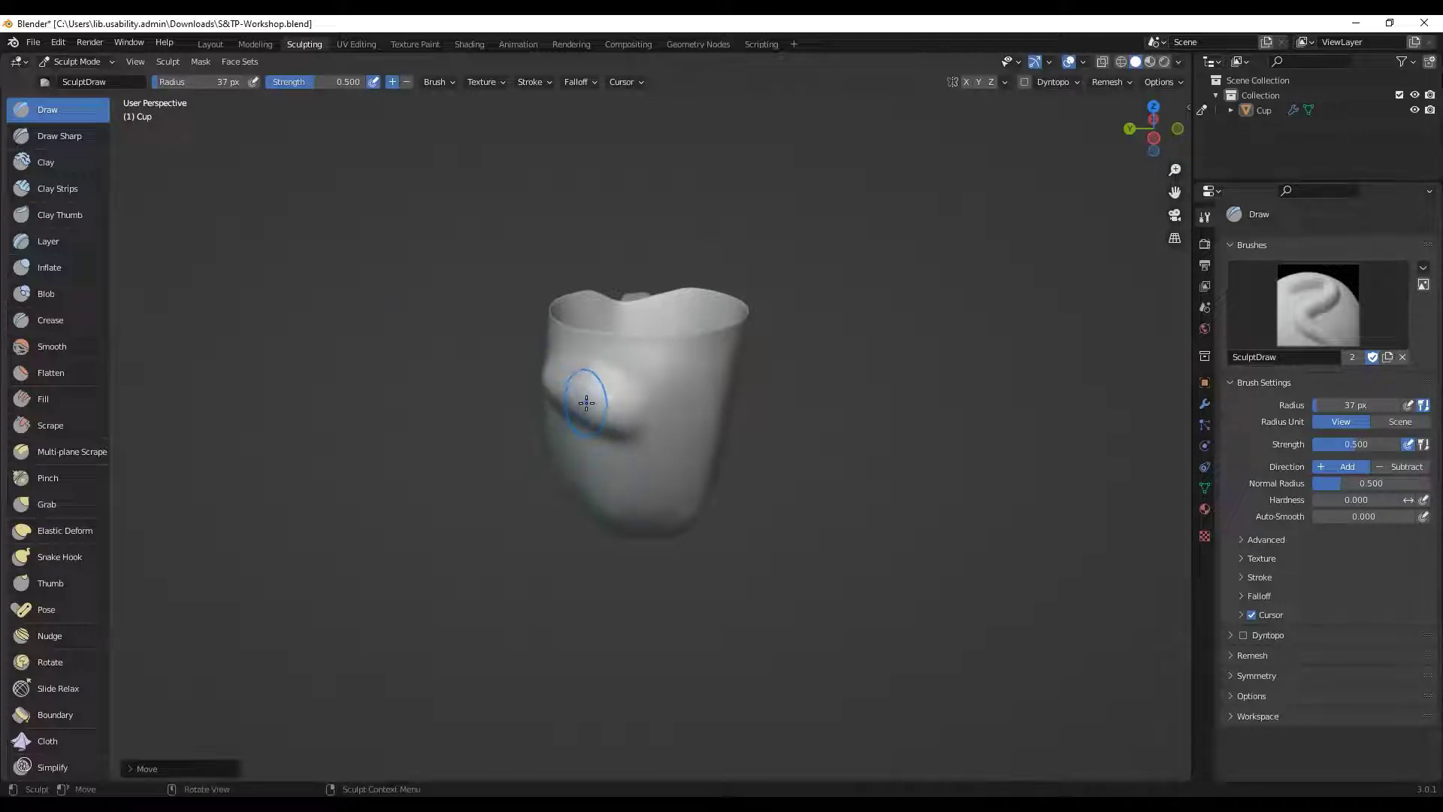
mouse_move(584, 402)
left_mouse_down()
mouse_move(607, 409)
mouse_move(592, 404)
left_mouse_up()
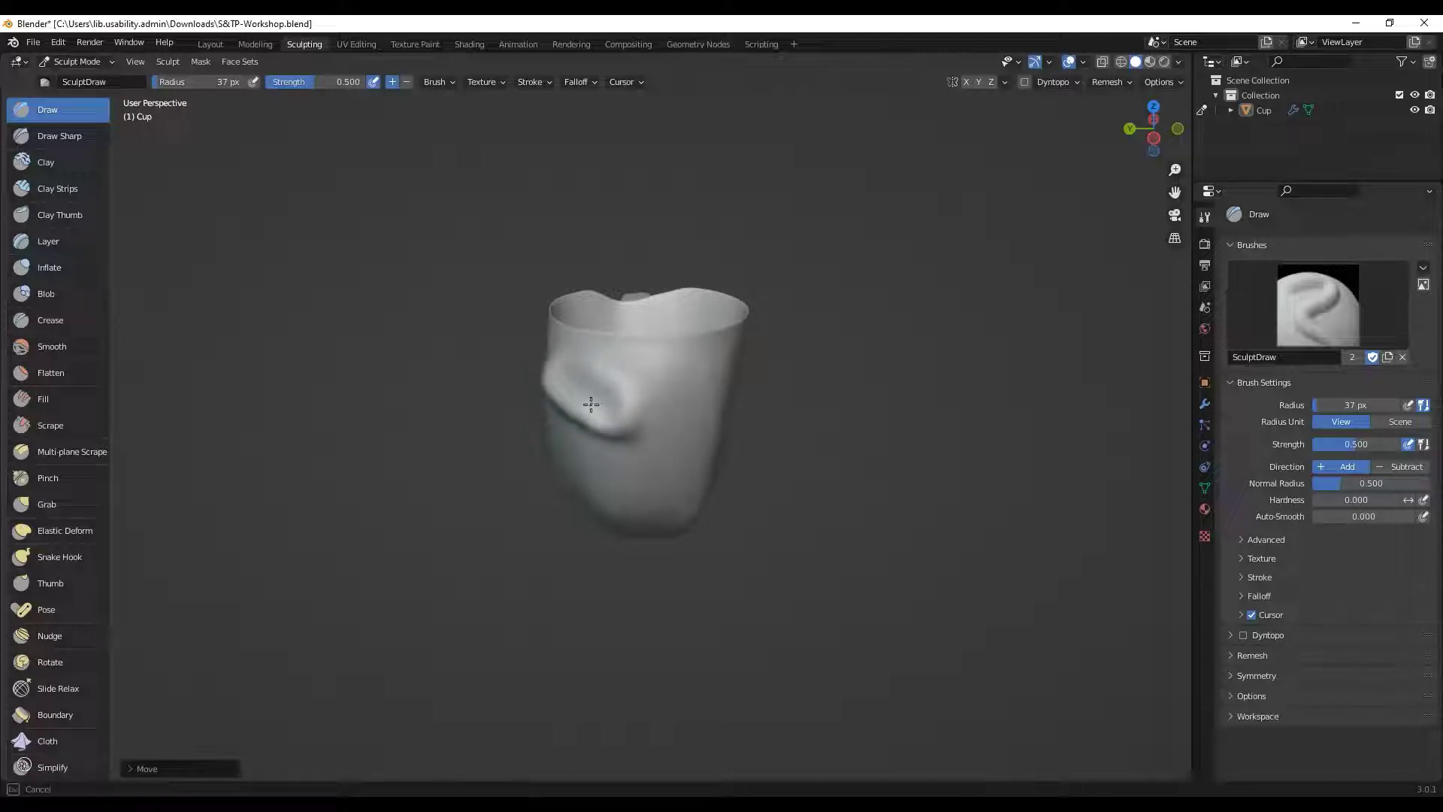
mouse_move(593, 405)
left_mouse_down()
mouse_move(572, 391)
mouse_move(630, 444)
mouse_move(572, 373)
mouse_move(606, 409)
mouse_move(554, 393)
mouse_move(599, 383)
mouse_move(613, 402)
left_mouse_up()
left_click(54, 269)
left_click(28, 322)
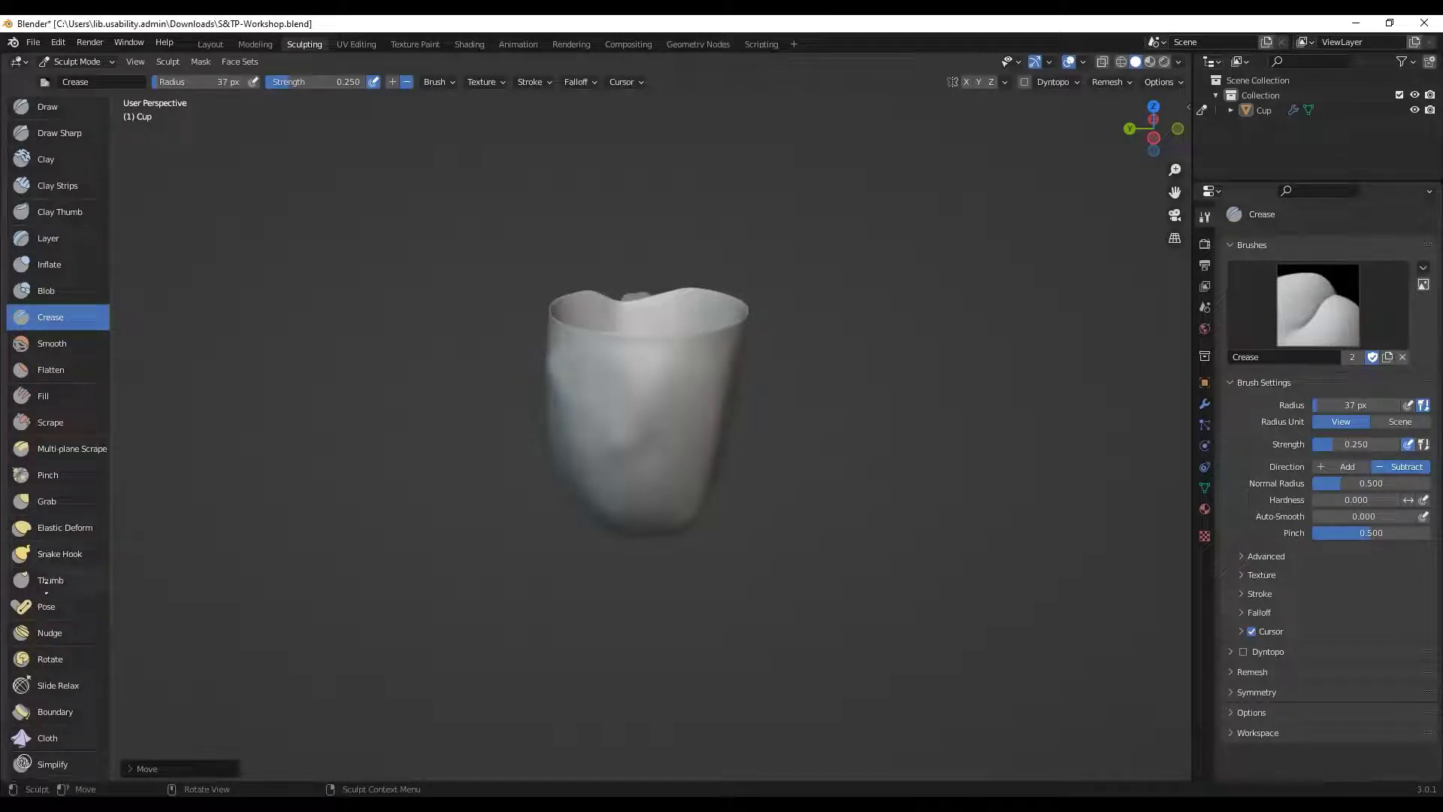
scroll(48, 575, "down", 10)
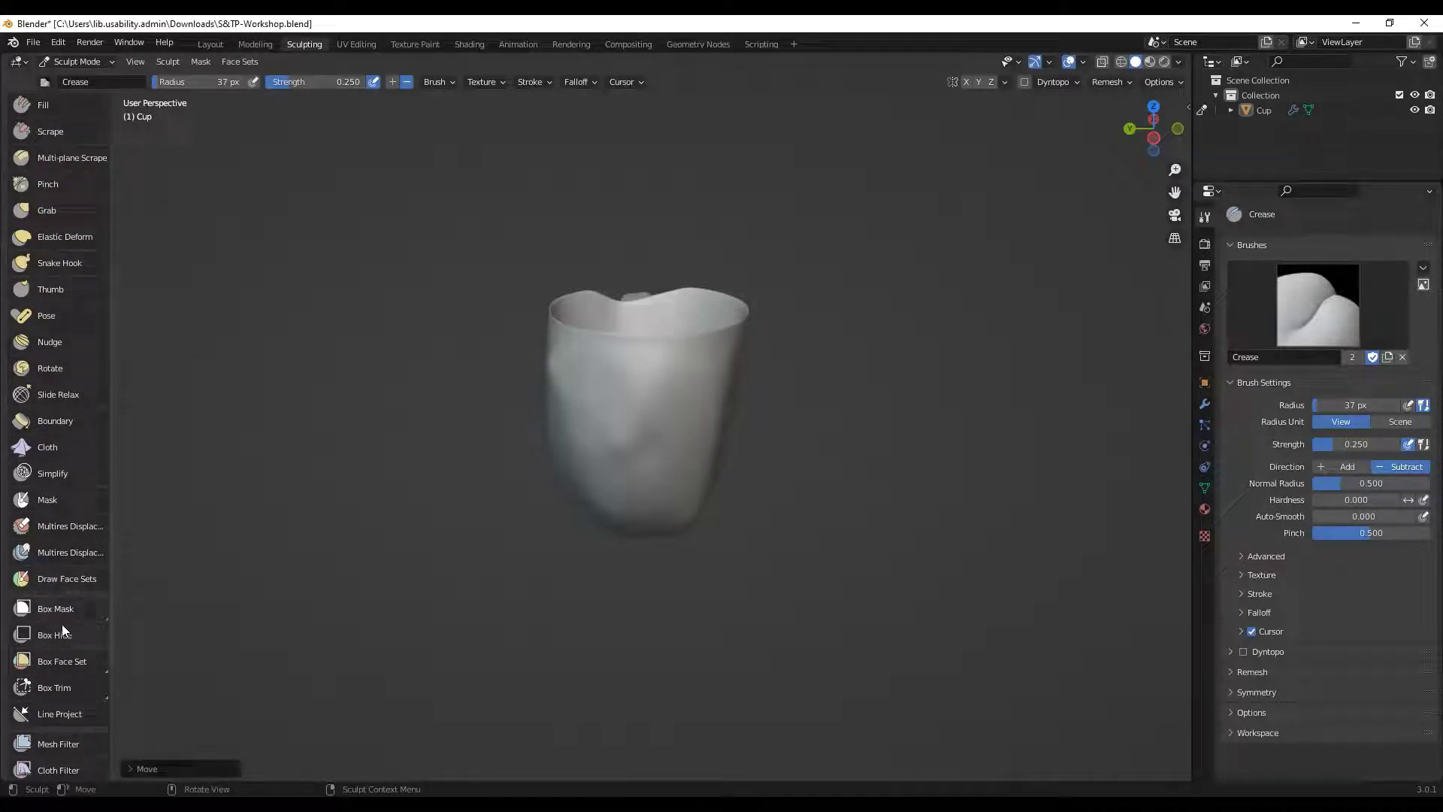
scroll(27, 421, "up", 10)
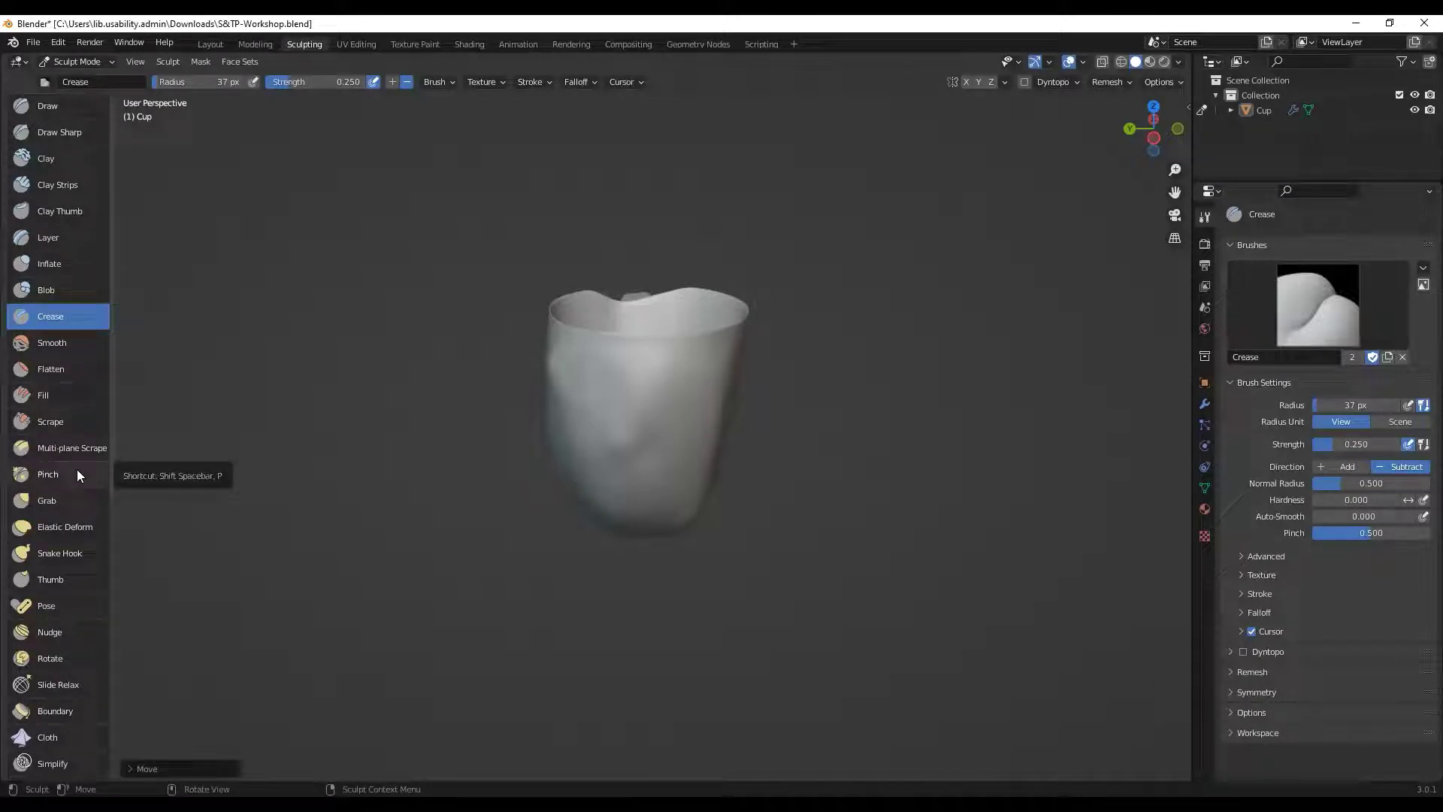
Step: Choose the Clay Strips brush and build up strips of clay along the cup's outer wall at a 37 px radius
left_click(57, 184)
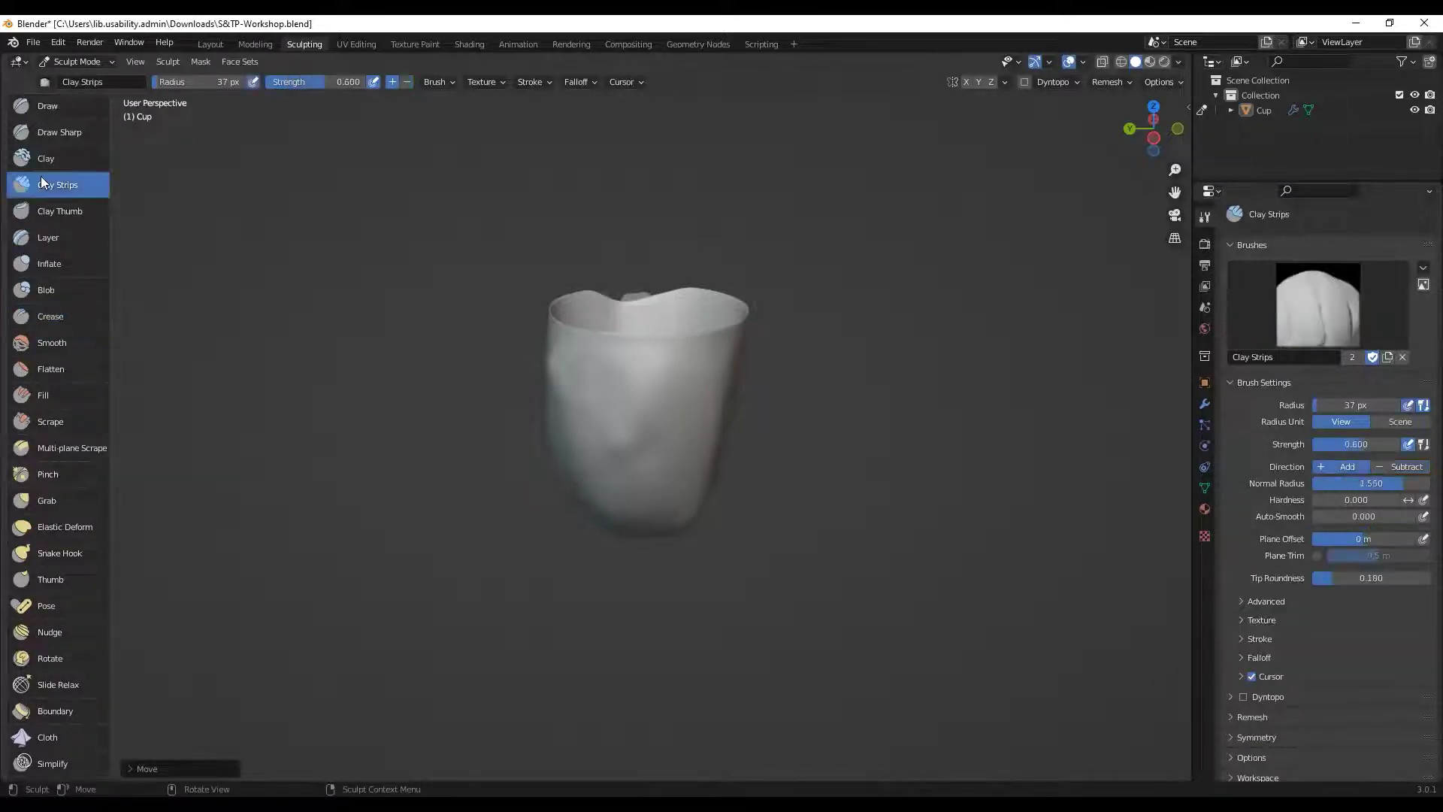
middle_click_drag(459, 397, 551, 344)
left_click_drag(552, 345, 575, 382)
mouse_move(574, 382)
middle_mouse_down()
mouse_move(554, 399)
mouse_move(611, 380)
middle_mouse_up()
mouse_move(612, 380)
left_mouse_down()
mouse_move(624, 391)
mouse_move(602, 398)
mouse_move(586, 451)
mouse_move(617, 436)
mouse_move(598, 381)
mouse_move(584, 418)
mouse_move(657, 399)
mouse_move(675, 367)
mouse_move(681, 428)
mouse_move(639, 421)
mouse_move(599, 343)
mouse_move(644, 400)
mouse_move(639, 421)
left_mouse_up()
Step: Smooth the clay strips on the cup's outer wall and the bumps inside the cup
mouse_move(542, 370)
left_mouse_down("shift")
mouse_move(595, 458)
mouse_move(565, 443)
left_mouse_up("shift")
middle_click_drag(565, 444, 686, 402)
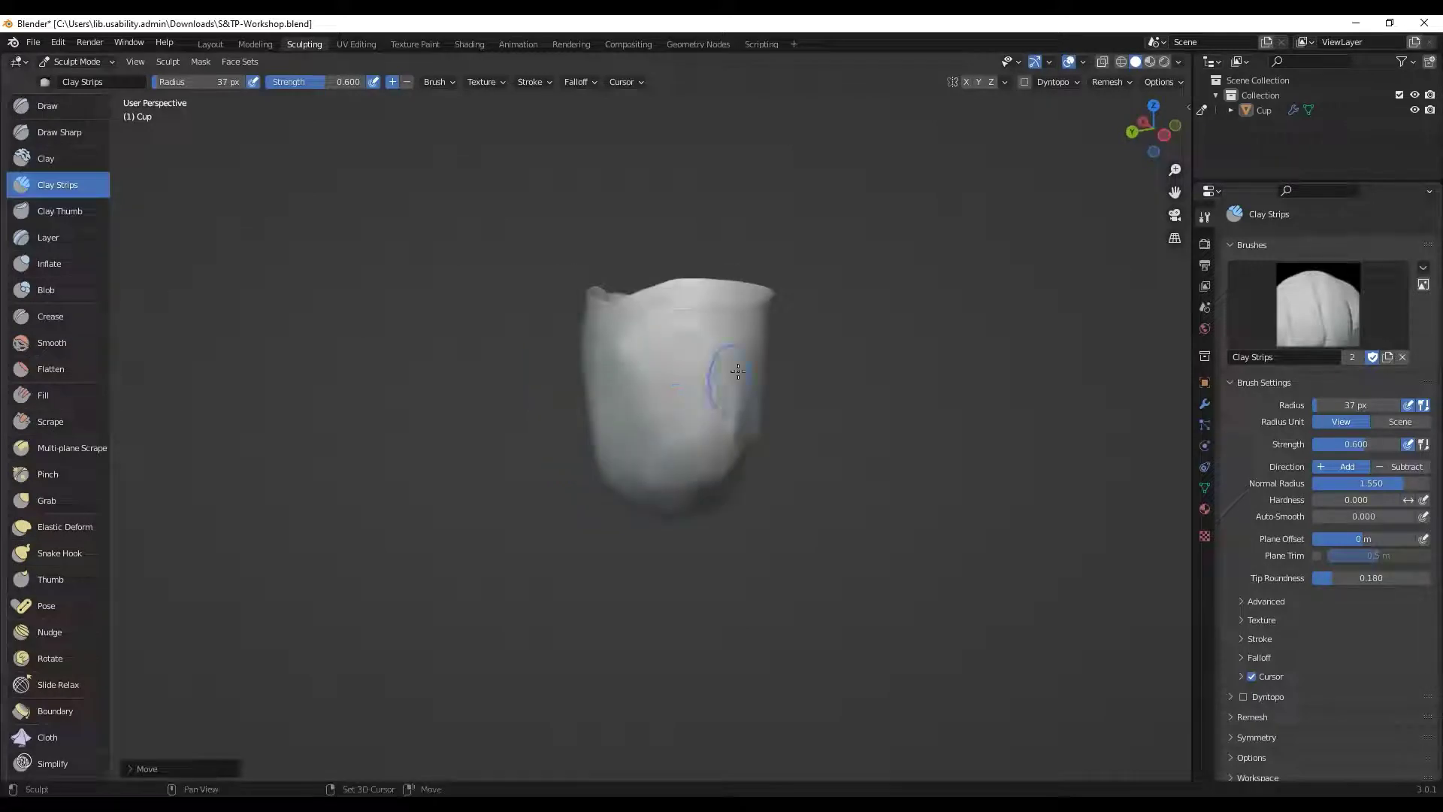
left_click_drag(722, 380, 699, 430, "shift")
middle_click_drag(700, 430, 718, 454)
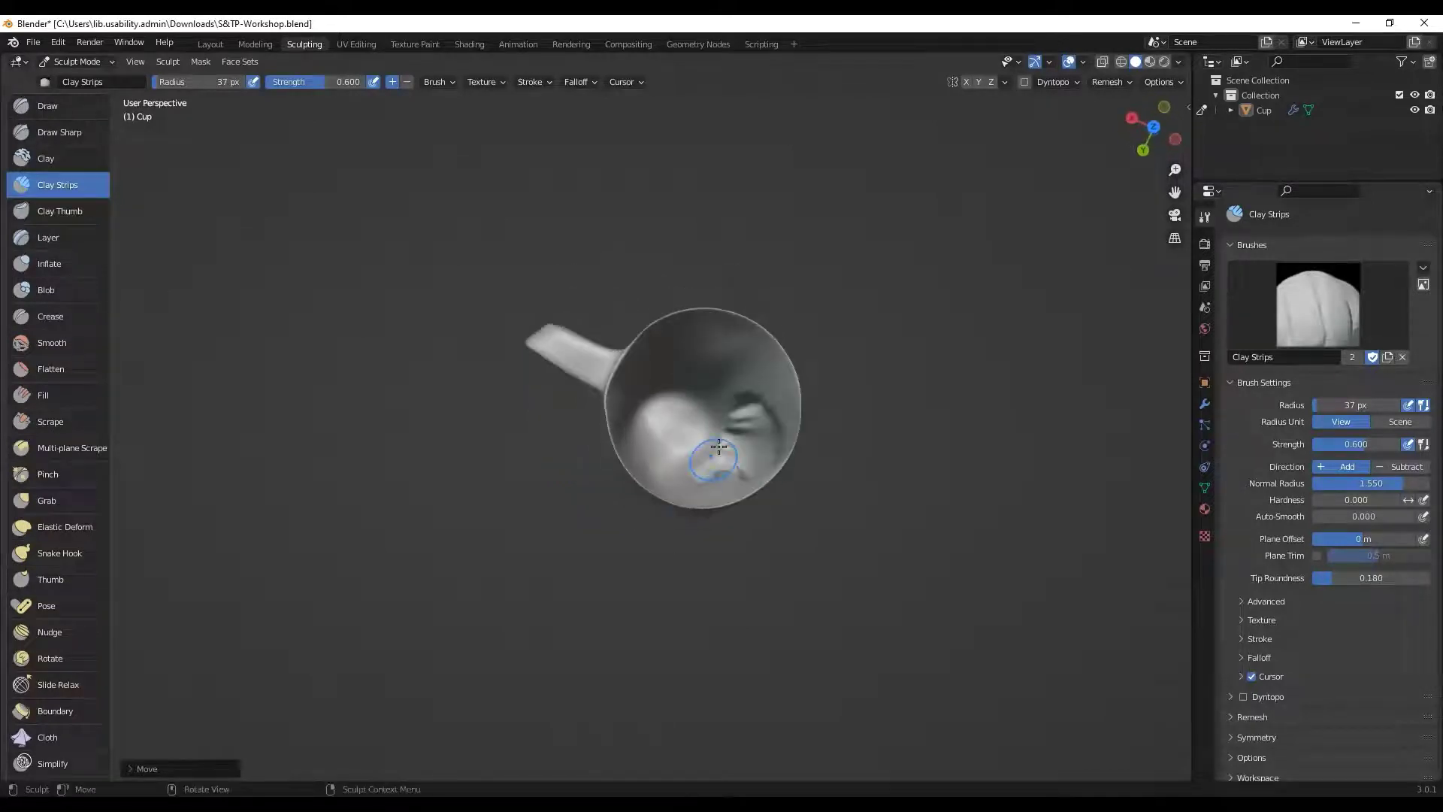
mouse_move(749, 447)
left_mouse_down("shift")
mouse_move(714, 463)
mouse_move(733, 451)
mouse_move(723, 482)
left_mouse_up("shift")
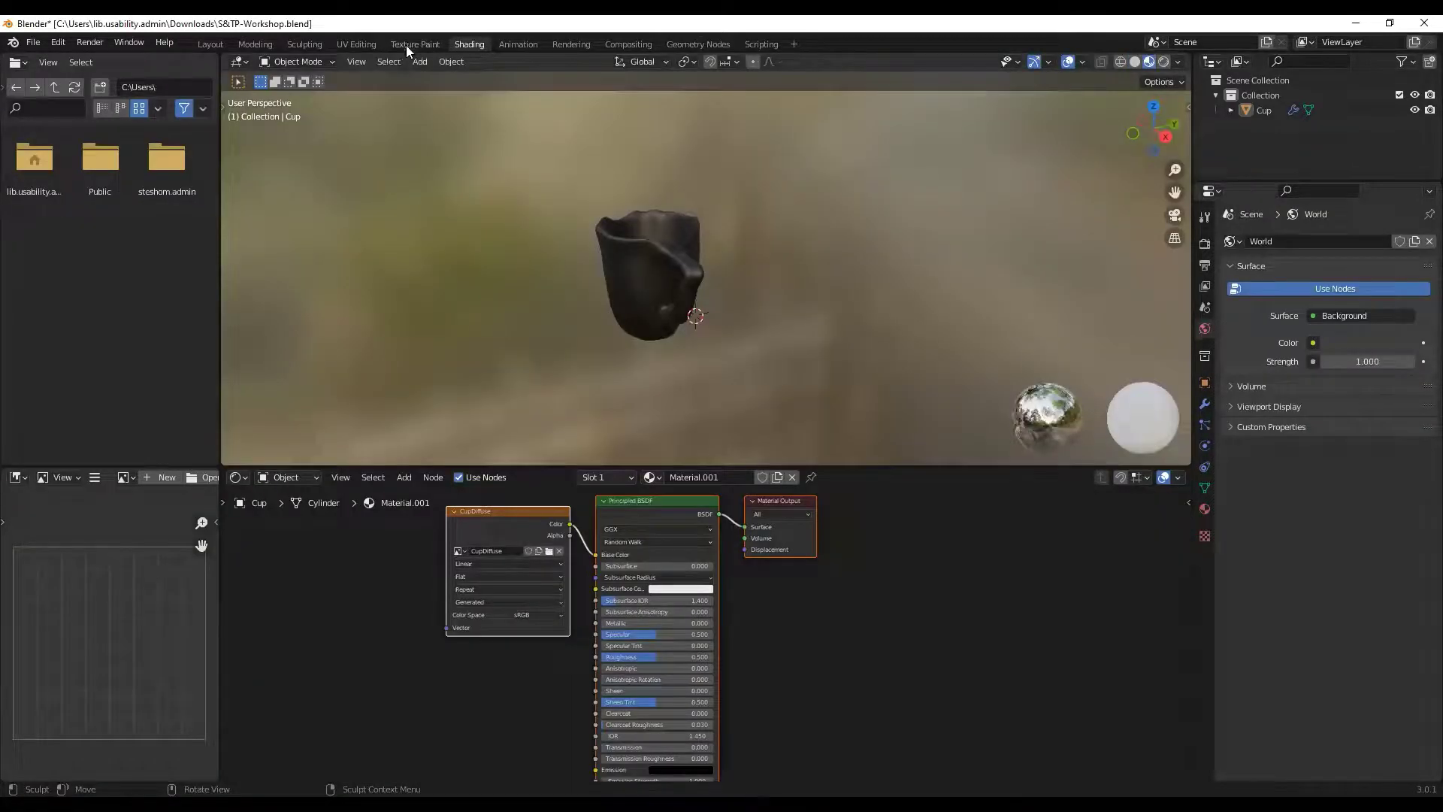
Step: Open the Texture Paint workspace and bring the whole cup and its CupDiffuse texture into view
left_click(402, 44)
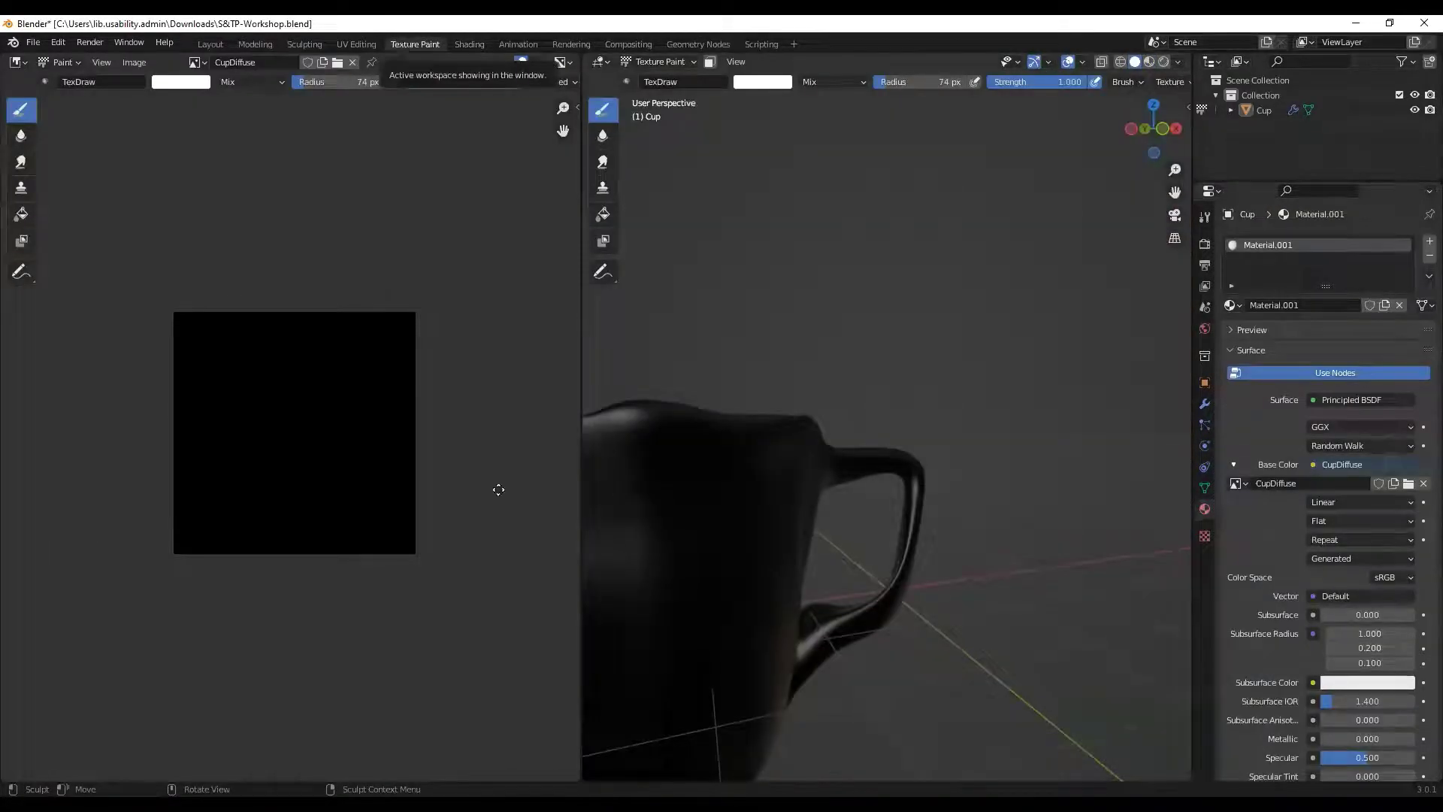
middle_click_drag(496, 489, 448, 451)
mouse_move(789, 283)
middle_mouse_down()
mouse_move(623, 323)
mouse_move(662, 316)
mouse_move(624, 310)
mouse_move(681, 290)
middle_mouse_up()
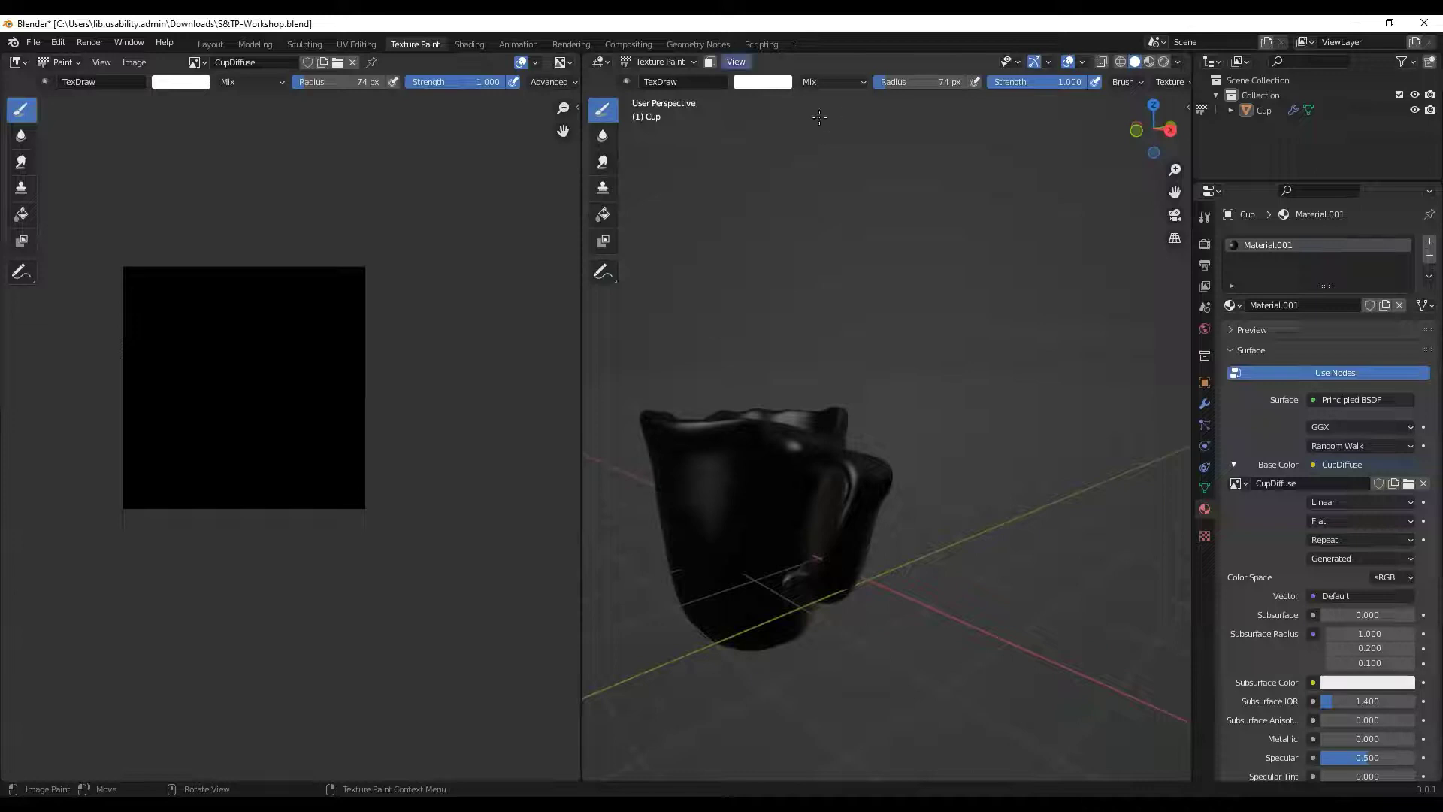
Step: Check the CupDiffuse image node feeding the Base Color in the Shading workspace and return to the Texture Paint workspace
key("ctrl+Page_Down")
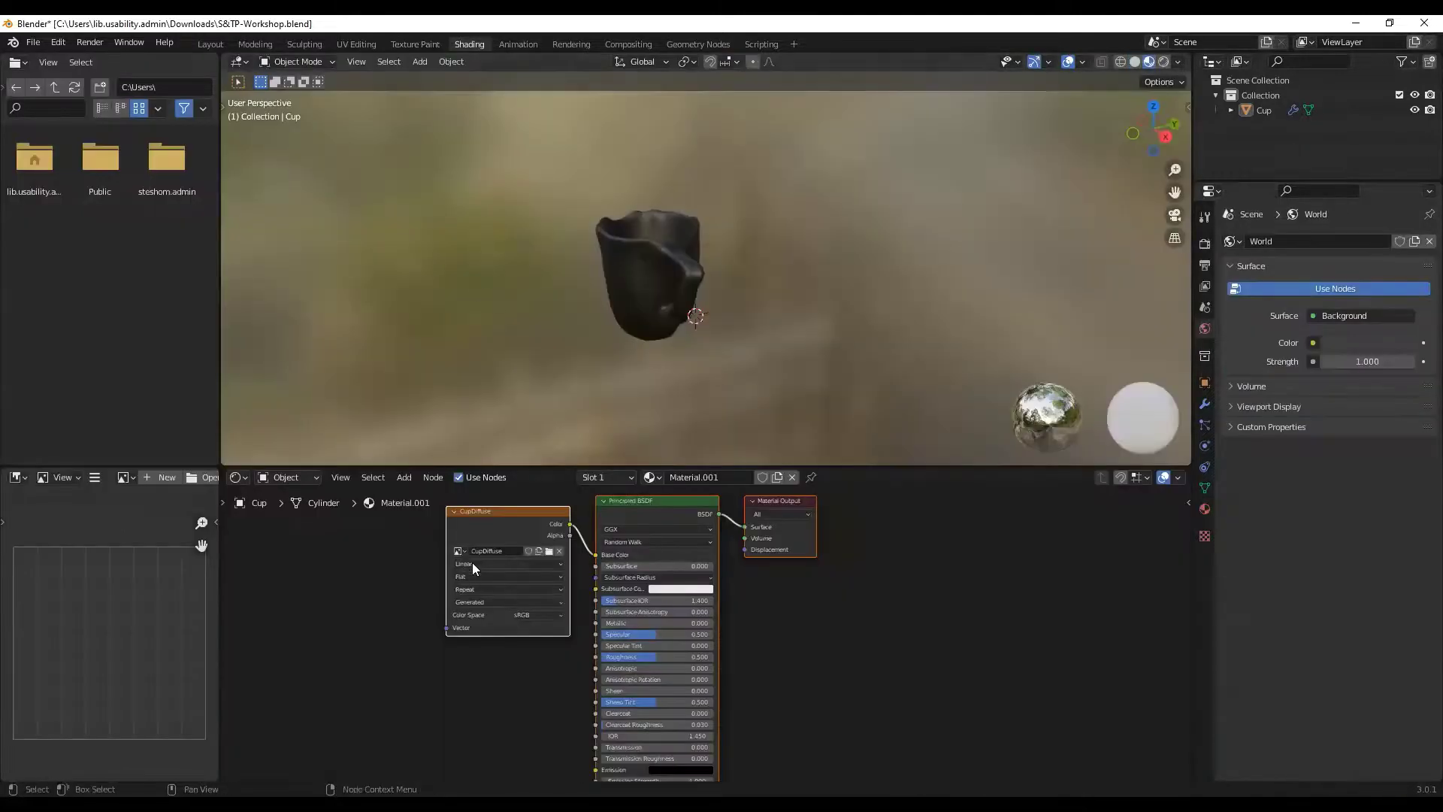
mouse_move(414, 571)
middle_mouse_down()
mouse_move(377, 606)
mouse_move(395, 599)
middle_mouse_up()
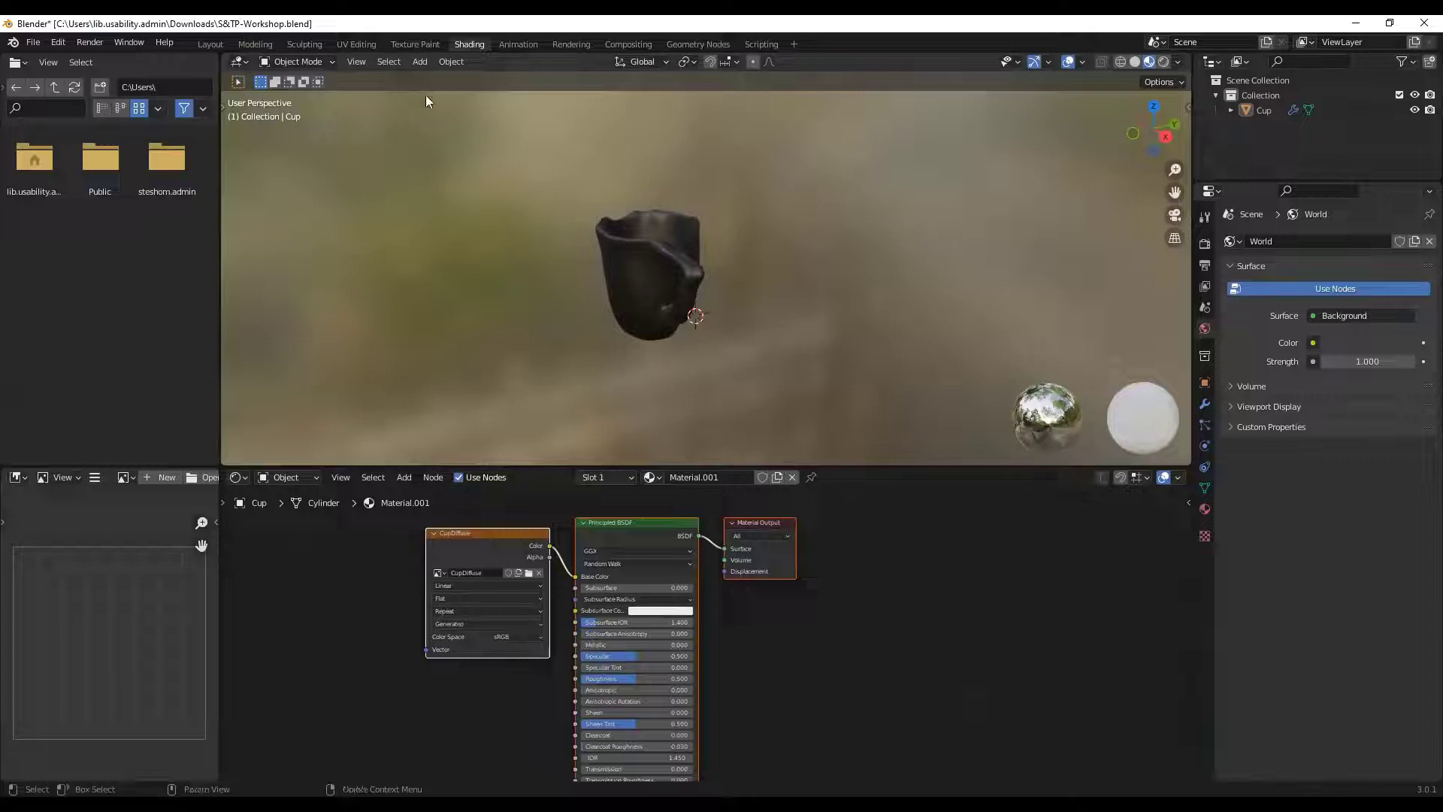
left_click(404, 43)
key("ctrl+Page_Down")
left_click(406, 43)
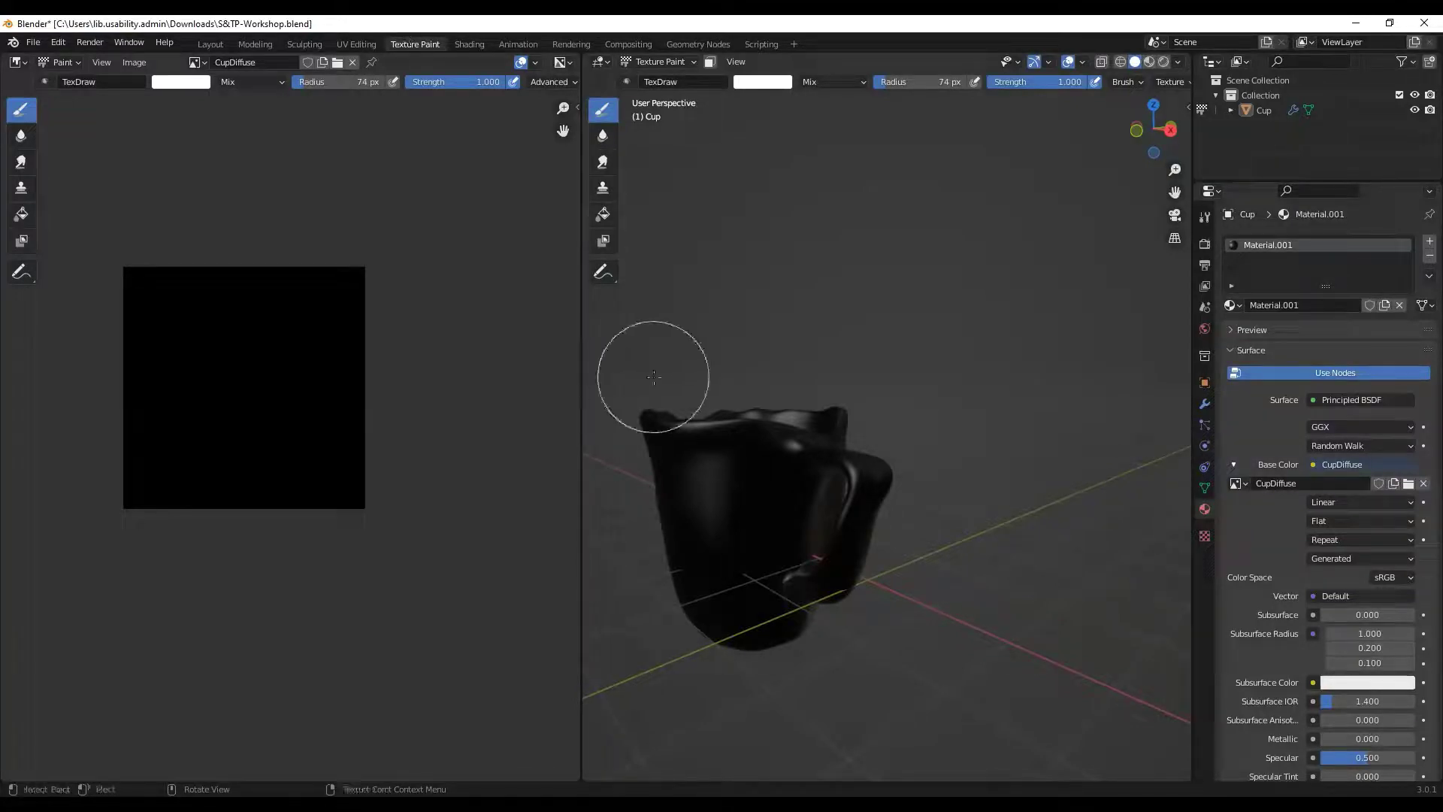
Step: Select the cup's entire mesh in Edit Mode so its UV layout overlays the CupDiffuse image, and return to Texture Paint mode
middle_click_drag(715, 296, 695, 348)
left_click_drag(753, 410, 699, 413)
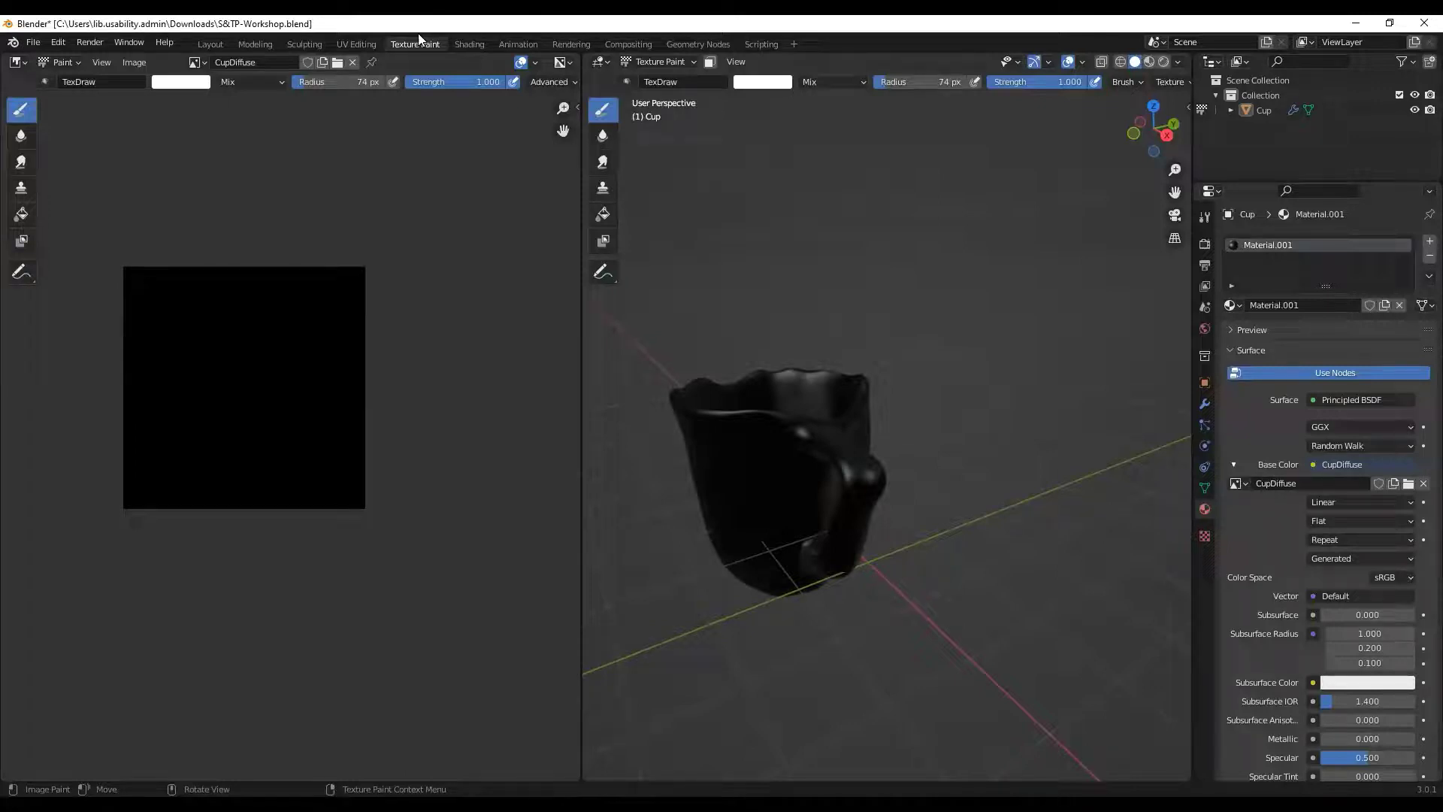
middle_click_drag(661, 421, 639, 435)
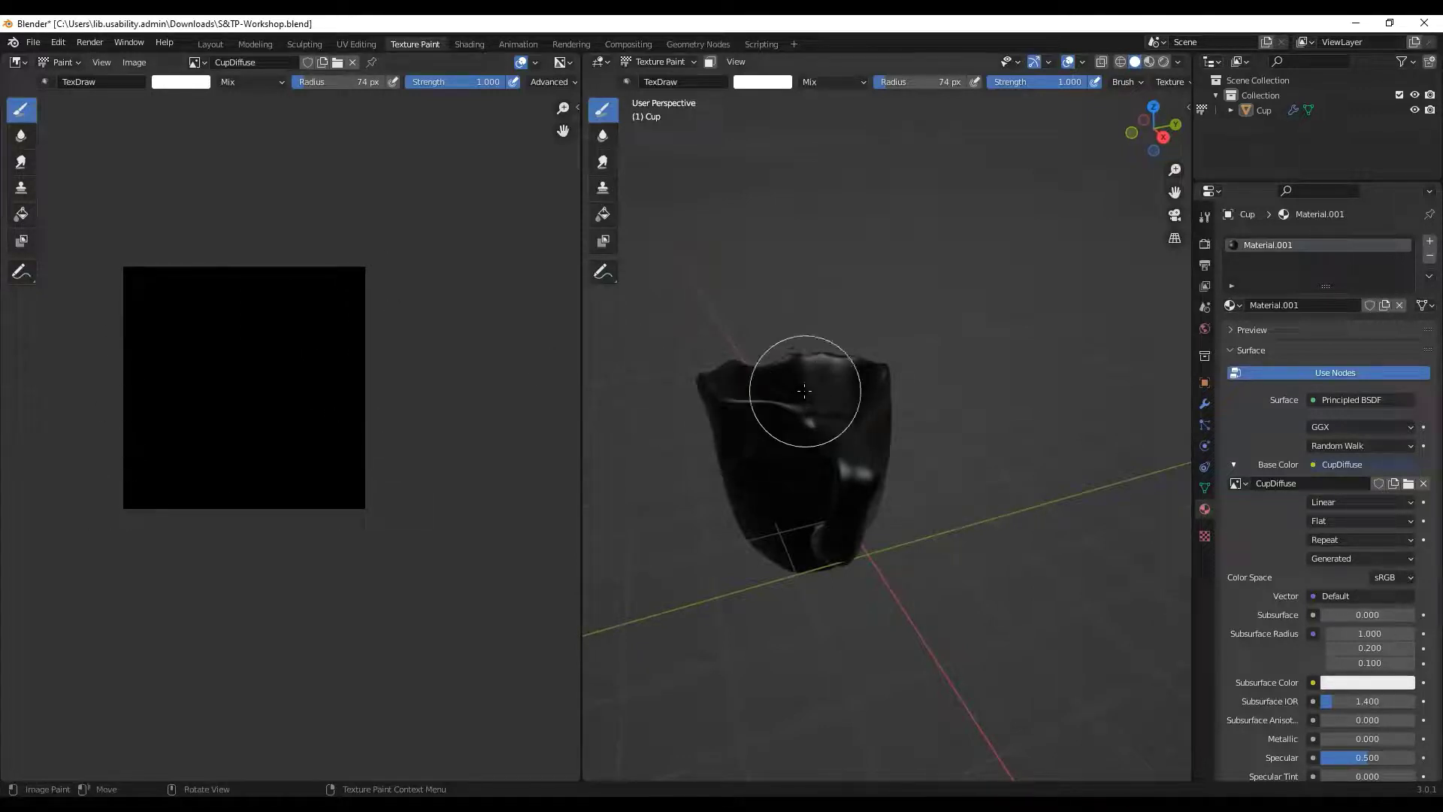
key("Tab")
key("a")
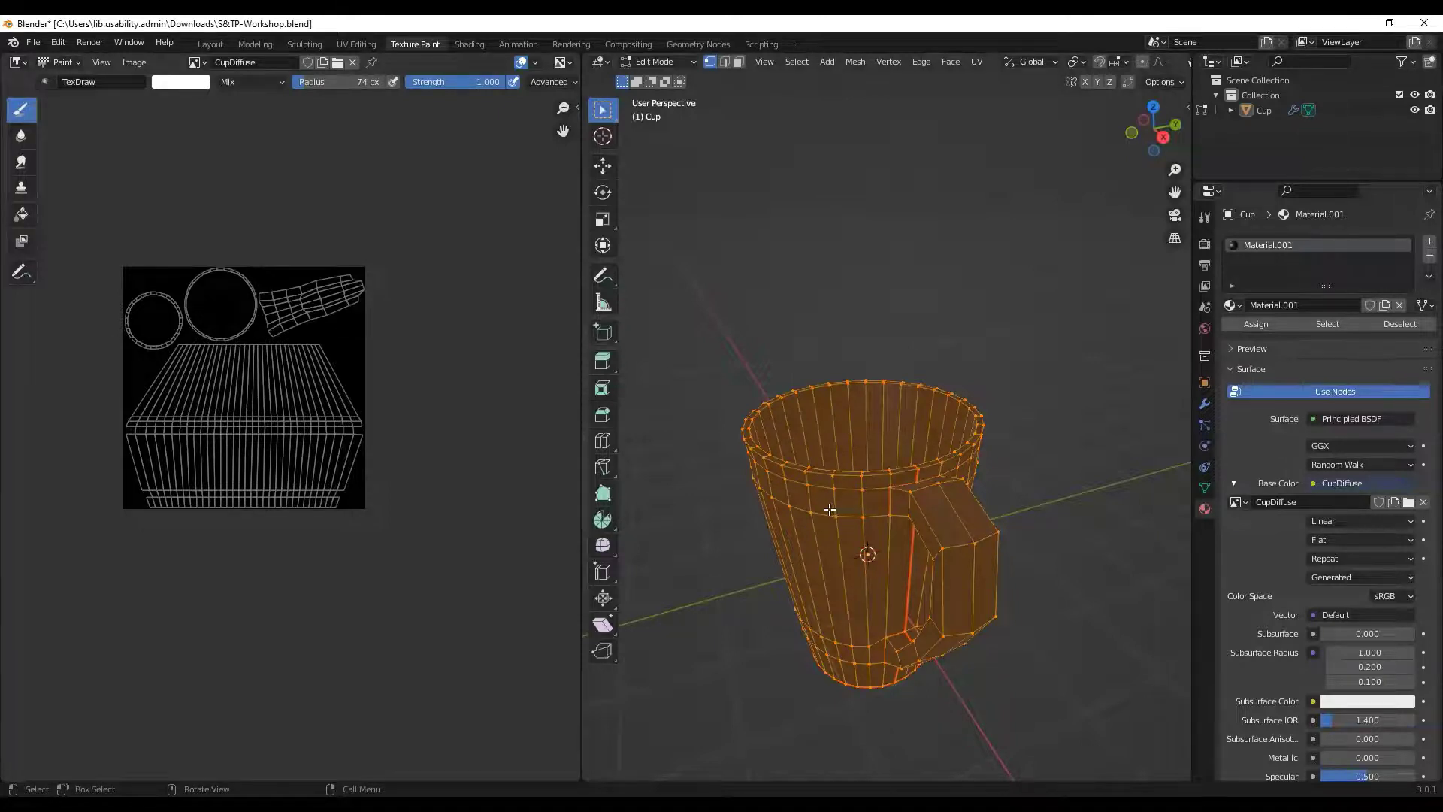
key("Tab")
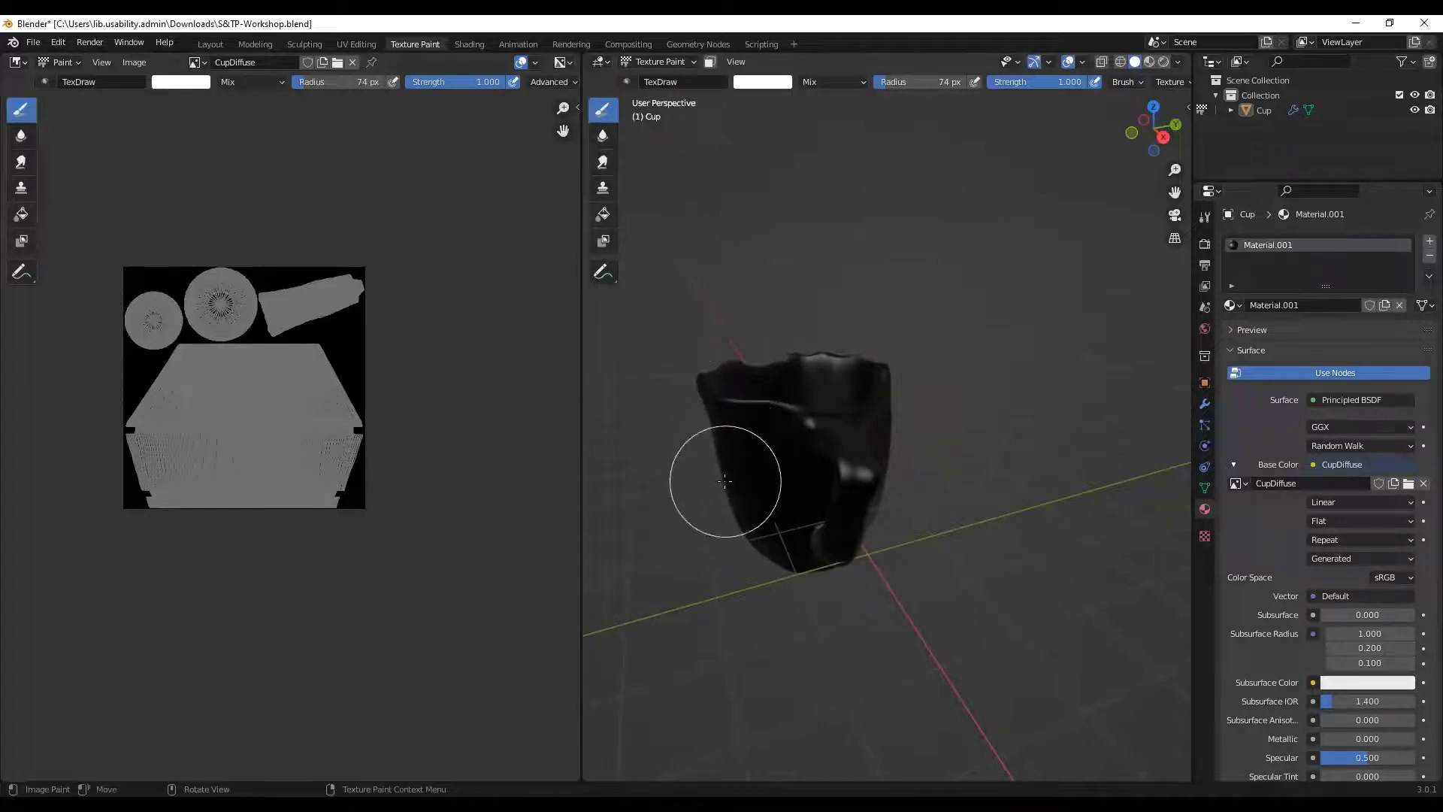
Step: Set the brush radius to 26 px and paint white strokes on the cup's outer wall and on the edge of the CupDiffuse image
key("f")
left_click(713, 457)
left_click_drag(763, 421, 782, 530)
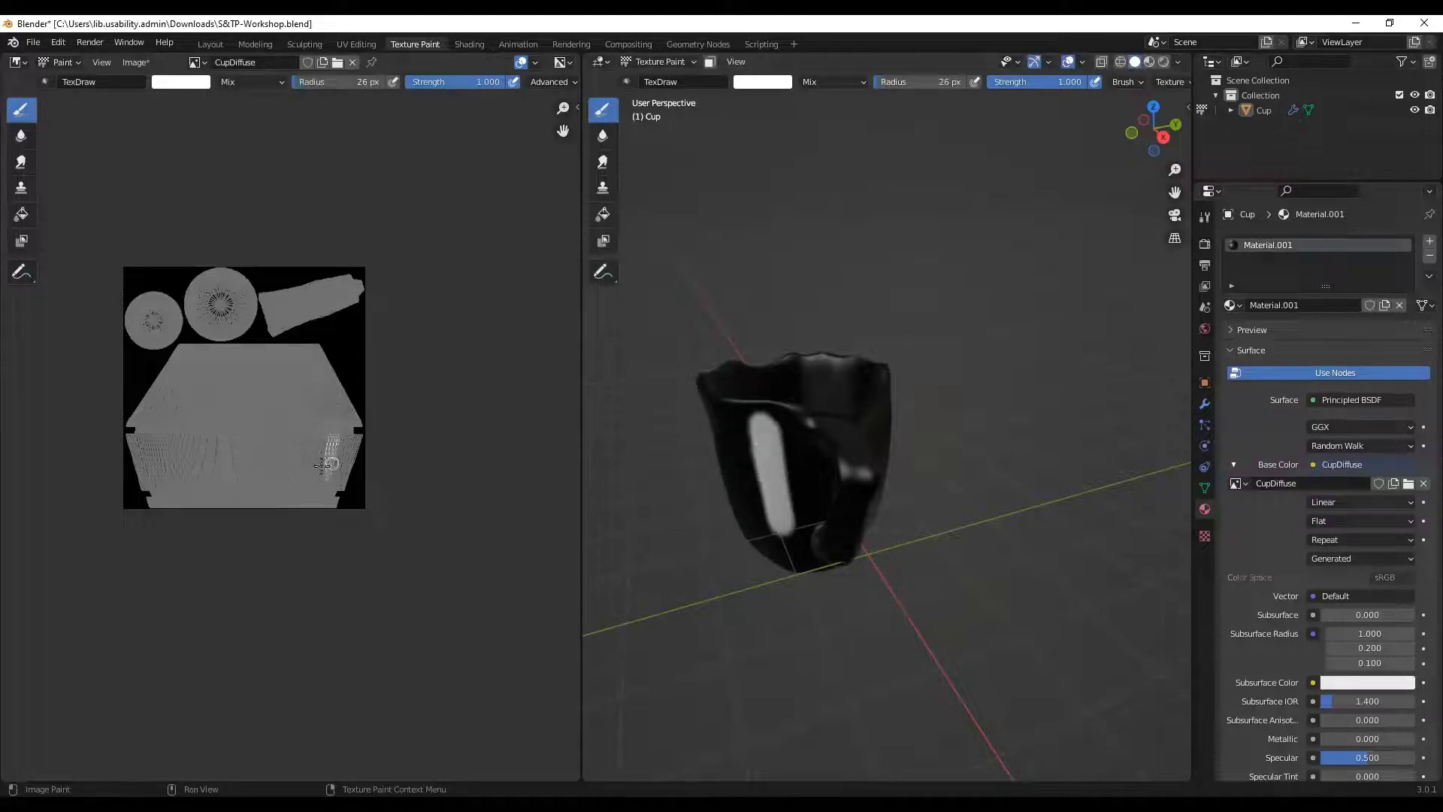
left_click_drag(746, 467, 774, 391)
mouse_move(360, 436)
left_mouse_down()
mouse_move(343, 503)
mouse_move(336, 484)
mouse_move(344, 524)
left_mouse_up()
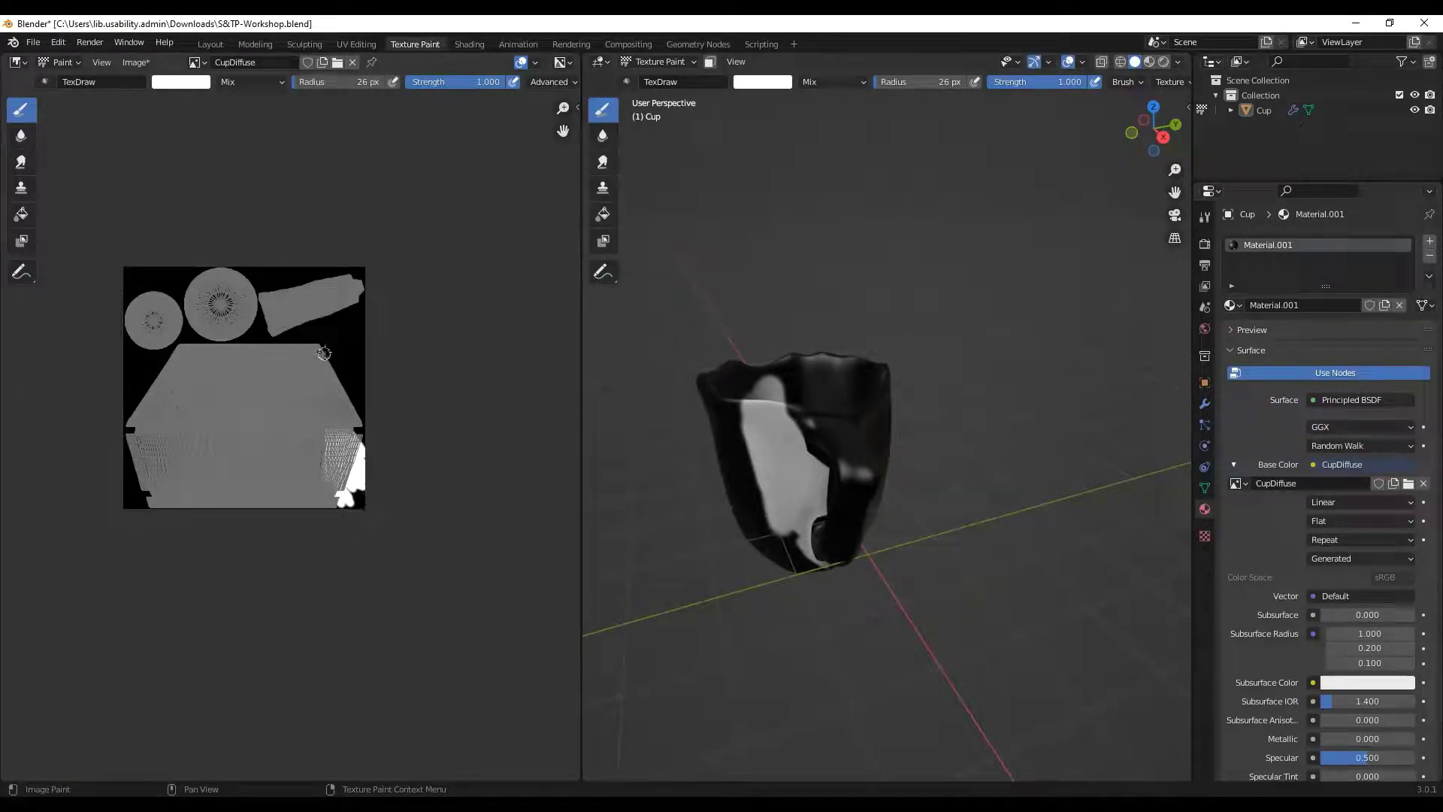
mouse_move(343, 351)
left_mouse_down()
mouse_move(364, 388)
mouse_move(314, 348)
left_mouse_up()
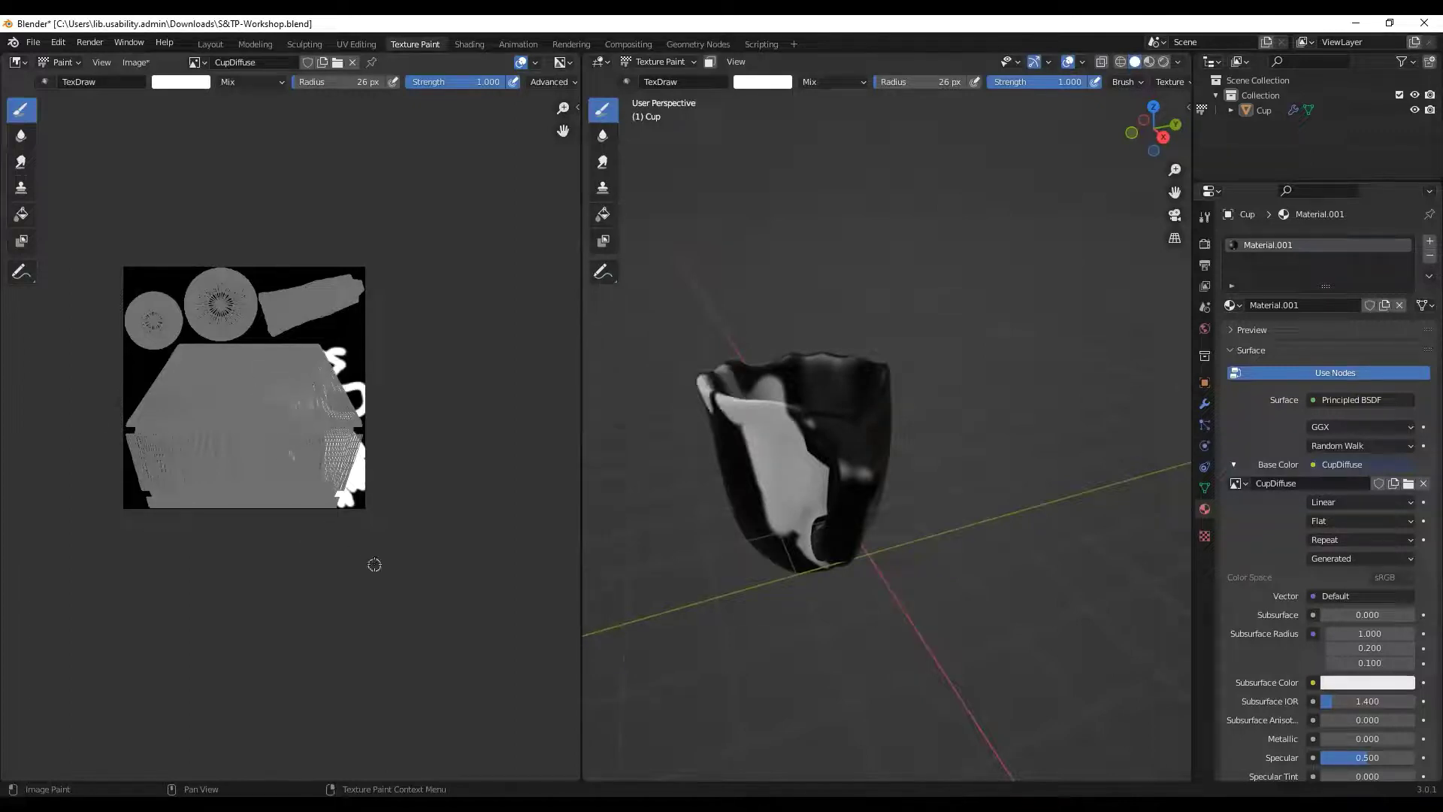
middle_click_drag(662, 571, 557, 483)
middle_click_drag(756, 489, 741, 524)
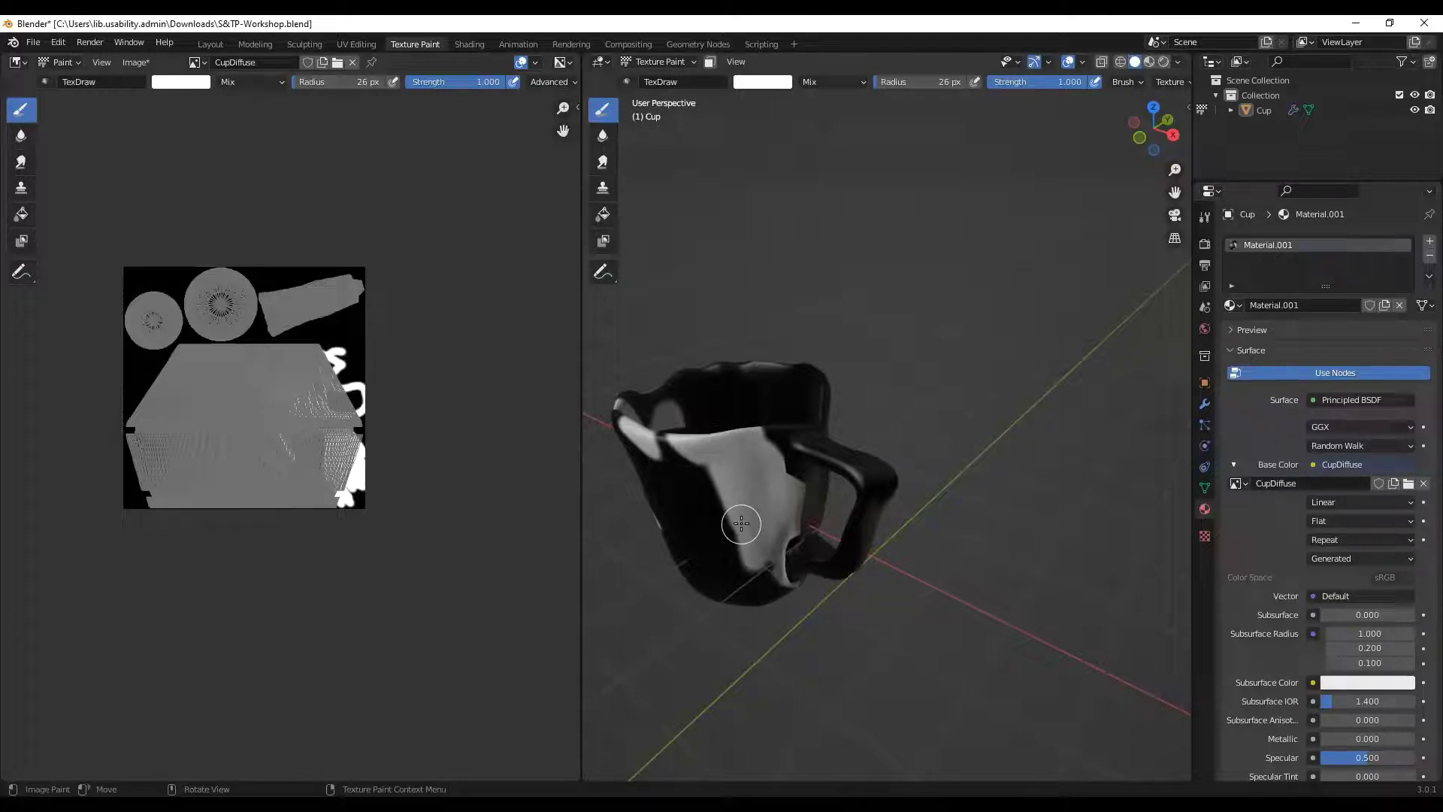
Step: Check the cup's Multires modifier, and in the Shading workspace move the CupDiffuse node farther away from the Principled BSDF
left_click(1205, 404)
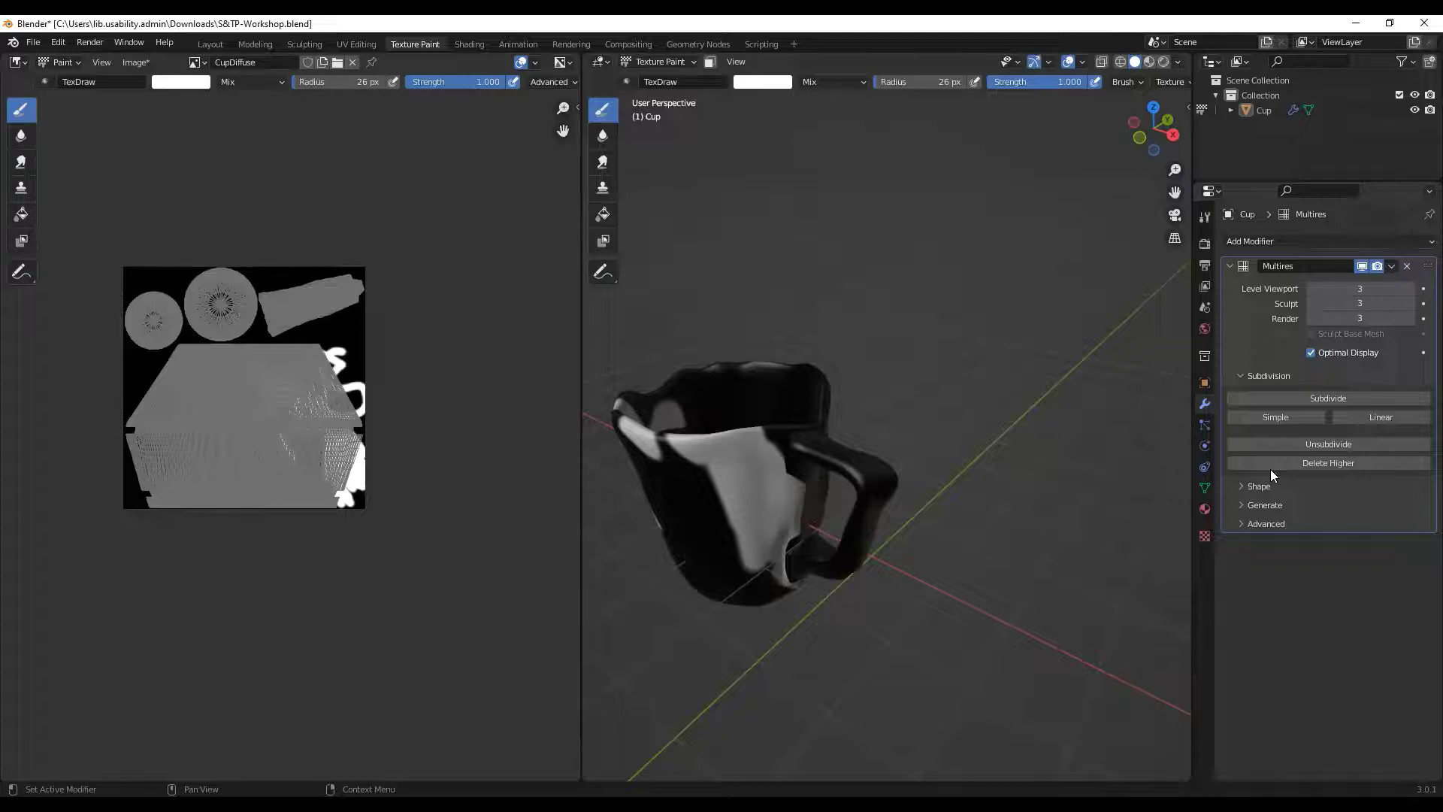
left_click(469, 43)
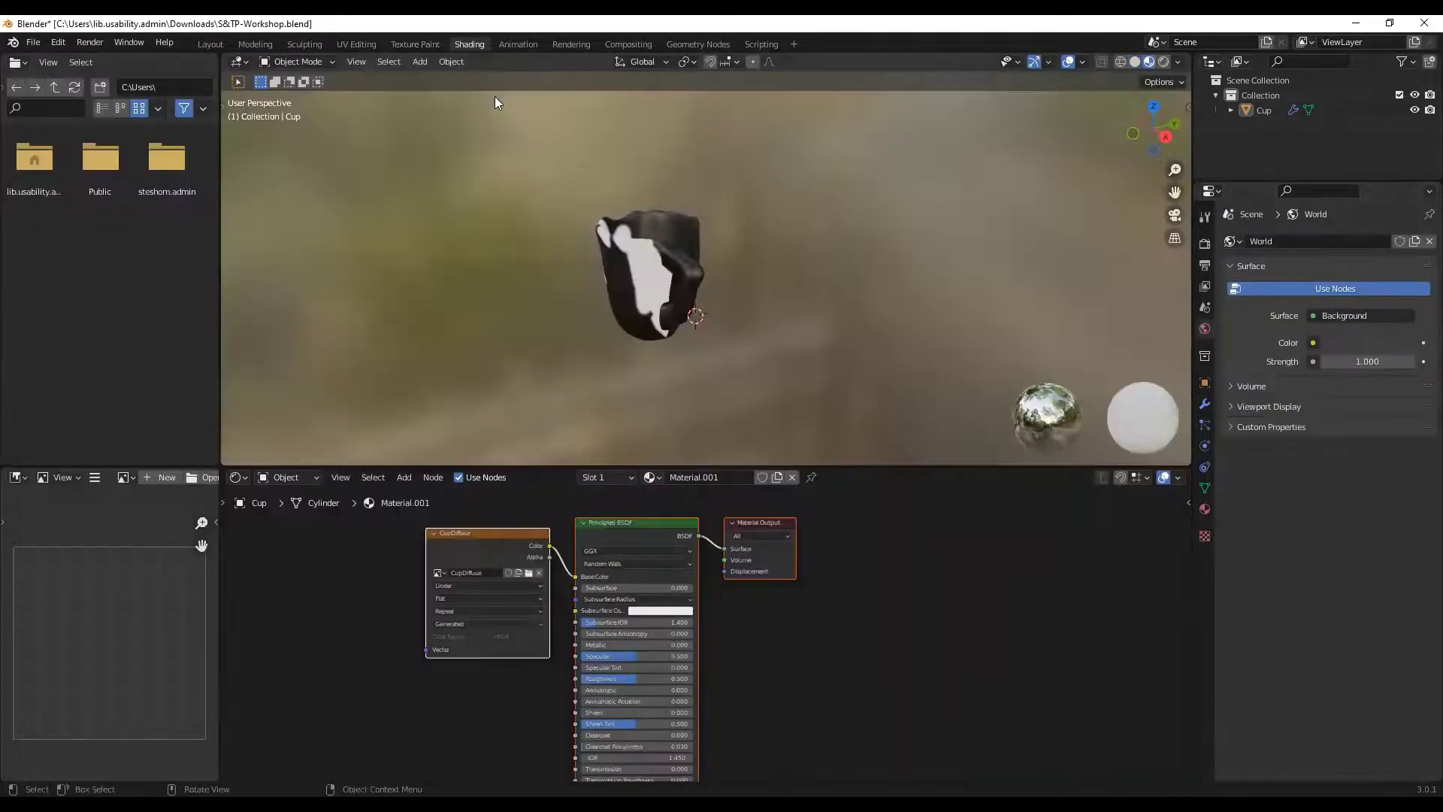
middle_click_drag(388, 594, 411, 515)
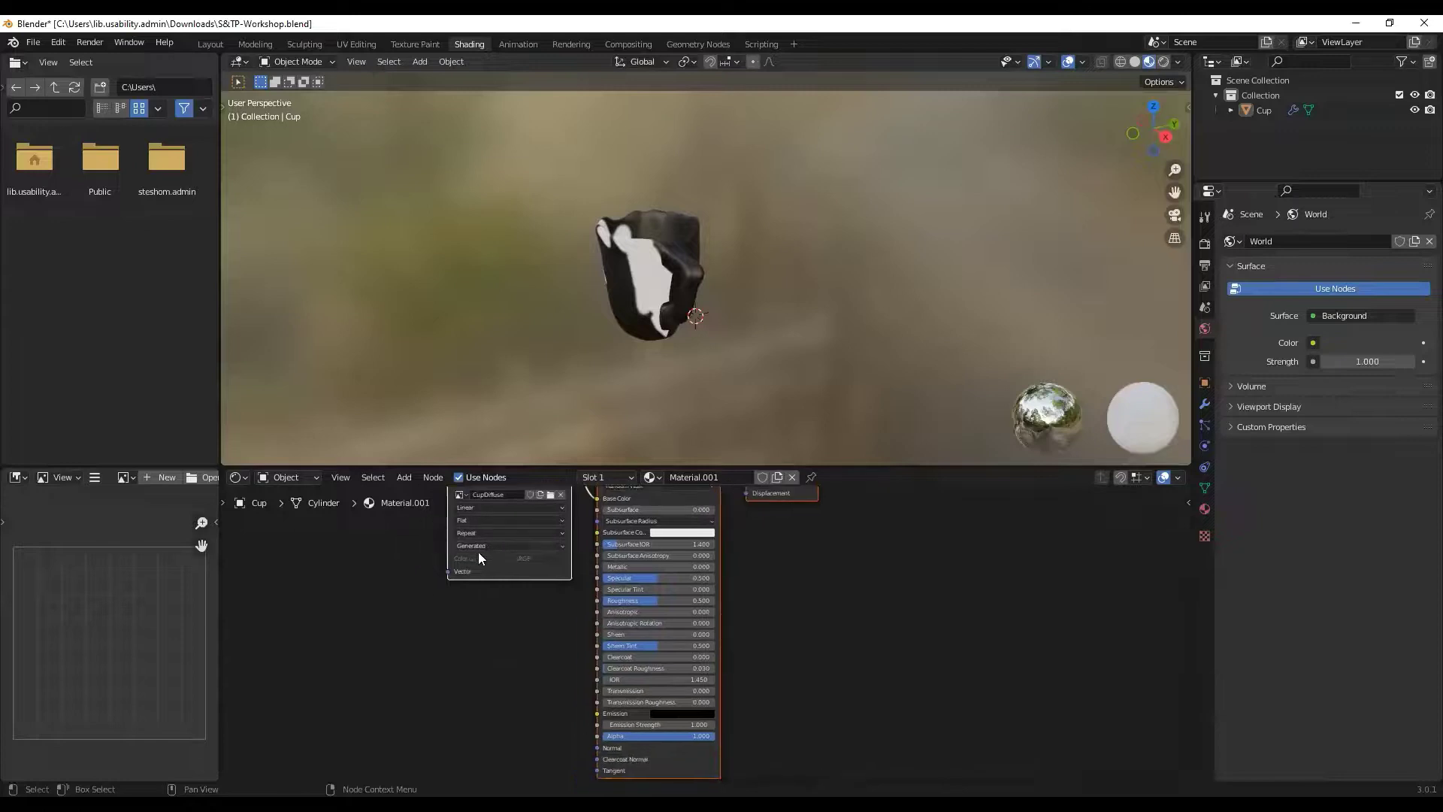
middle_click_drag(519, 614, 623, 646)
middle_click_drag(583, 545, 549, 556)
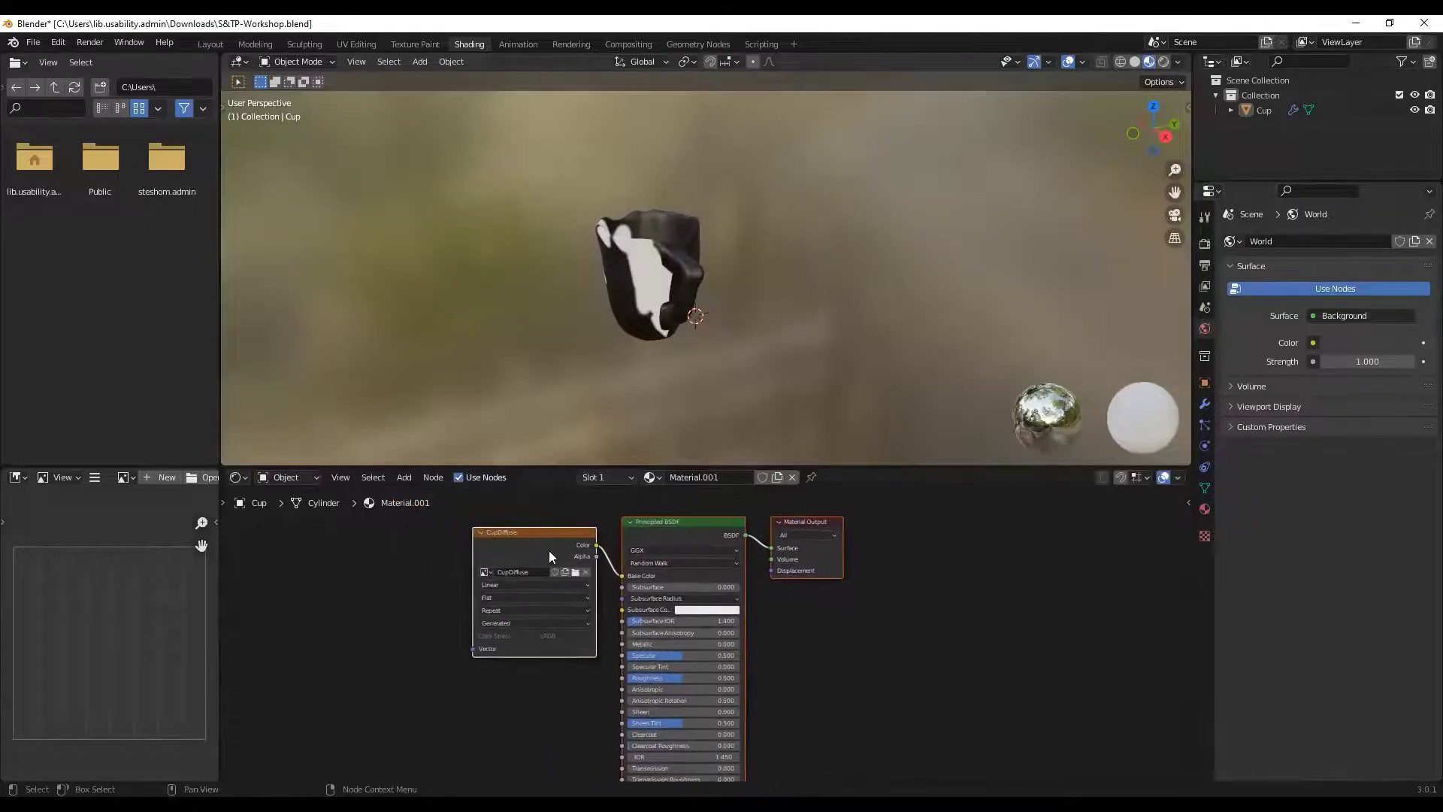
left_click_drag(522, 537, 324, 519)
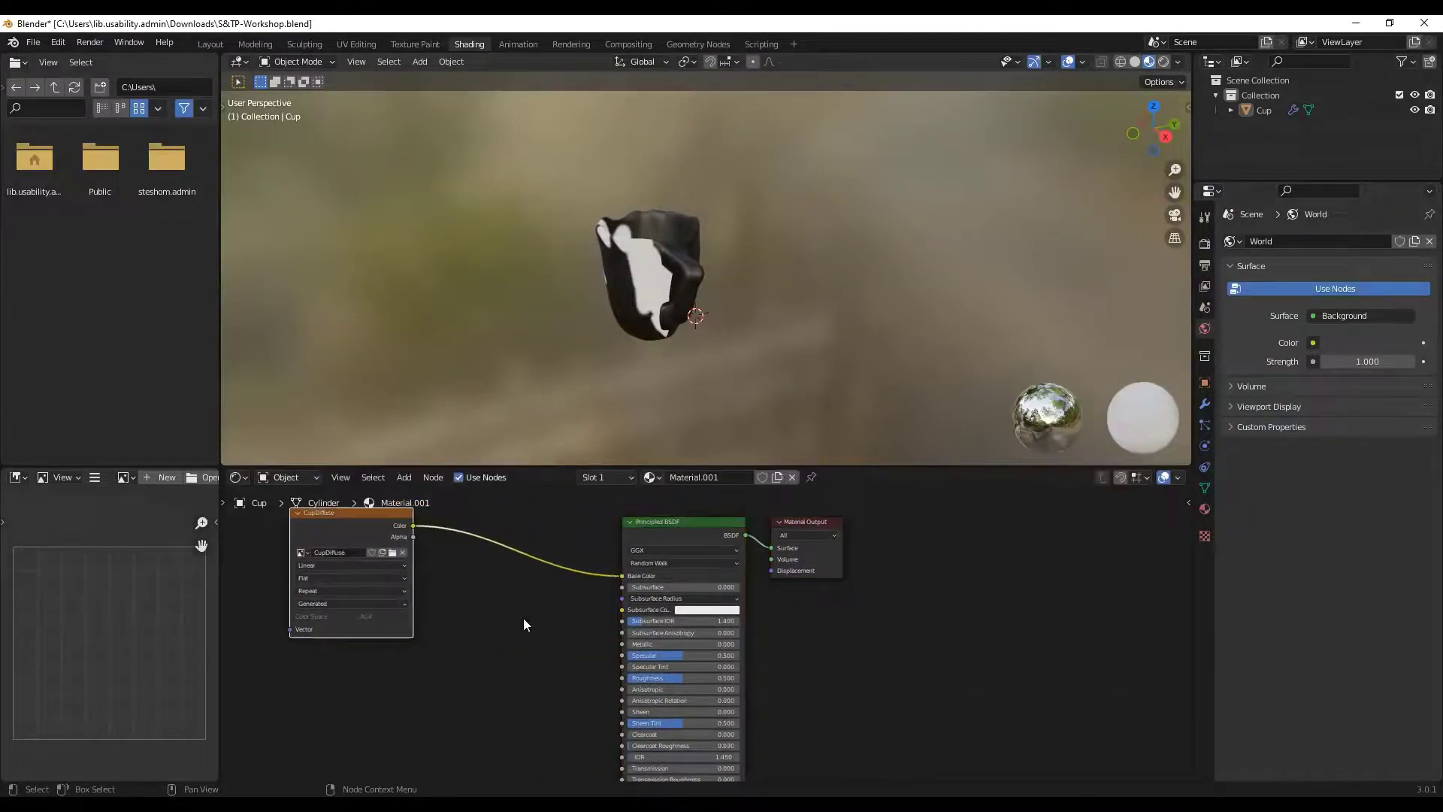
middle_click_drag(524, 619, 571, 579)
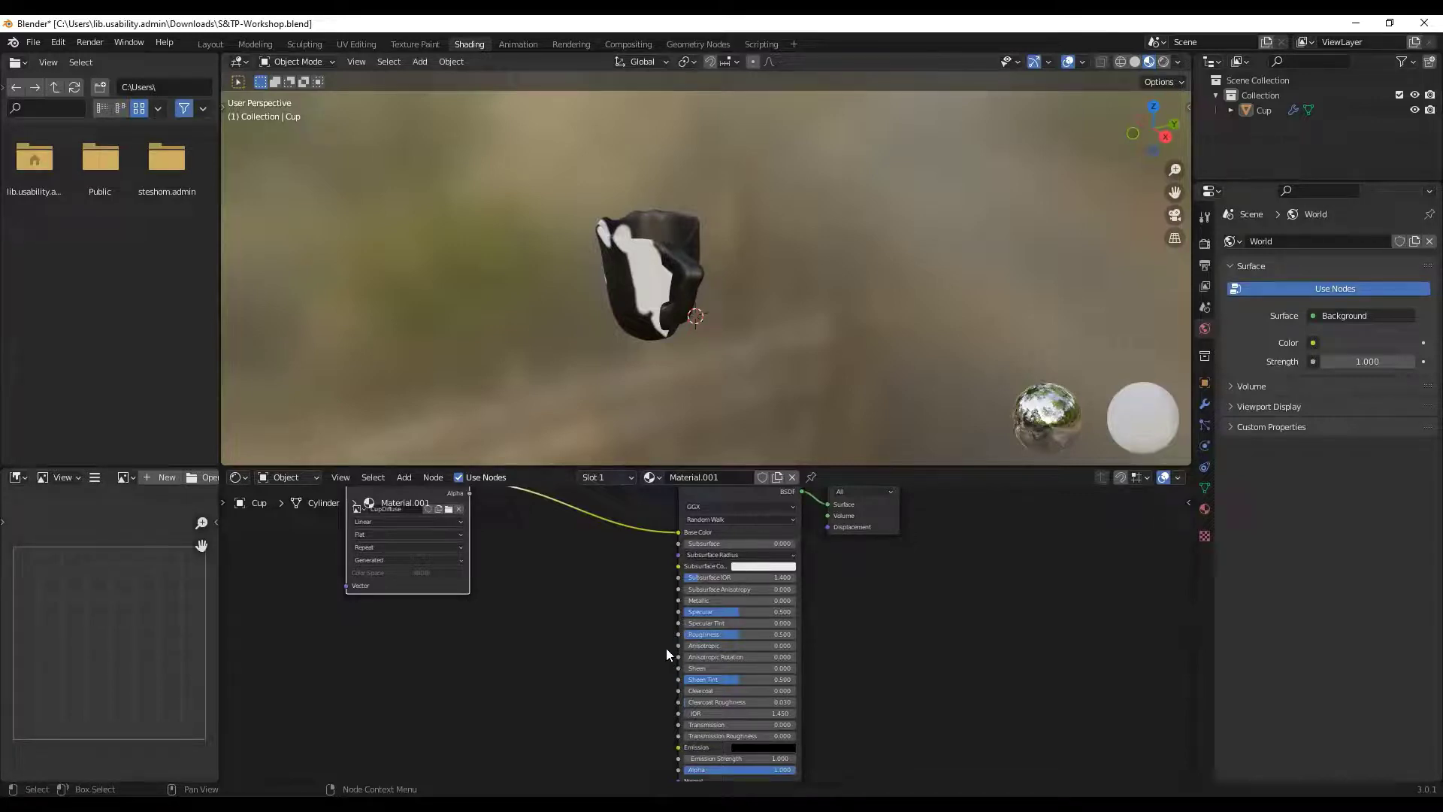
middle_click_drag(627, 661, 639, 607)
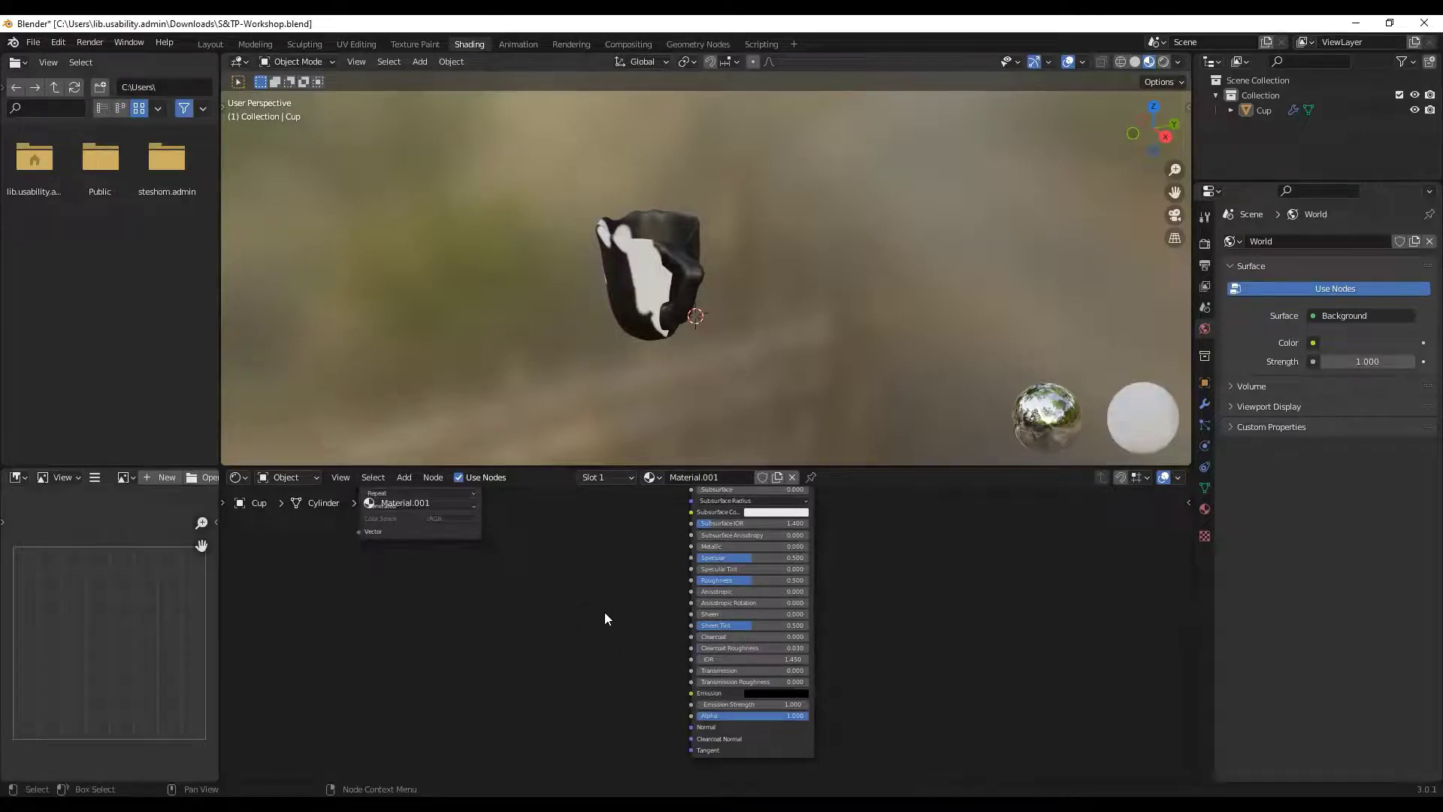
middle_click_drag(604, 612, 630, 645)
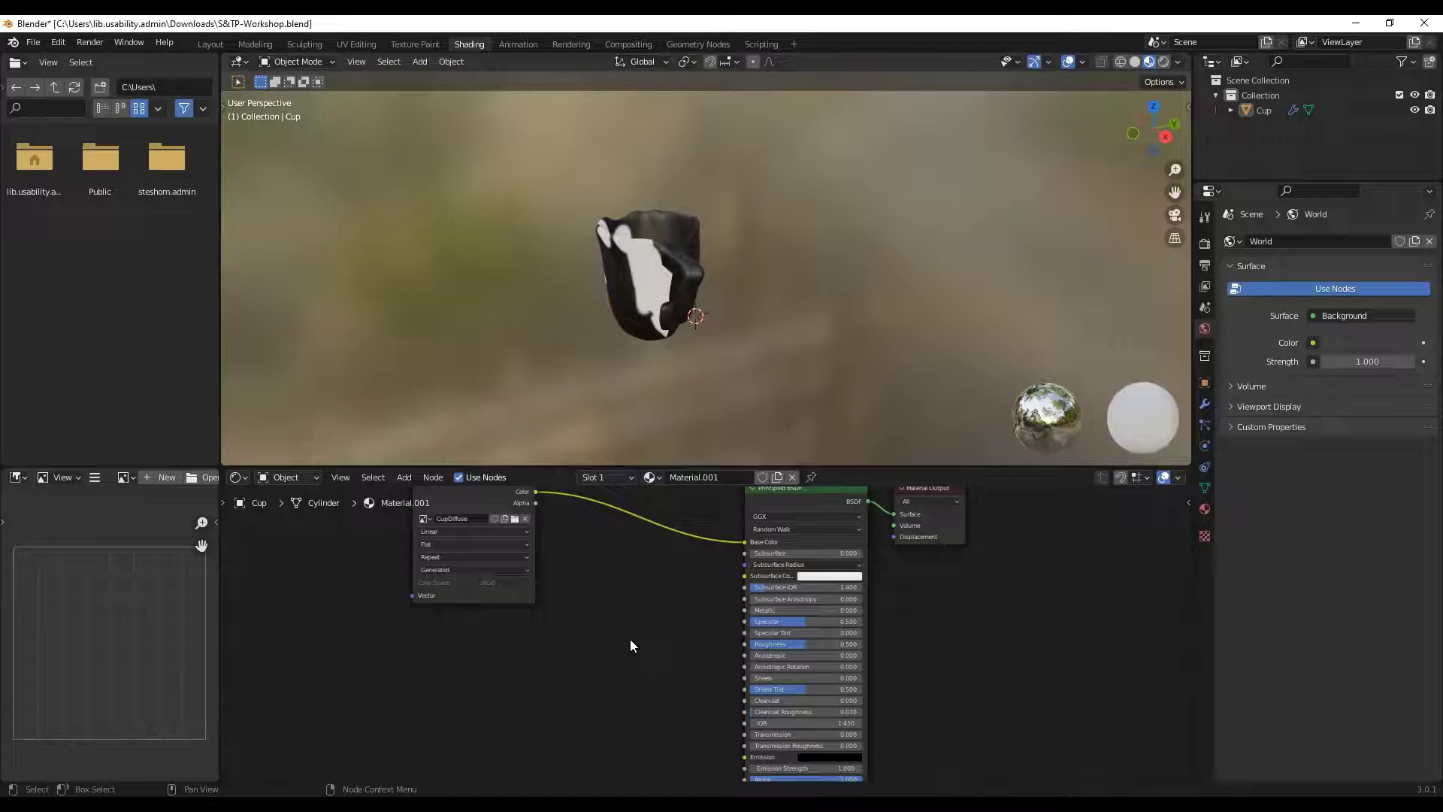
Step: Set the render engine to Cycles and expand its Bake settings
left_click(1205, 243)
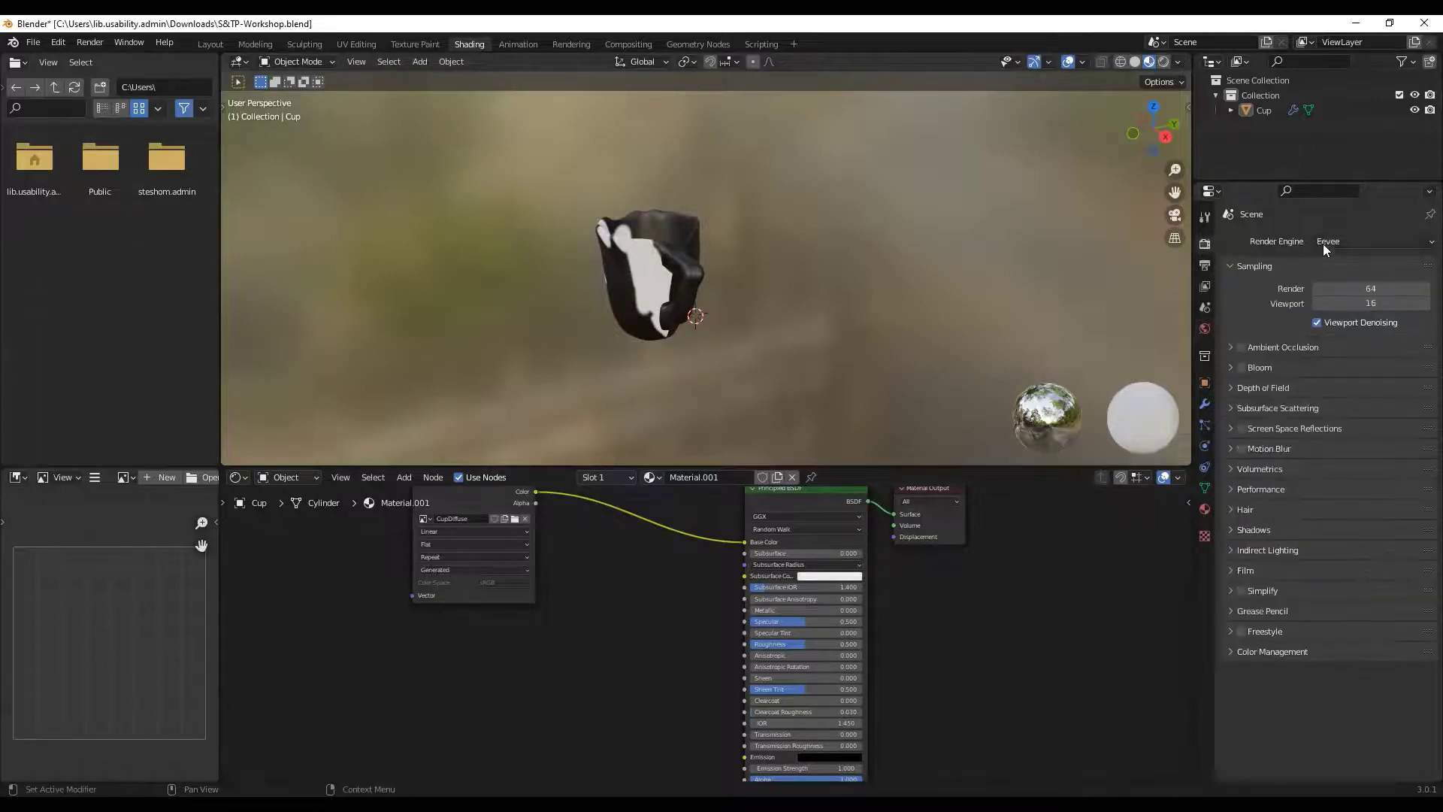
left_click(1323, 242)
left_click(1329, 292)
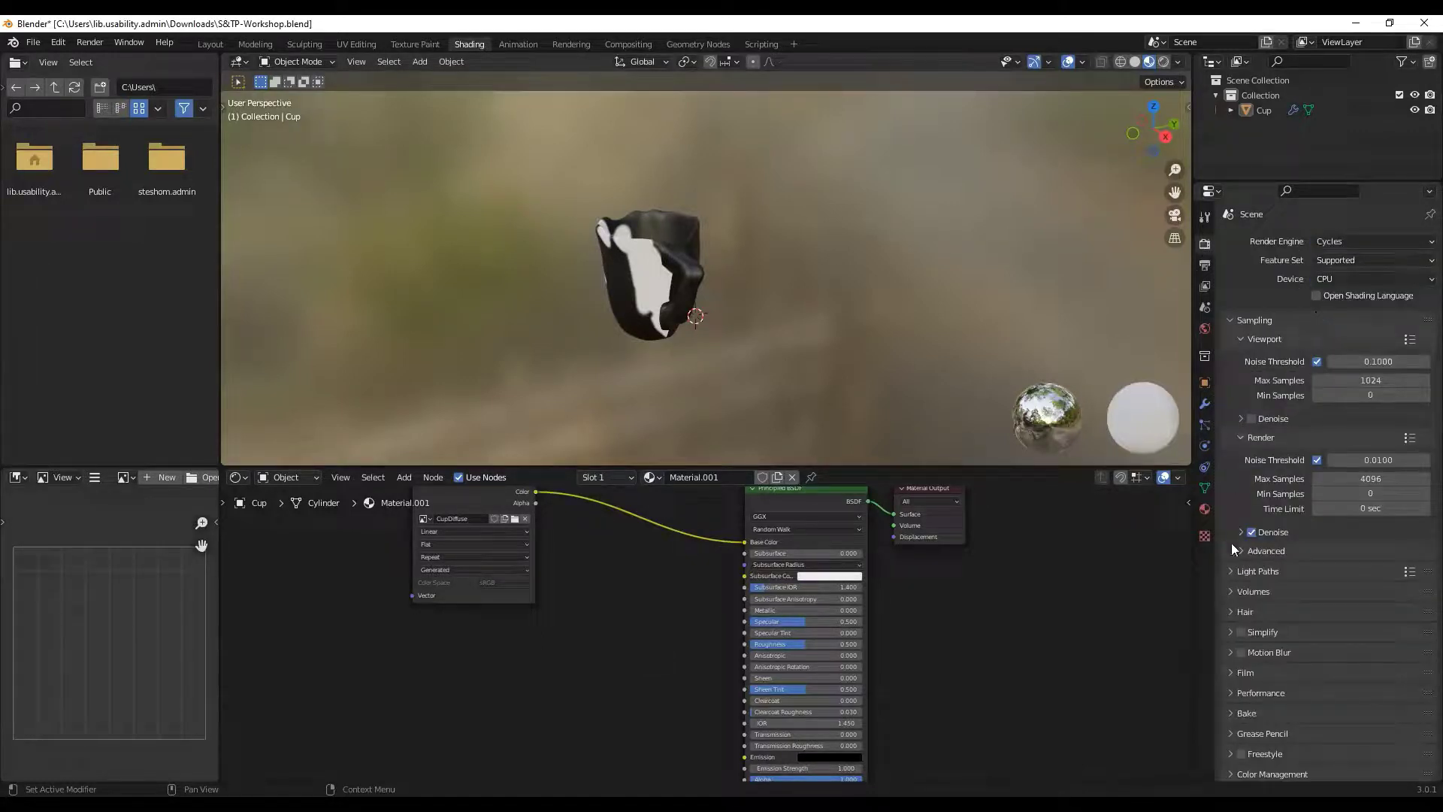
left_click(1245, 713)
left_click(1233, 712)
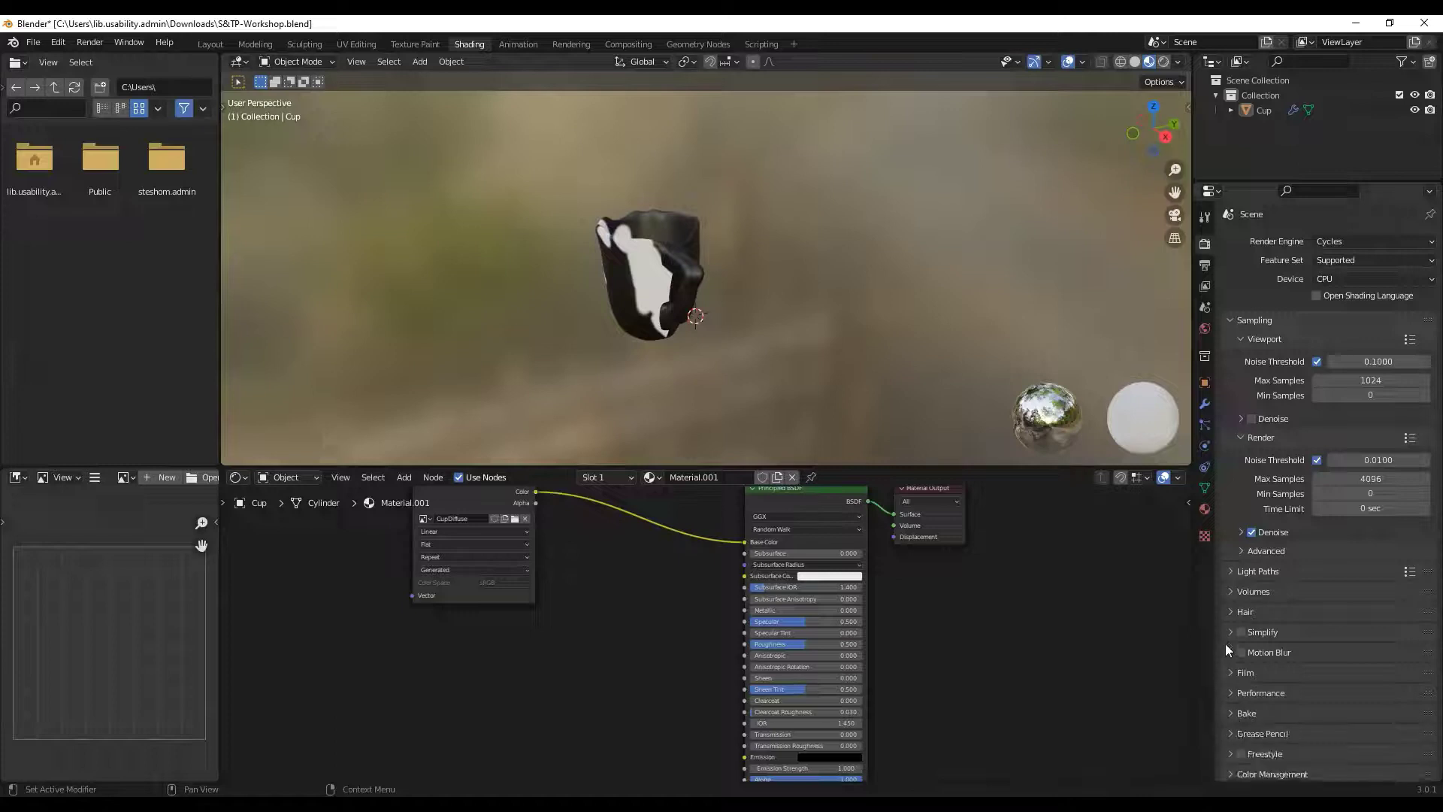
left_click(1235, 713)
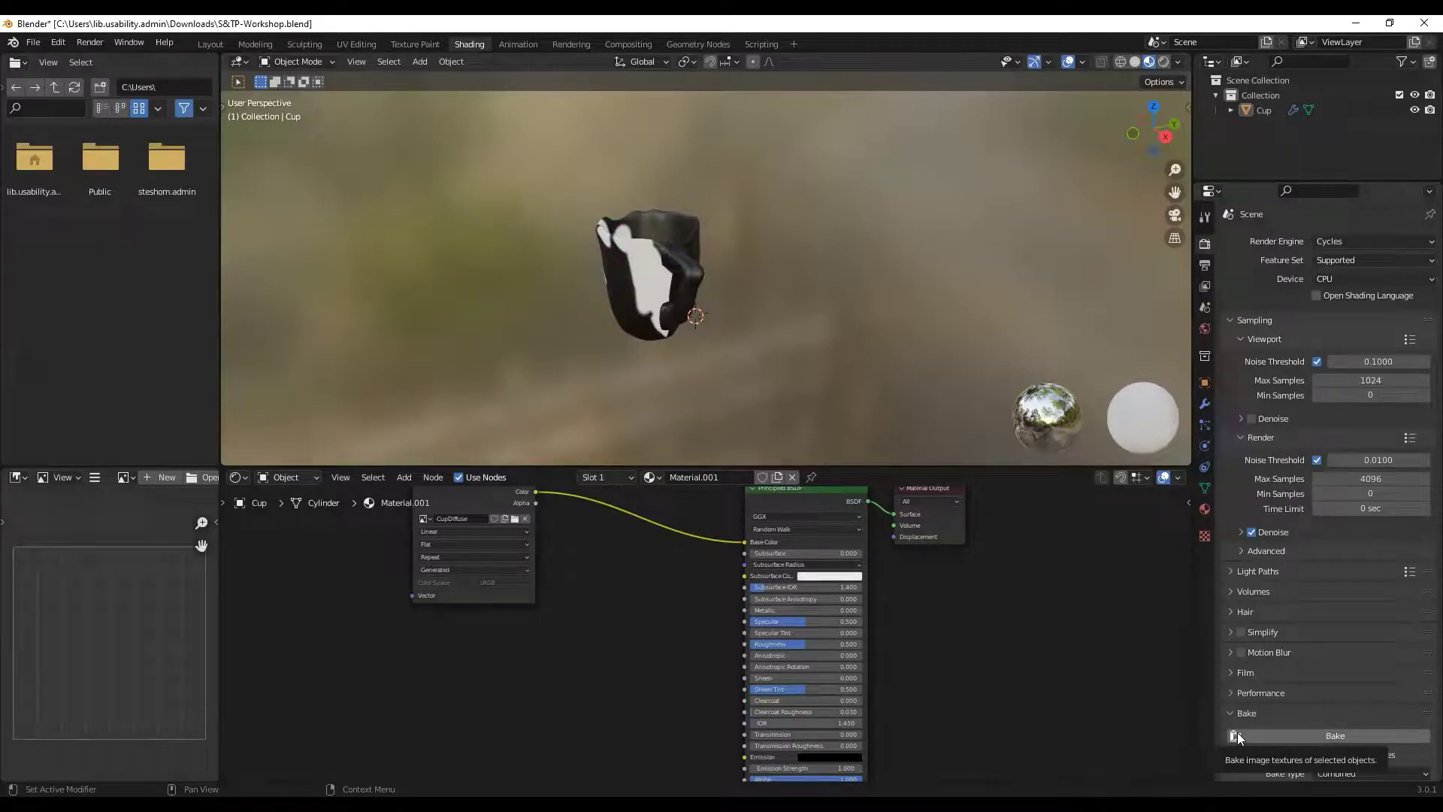
Step: Add a Bump node and connect its Normal output to the Normal input of the Principled BSDF
middle_click_drag(677, 680, 661, 583)
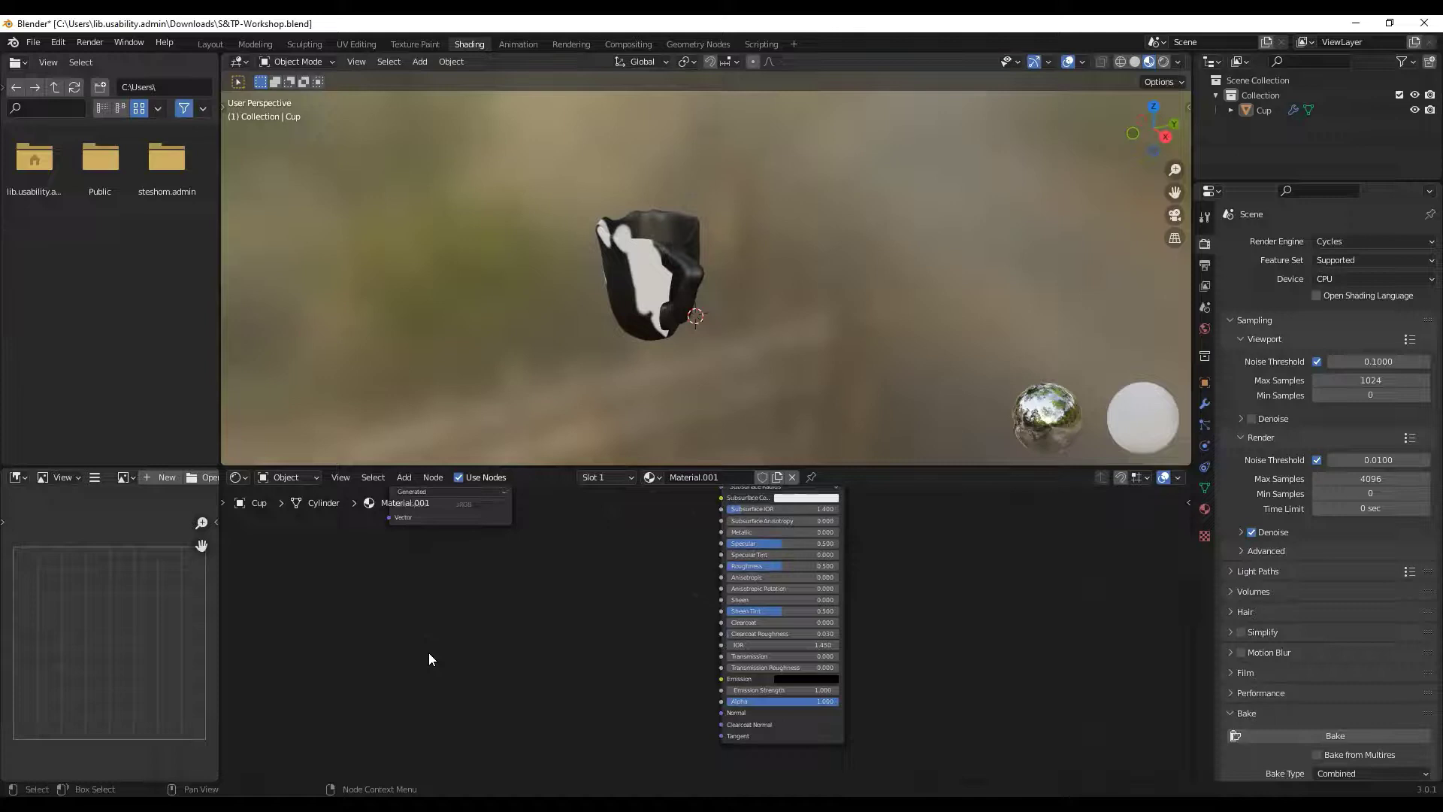
key("shift+a")
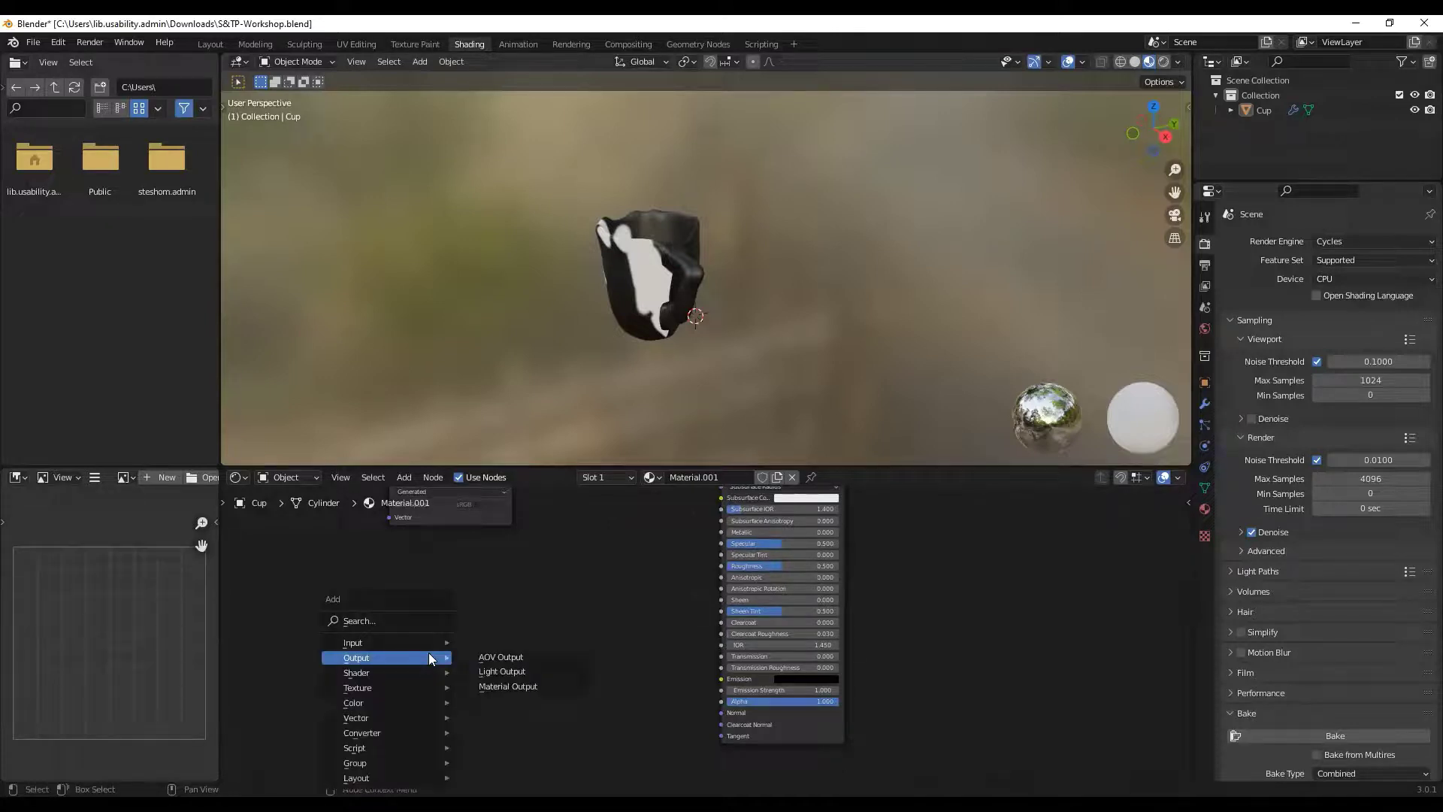
left_click(372, 620)
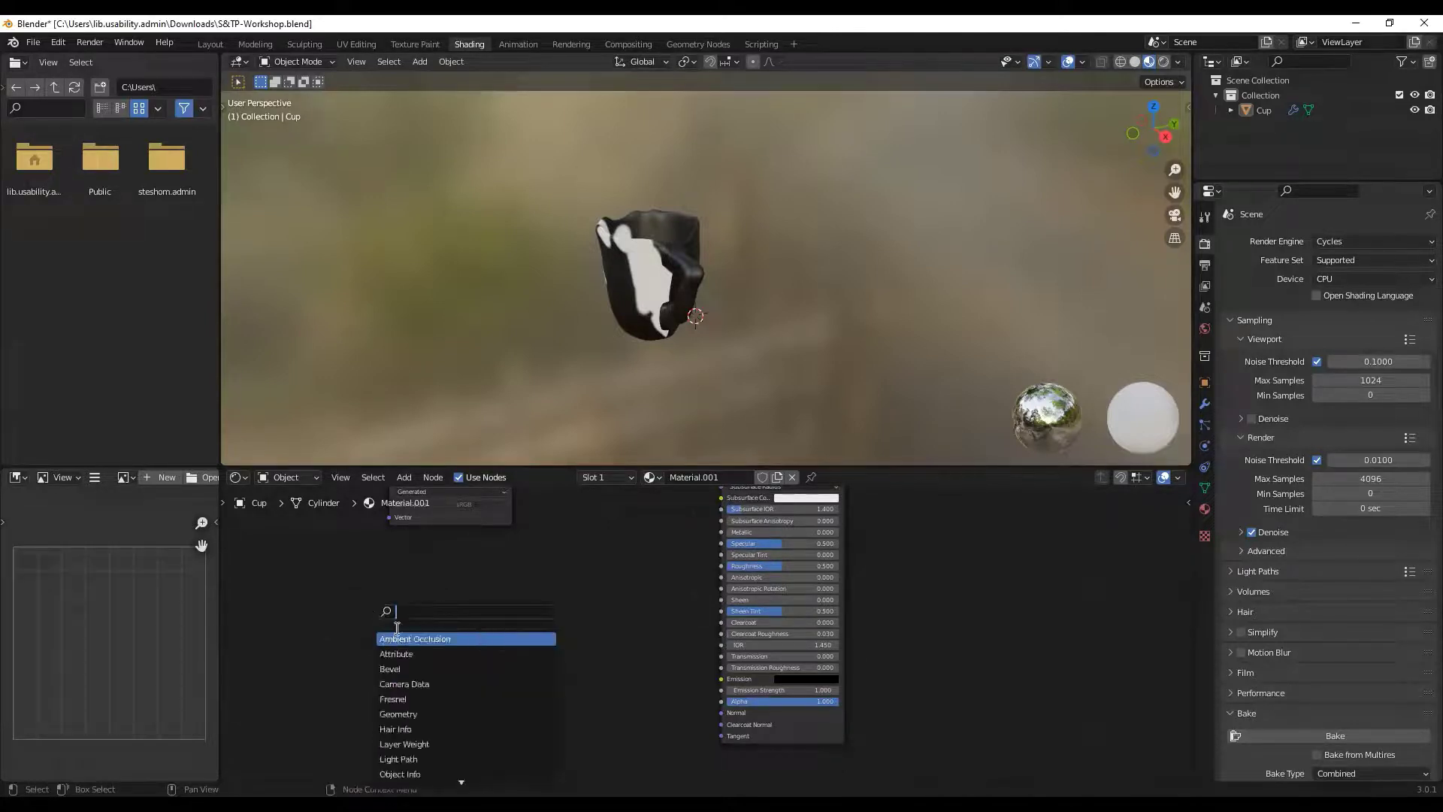
type("bump")
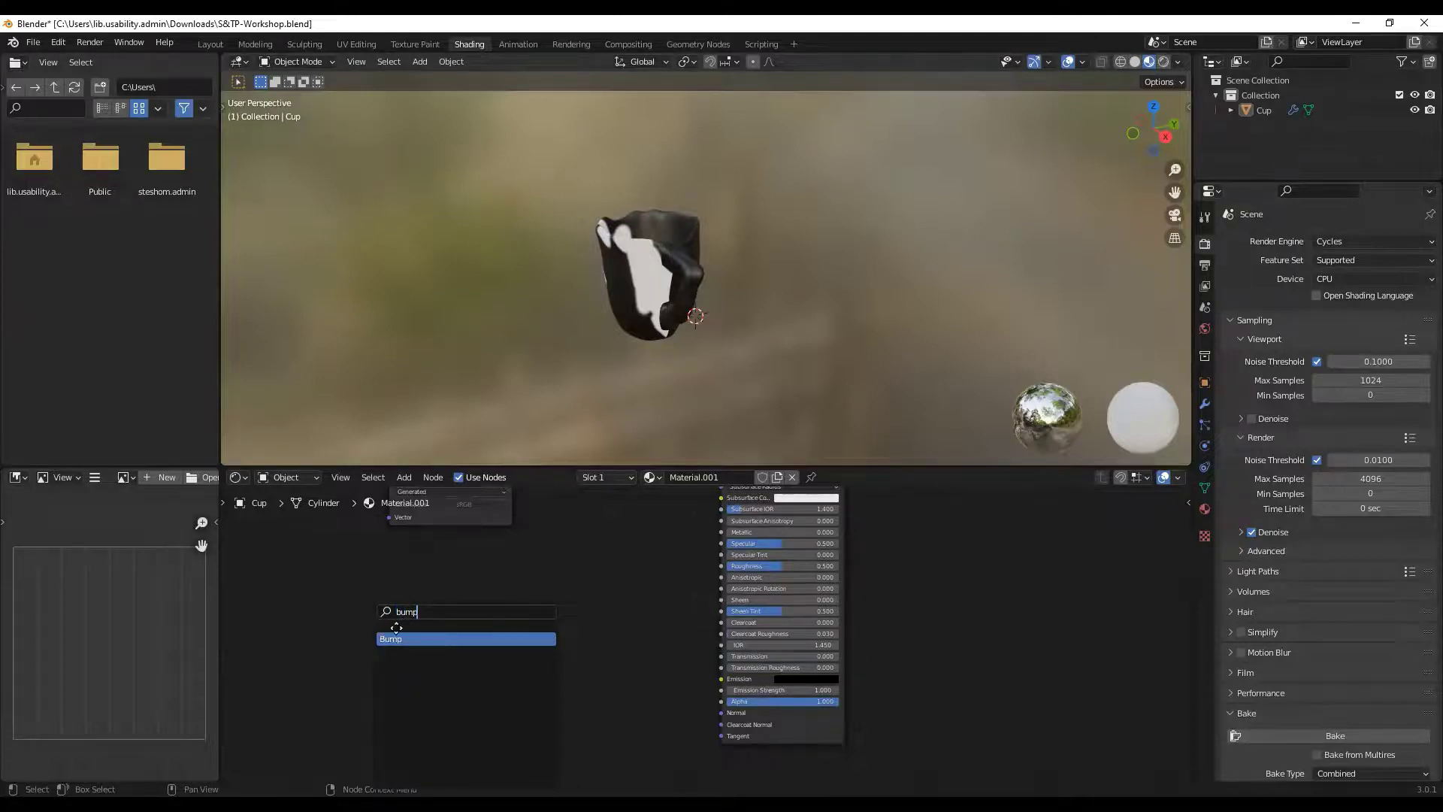
key("Return")
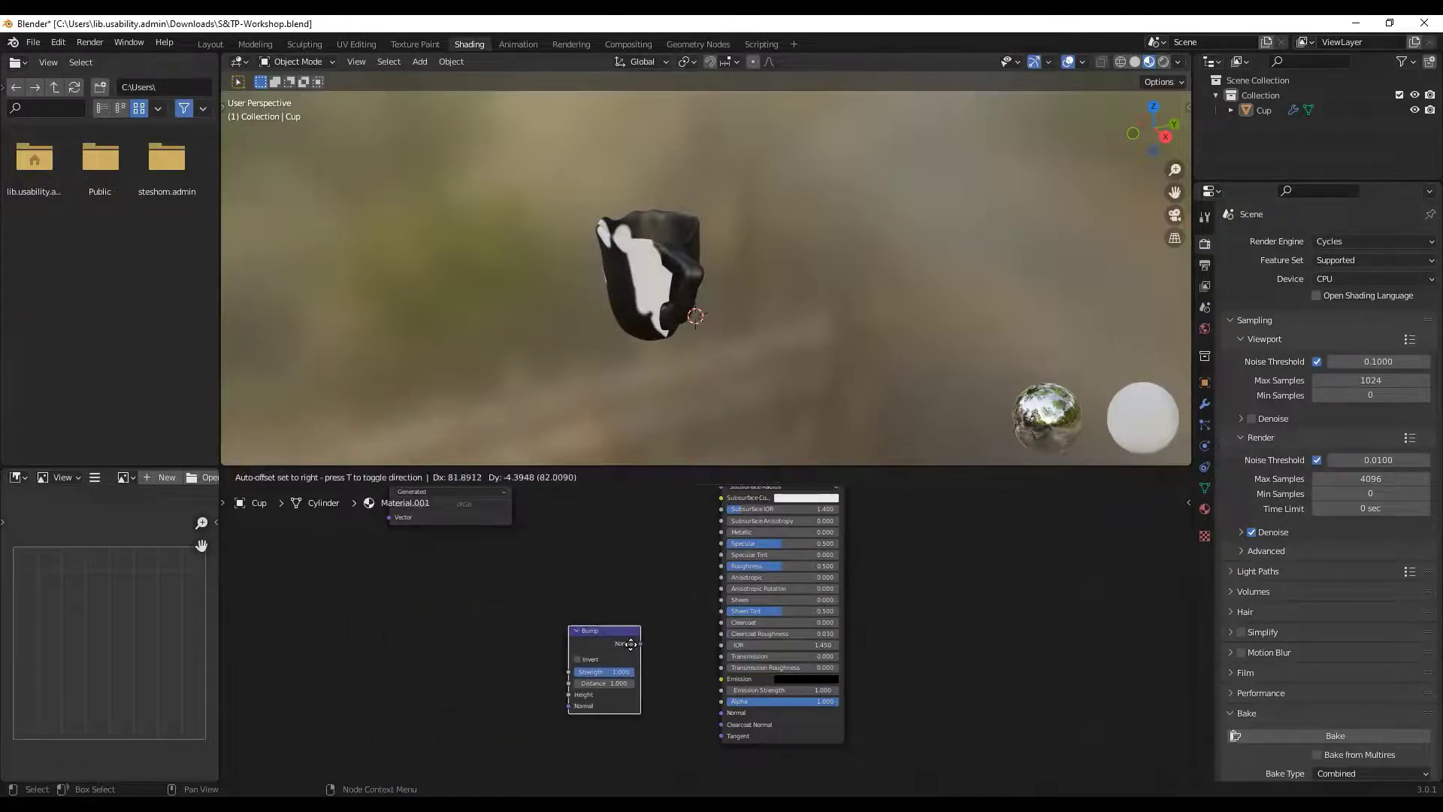
left_click(635, 663)
left_click_drag(644, 662, 722, 713)
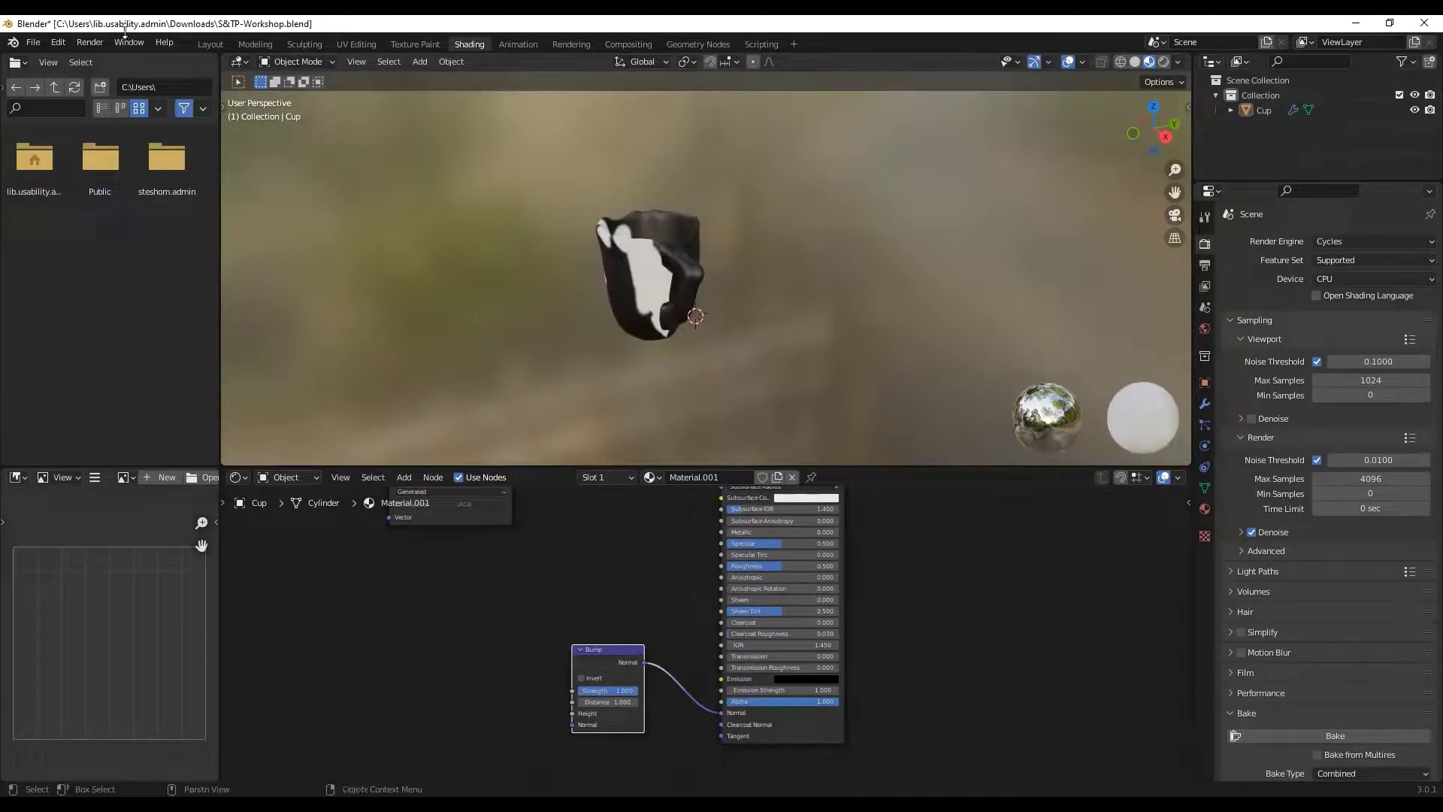
Step: Duplicate the CupDiffuse image node, place the copy beside the Bump node, and unlink its image
middle_click_drag(433, 525, 473, 596)
left_click(460, 491)
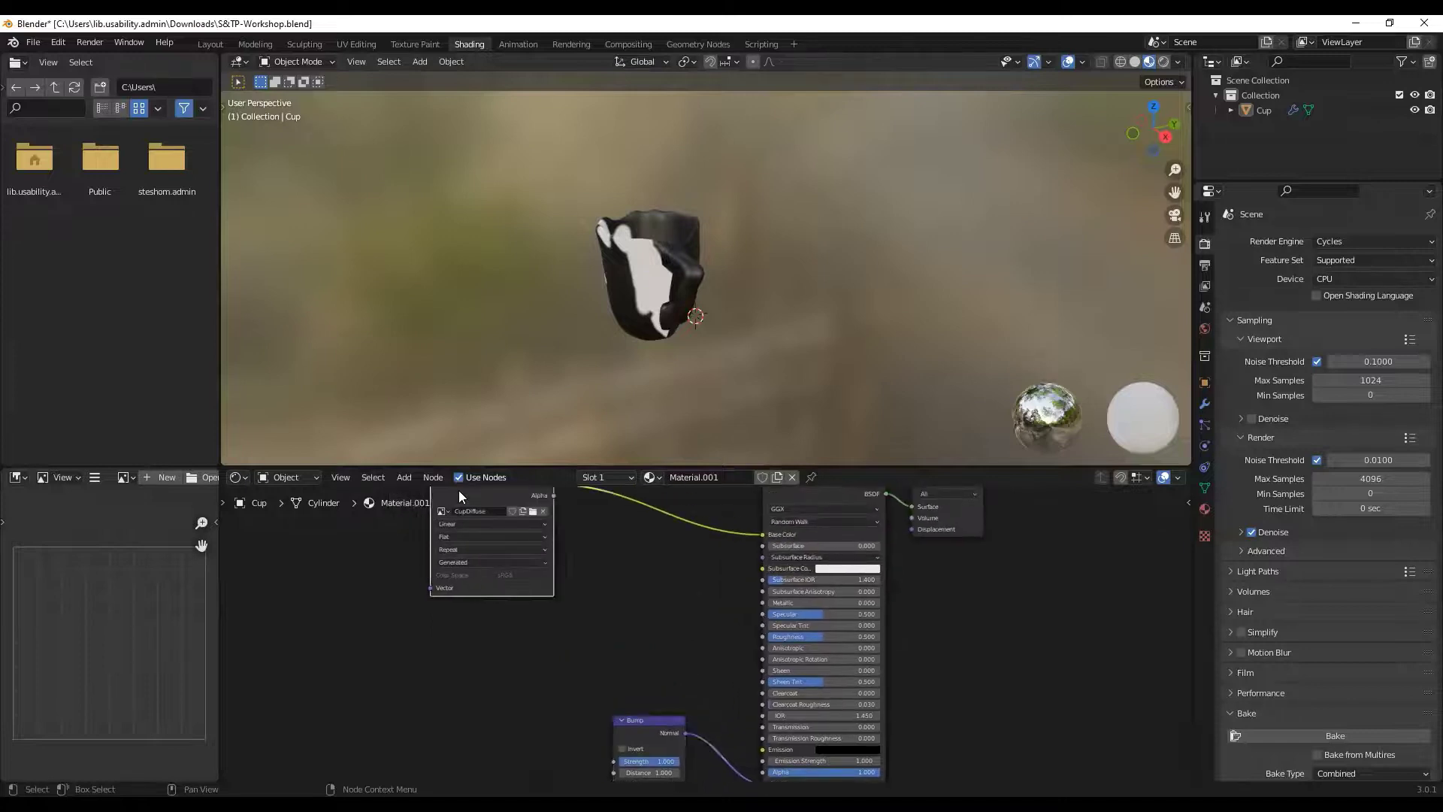
left_click_drag(460, 490, 456, 680)
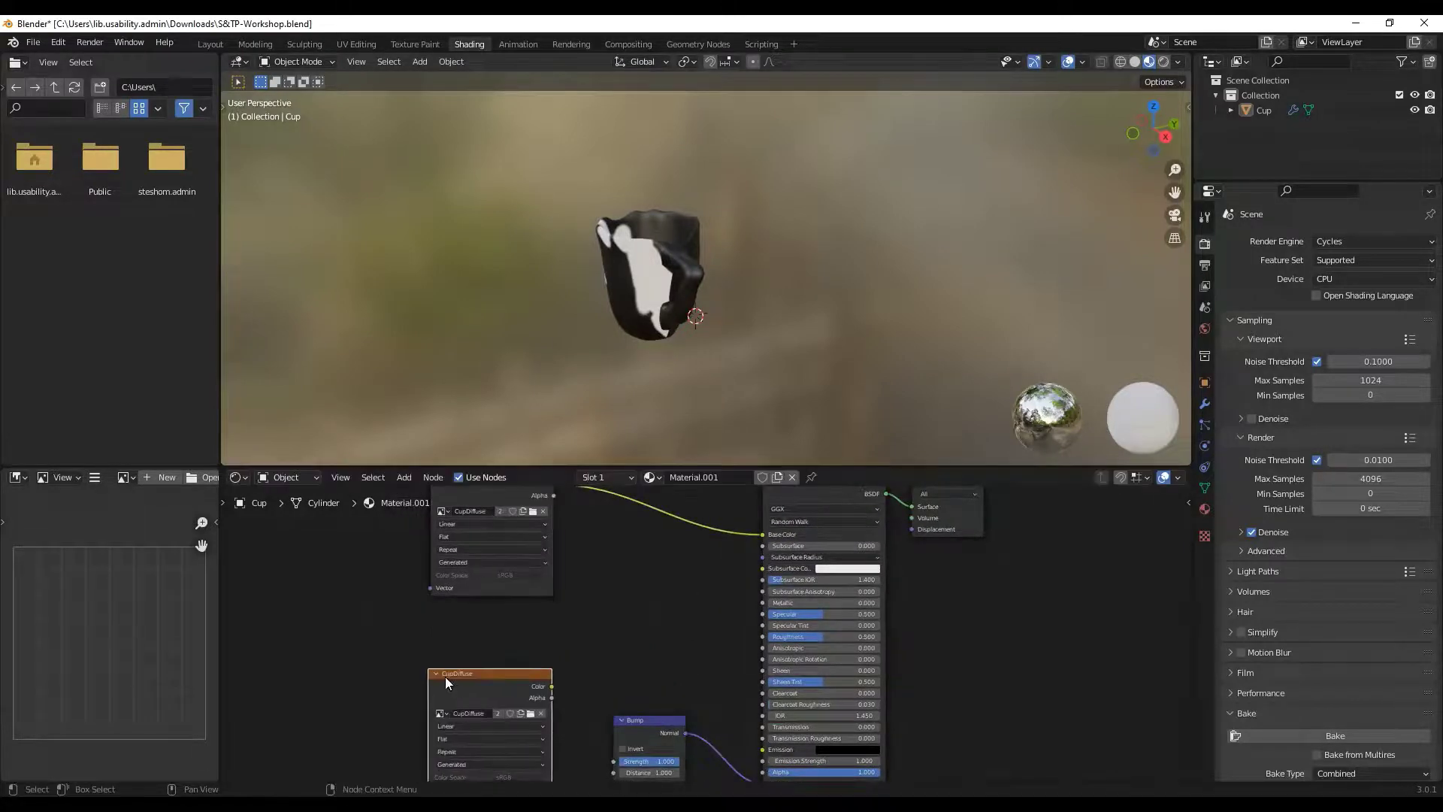
middle_click_drag(438, 609, 333, 523)
left_click(337, 624)
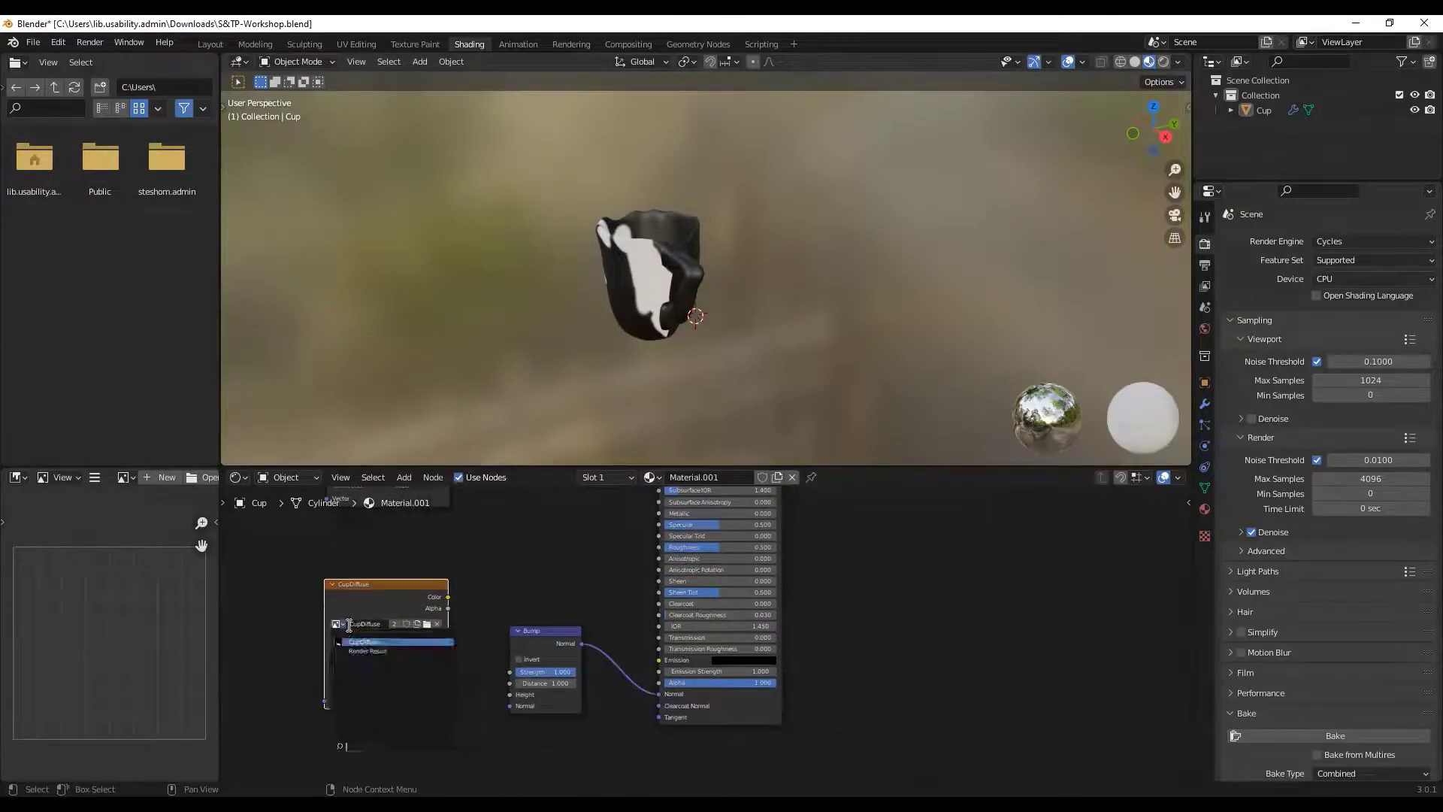
left_click(434, 625)
Step: Create a new image named cupNormal in the copied node and connect its Color output to the Bump node's Height
left_click(358, 622)
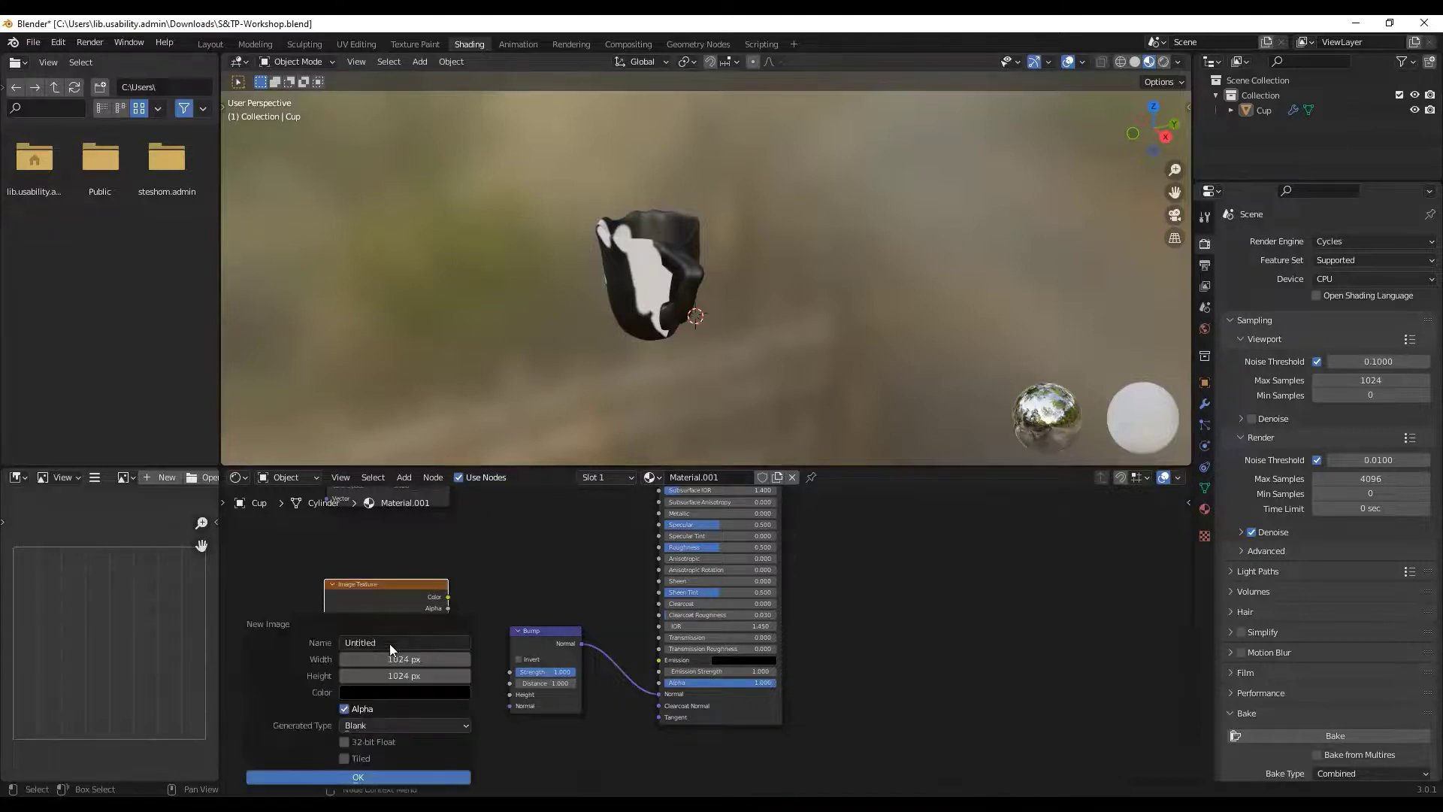
type("cupNormal")
key("Return")
left_click(334, 777)
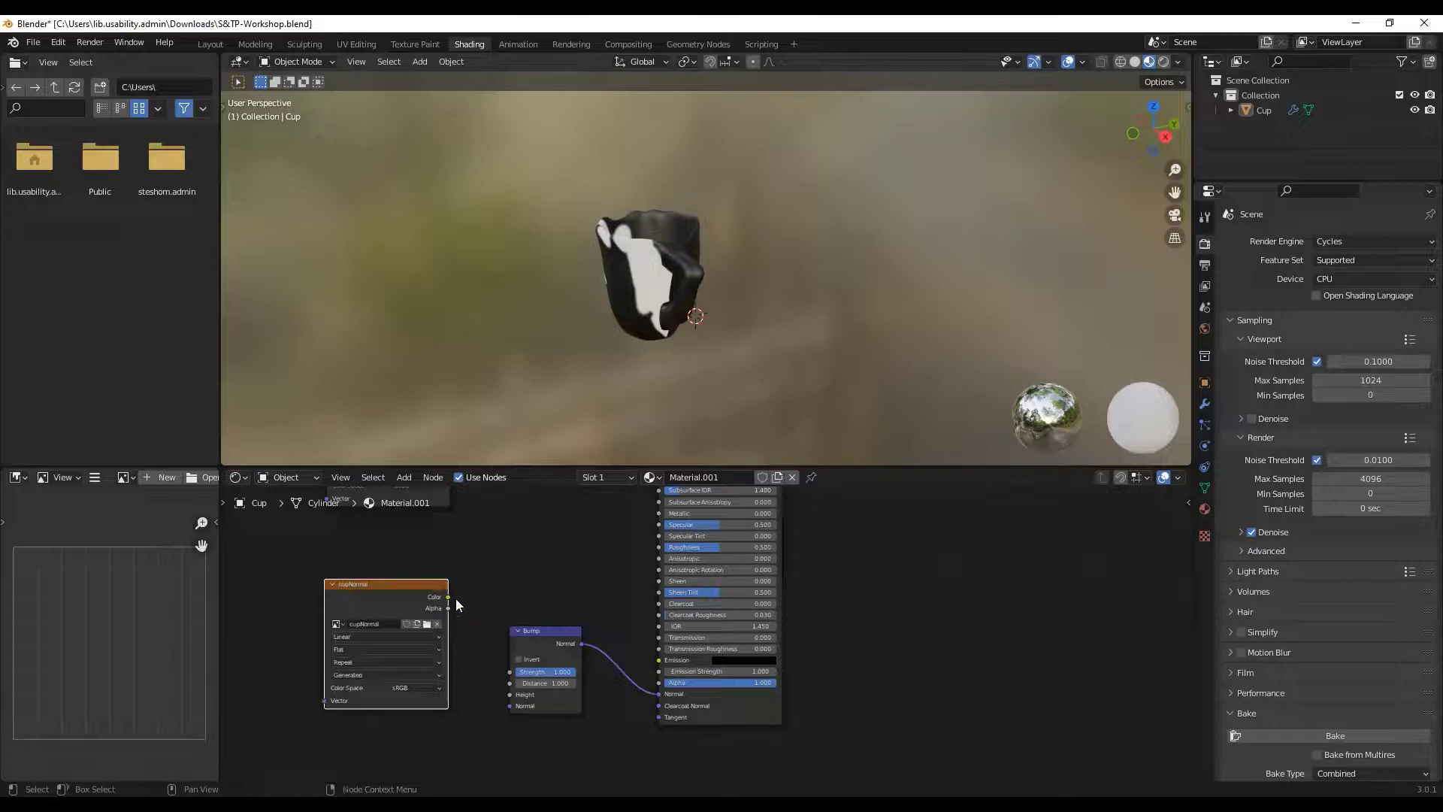
left_click_drag(449, 597, 495, 654)
left_click_drag(517, 697, 511, 695)
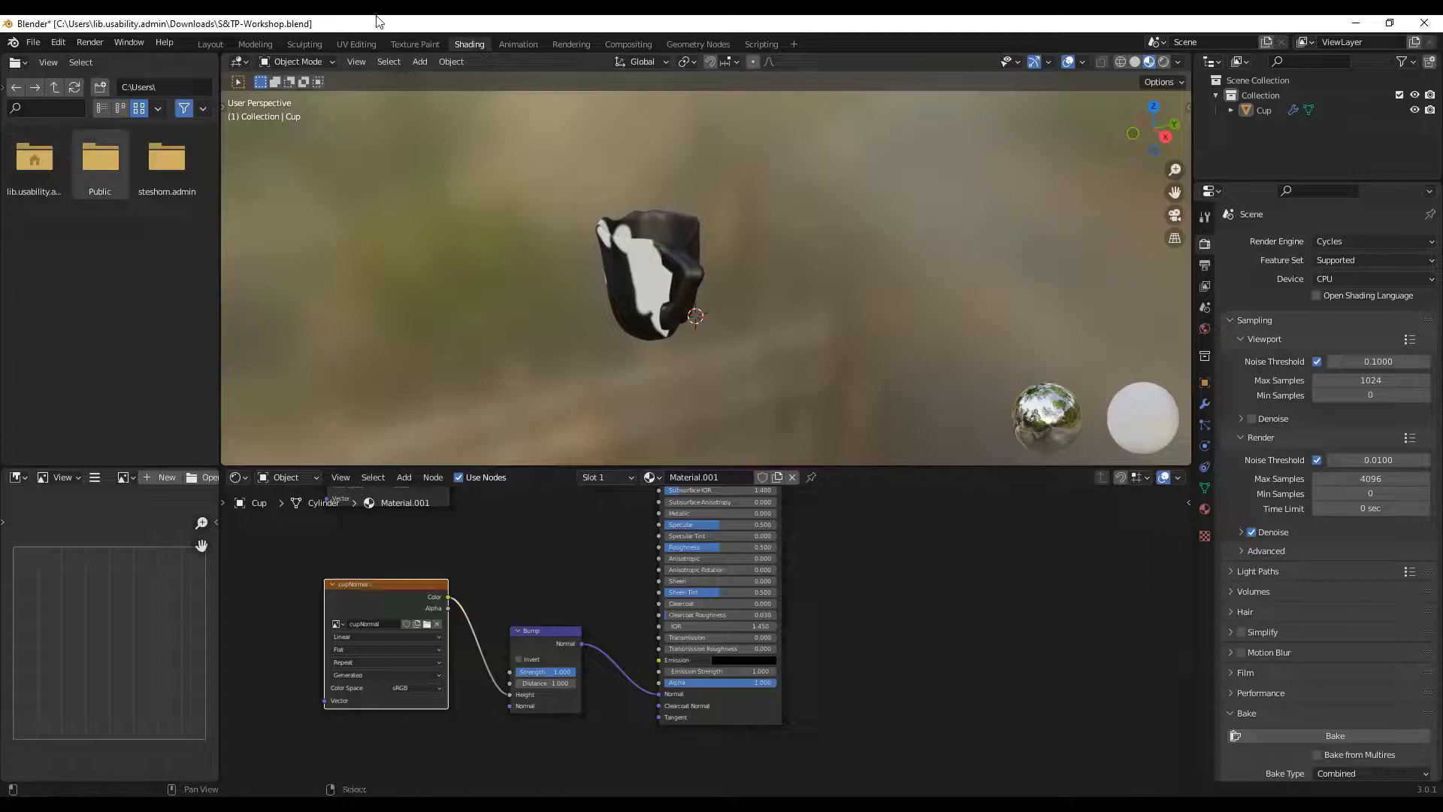
Step: Show the cupNormal image in the Texture Paint workspace, and view its Save As options before dismissing the file window
left_click(415, 44)
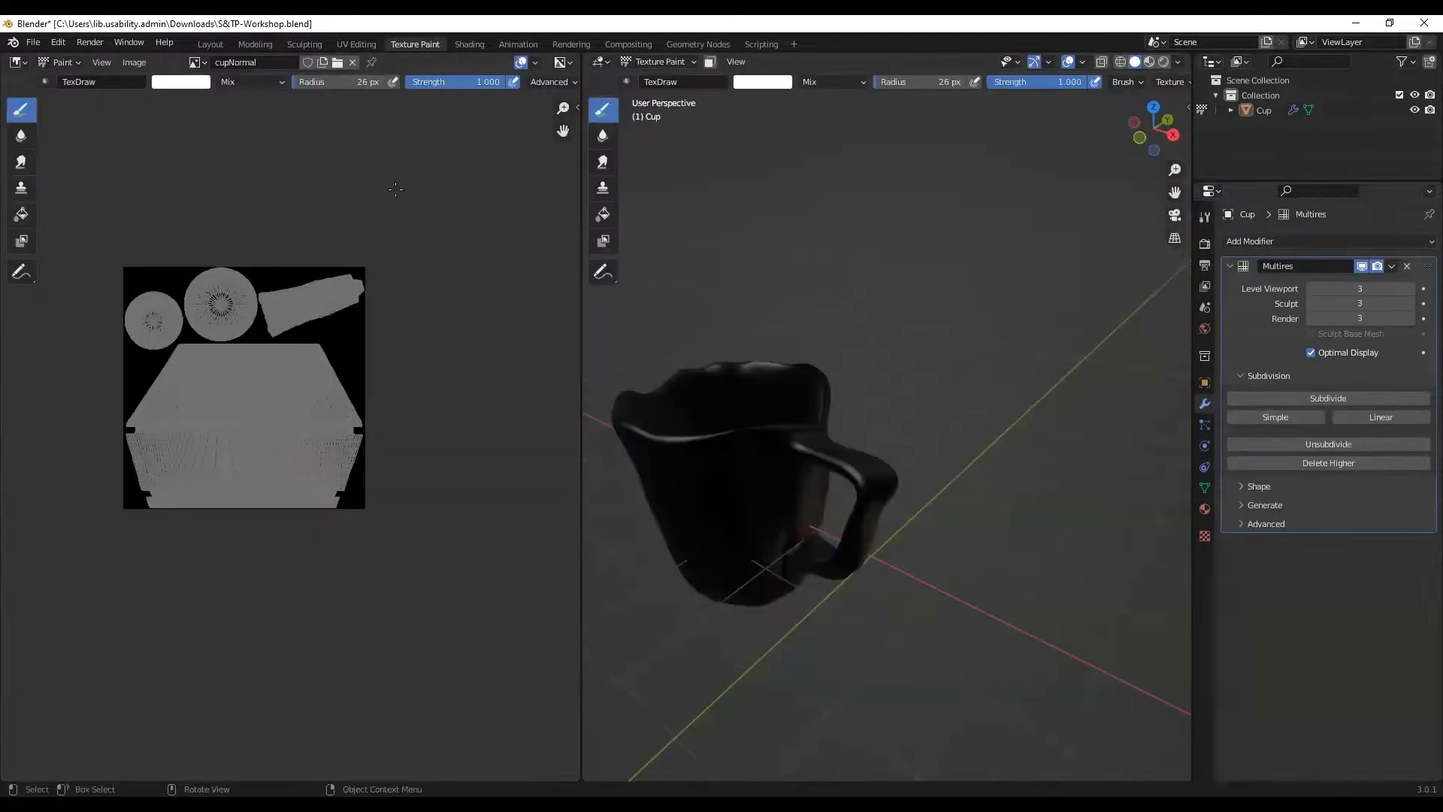
left_click(134, 62)
left_click(159, 197)
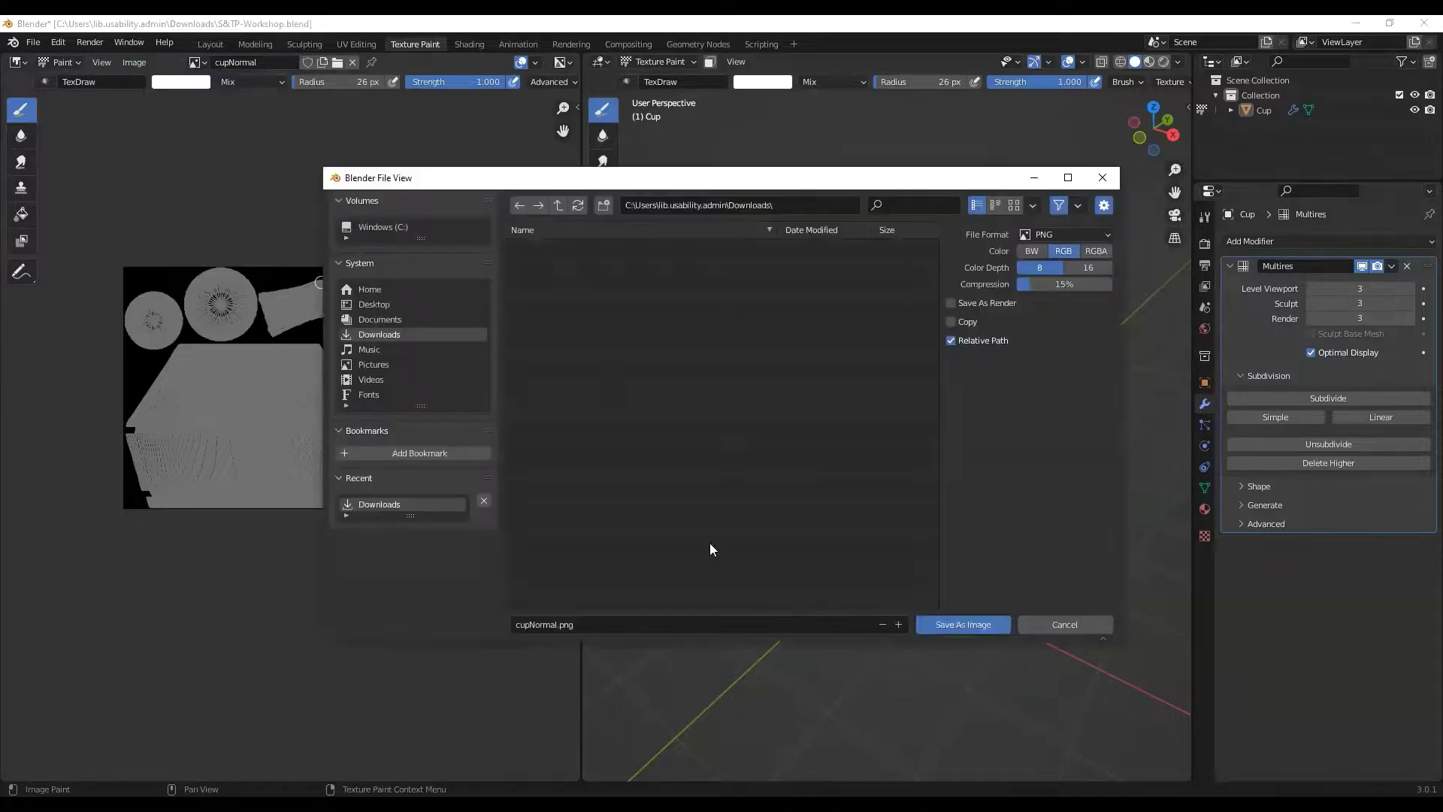
left_click(248, 117)
left_click(1033, 180)
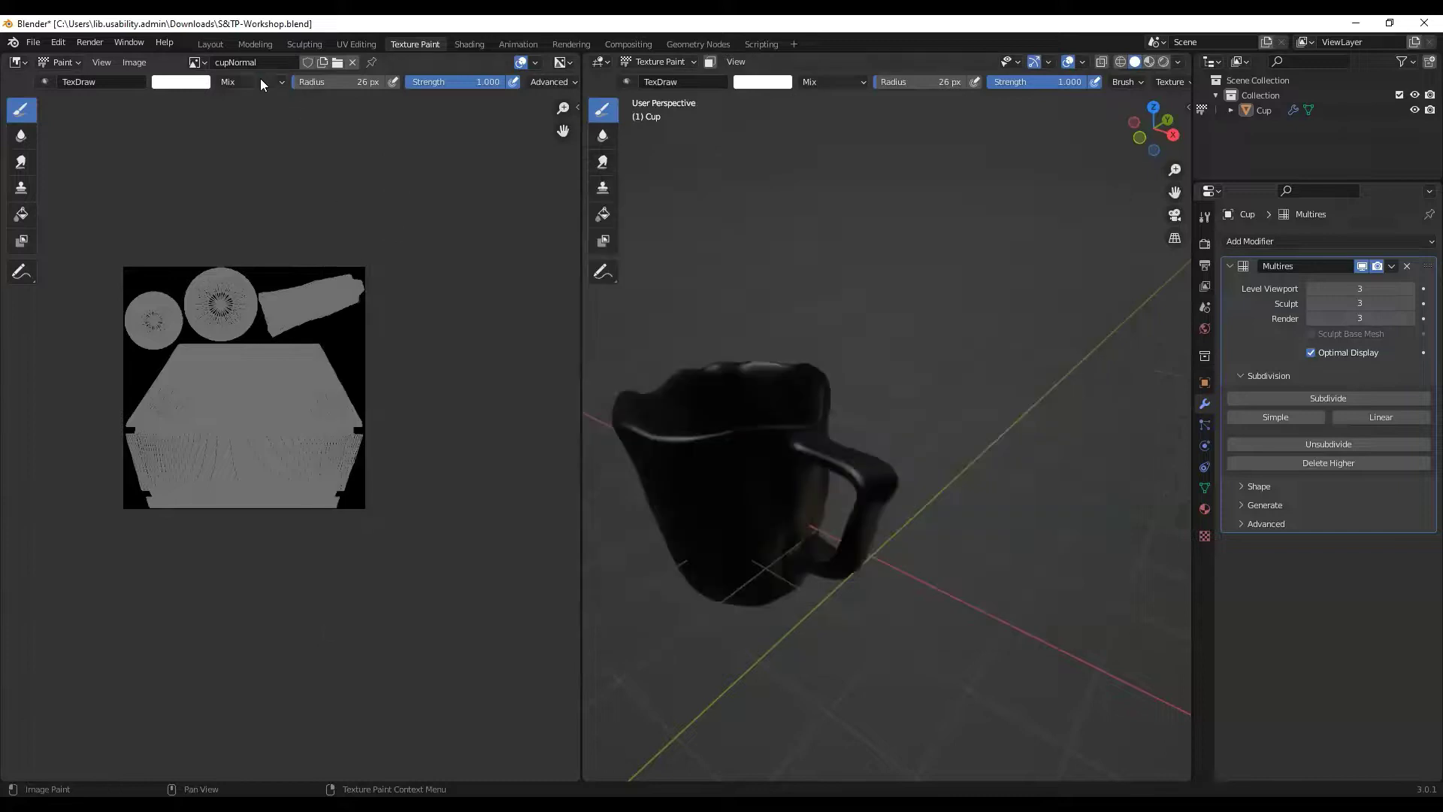
Step: Display the CupDiffuse image in the image editor, and switch back to the cupNormal image
left_click(195, 62)
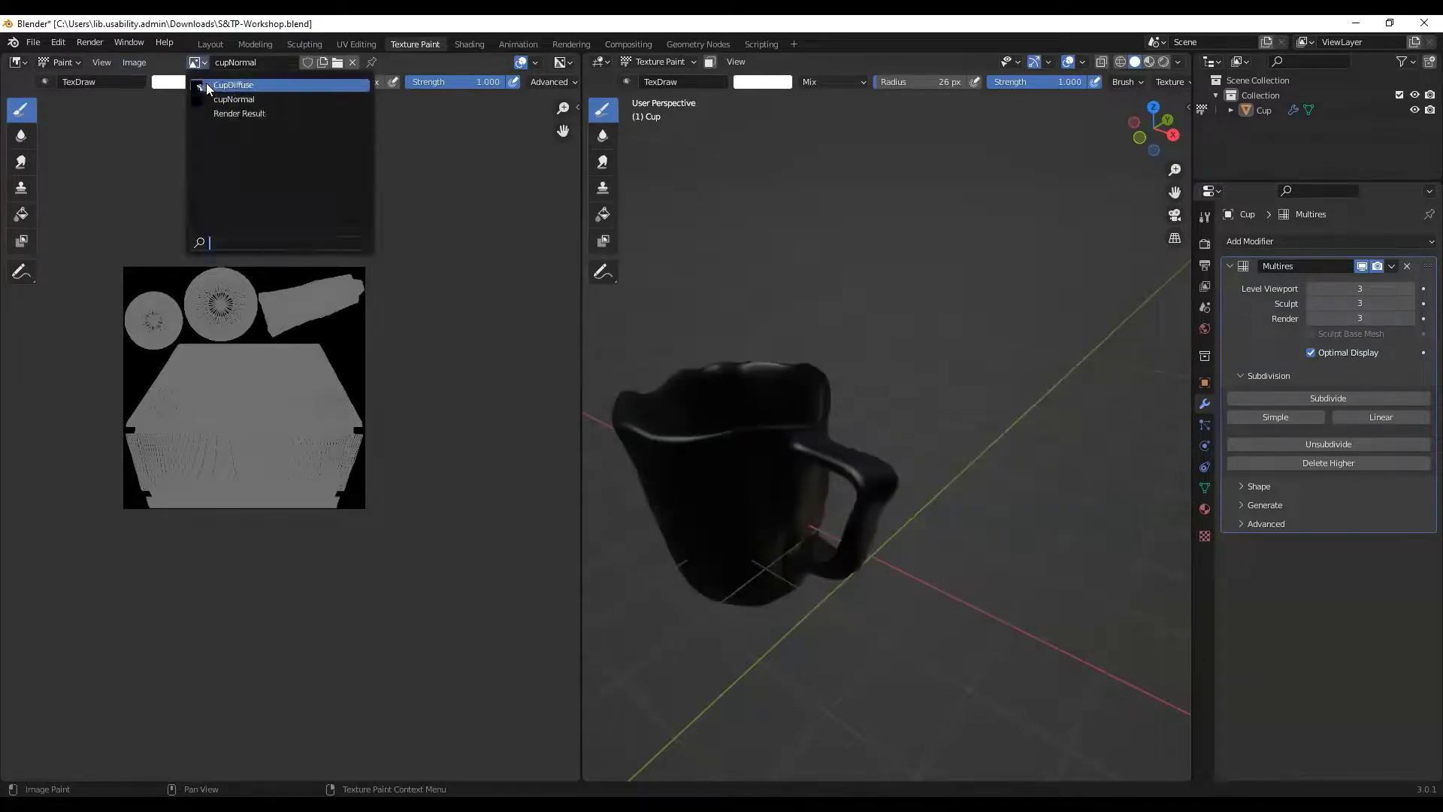
left_click(229, 84)
left_click(194, 62)
left_click(226, 99)
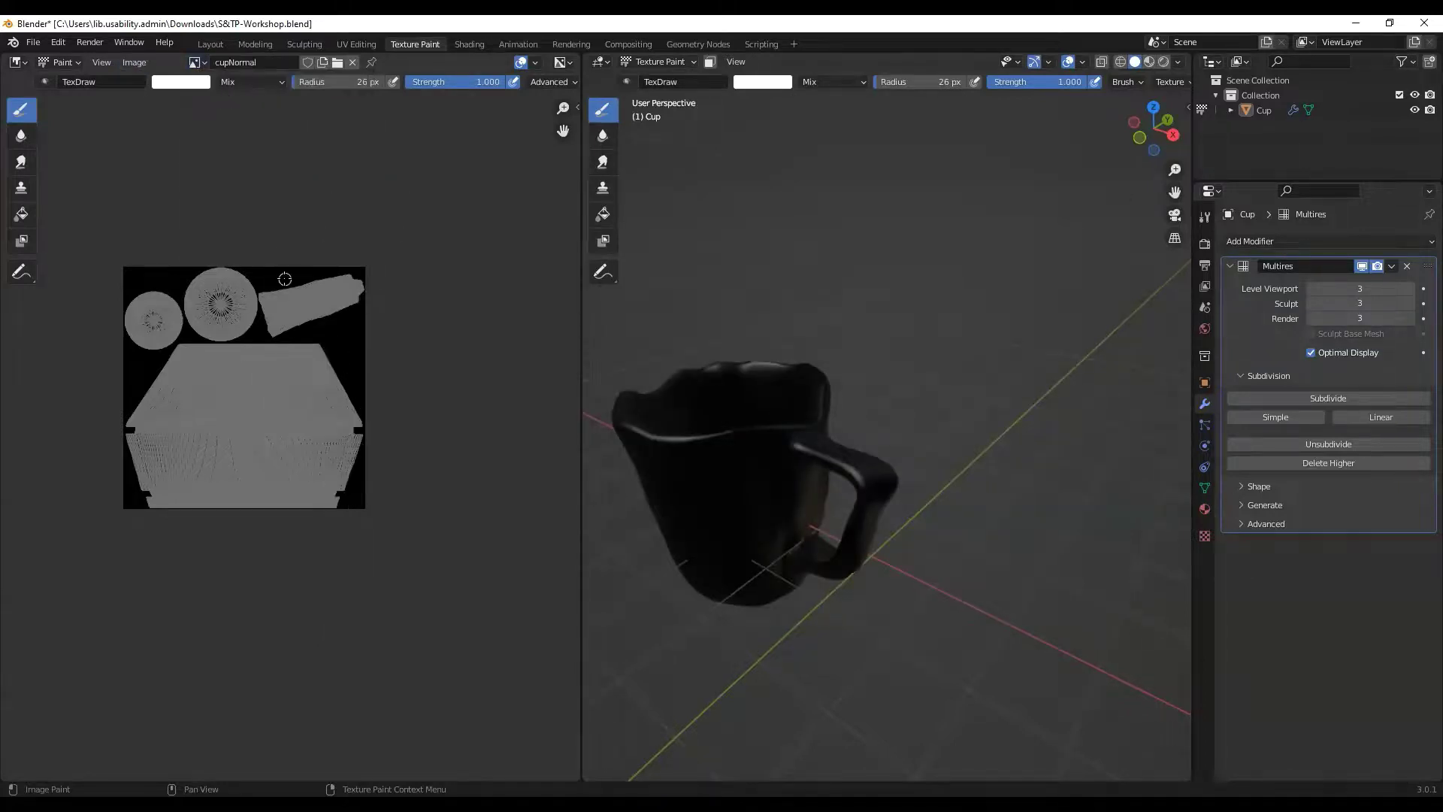
middle_click_drag(791, 375, 794, 355)
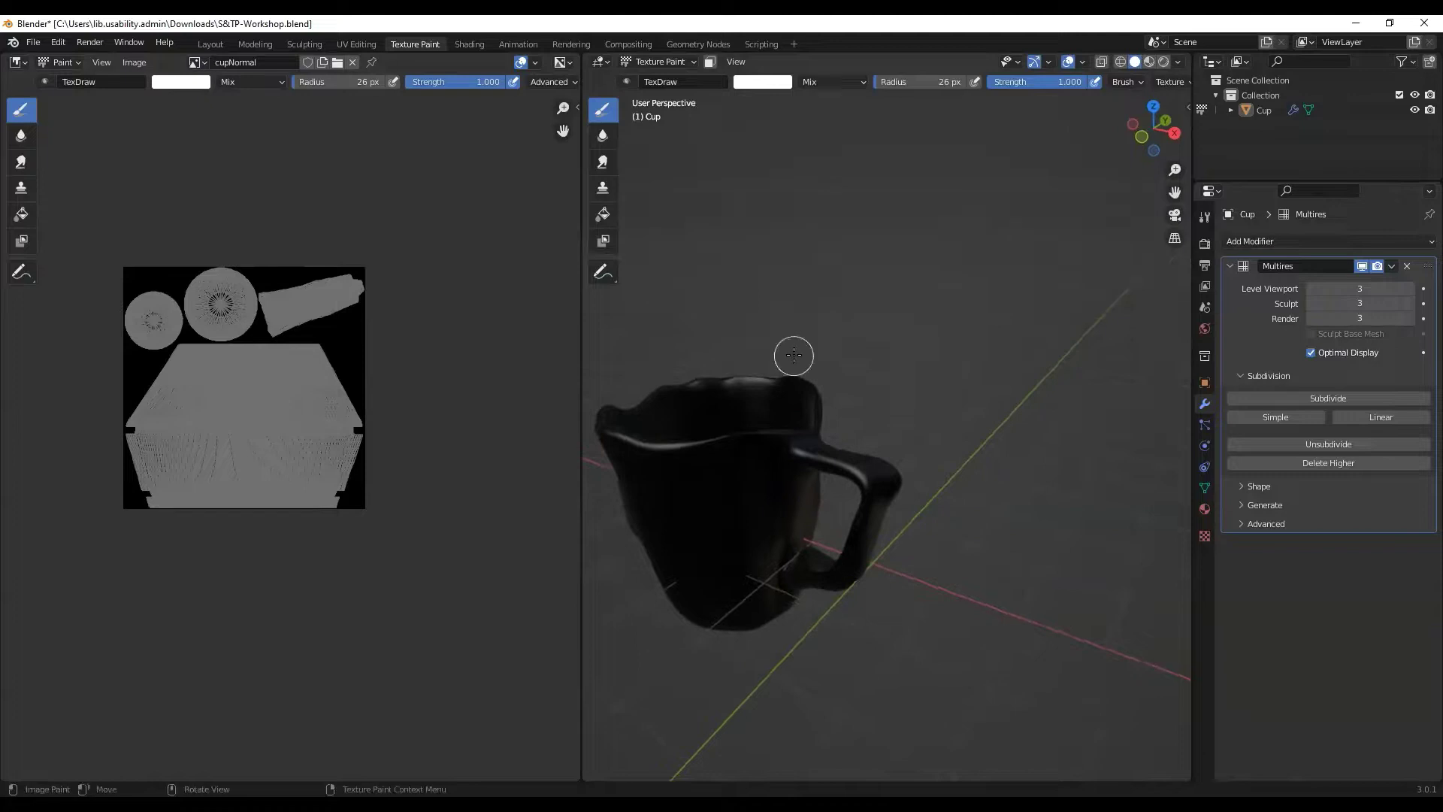
Step: Fill the whole cupNormal image with a mid grey using the Fill tool
left_click(21, 214)
left_click(176, 83)
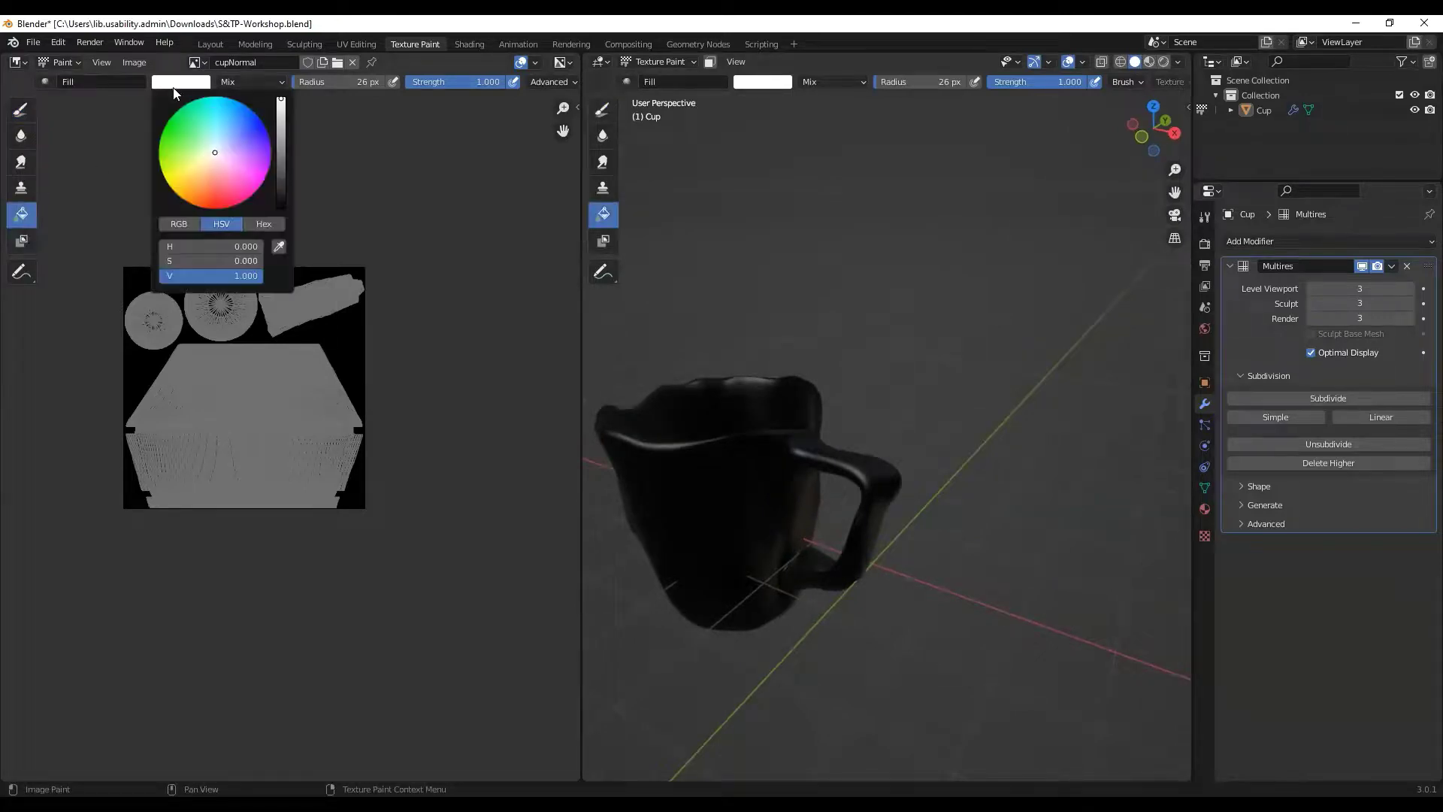
left_click_drag(284, 131, 281, 174)
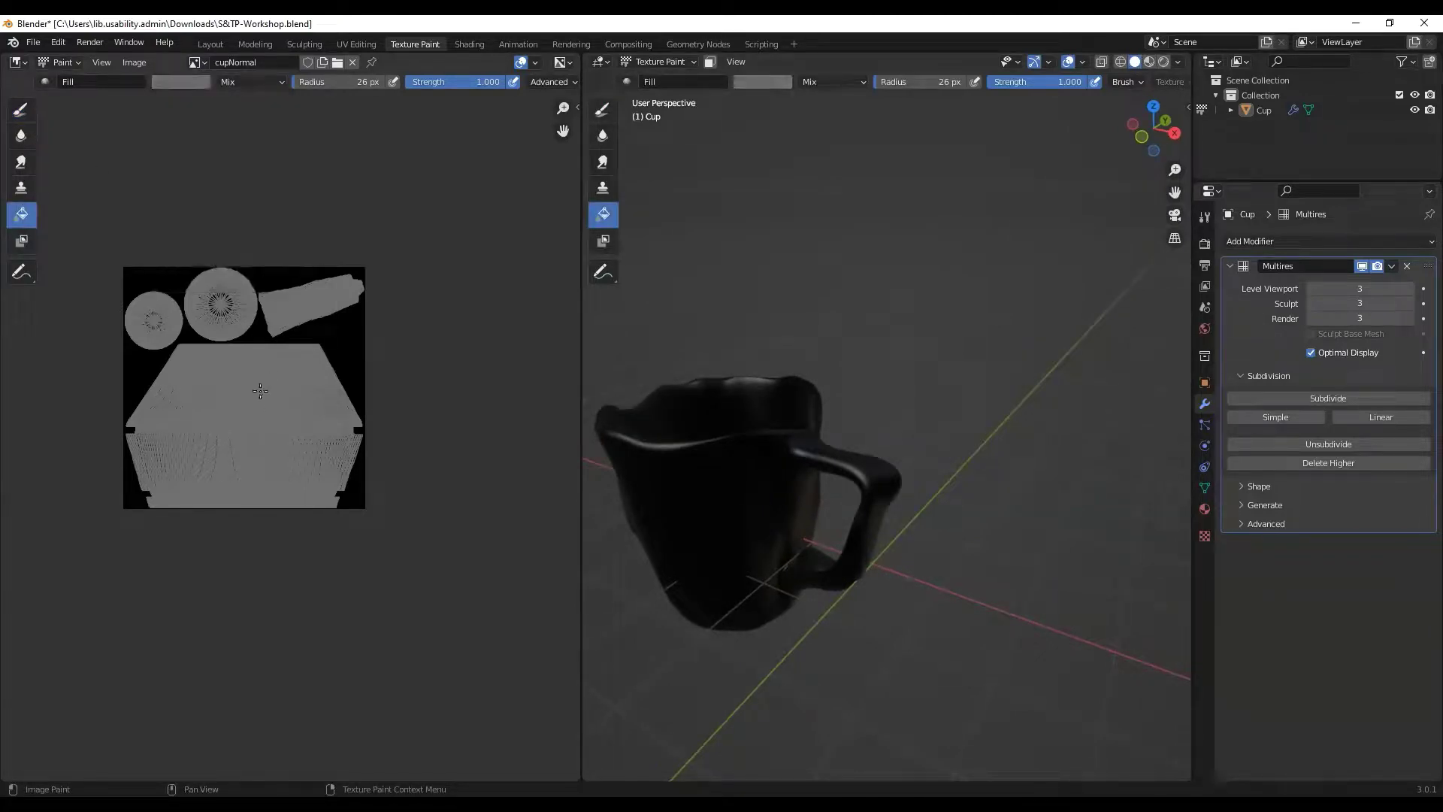
left_click(143, 364)
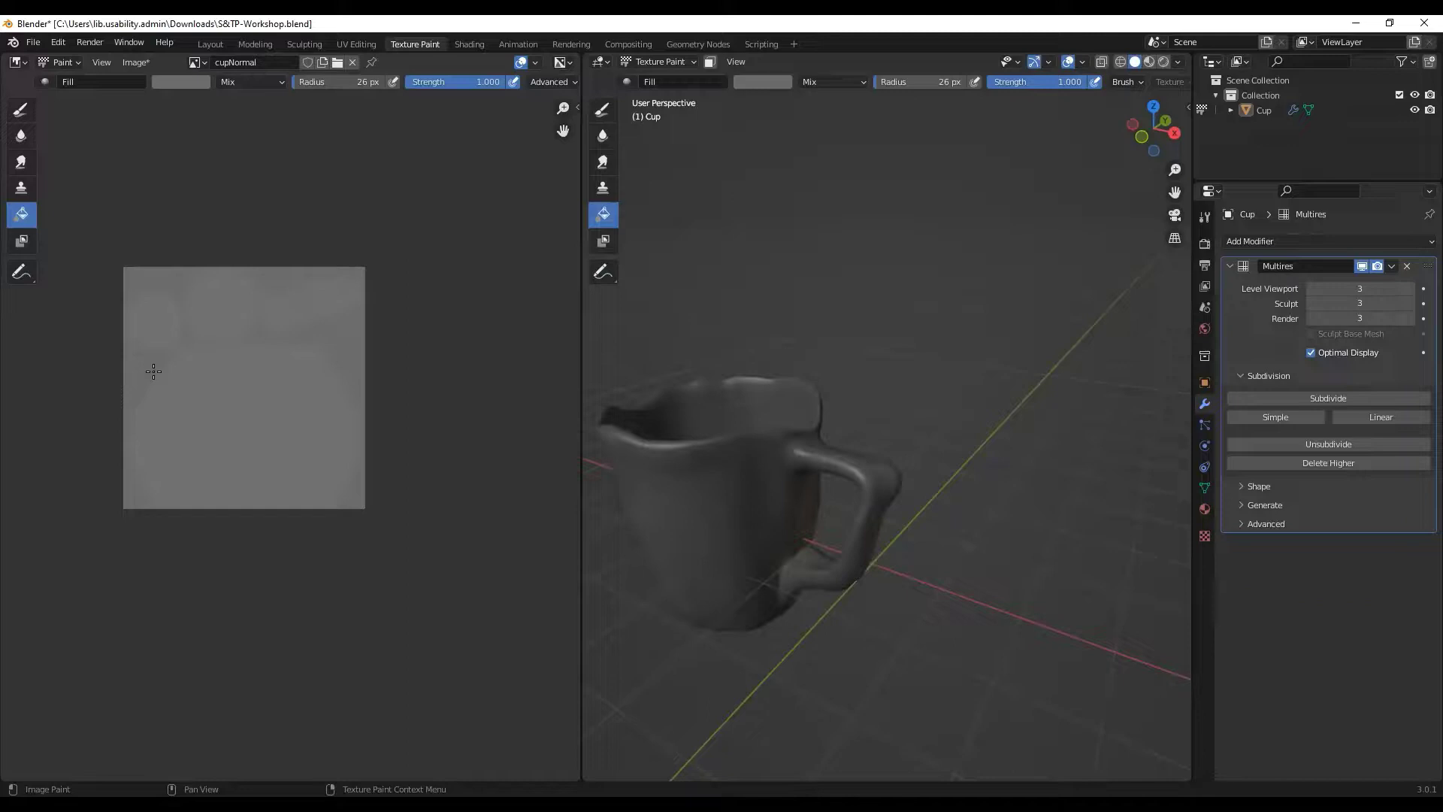
Step: Paint a short white stroke on the outer side of the cup with the Draw brush, keeping cupNormal as the displayed image
left_click(27, 111)
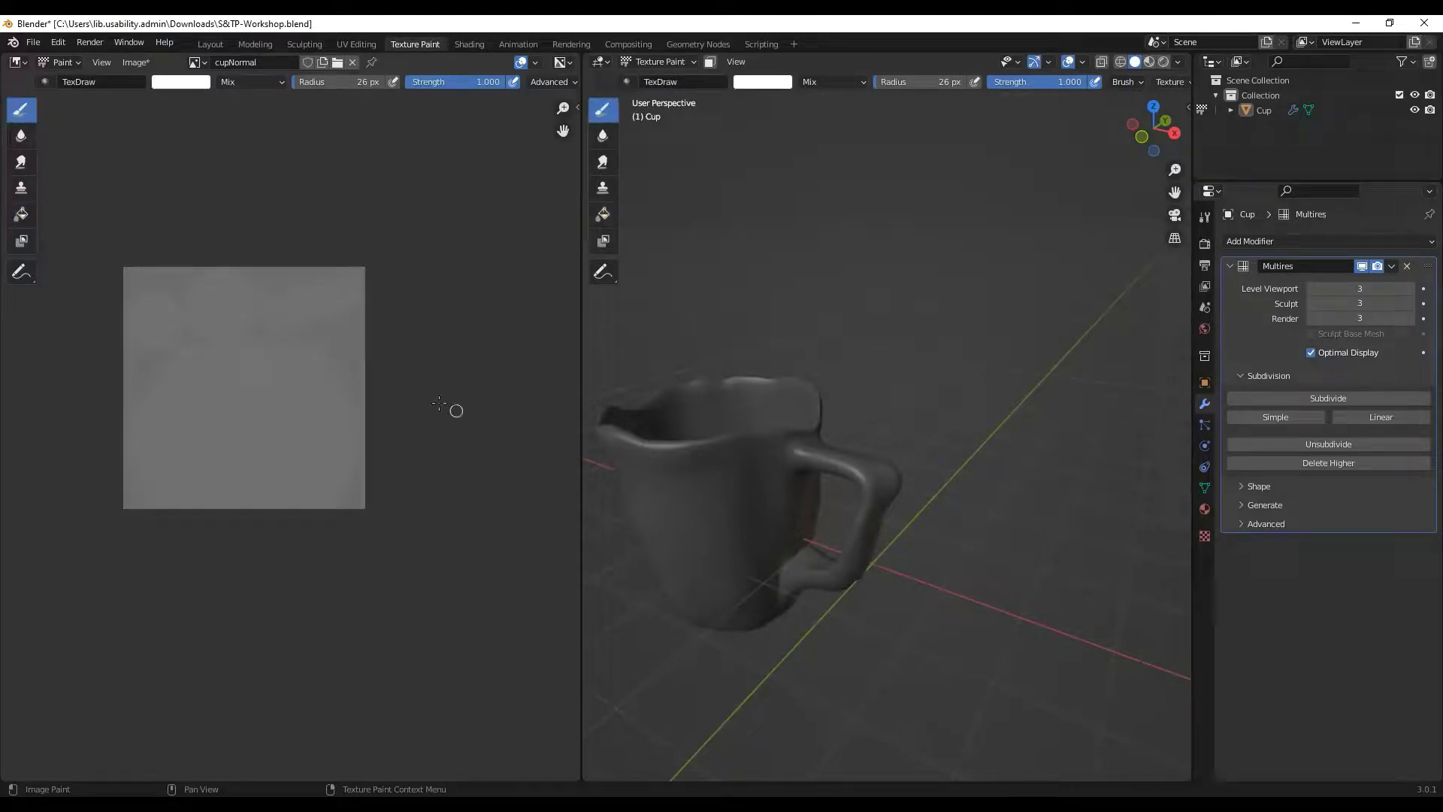
left_click_drag(663, 484, 672, 513)
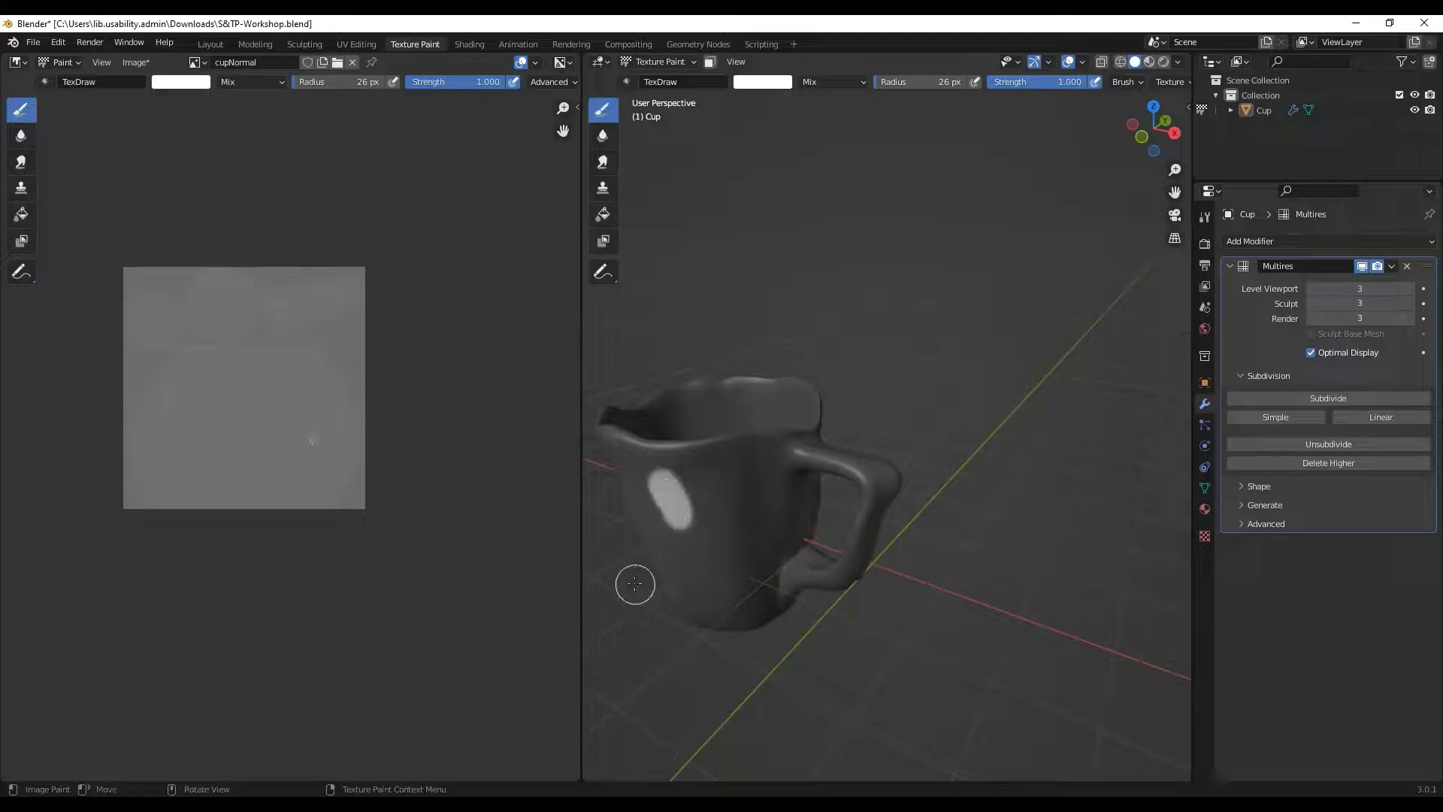
left_click(197, 63)
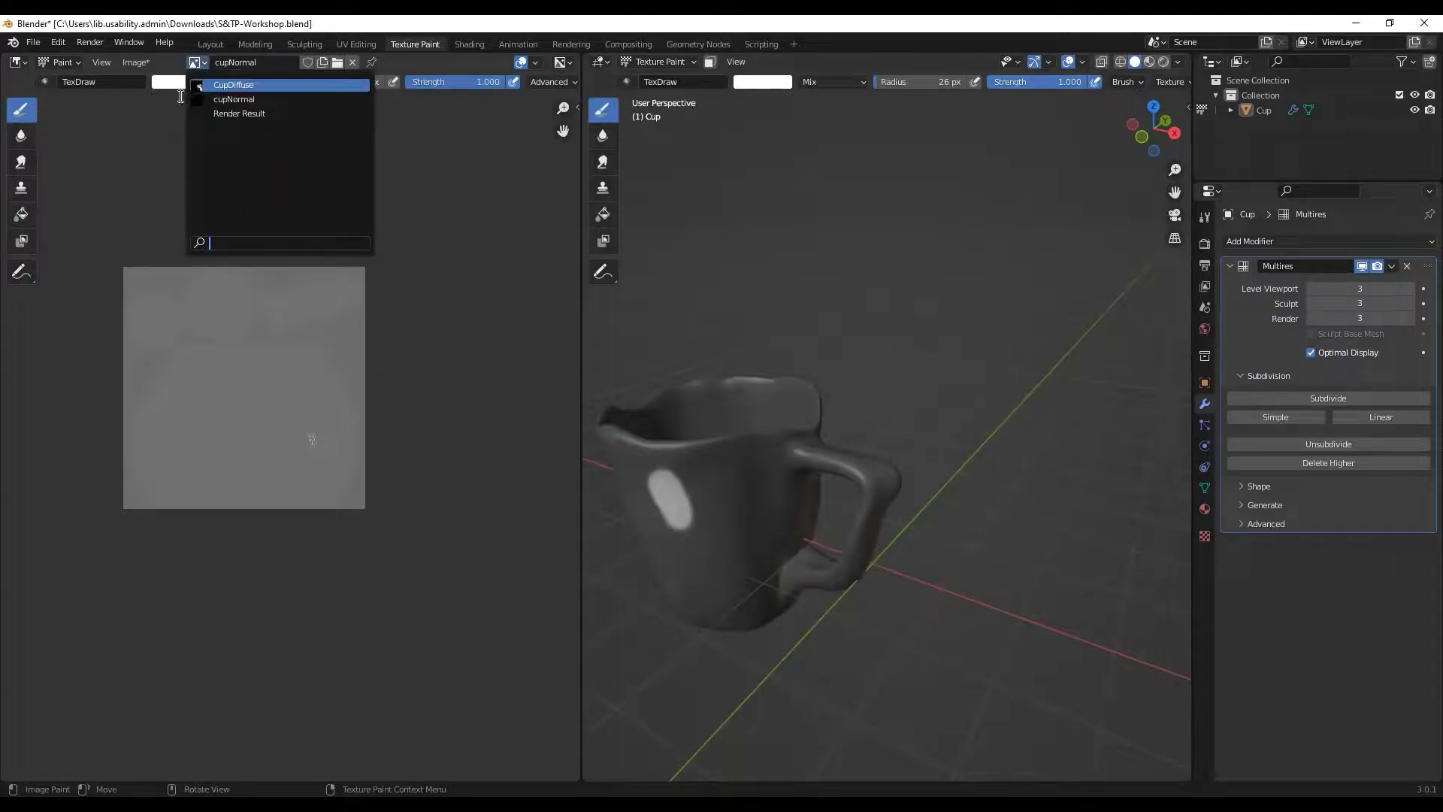
left_click(218, 99)
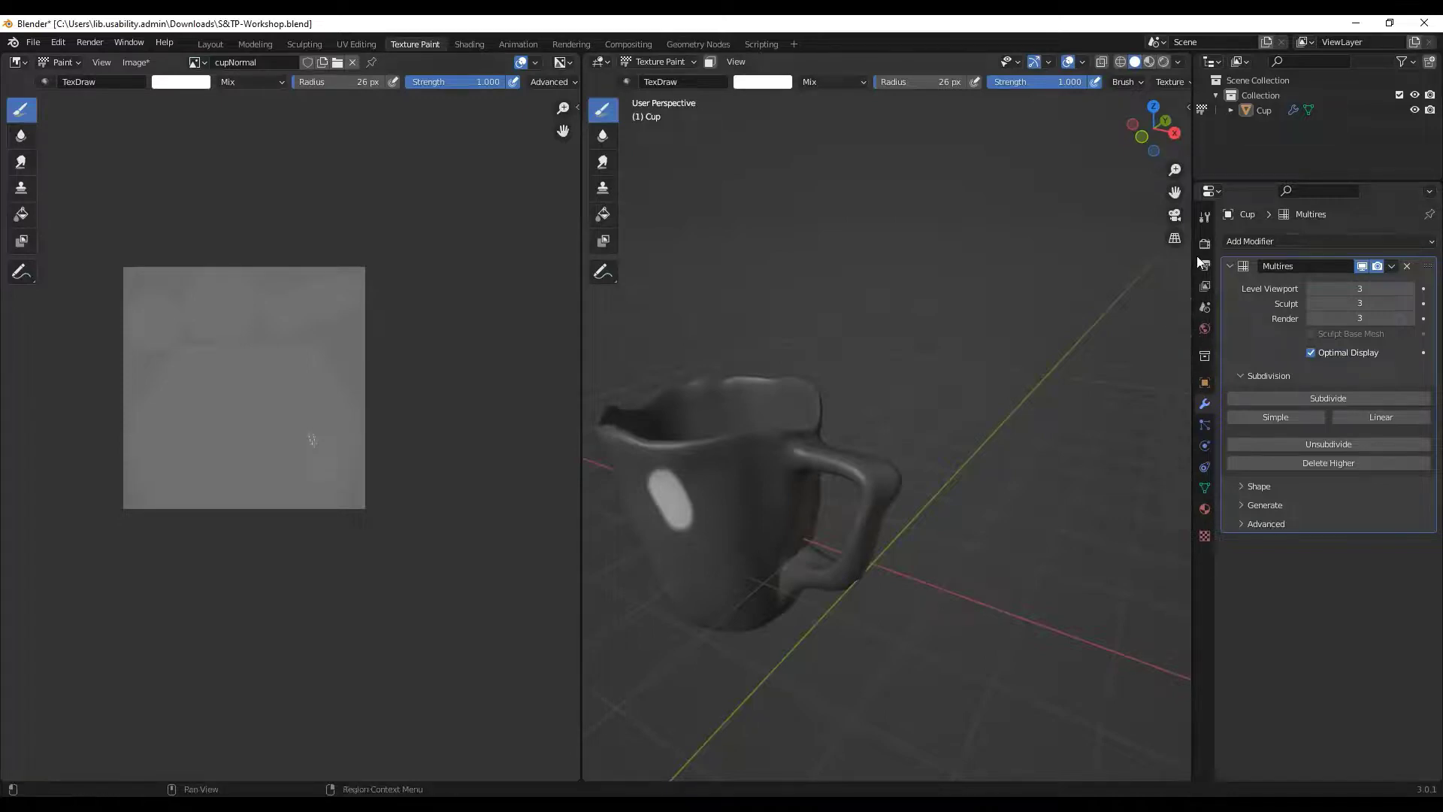
Step: Show the paint tool's texture slots, and examine the CupDiffuse, cupNormal and Bump nodes in the Shading workspace
left_click(1205, 217)
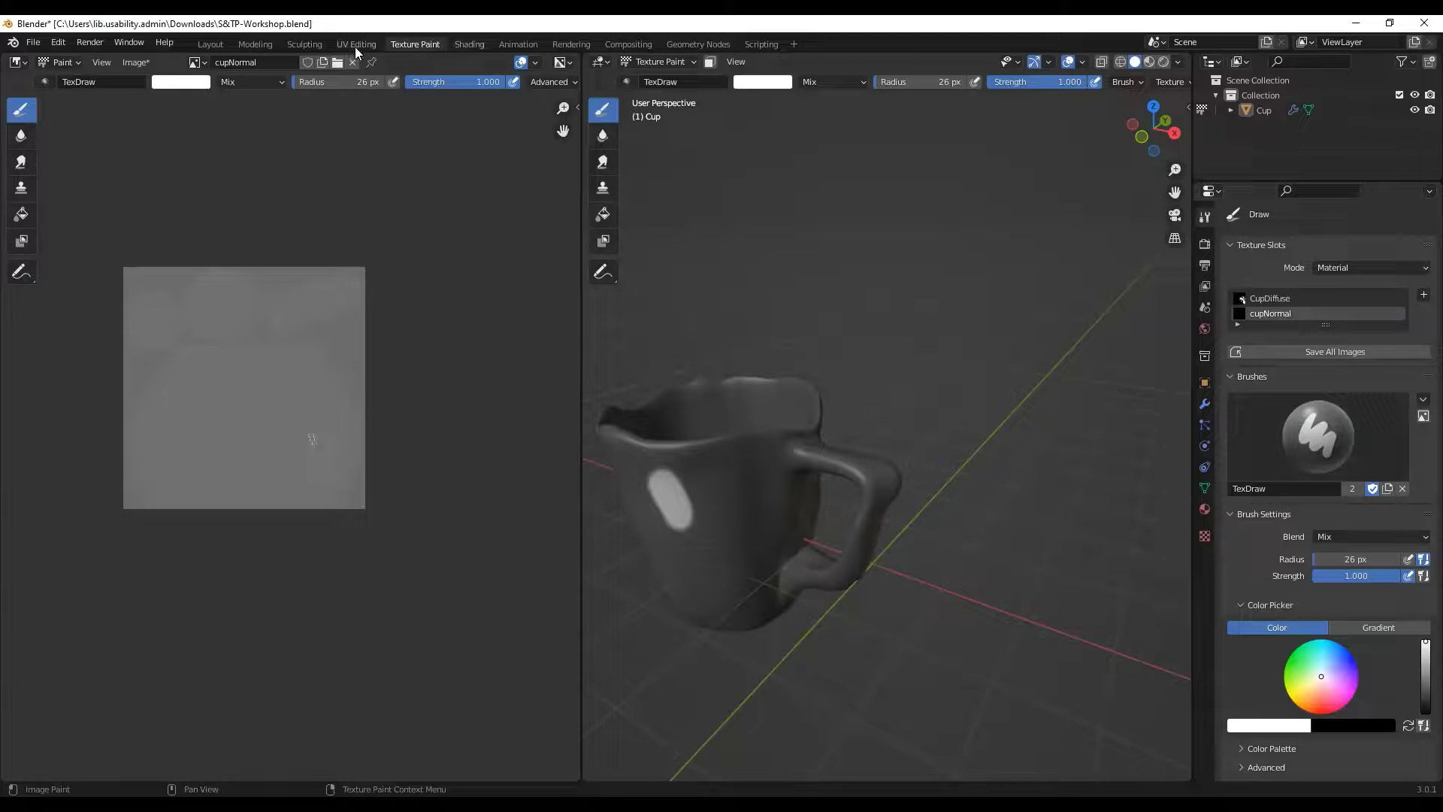
left_click(469, 44)
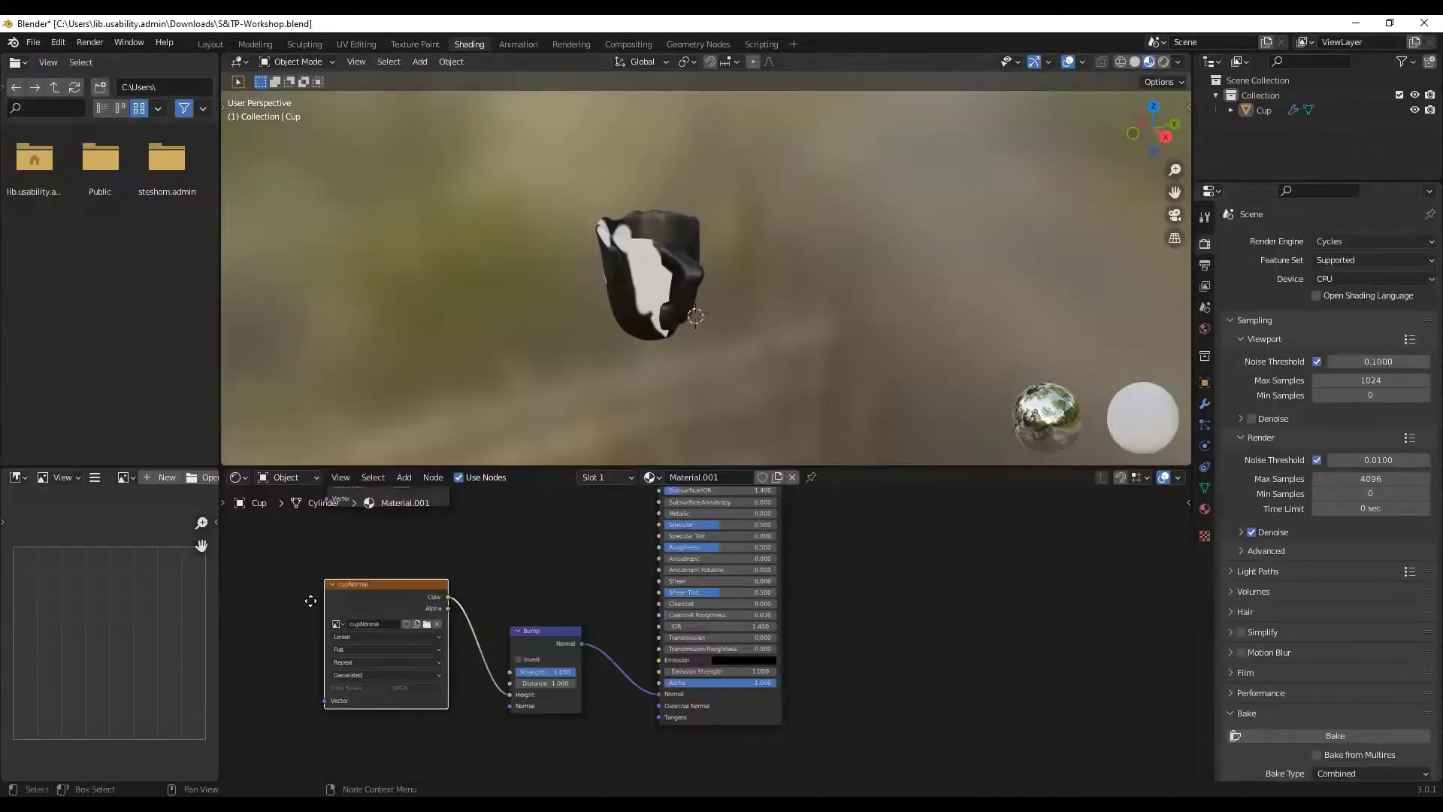
middle_click_drag(312, 602, 403, 676)
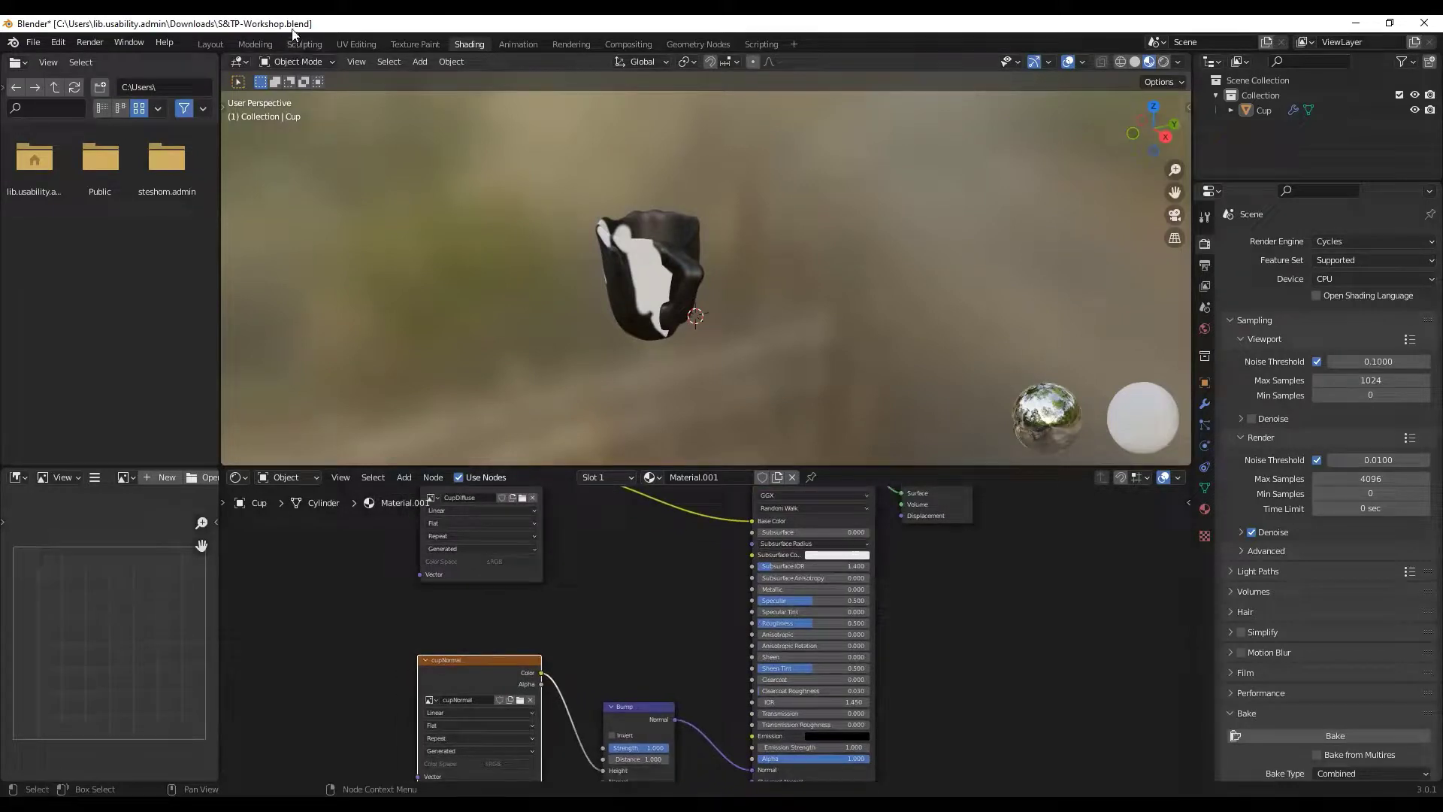
Step: Return to the Texture Paint workspace, try Rendered shading, and set the 3D viewport to Material Preview
left_click(415, 43)
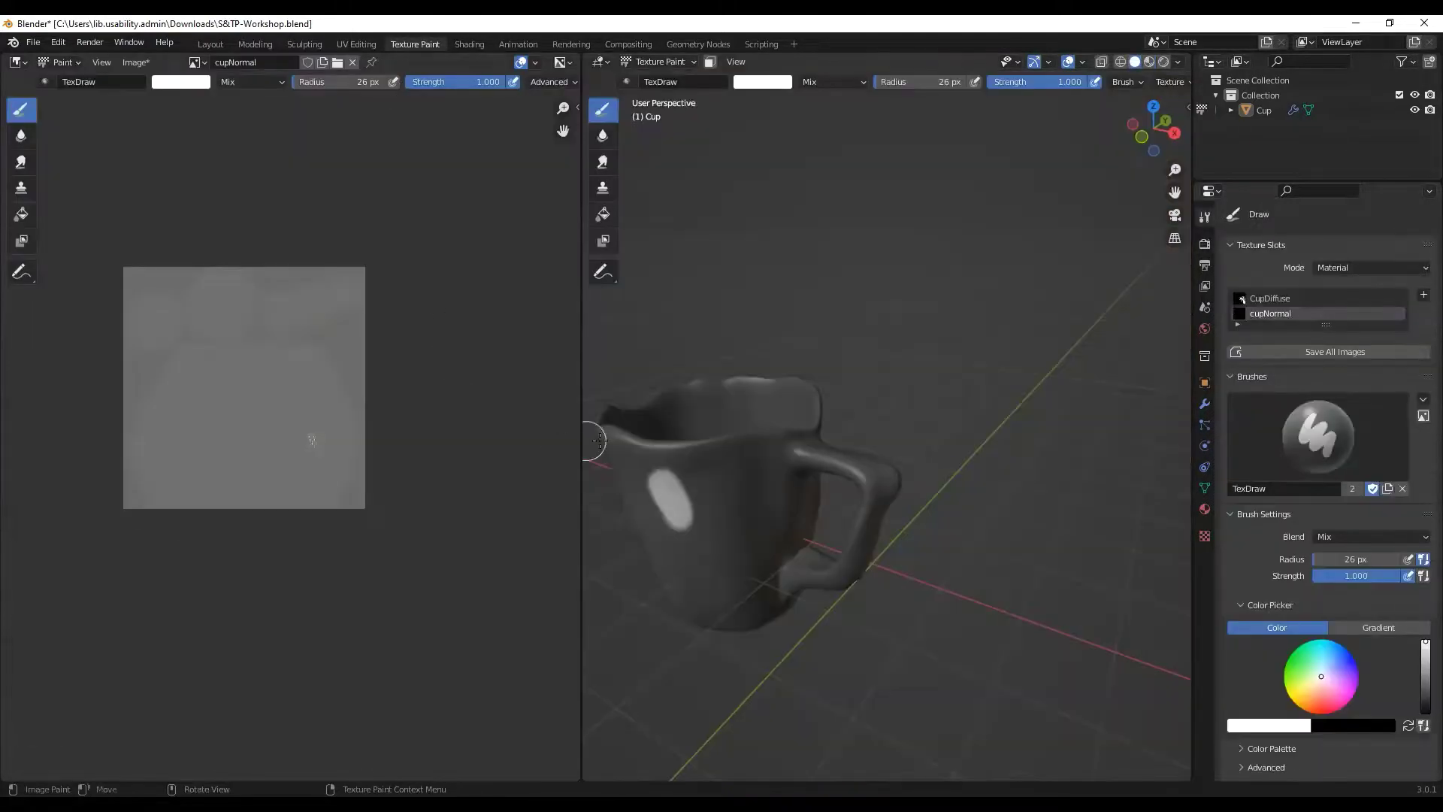
key("z")
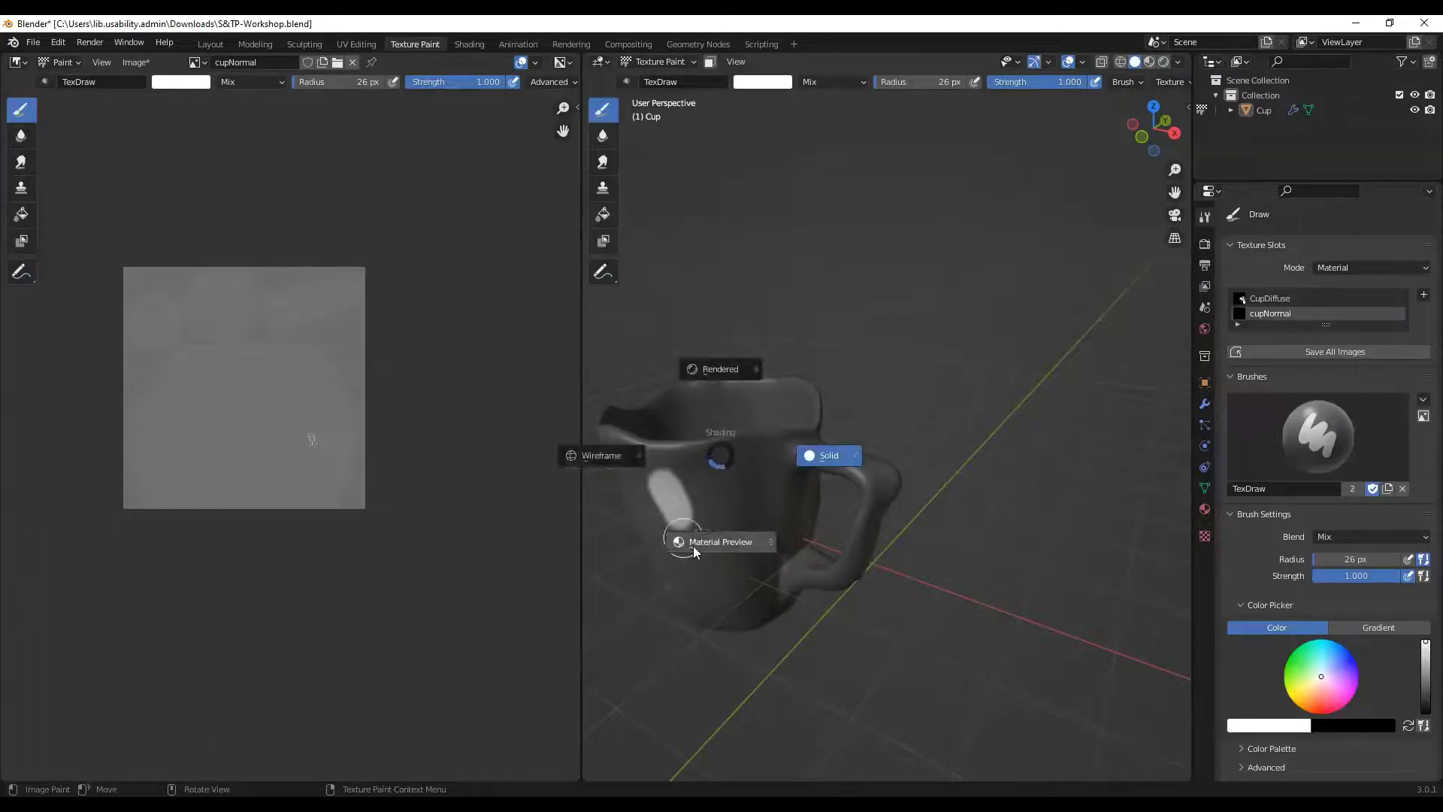
left_click(726, 447)
key("z")
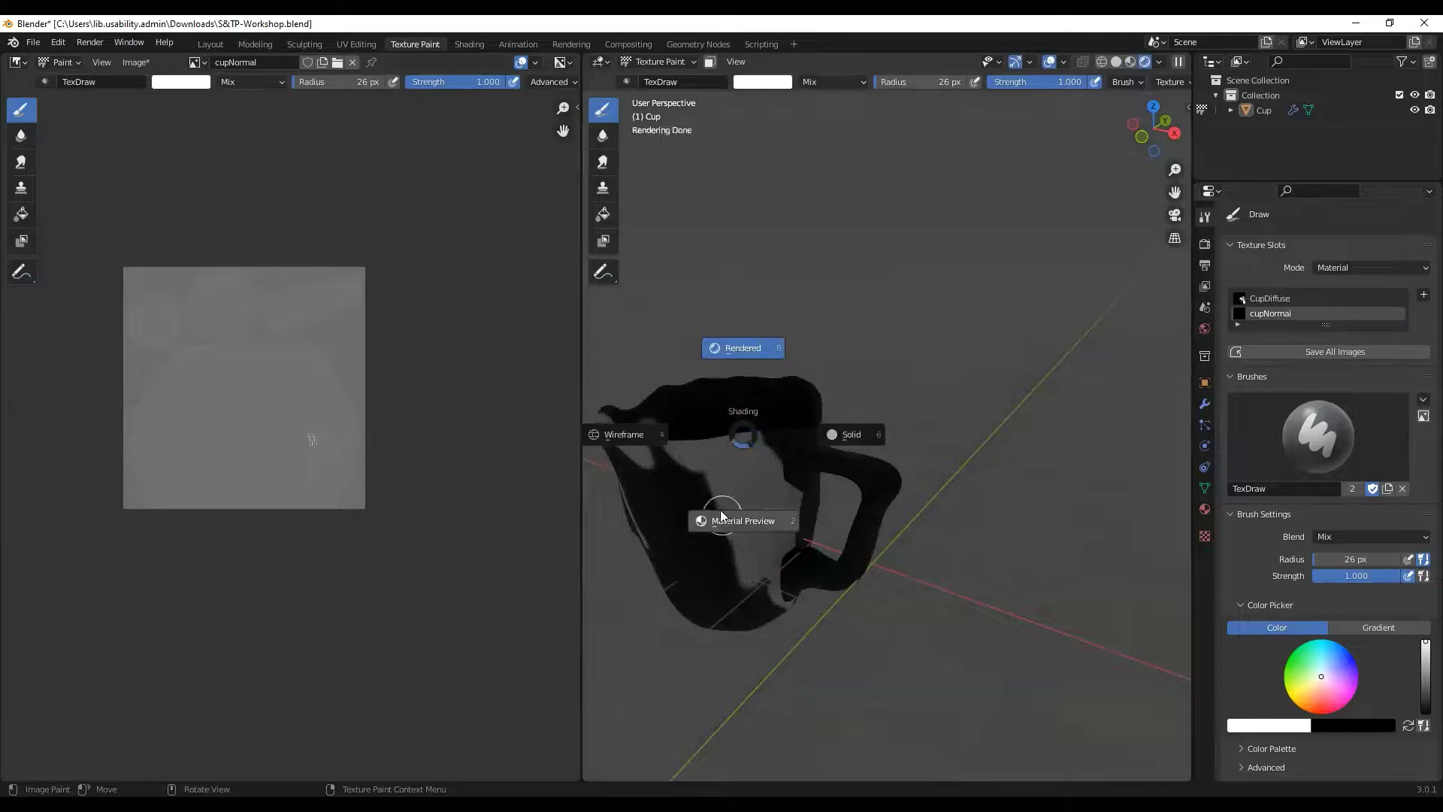
left_click(728, 518)
key("z")
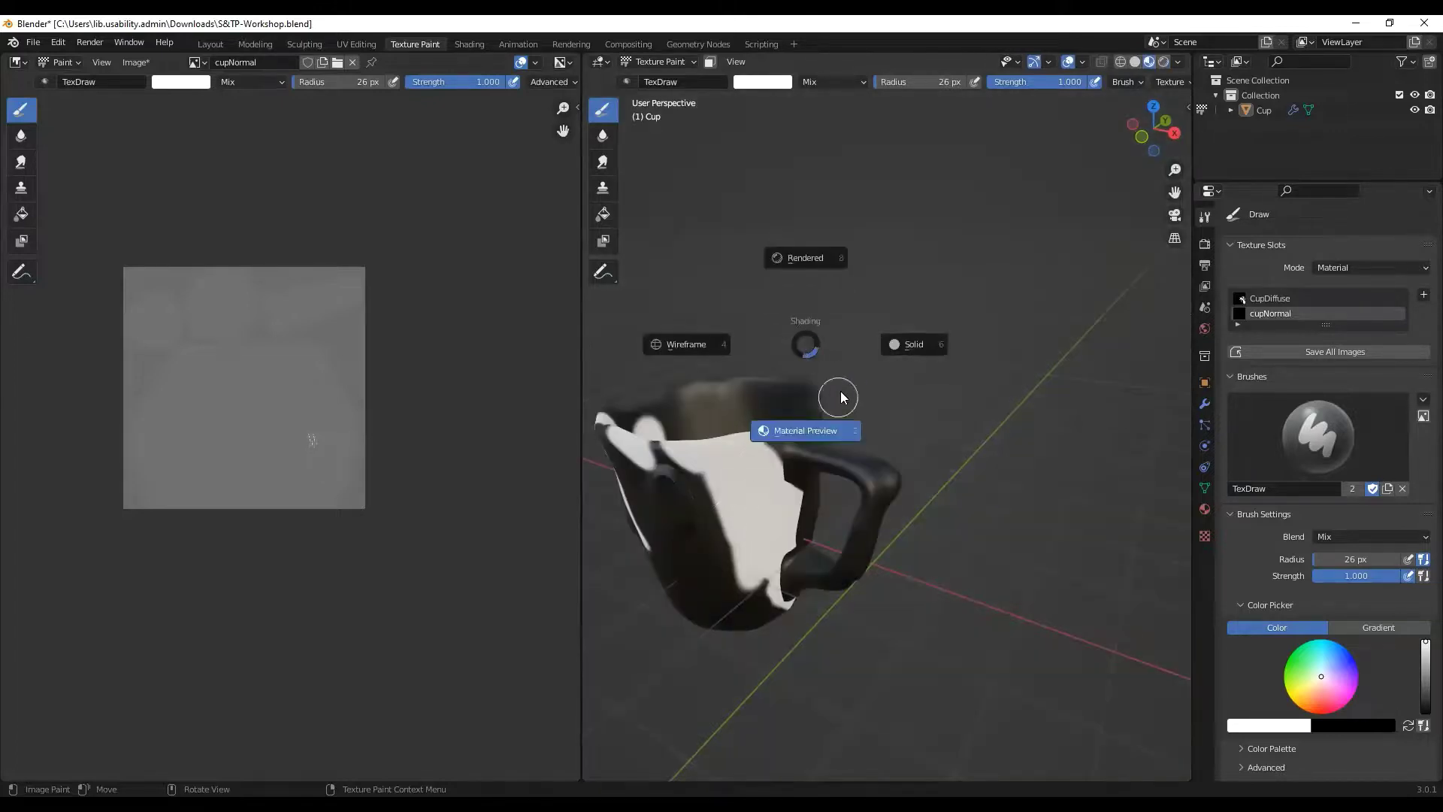
left_click(802, 438)
key("z")
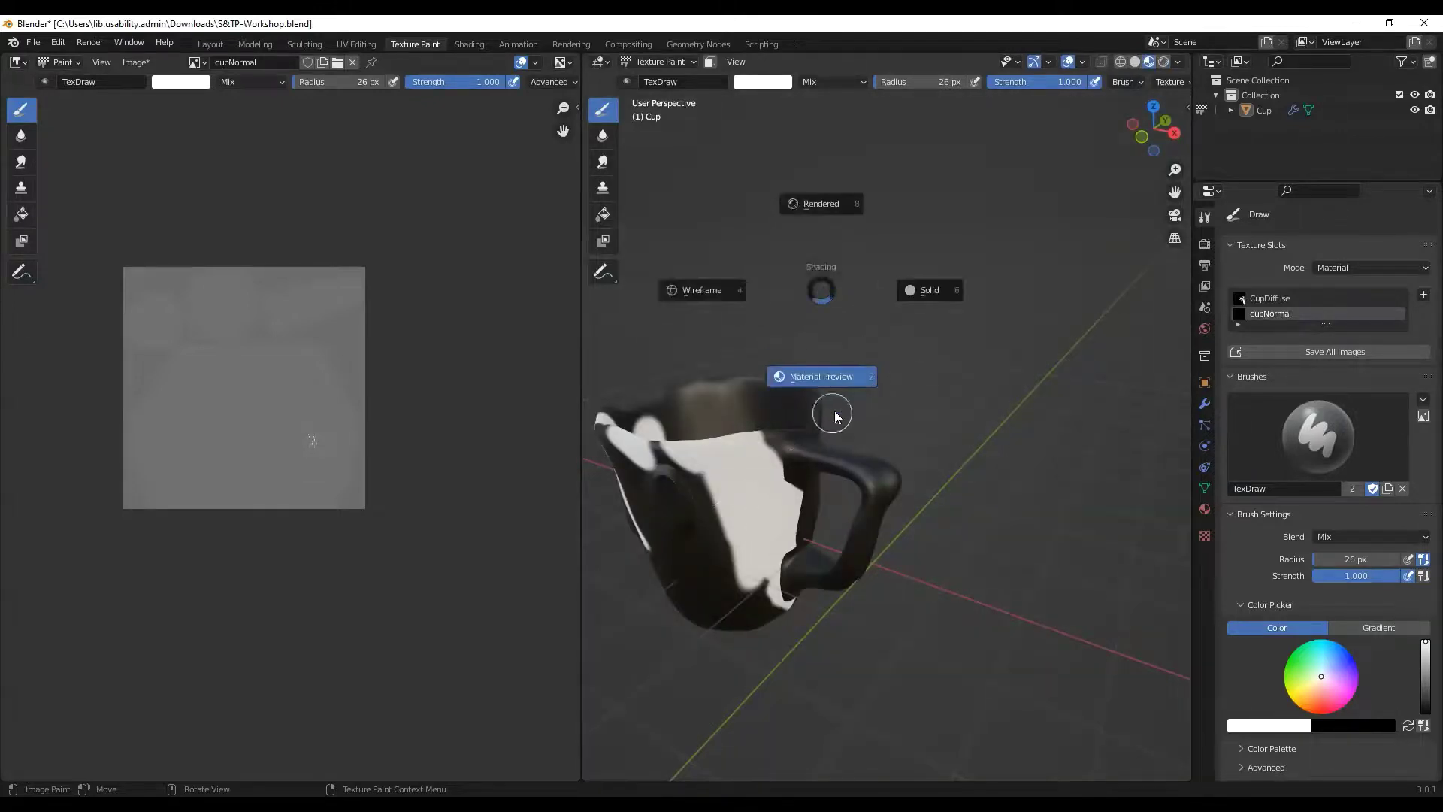
left_click(824, 390)
key("z")
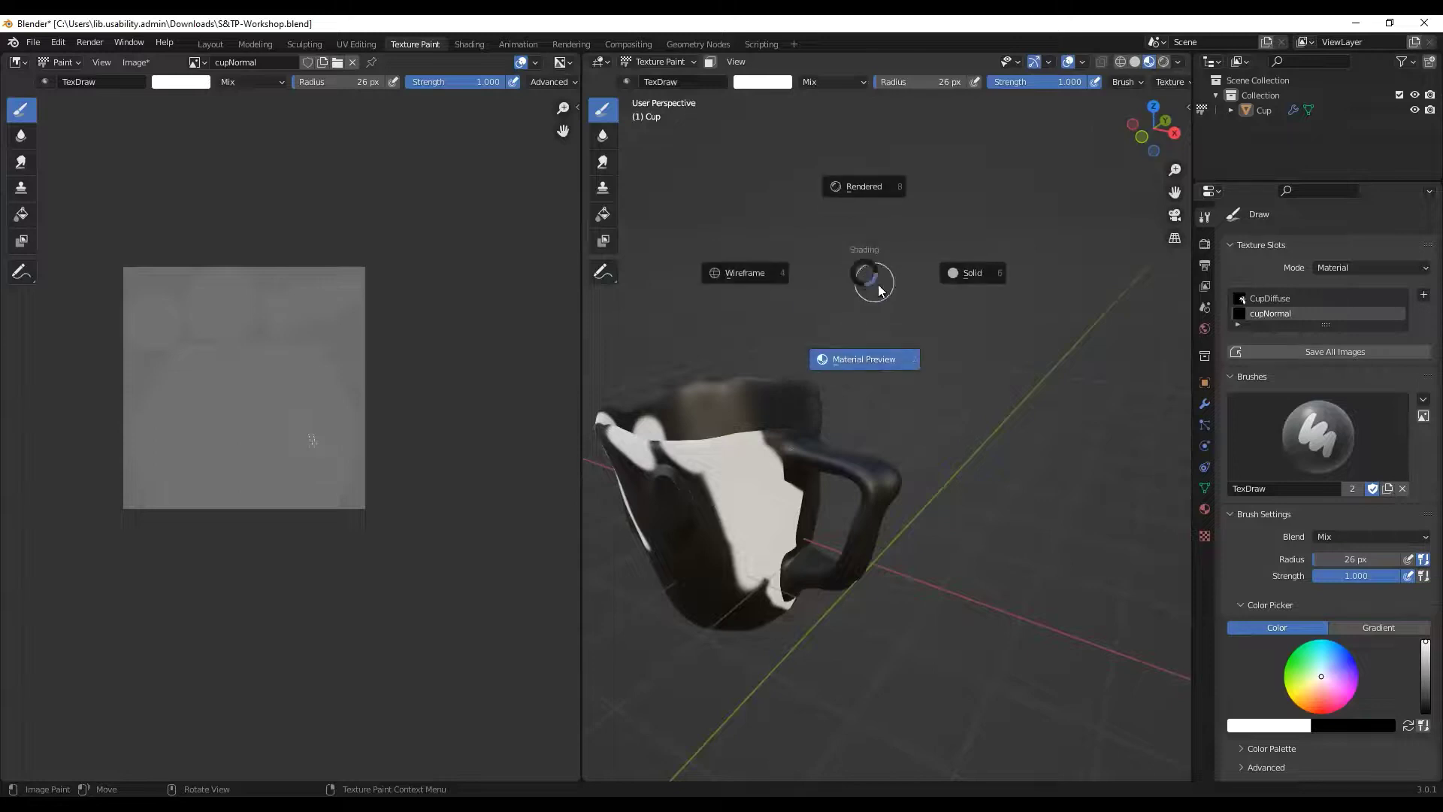
left_click(861, 357)
key("z")
left_click(876, 350)
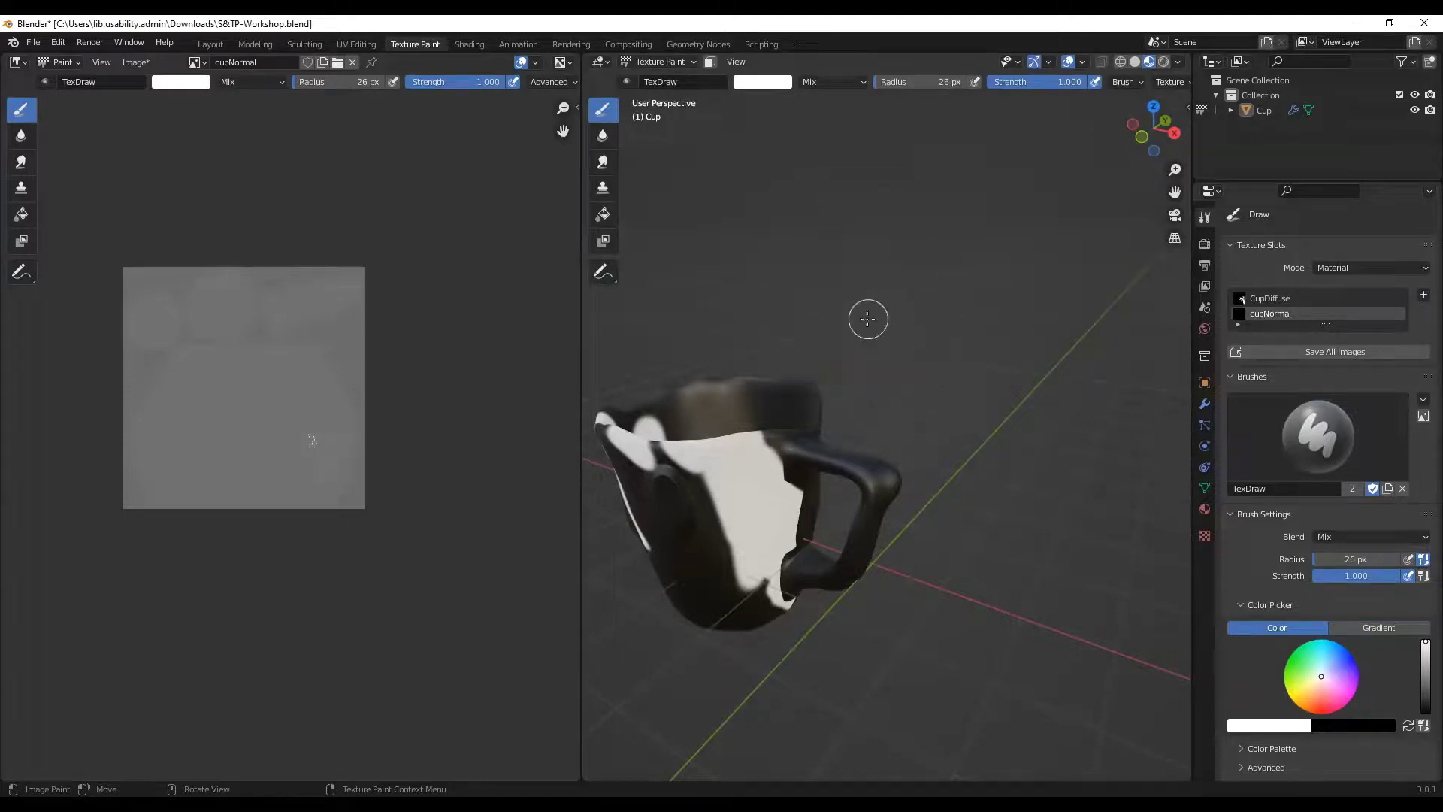
Step: Set the brush colour to black (value 0.000) and paint a short stroke across the upper middle of the cupNormal image
mouse_move(600, 491)
middle_mouse_down()
mouse_move(645, 470)
mouse_move(643, 487)
middle_mouse_up()
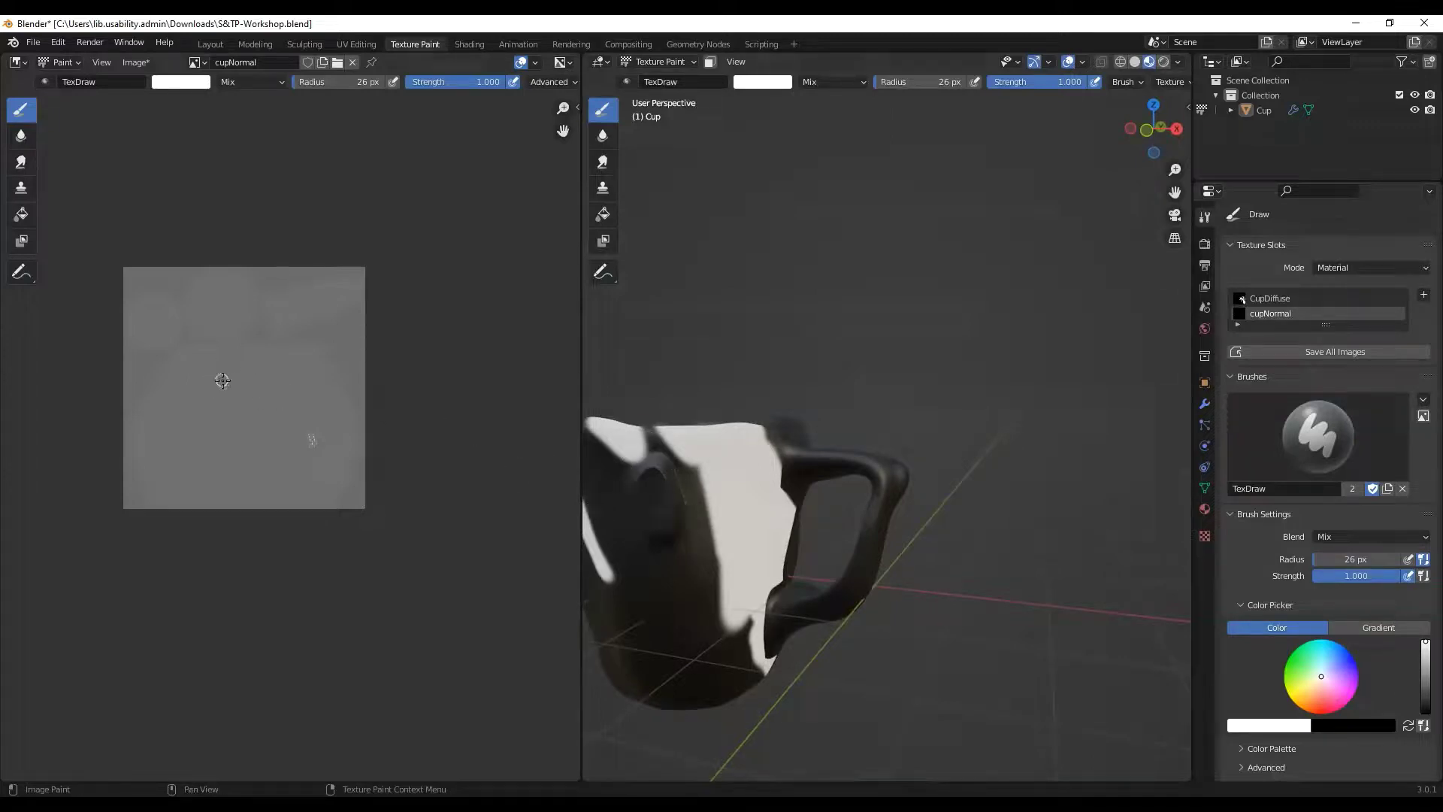
middle_click_drag(682, 532, 688, 489)
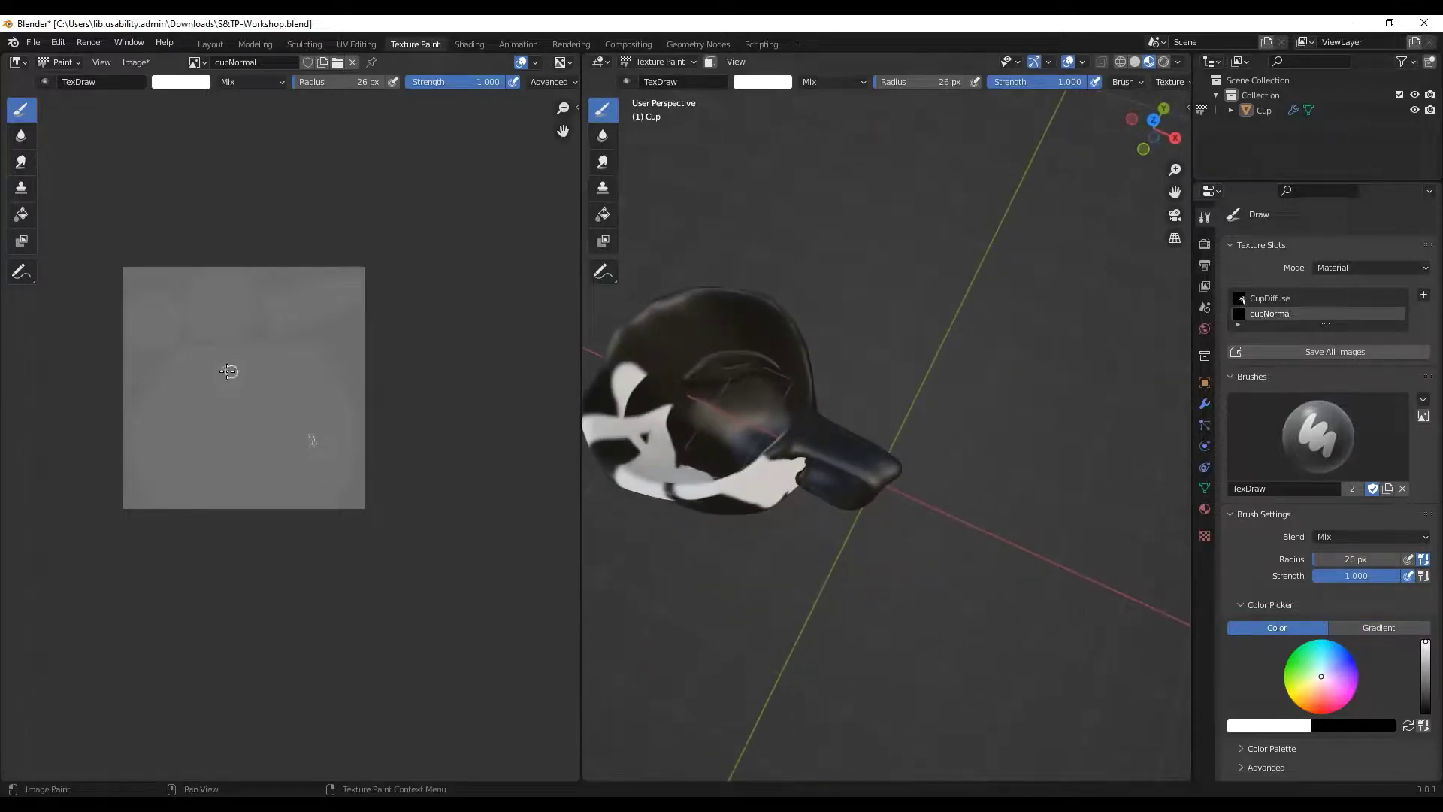
left_click(182, 85)
left_click_drag(279, 138, 281, 197)
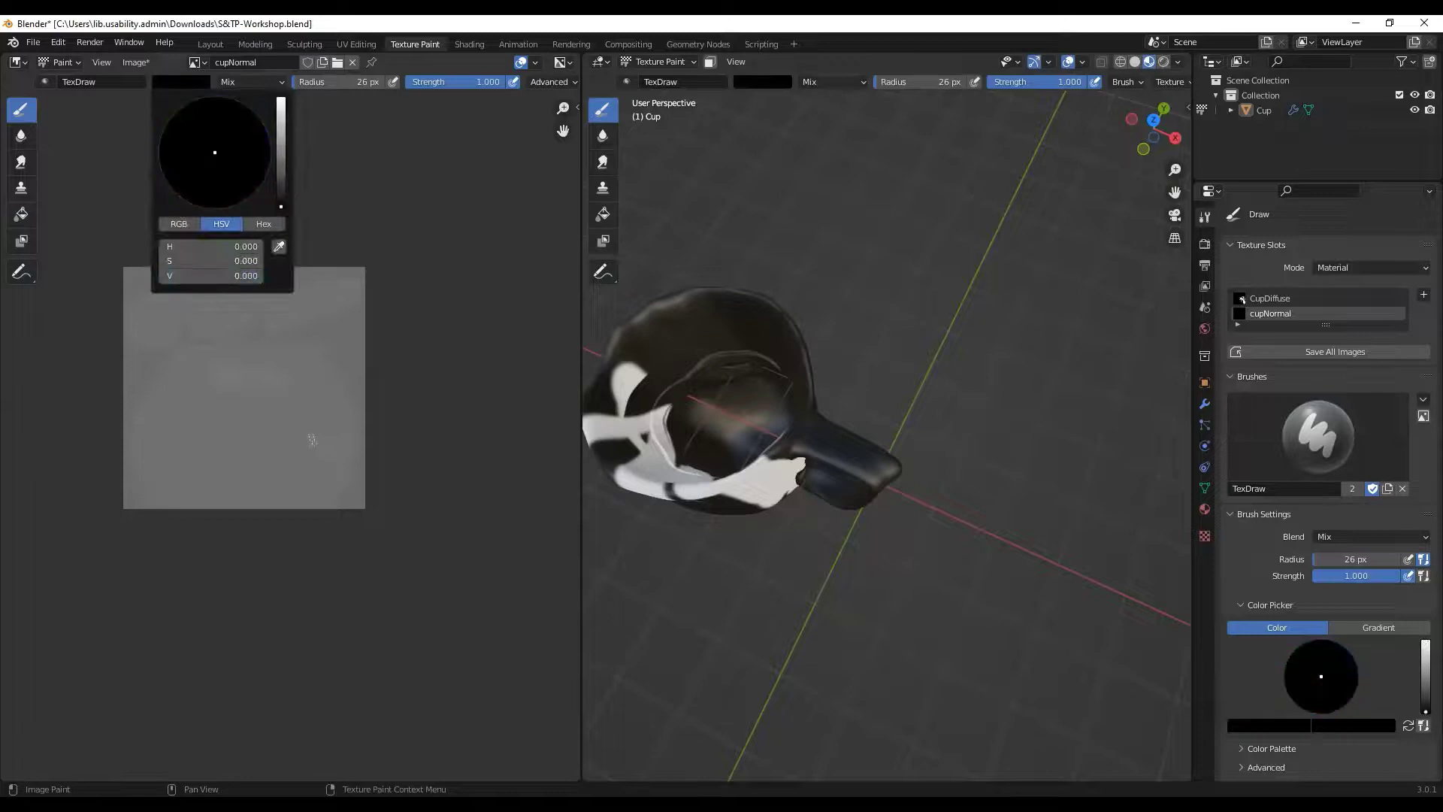
left_click_drag(250, 324, 277, 339)
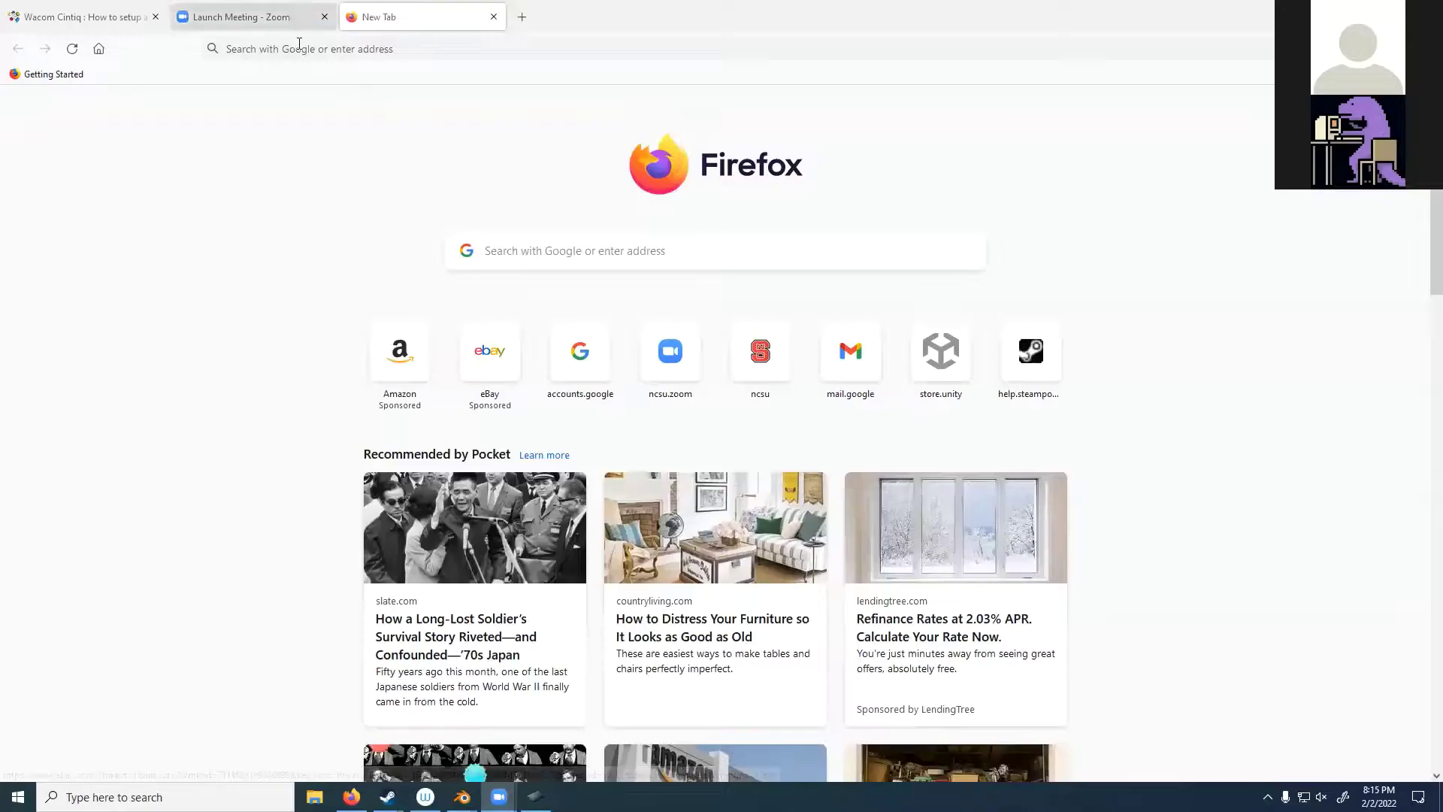
Step: Search Google Images for "normal map" in the new browser tab
left_click(299, 45)
type("jn")
key("BackSpace")
key("BackSpace")
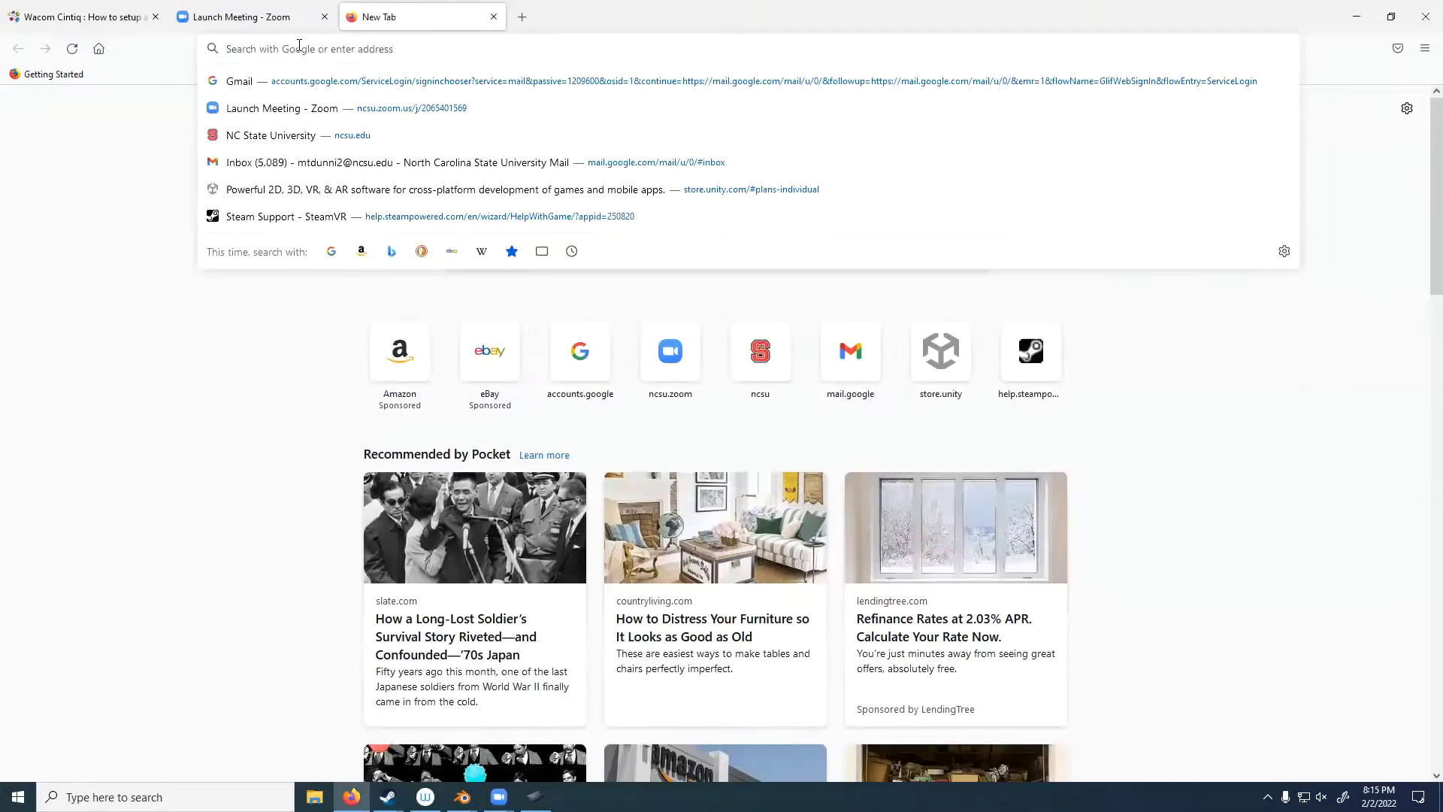
type("normal map")
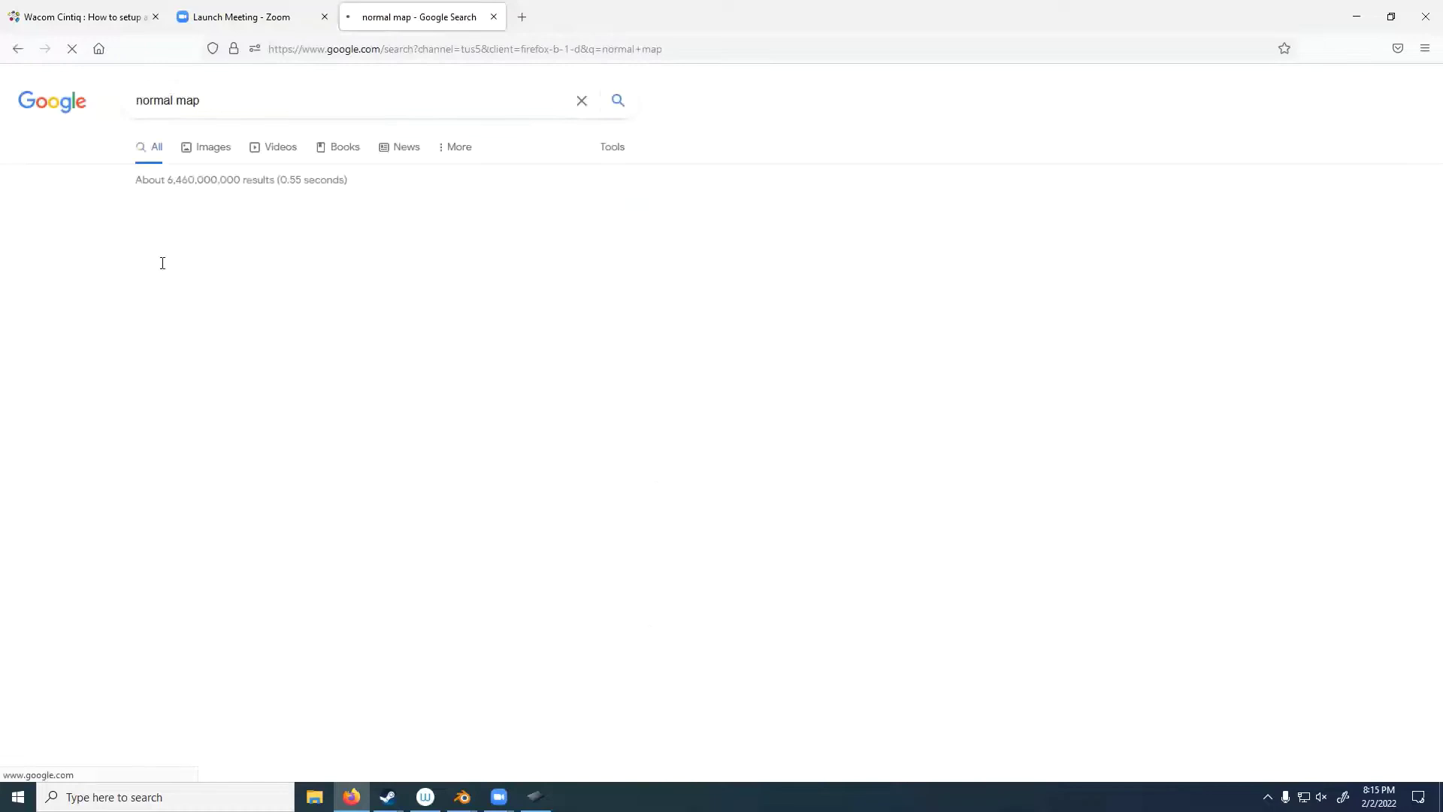
left_click(197, 146)
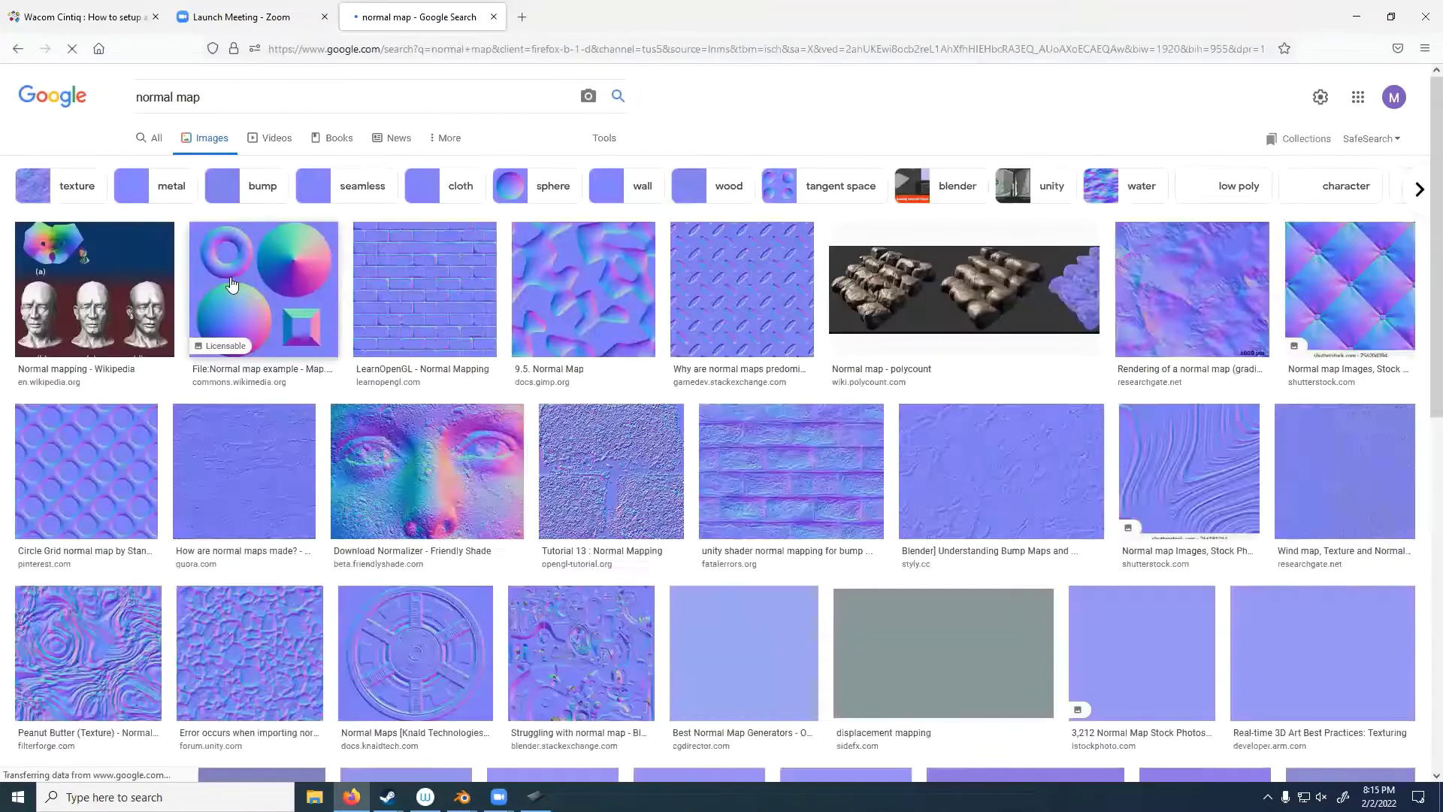
Step: Preview the Wikimedia Commons, polycount and Shutterstock normal map examples from the image results
left_click(227, 280)
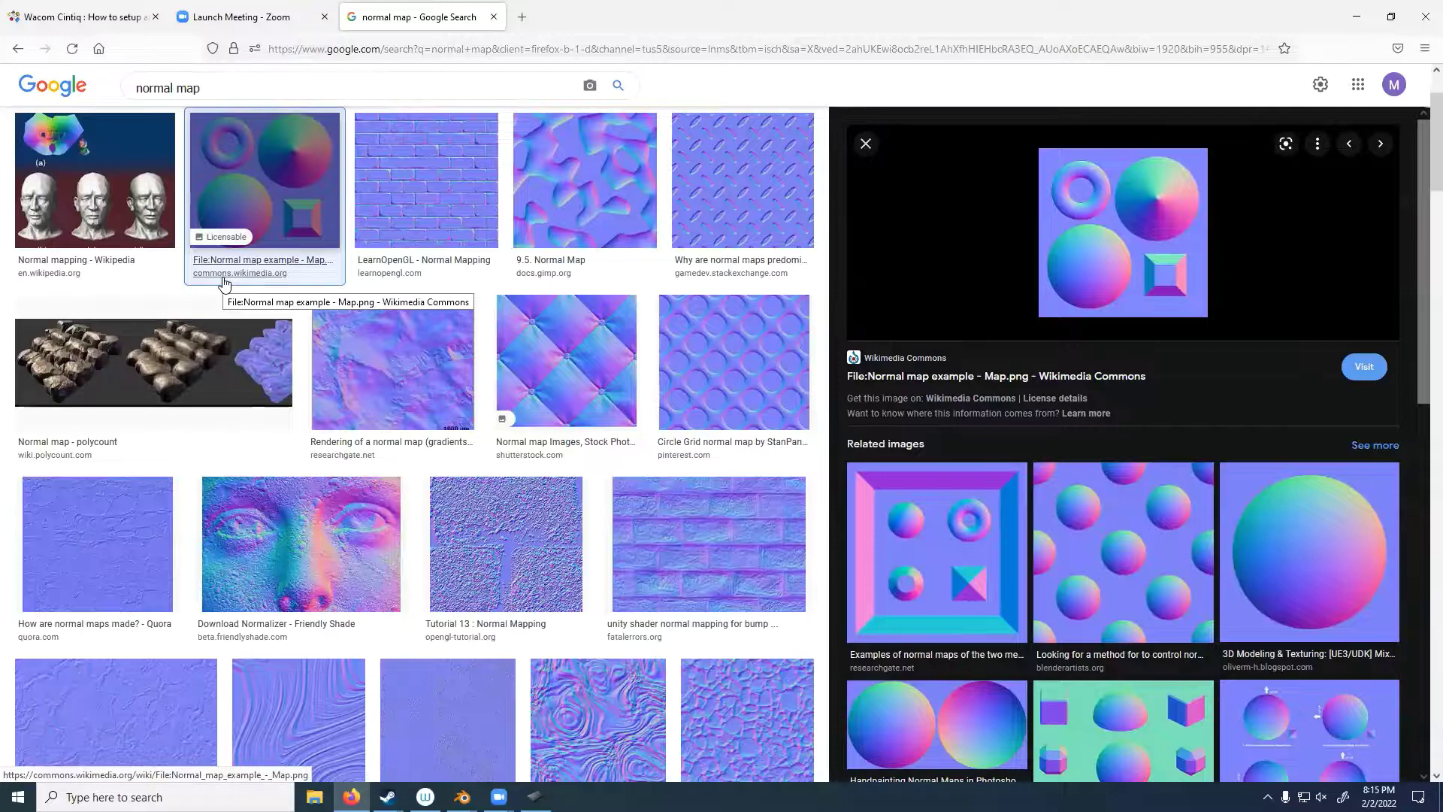
left_click(131, 383)
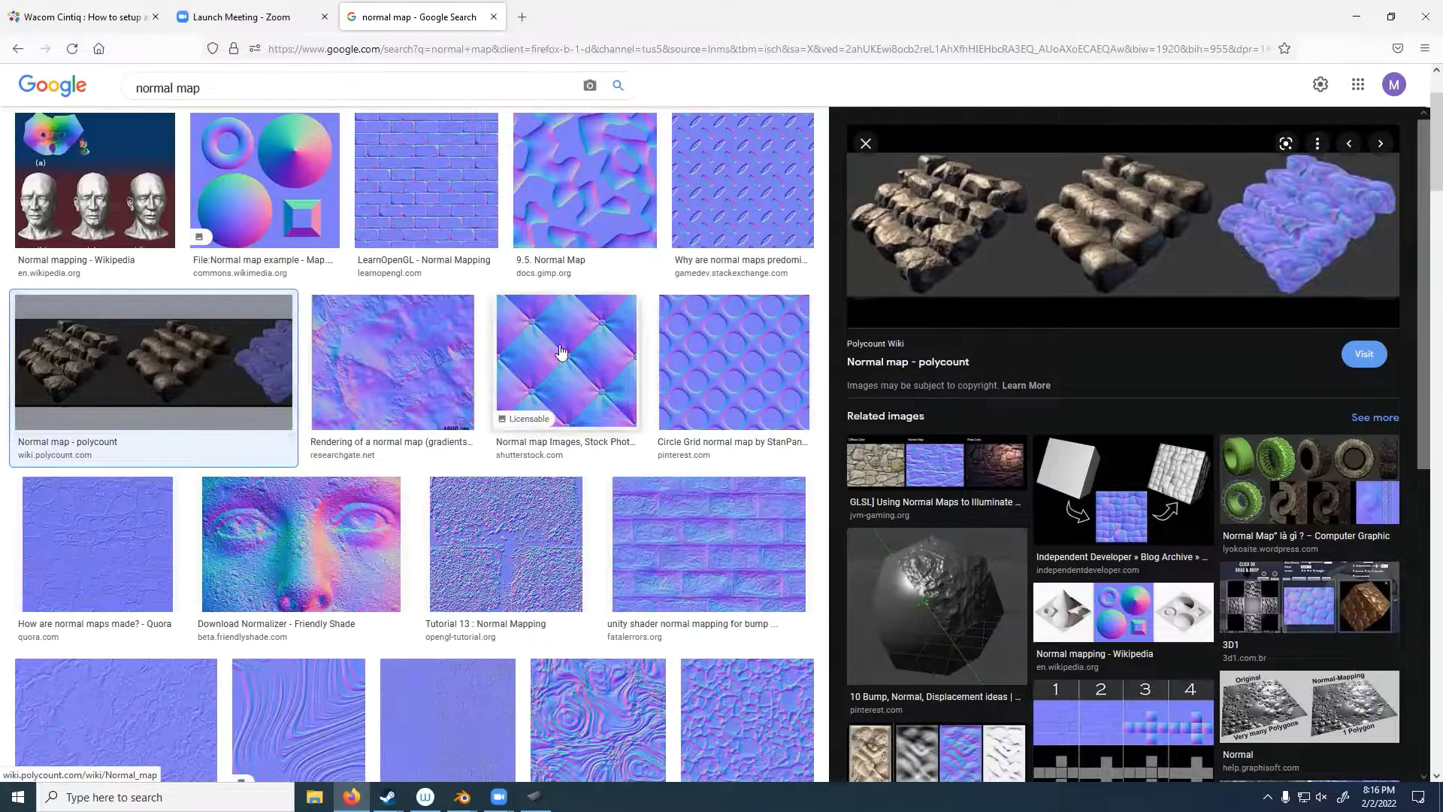
left_click(571, 377)
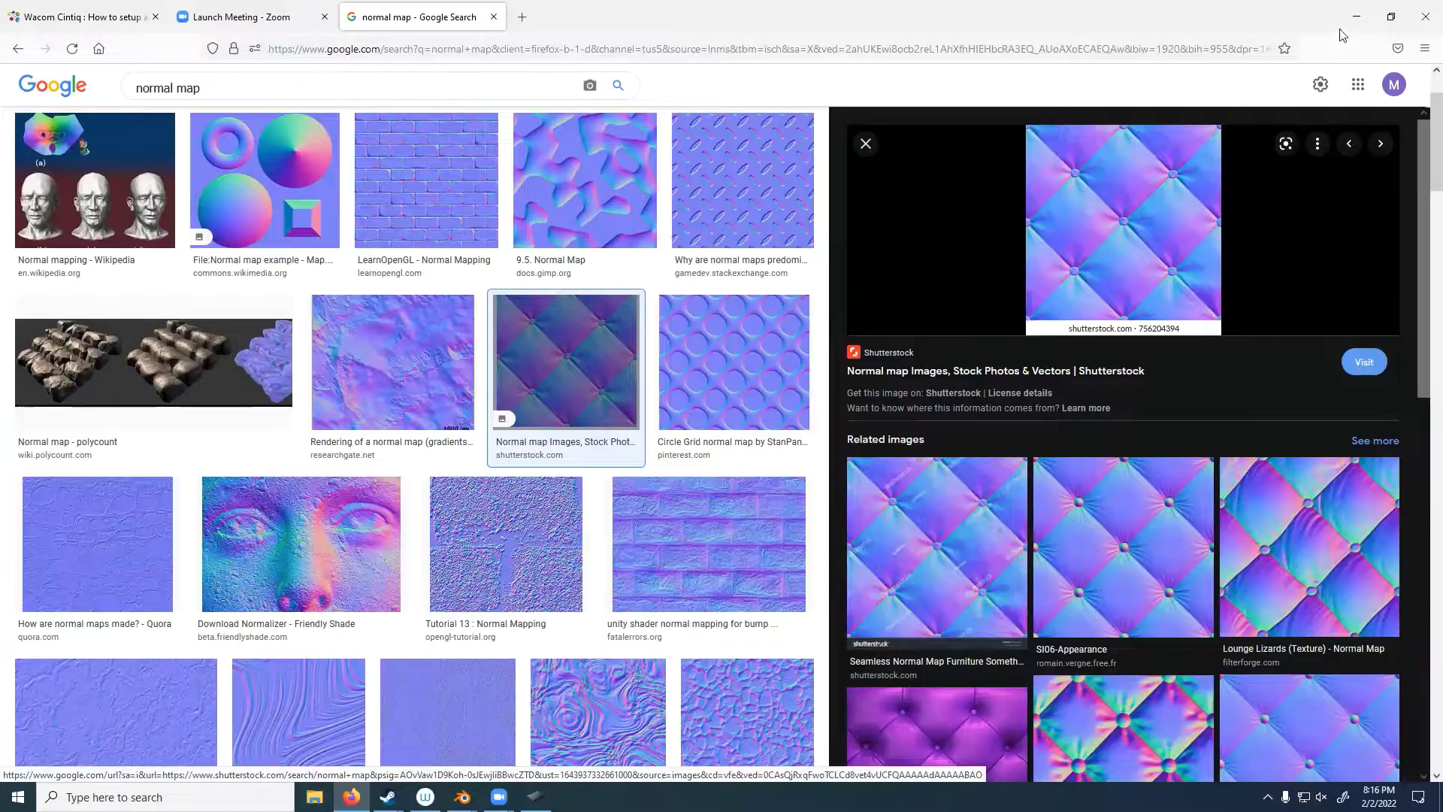
Step: Switch back to Blender and compare the CupDiffuse and cupNormal texture slots, leaving cupNormal active
left_click(462, 797)
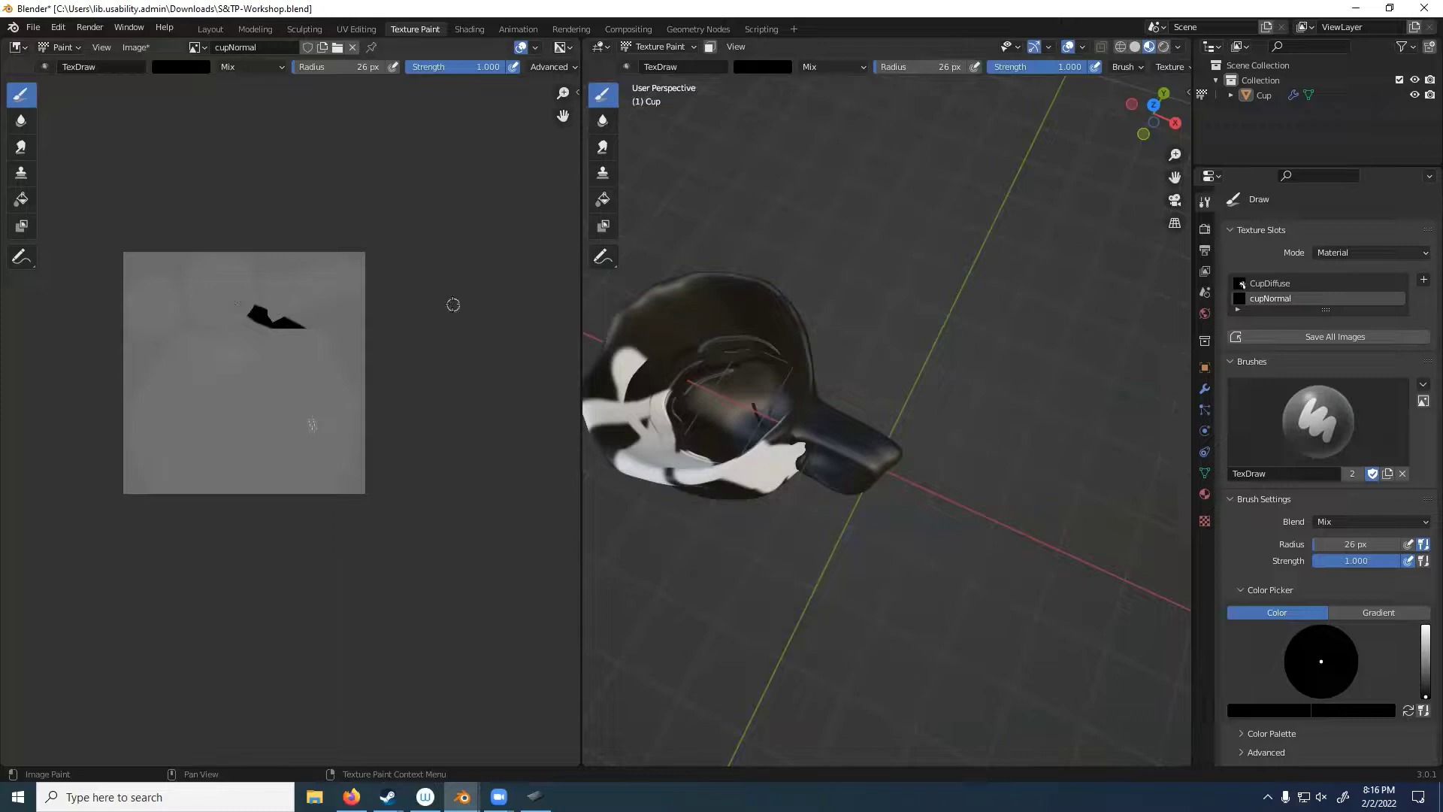
left_click(1271, 283)
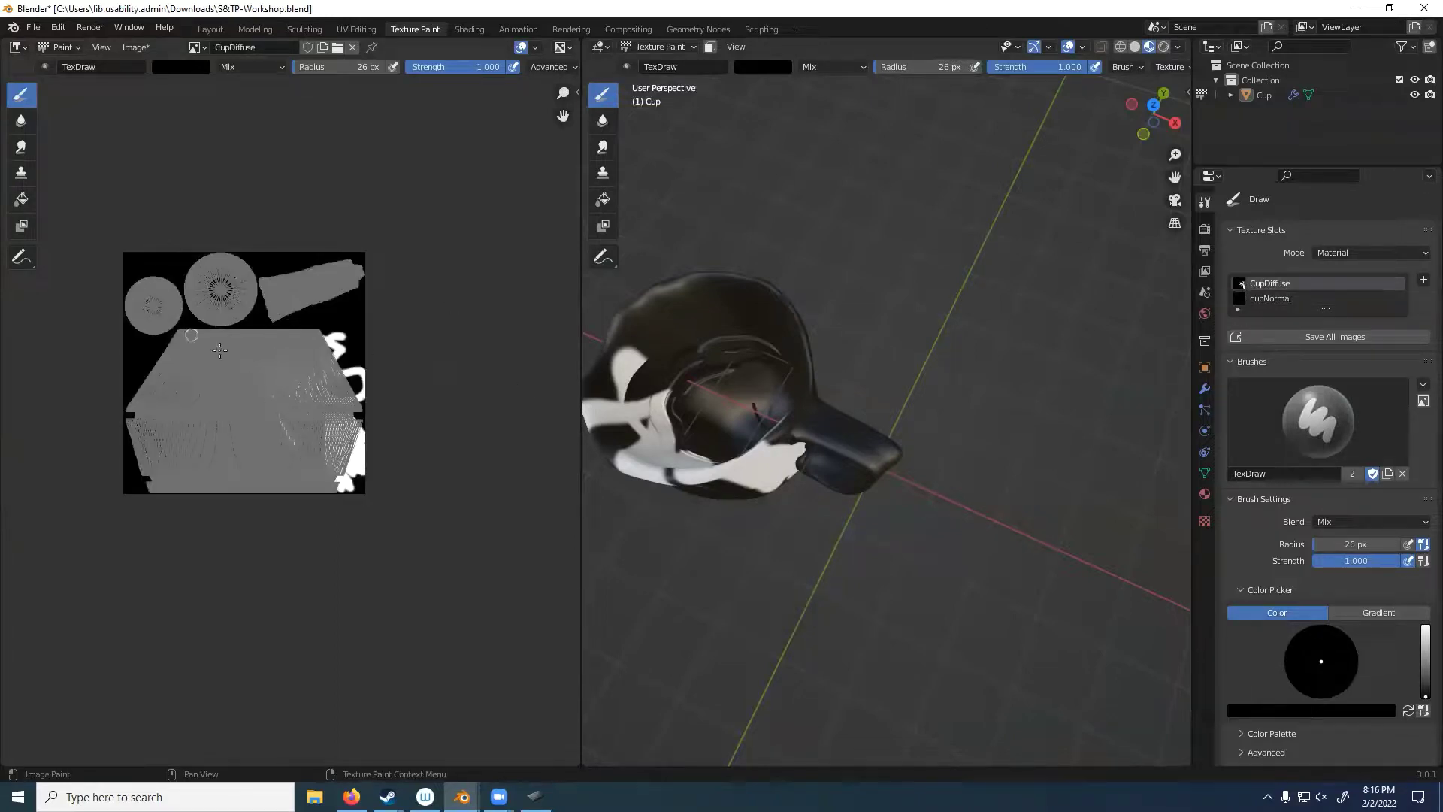
left_click(1251, 300)
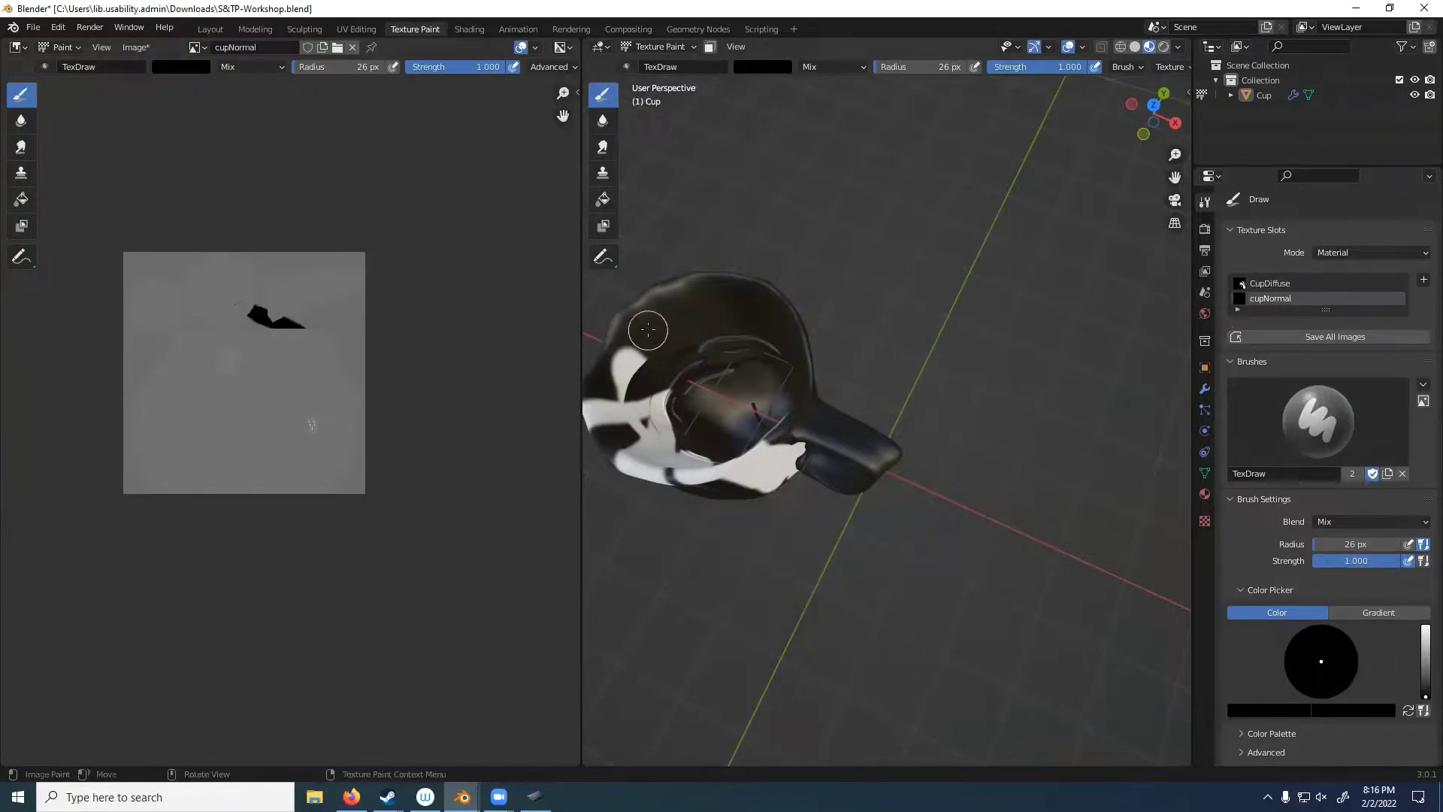
Step: View the material nodes in the Shading workspace, select the cup there, and return to the Texture Paint workspace
key("ctrl+Page_Down")
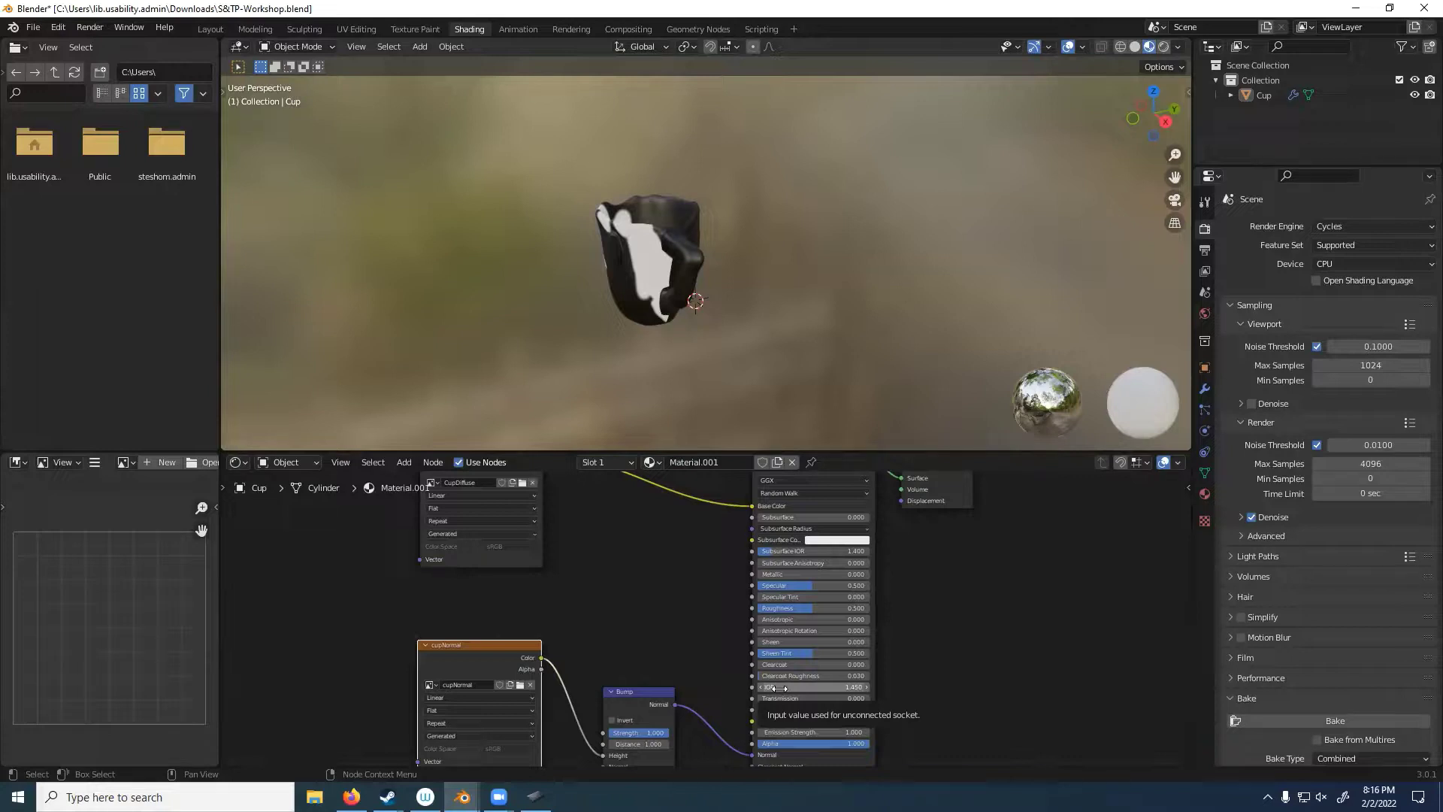
left_click(635, 263)
left_click(418, 30)
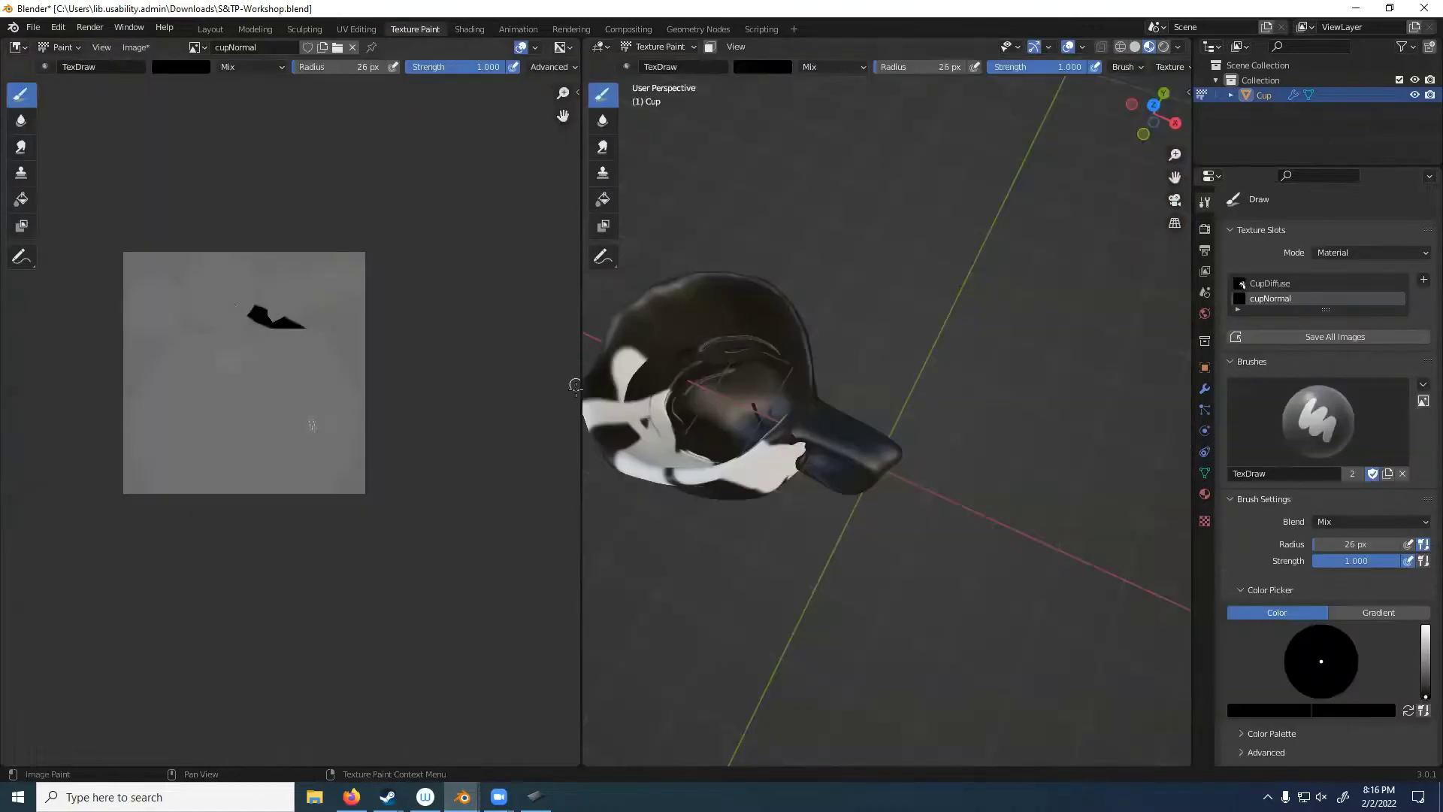
Step: Cover the CupDiffuse image completely in white, using the Draw brush at a 117 px radius
middle_click_drag(576, 386, 686, 381)
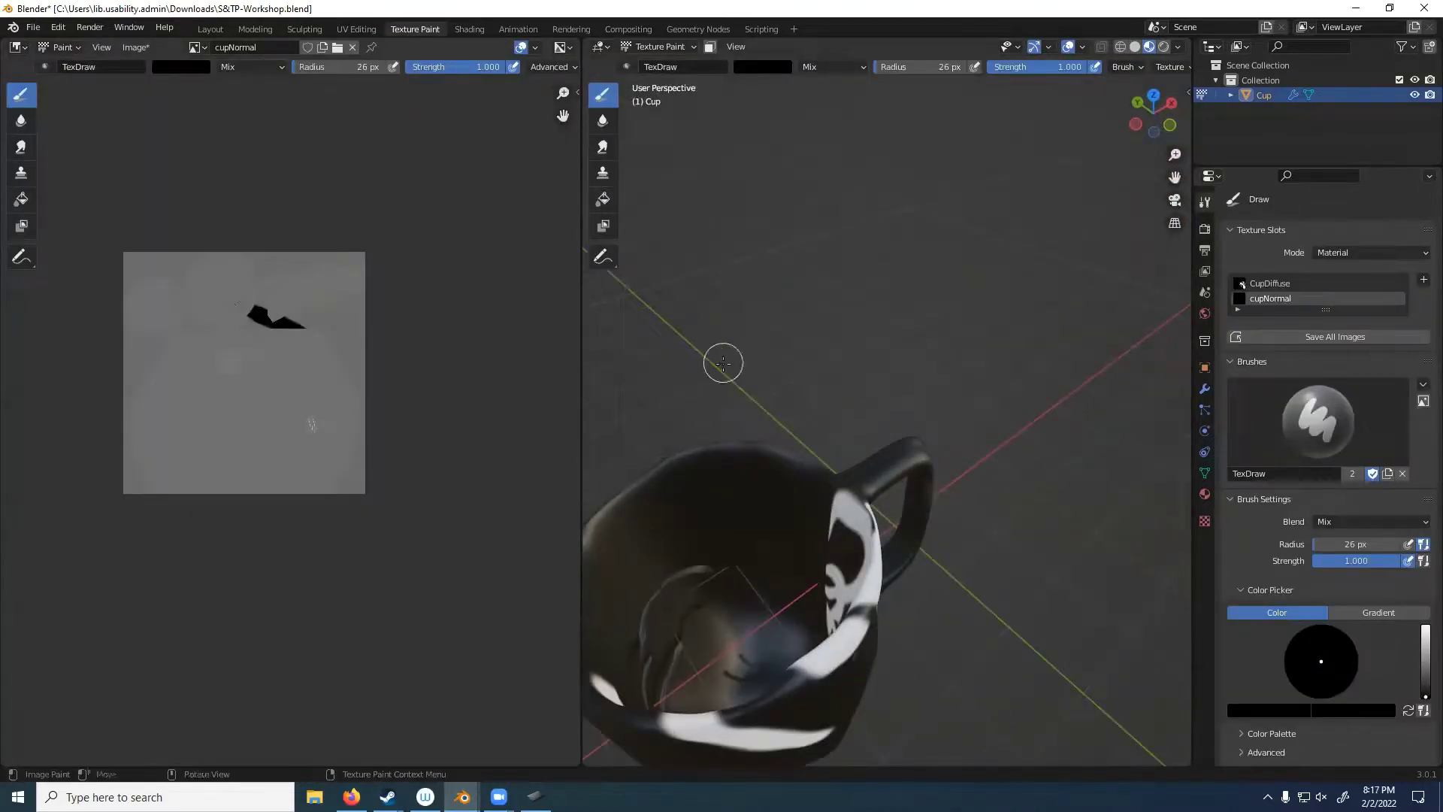
middle_click_drag(721, 361, 645, 508)
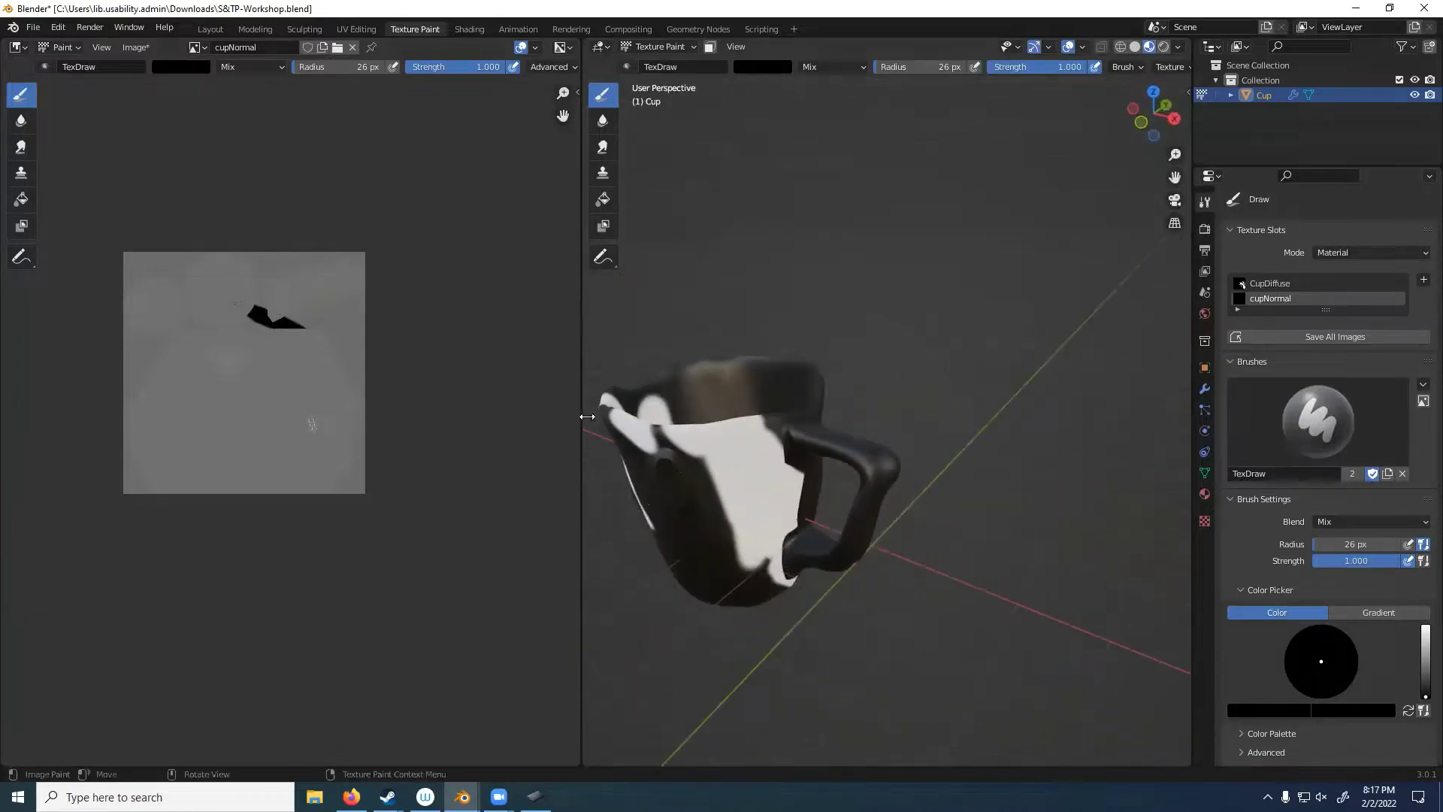
left_click(1248, 285)
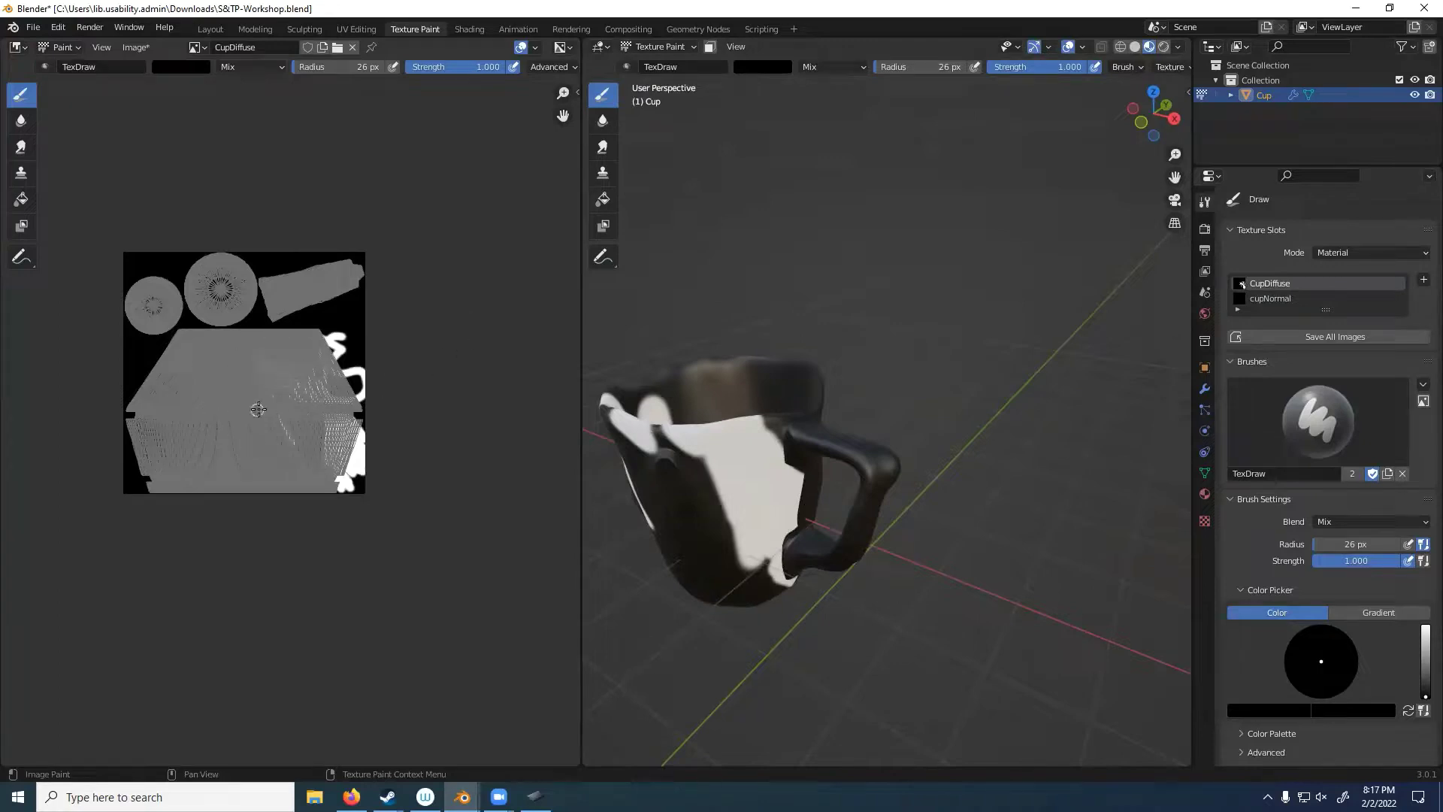
left_click_drag(302, 67, 369, 67)
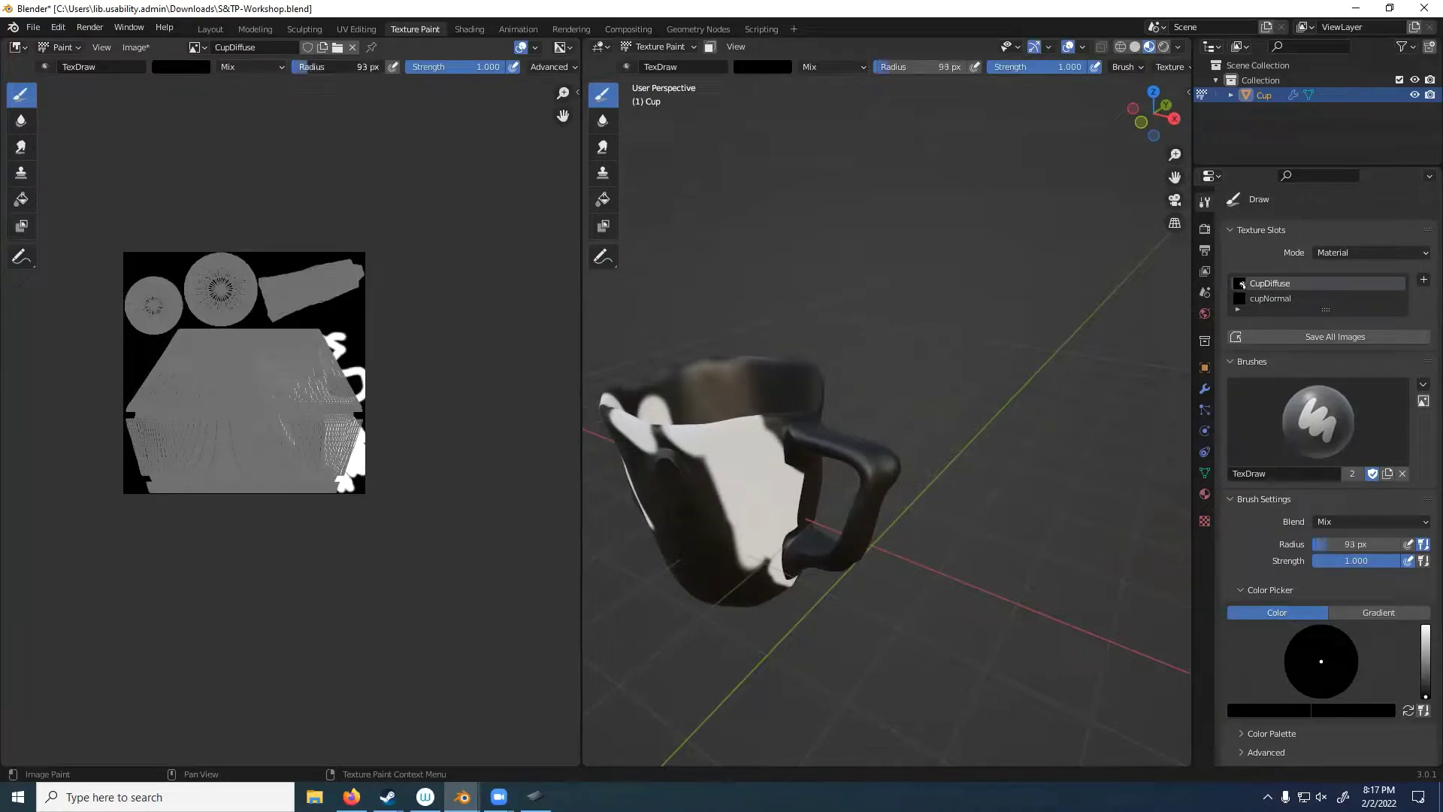
left_click(172, 69)
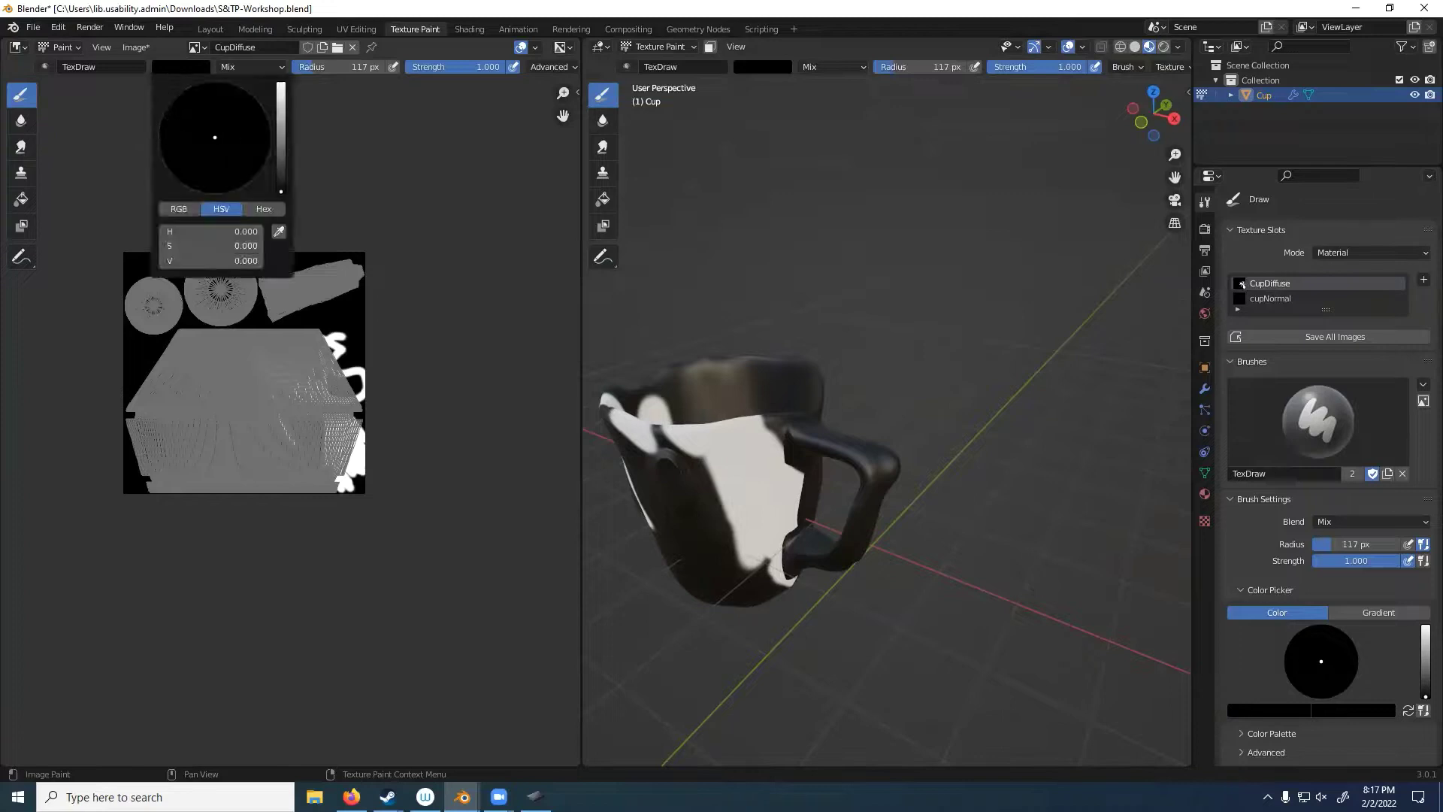
left_click_drag(281, 192, 281, 84)
mouse_move(266, 323)
left_mouse_down()
mouse_move(323, 383)
mouse_move(358, 312)
mouse_move(324, 259)
mouse_move(203, 256)
mouse_move(151, 286)
mouse_move(142, 372)
mouse_move(180, 443)
mouse_move(127, 473)
mouse_move(218, 418)
mouse_move(266, 433)
mouse_move(350, 402)
mouse_move(312, 409)
left_mouse_up()
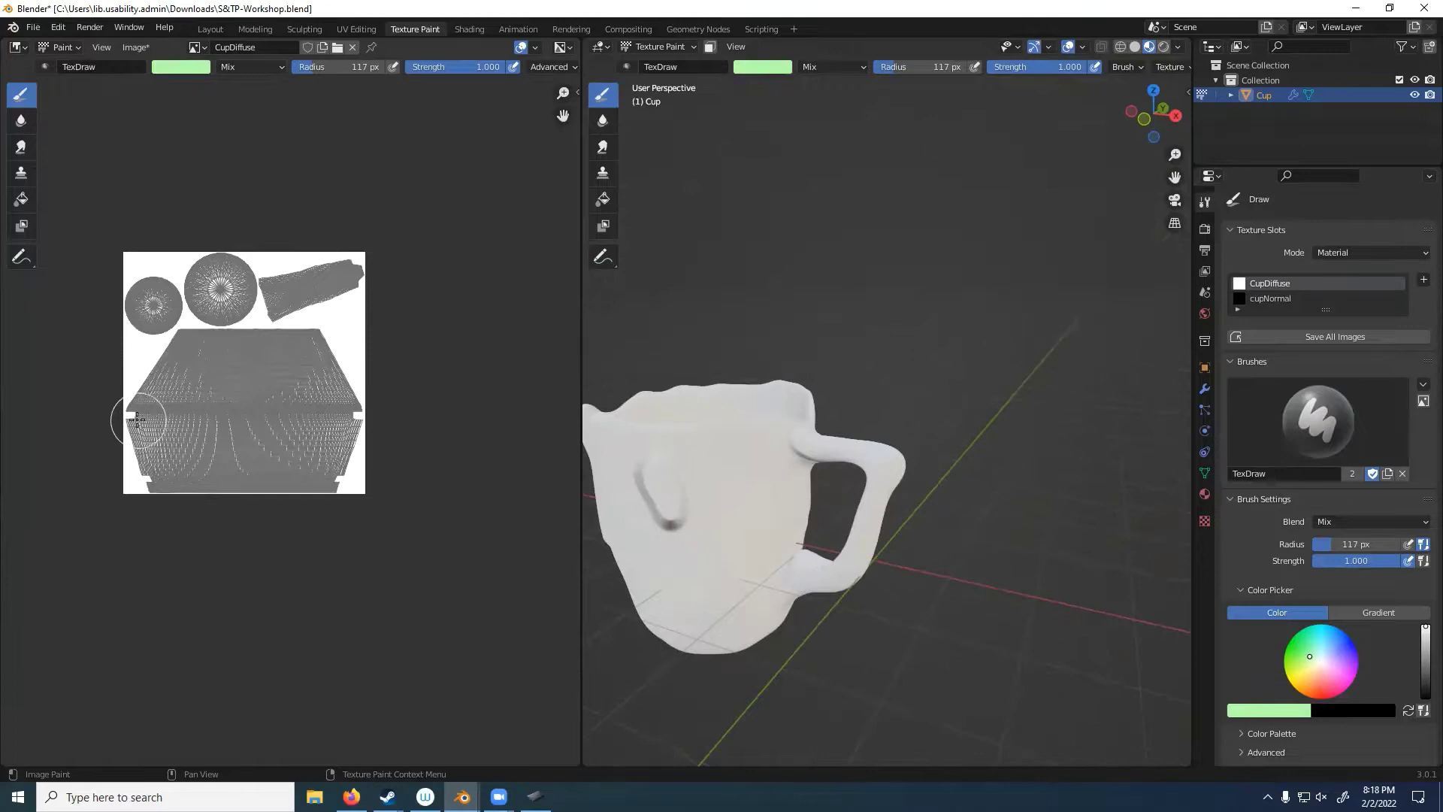
Step: Paint a pale green band around the cup's rim with a stroke across the middle of the CupDiffuse image
mouse_move(136, 421)
left_mouse_down()
mouse_move(334, 415)
mouse_move(150, 415)
mouse_move(330, 410)
mouse_move(130, 401)
mouse_move(295, 399)
mouse_move(403, 458)
left_mouse_up()
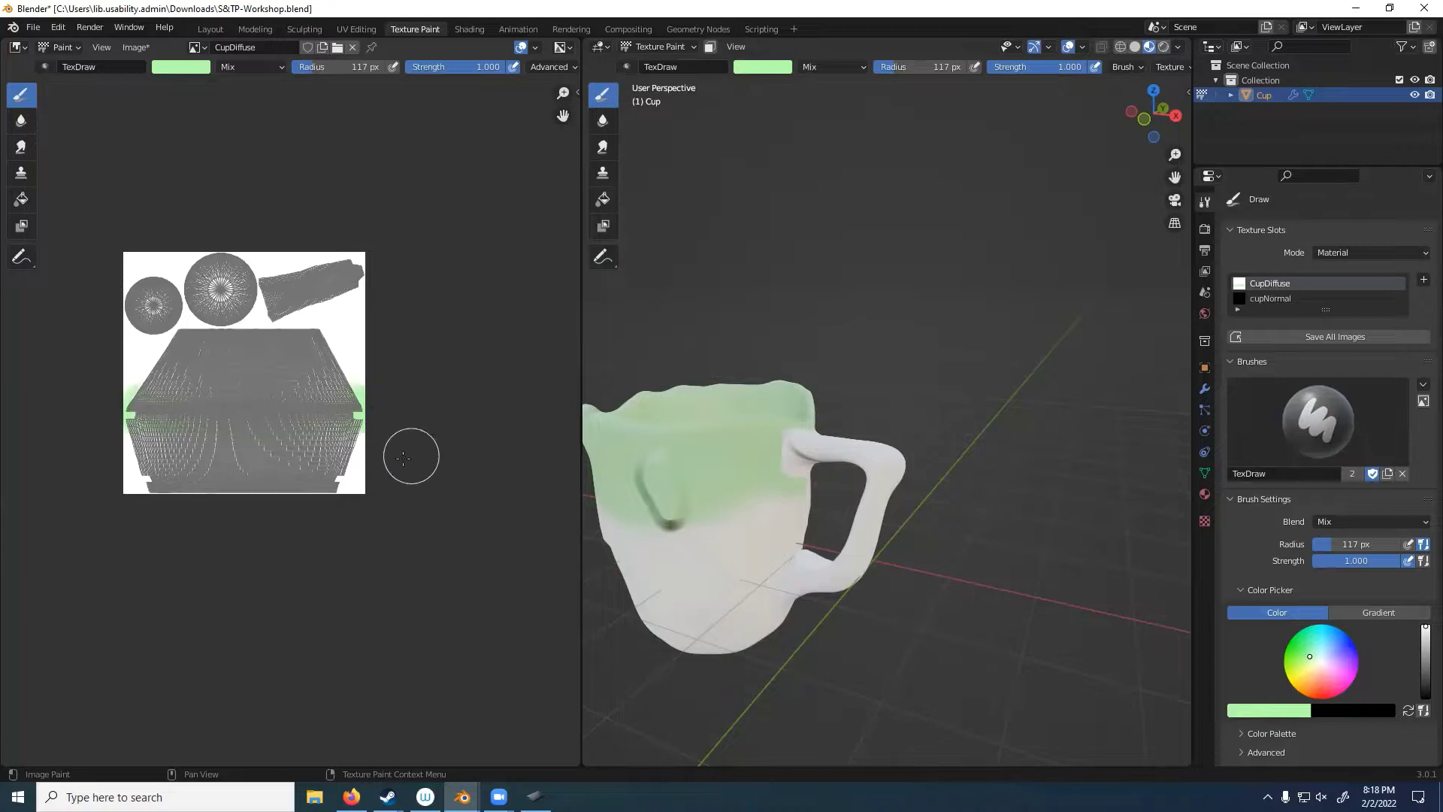
mouse_move(607, 526)
middle_mouse_down()
mouse_move(586, 524)
mouse_move(594, 498)
middle_mouse_up()
mouse_move(702, 467)
middle_mouse_down()
mouse_move(995, 461)
mouse_move(818, 419)
mouse_move(741, 451)
mouse_move(655, 464)
mouse_move(628, 451)
mouse_move(622, 475)
mouse_move(647, 466)
middle_mouse_up()
scroll(628, 451, "up", 3)
Step: Choose a pale yellow brush colour and paint a stroke across the CupDiffuse image just above the green band
left_click(173, 68)
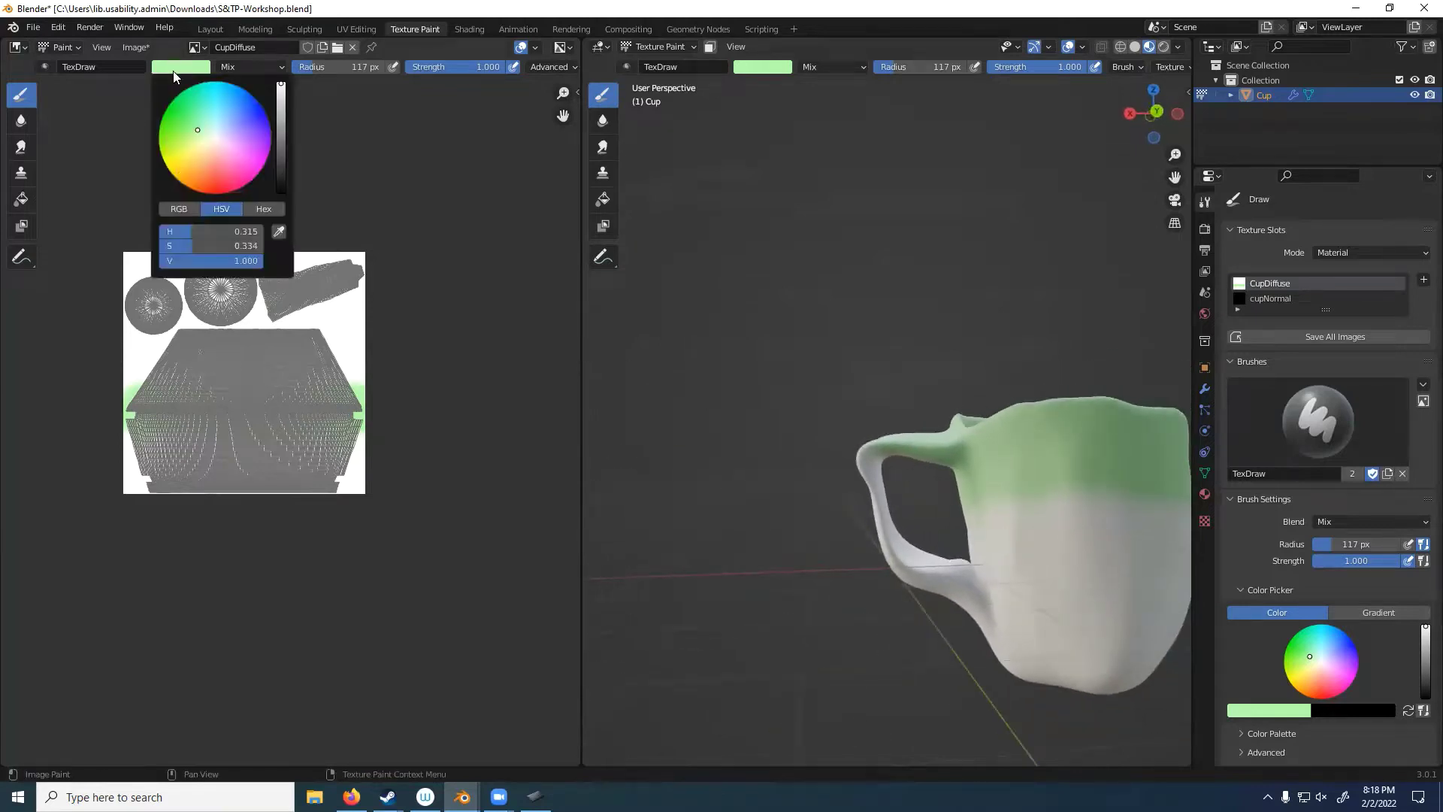
left_click(194, 148)
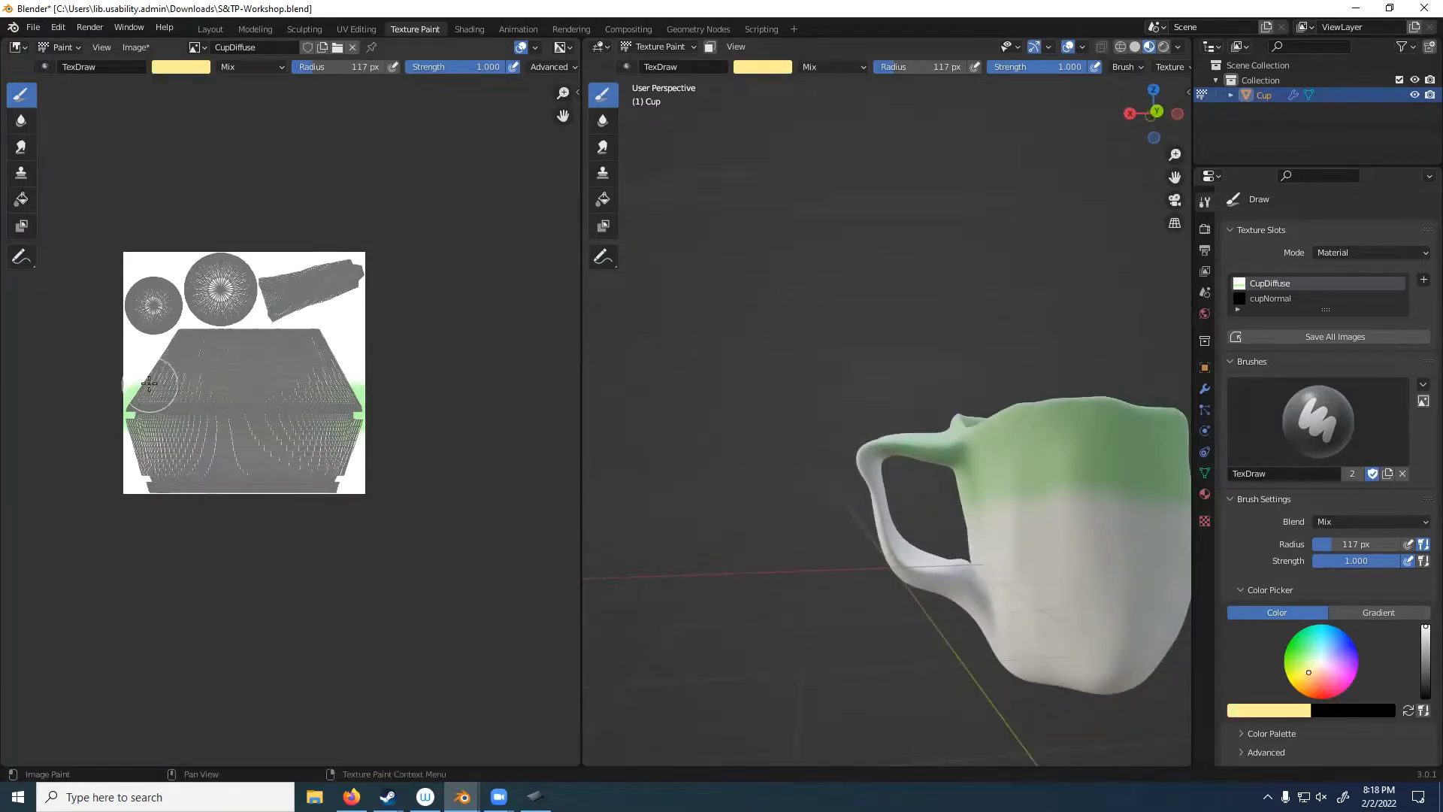
mouse_move(150, 382)
left_mouse_down()
mouse_move(346, 372)
mouse_move(247, 367)
left_mouse_up()
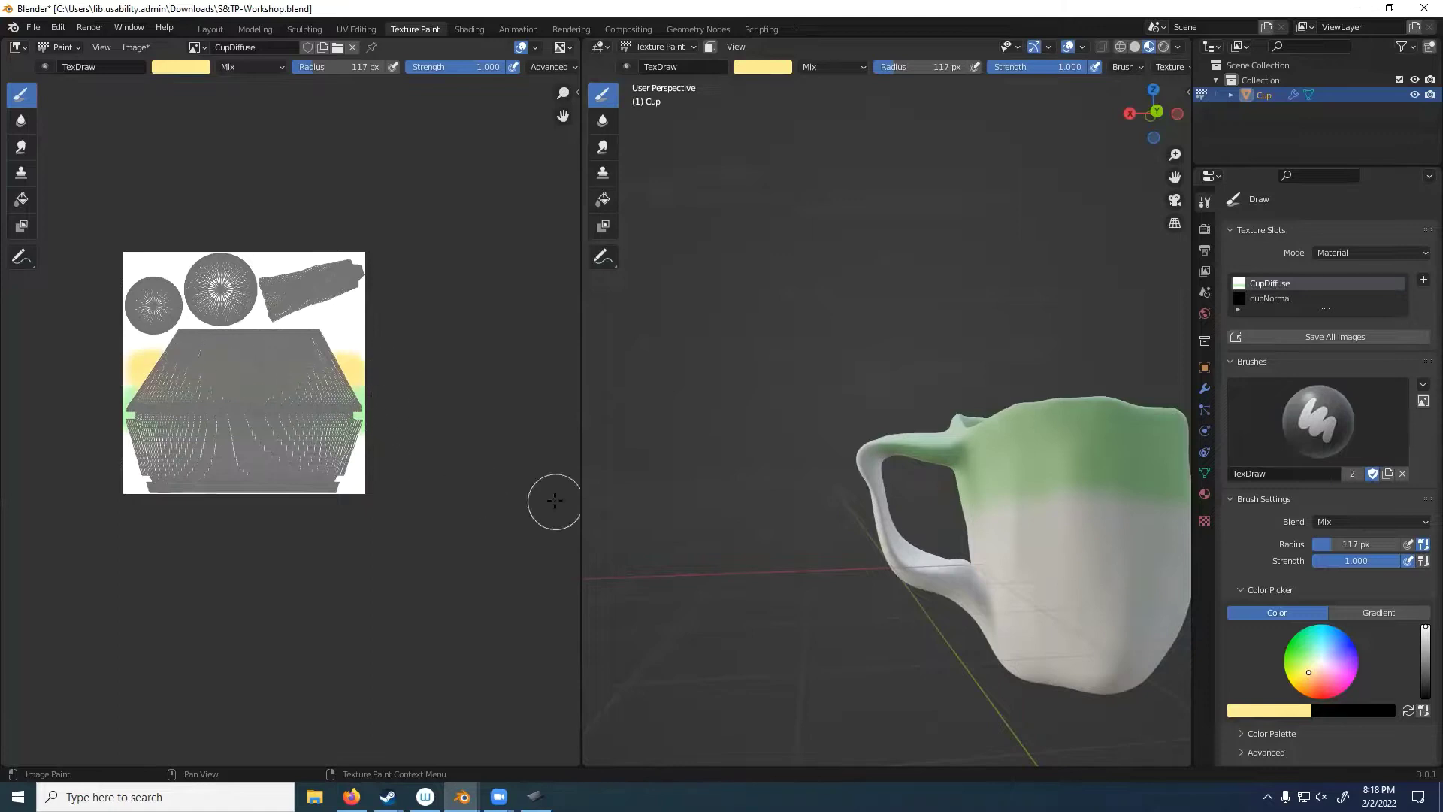
Step: Paint a pale yellow band around the middle of the cup directly on the model, below the green rim
mouse_move(602, 519)
middle_mouse_down()
mouse_move(700, 559)
mouse_move(722, 522)
mouse_move(751, 526)
mouse_move(664, 426)
mouse_move(788, 476)
middle_mouse_up()
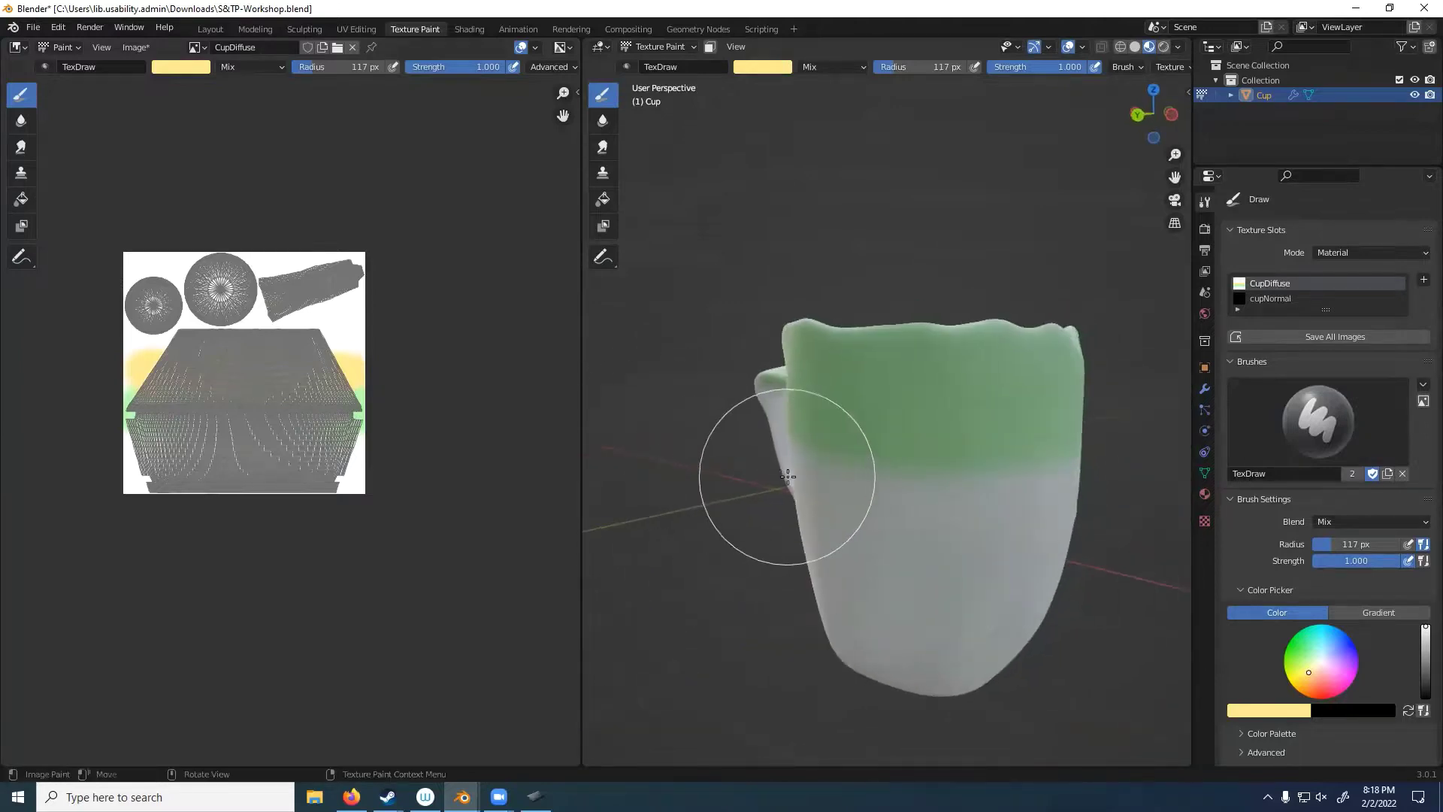
left_click_drag(788, 476, 1063, 451)
mouse_move(864, 509)
middle_mouse_down()
mouse_move(715, 516)
mouse_move(657, 457)
mouse_move(912, 474)
middle_mouse_up()
middle_click_drag(799, 499, 762, 469)
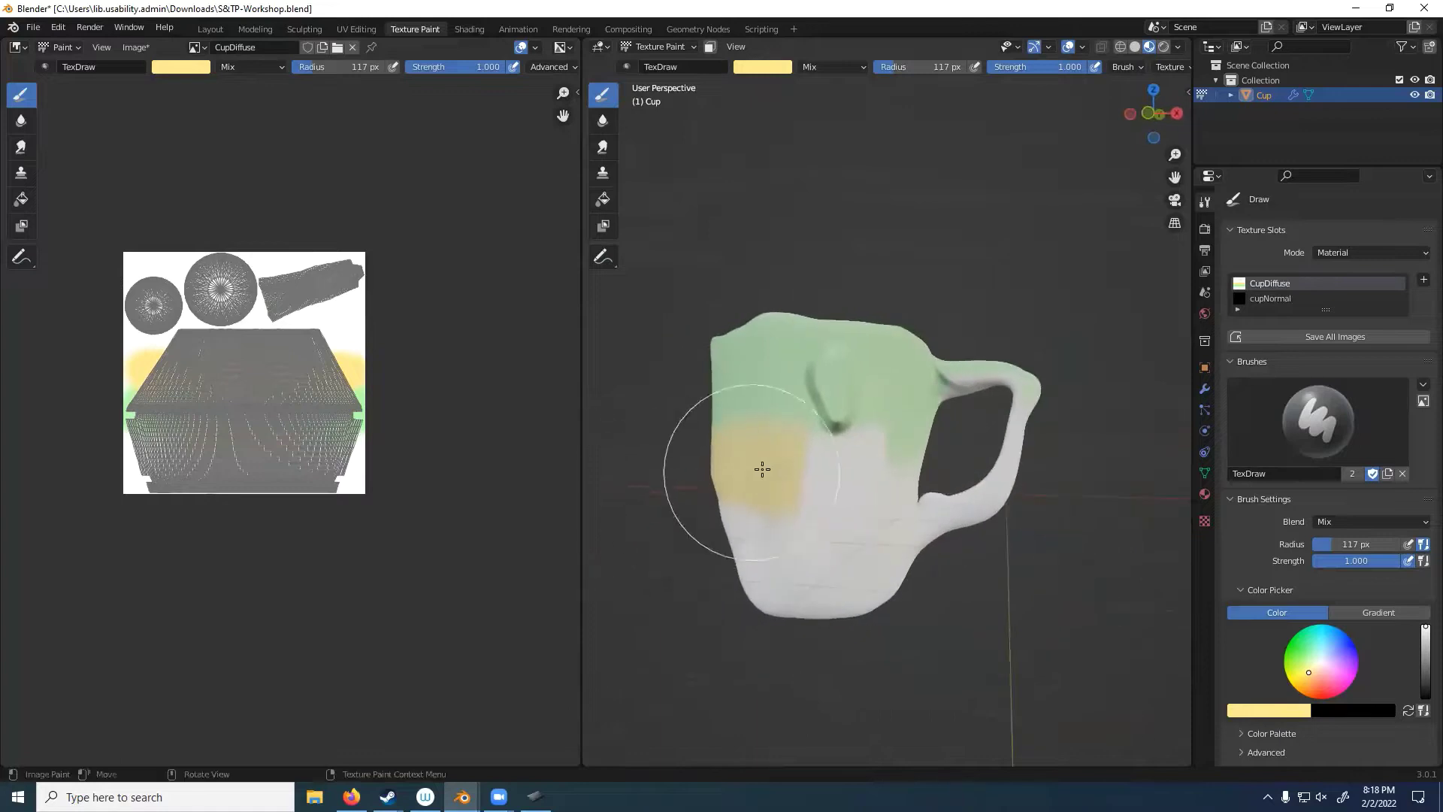
mouse_move(854, 463)
middle_mouse_down()
mouse_move(789, 524)
mouse_move(612, 531)
mouse_move(878, 519)
mouse_move(870, 489)
middle_mouse_up()
left_click_drag(995, 474, 886, 451)
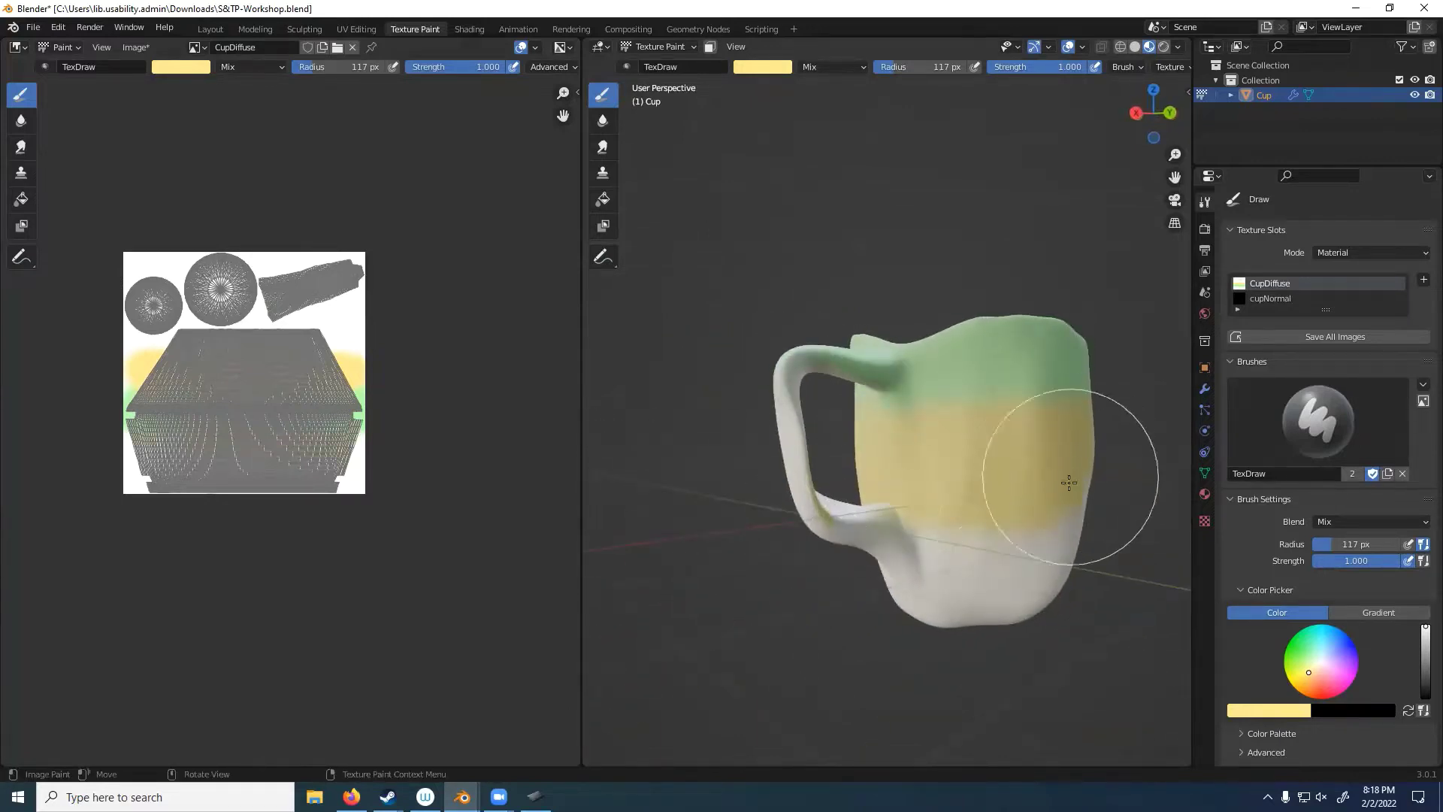
middle_click_drag(1069, 483, 702, 516)
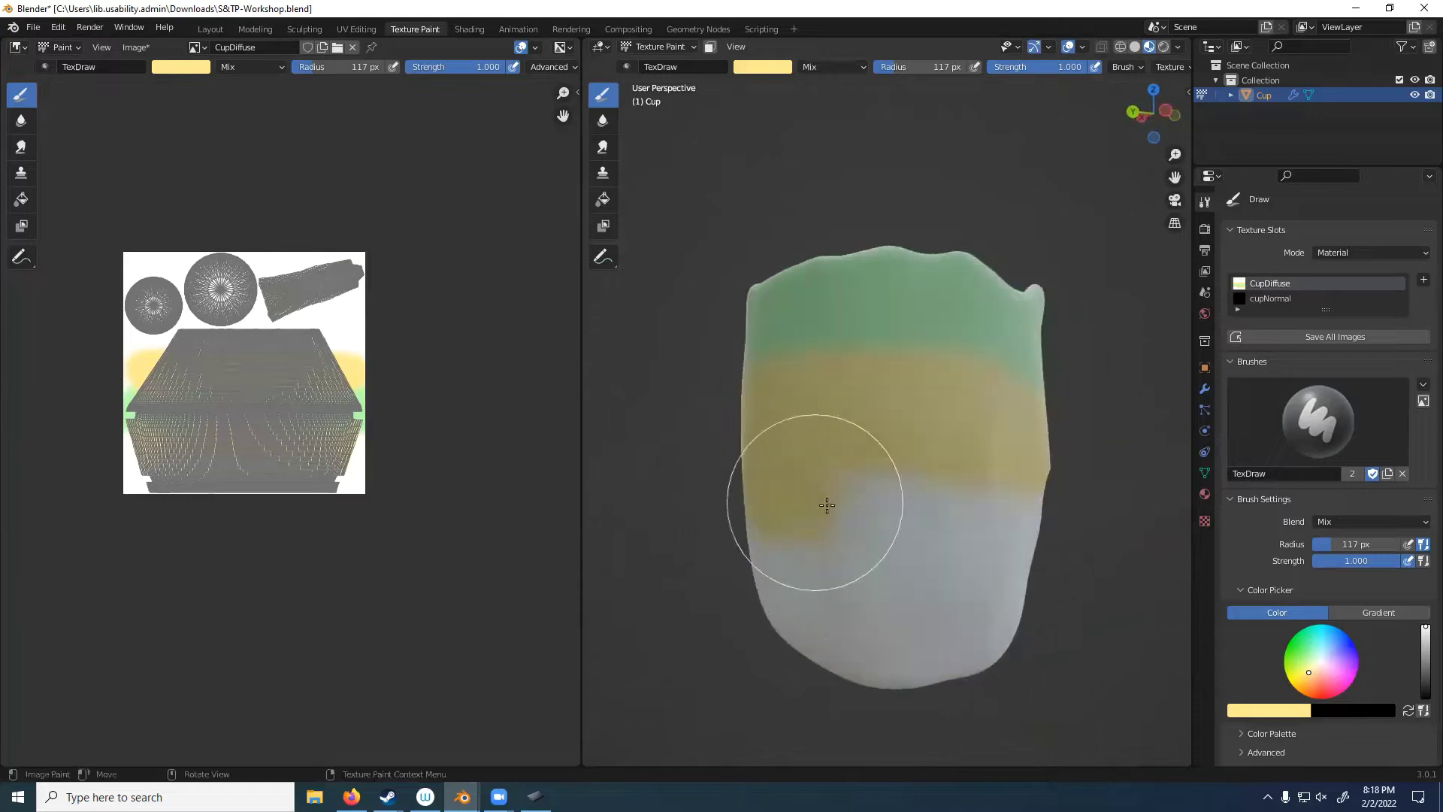
mouse_move(827, 505)
left_mouse_down()
mouse_move(1047, 499)
mouse_move(821, 542)
left_mouse_up()
mouse_move(822, 541)
middle_mouse_down()
mouse_move(703, 579)
mouse_move(892, 535)
mouse_move(745, 531)
middle_mouse_up()
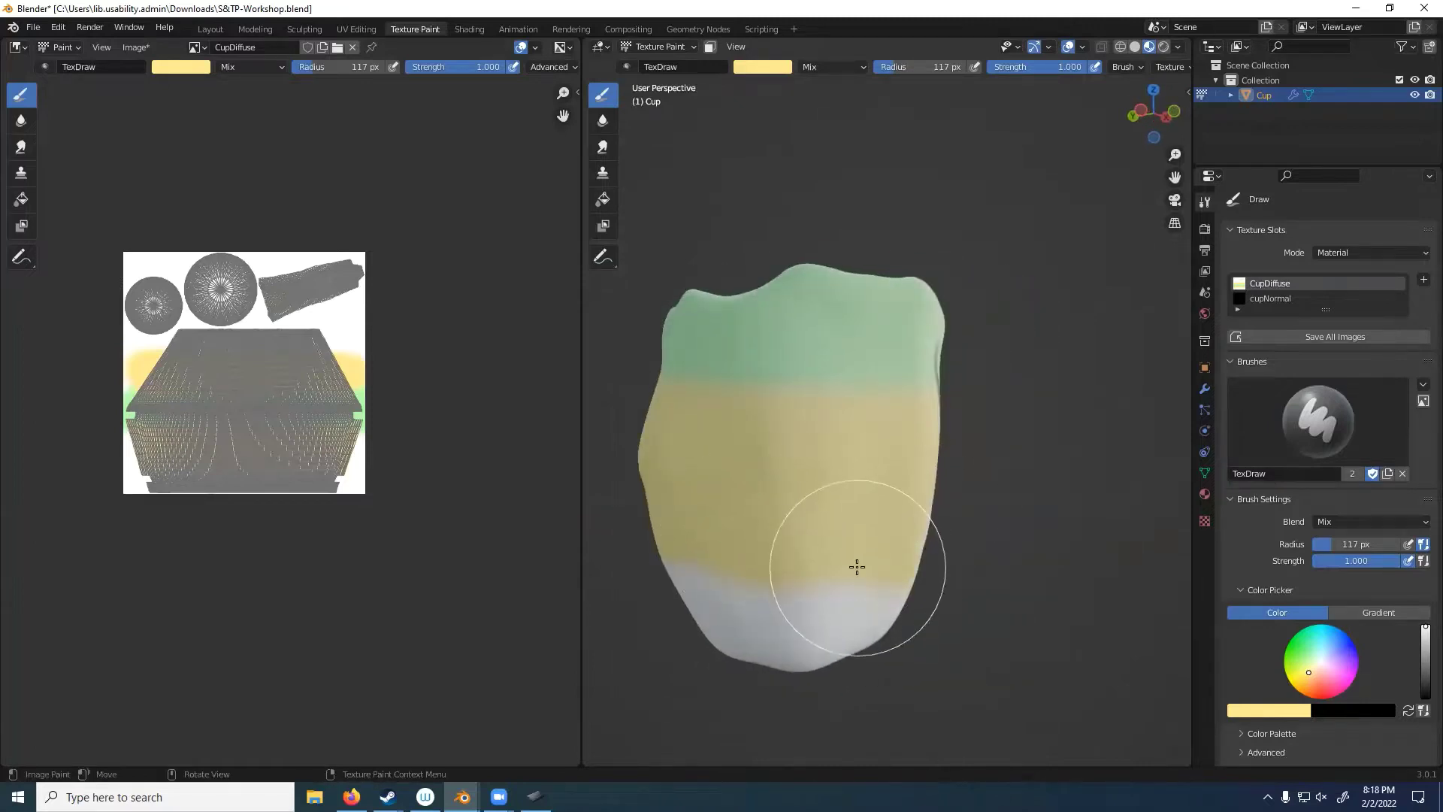
Step: Choose a light blue brush colour and paint the lower part of the cup all the way around
left_click(181, 66)
left_click(228, 126)
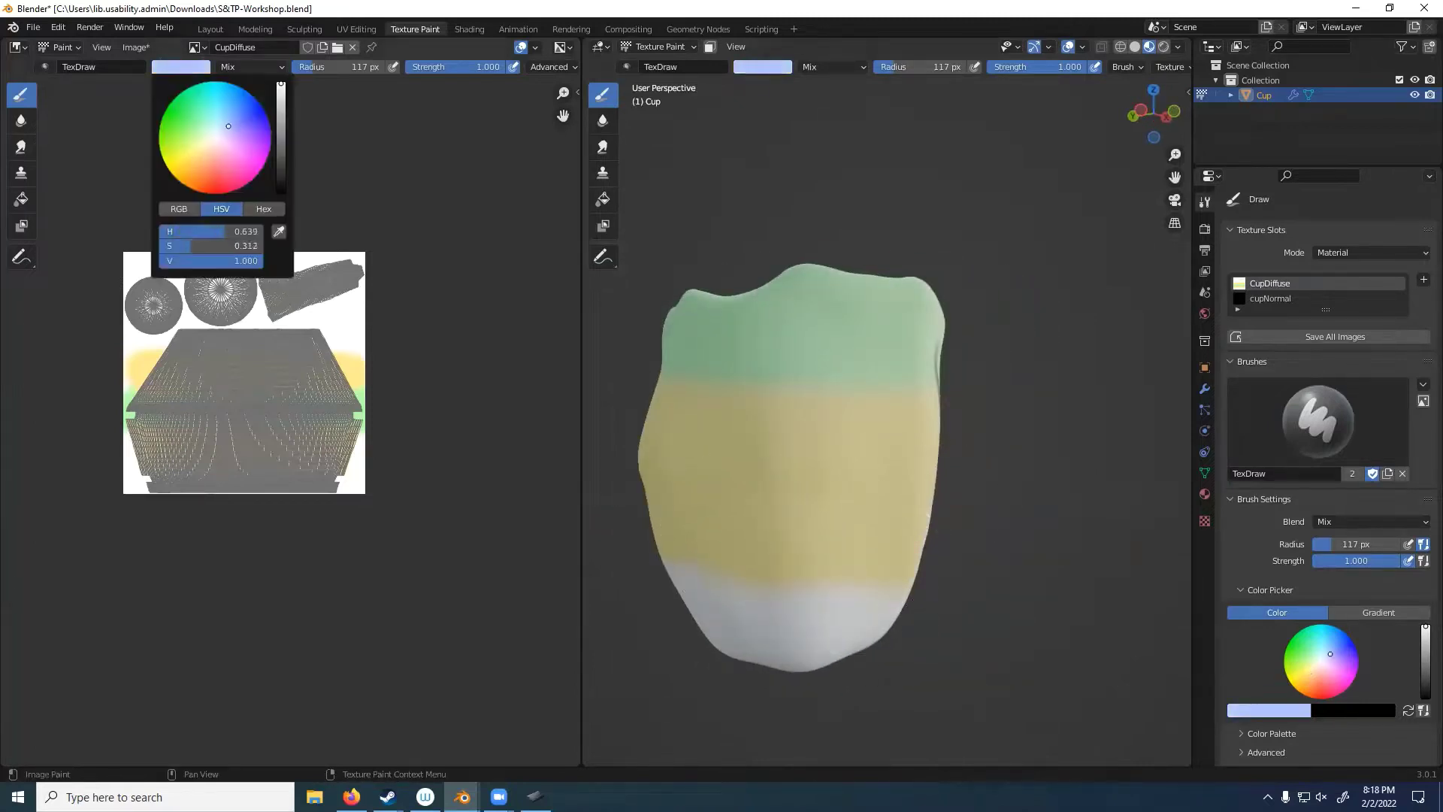
left_click_drag(782, 612, 705, 613)
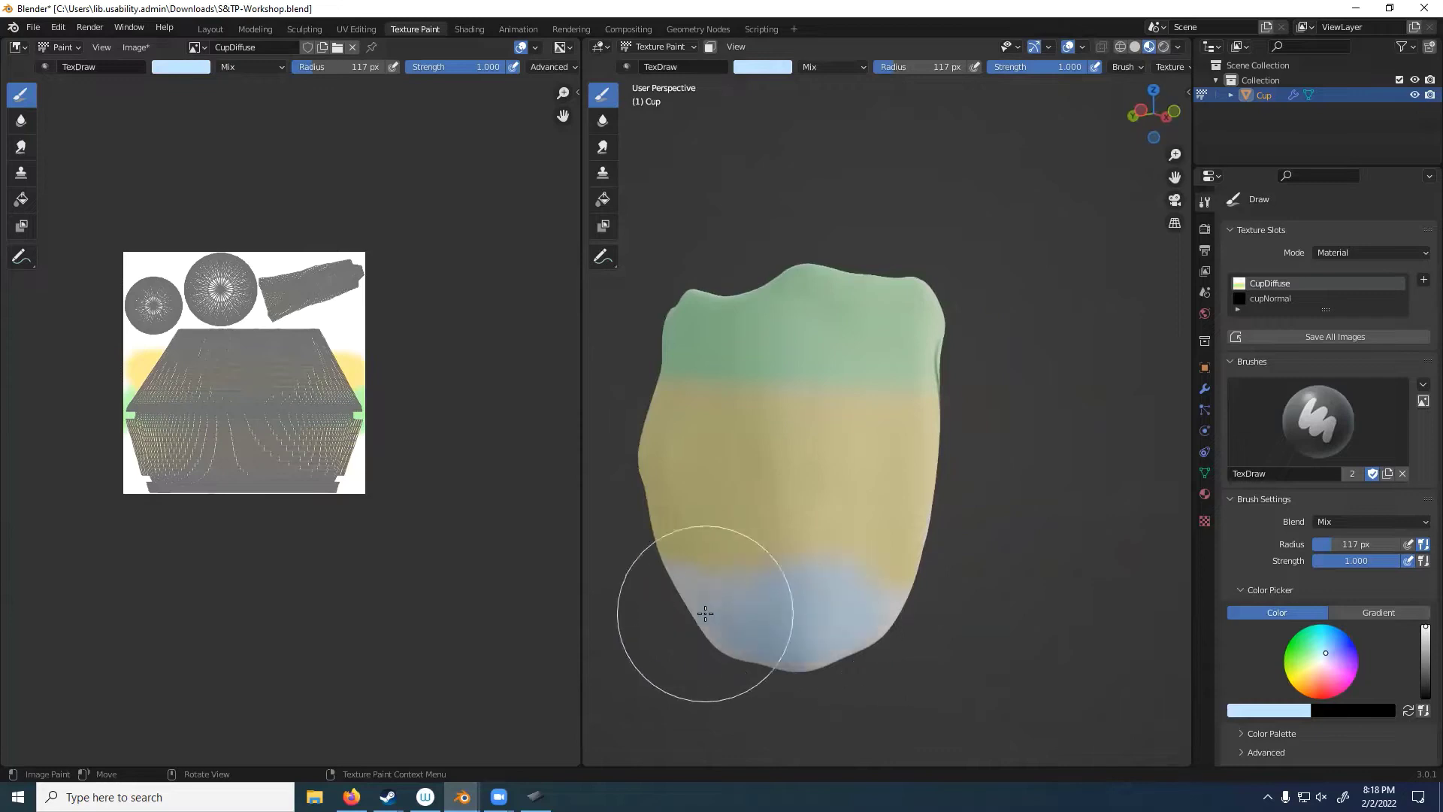
middle_click_drag(880, 606, 709, 606)
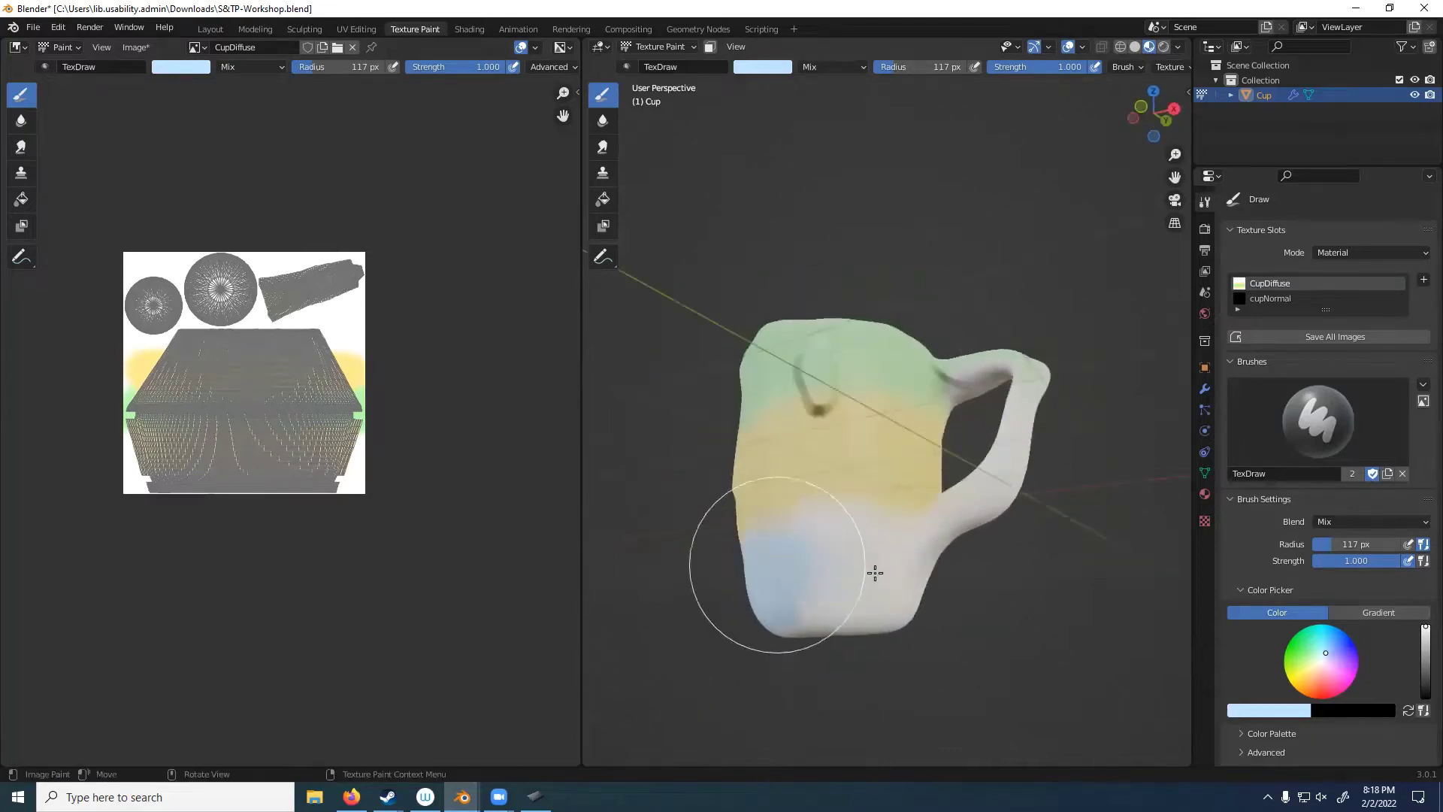
mouse_move(875, 573)
left_mouse_down()
mouse_move(864, 531)
mouse_move(873, 599)
mouse_move(712, 579)
left_mouse_up()
mouse_move(712, 580)
middle_mouse_down()
mouse_move(802, 589)
mouse_move(580, 583)
middle_mouse_up()
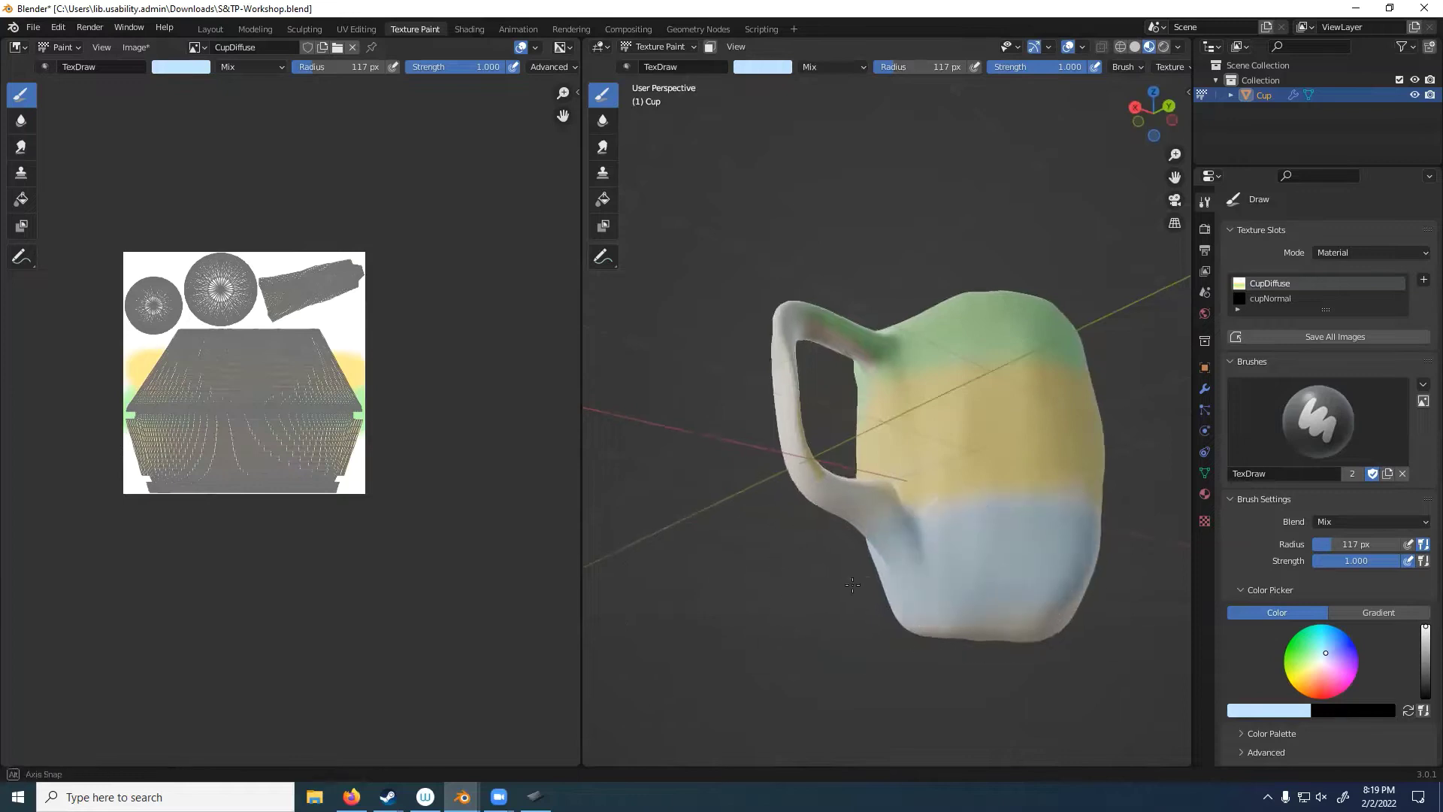
middle_click_drag(852, 585, 660, 602)
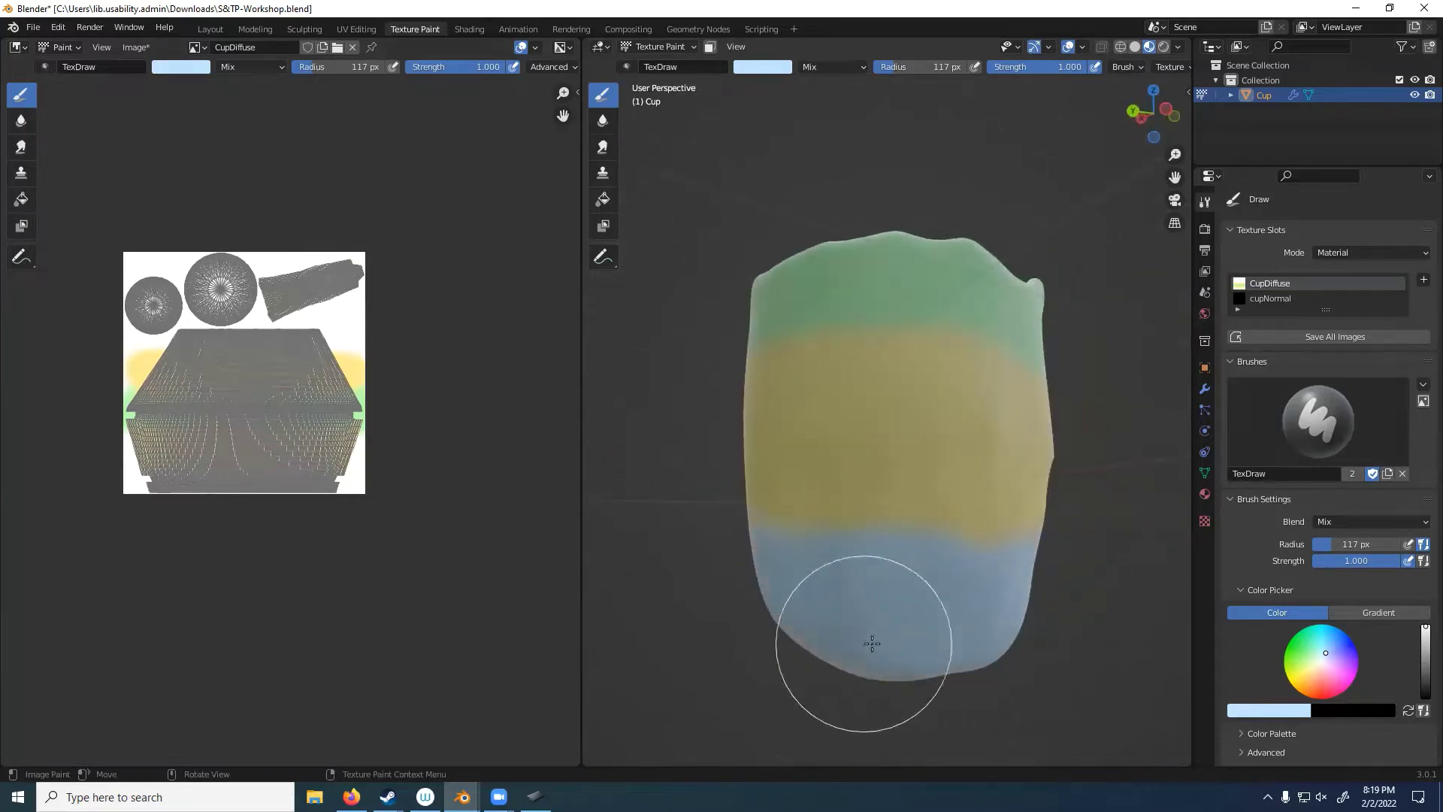
Step: Paint the cup's underside and the lower part of the handle light blue
middle_click_drag(872, 644, 715, 467)
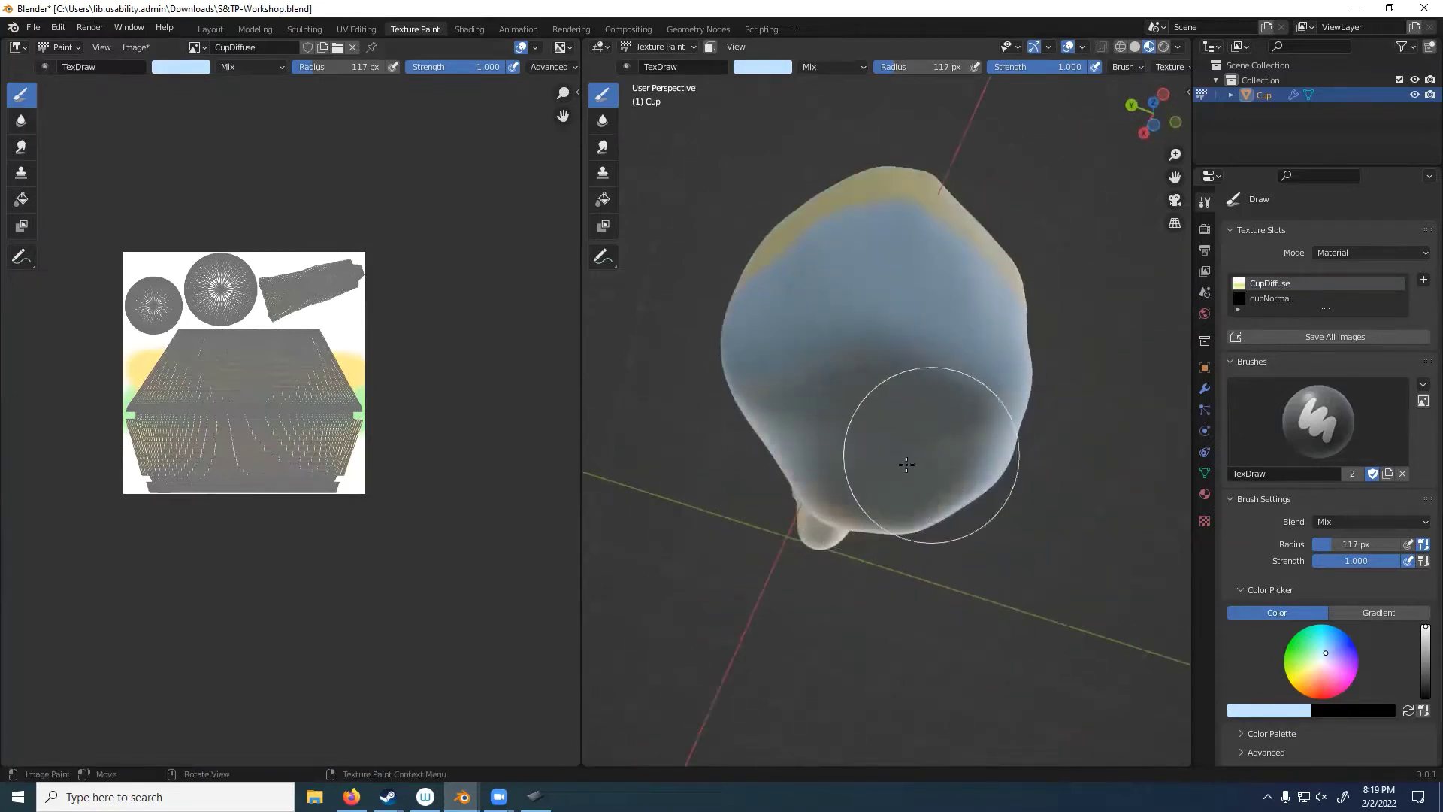
mouse_move(812, 461)
middle_mouse_down()
mouse_move(948, 590)
mouse_move(925, 586)
middle_mouse_up()
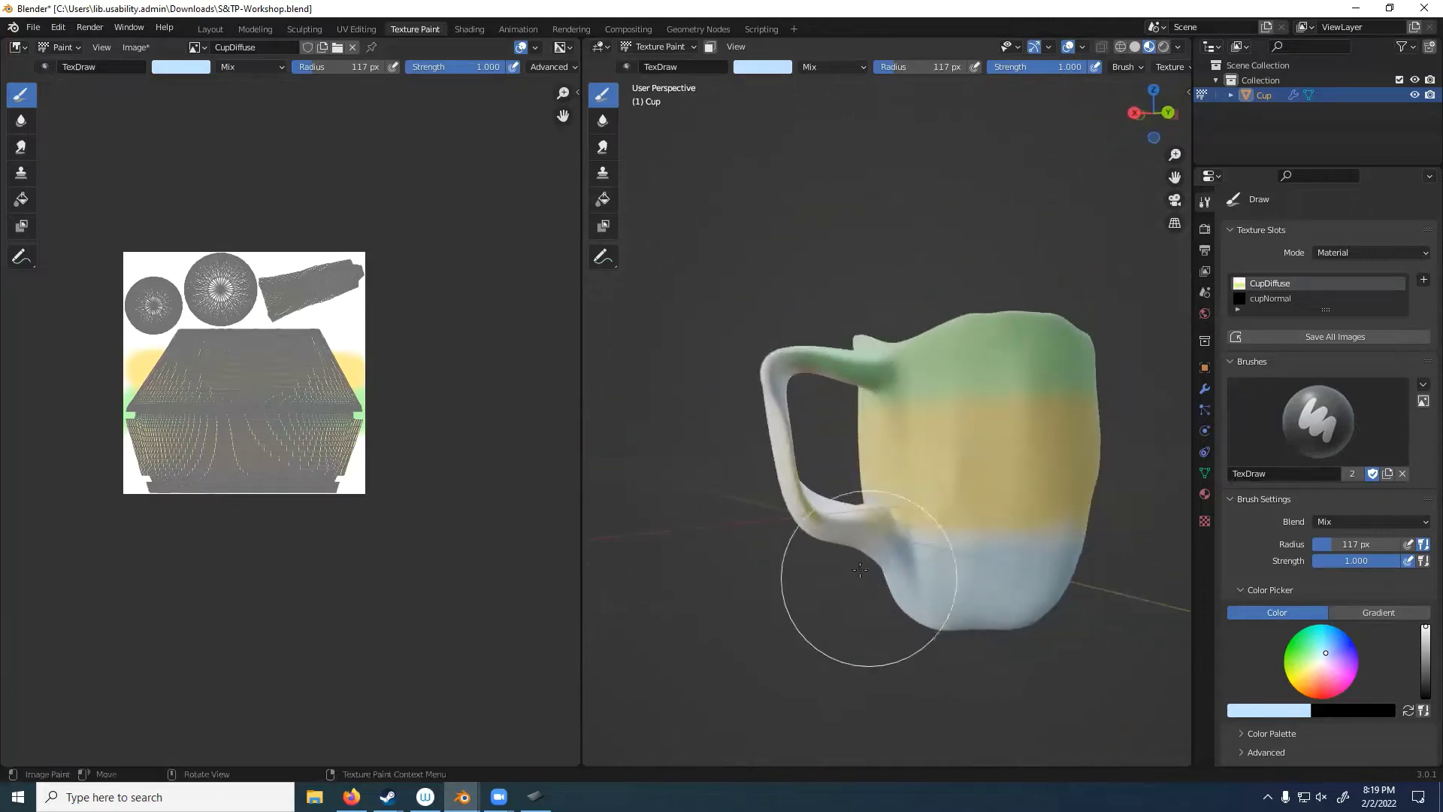
mouse_move(765, 380)
middle_mouse_down()
mouse_move(762, 516)
mouse_move(902, 579)
middle_mouse_up()
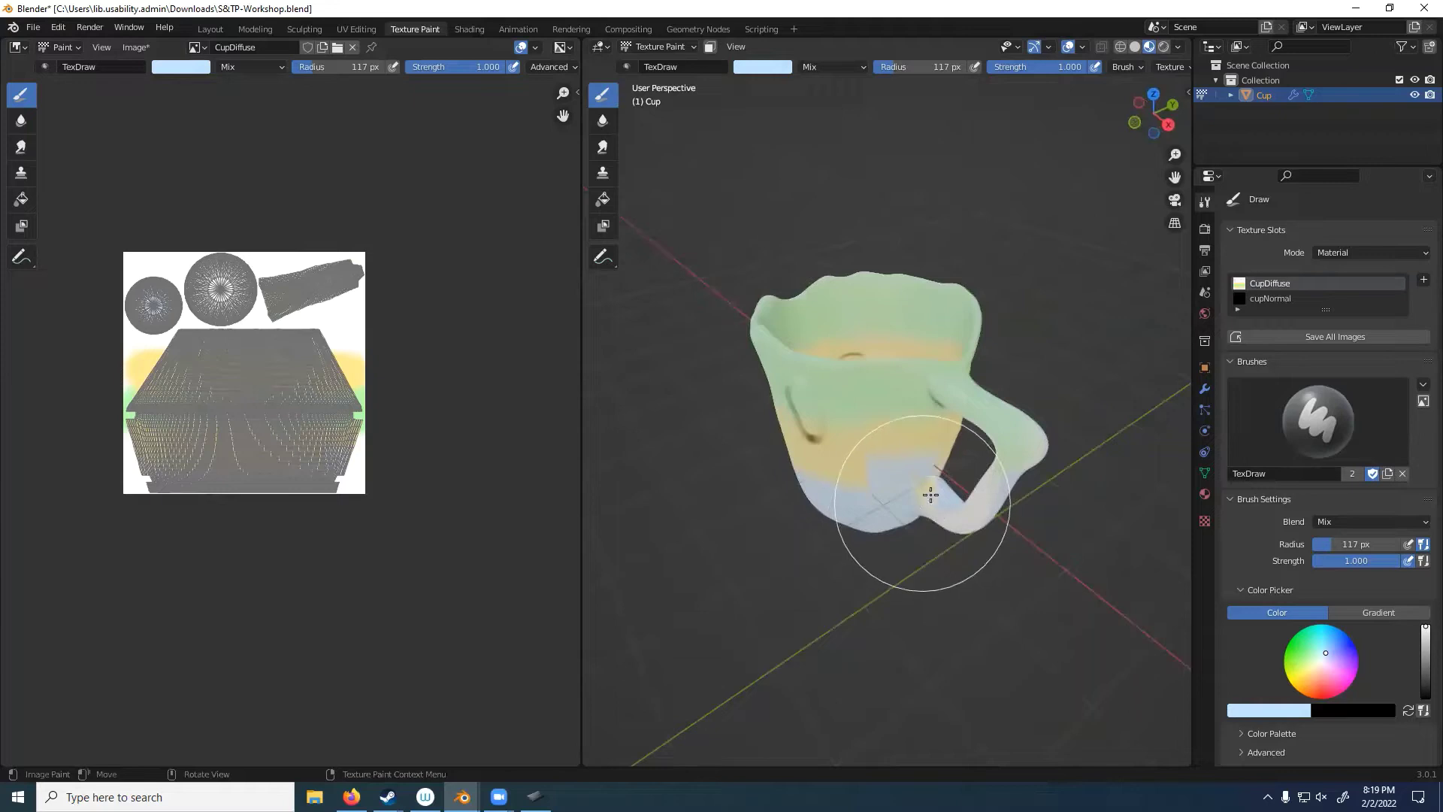
mouse_move(931, 494)
left_mouse_down()
mouse_move(936, 527)
mouse_move(916, 470)
left_mouse_up()
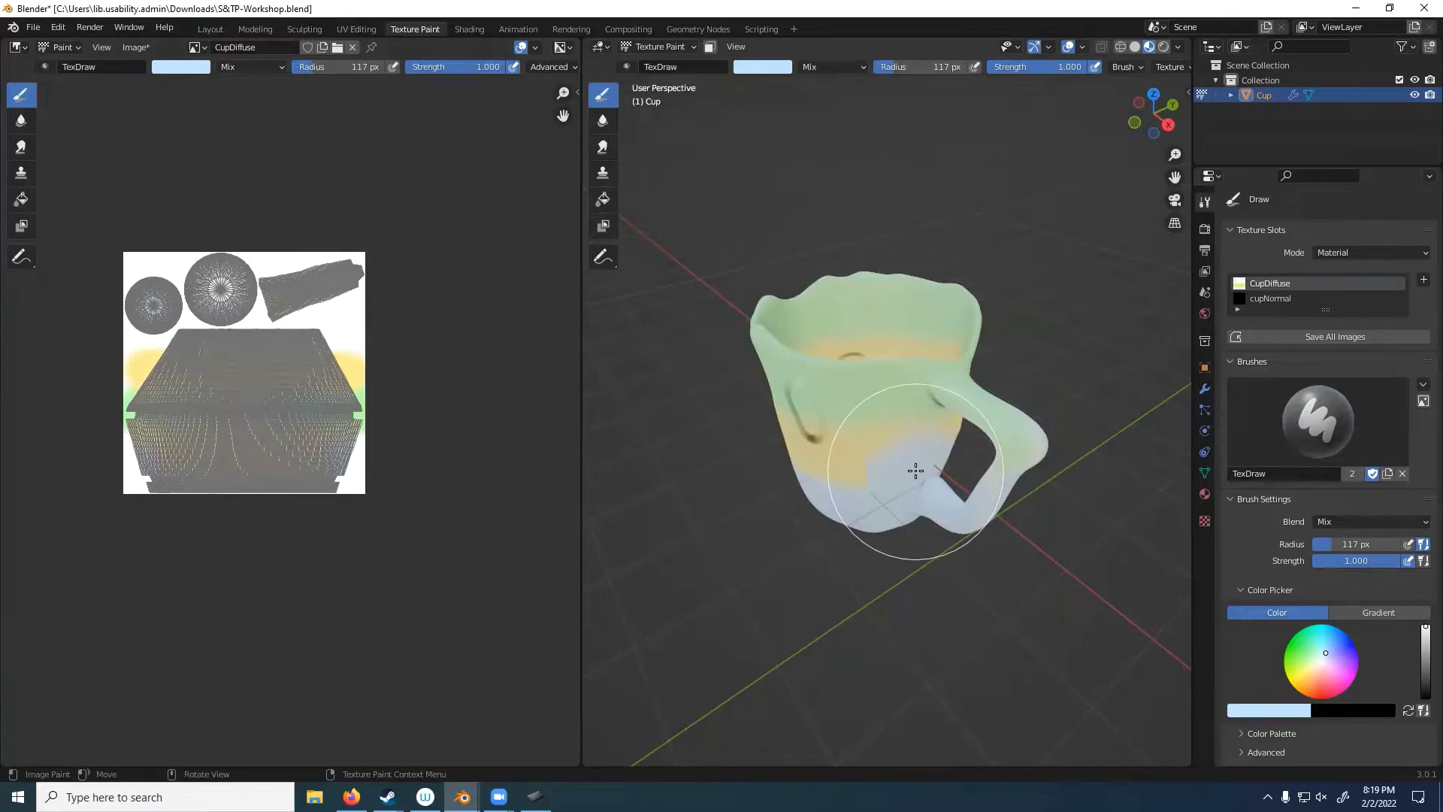
left_click(763, 66)
left_click_drag(1060, 66, 1086, 66)
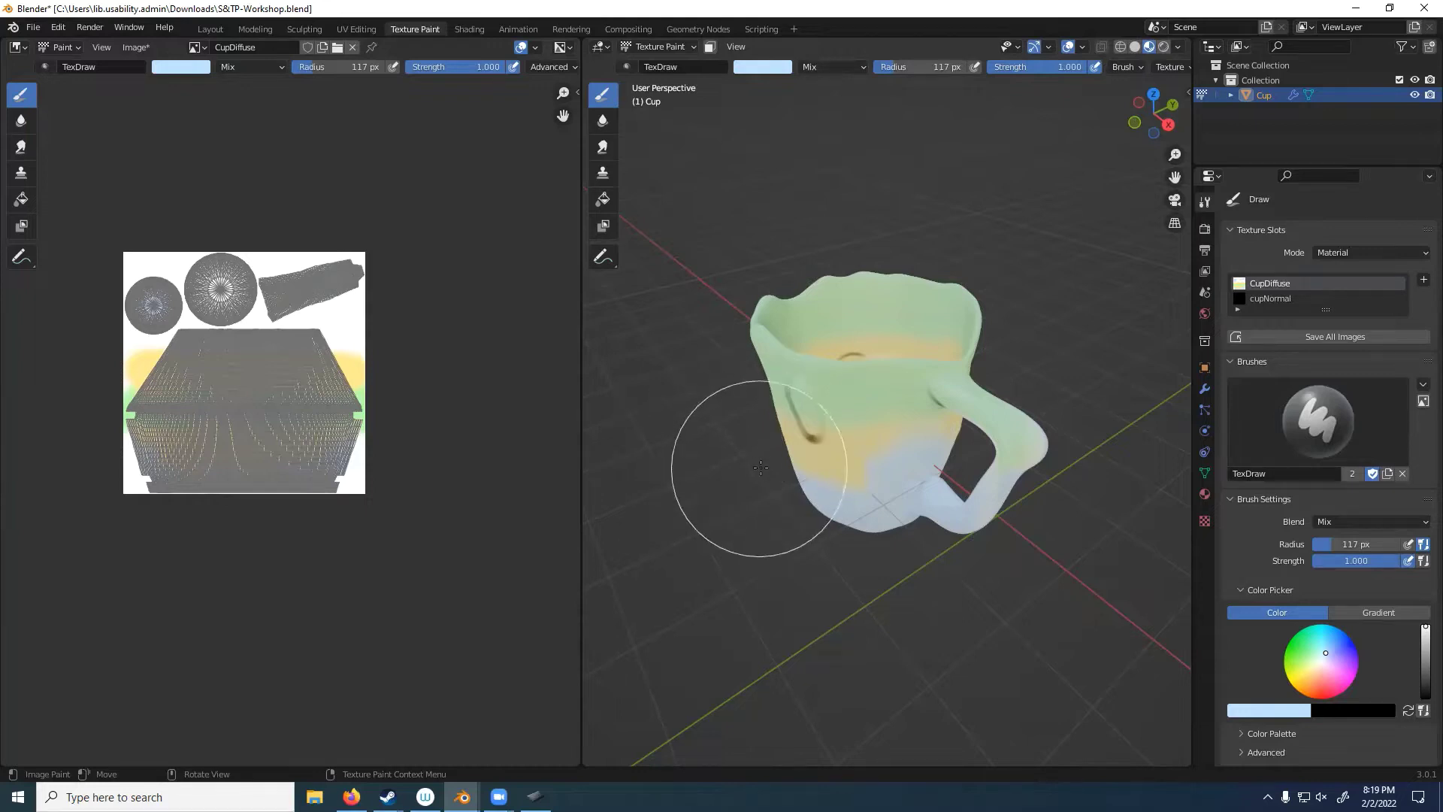
Step: Switch the brush back to pale yellow and repaint the middle band over the blue paint behind and along the handle
mouse_move(767, 458)
middle_mouse_down()
mouse_move(776, 416)
mouse_move(752, 406)
mouse_move(797, 410)
mouse_move(706, 378)
middle_mouse_up()
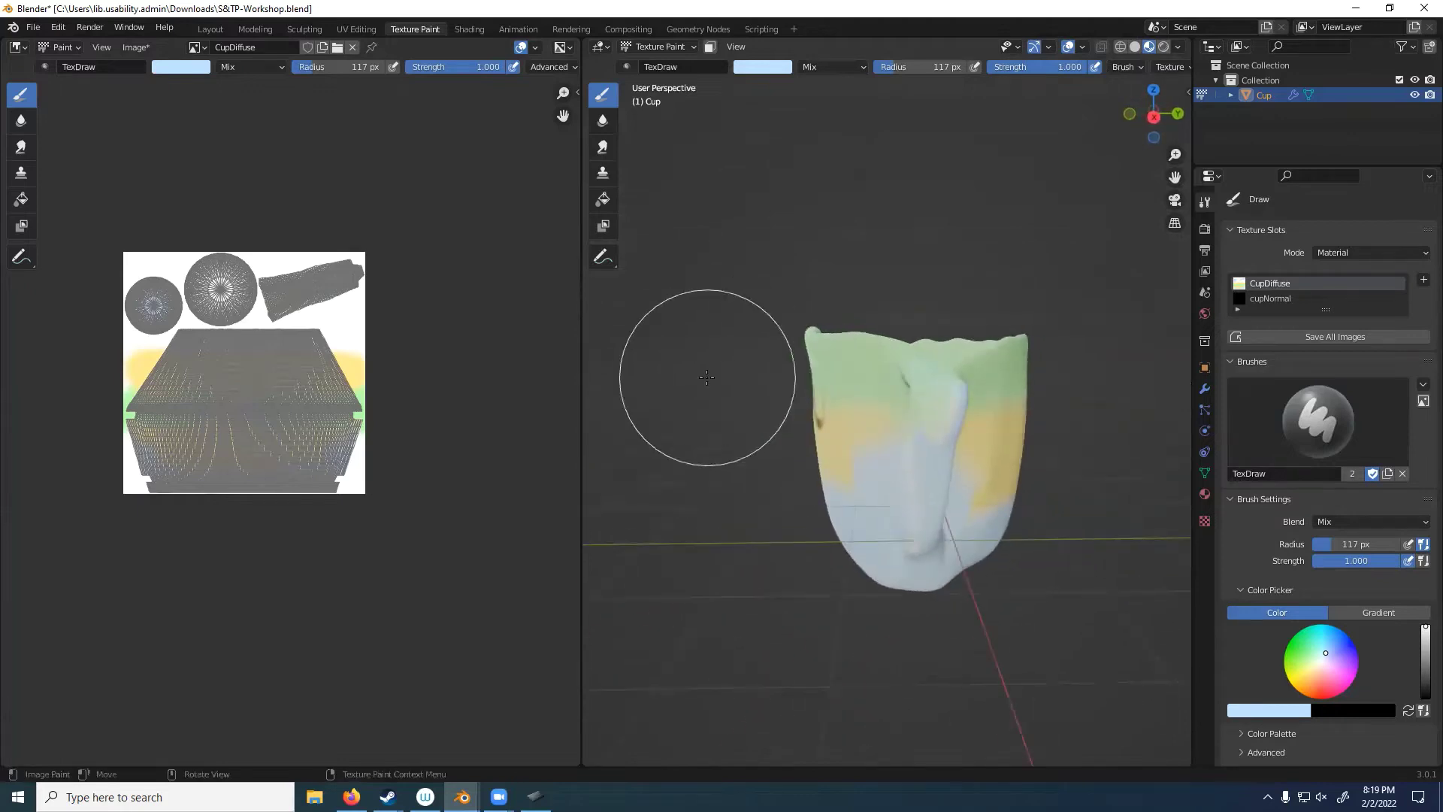
left_click(180, 66)
left_click(196, 140)
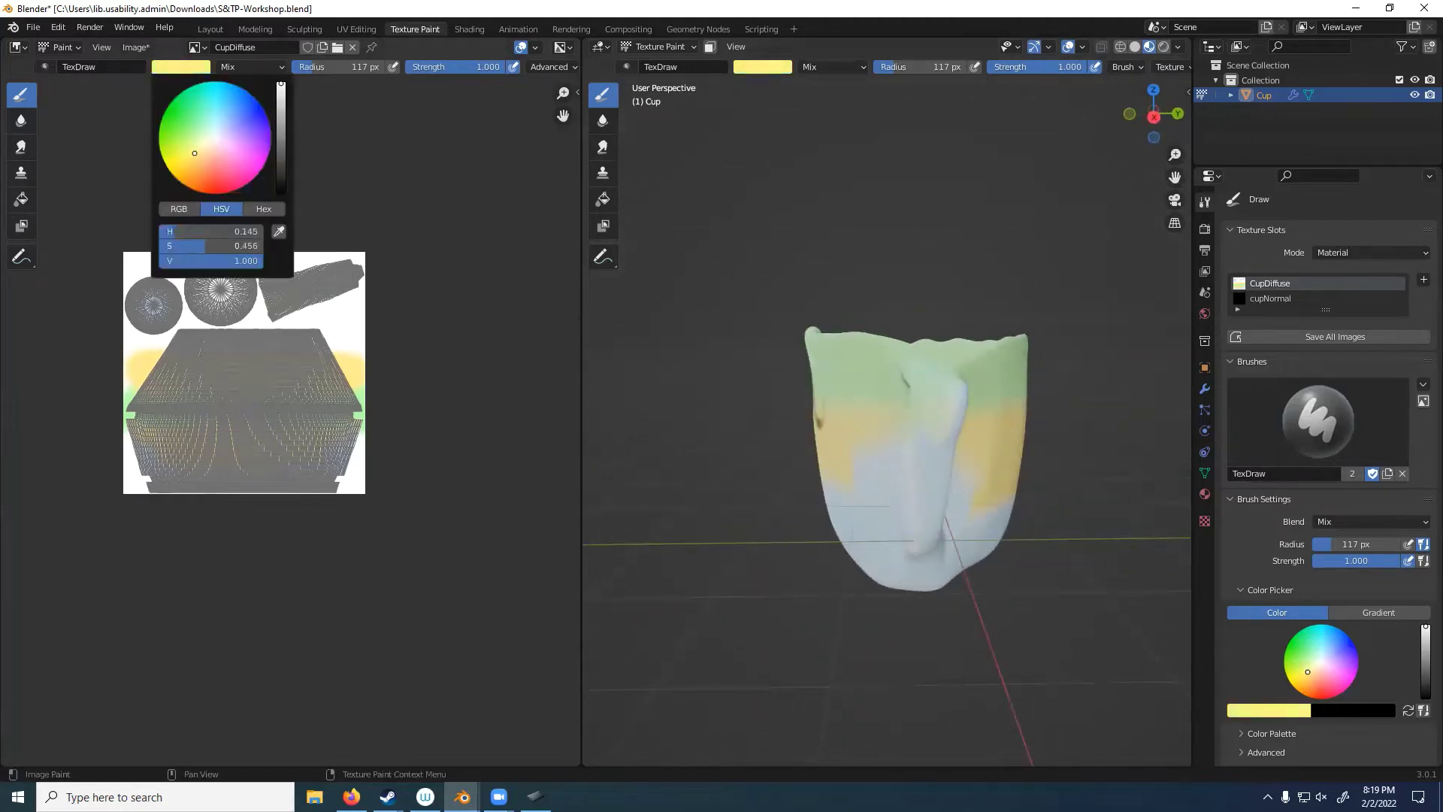
middle_click_drag(822, 434, 778, 443)
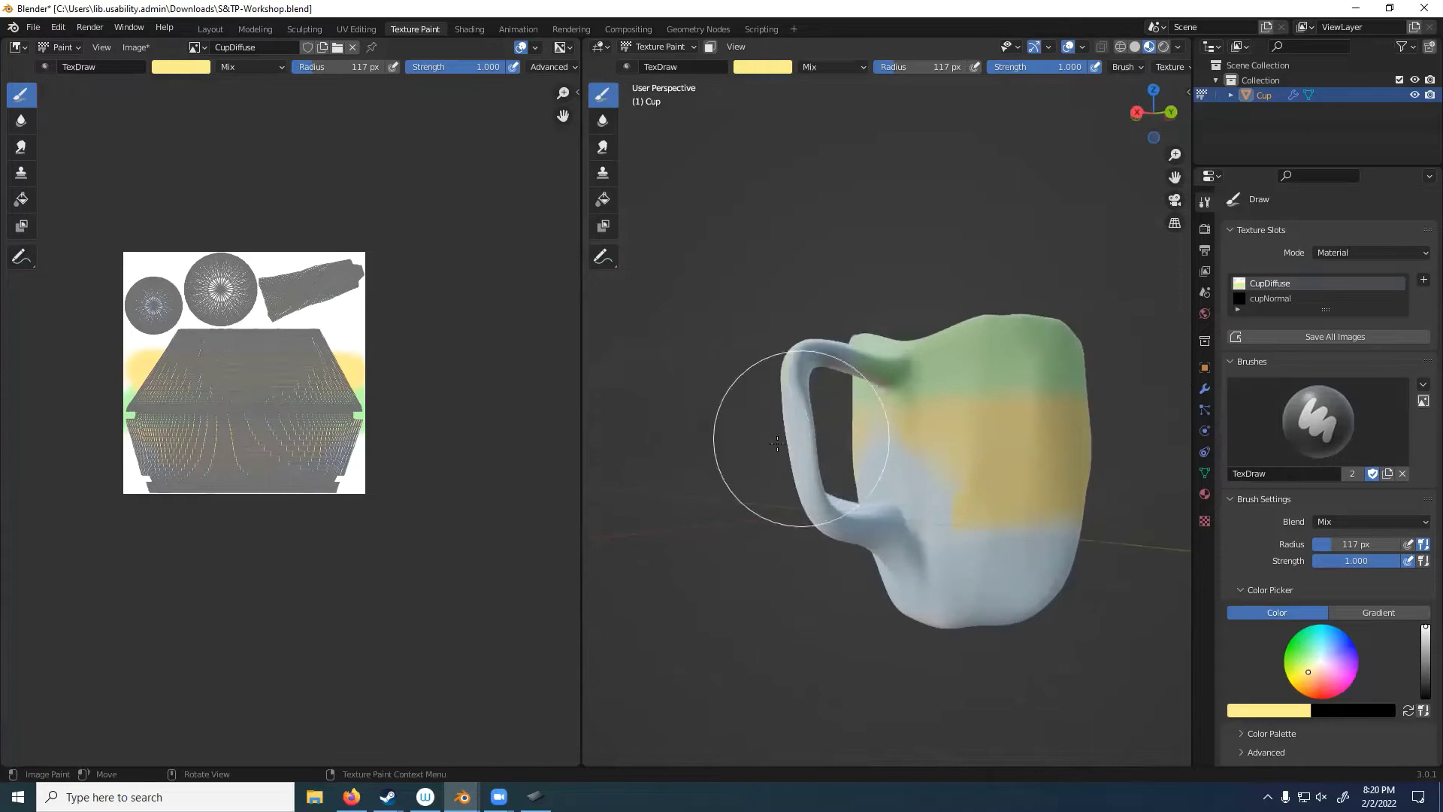
mouse_move(940, 458)
middle_mouse_down()
mouse_move(858, 477)
mouse_move(960, 435)
mouse_move(898, 438)
middle_mouse_up()
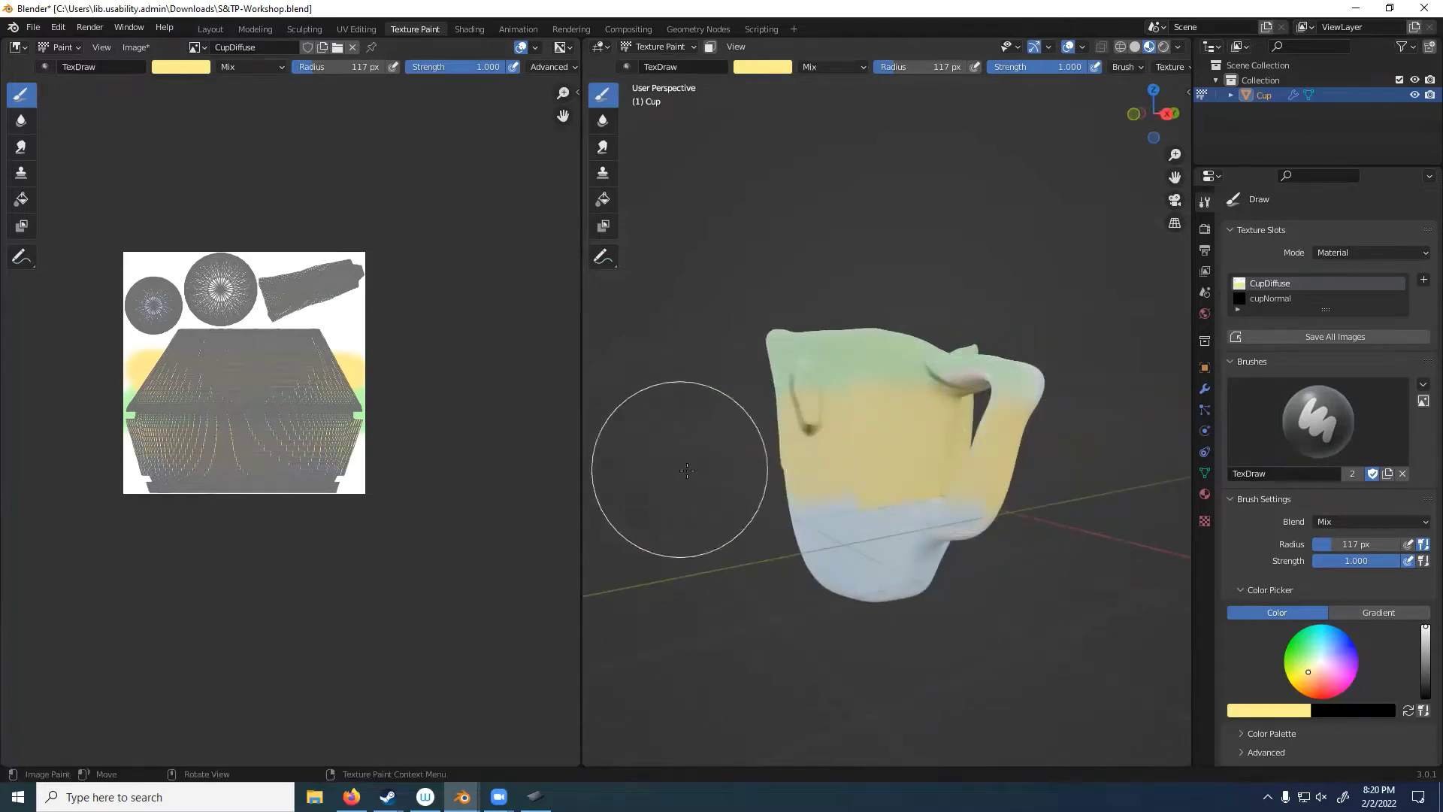
middle_click_drag(687, 471, 789, 490)
mouse_move(686, 484)
middle_mouse_down()
mouse_move(685, 510)
mouse_move(799, 477)
middle_mouse_up()
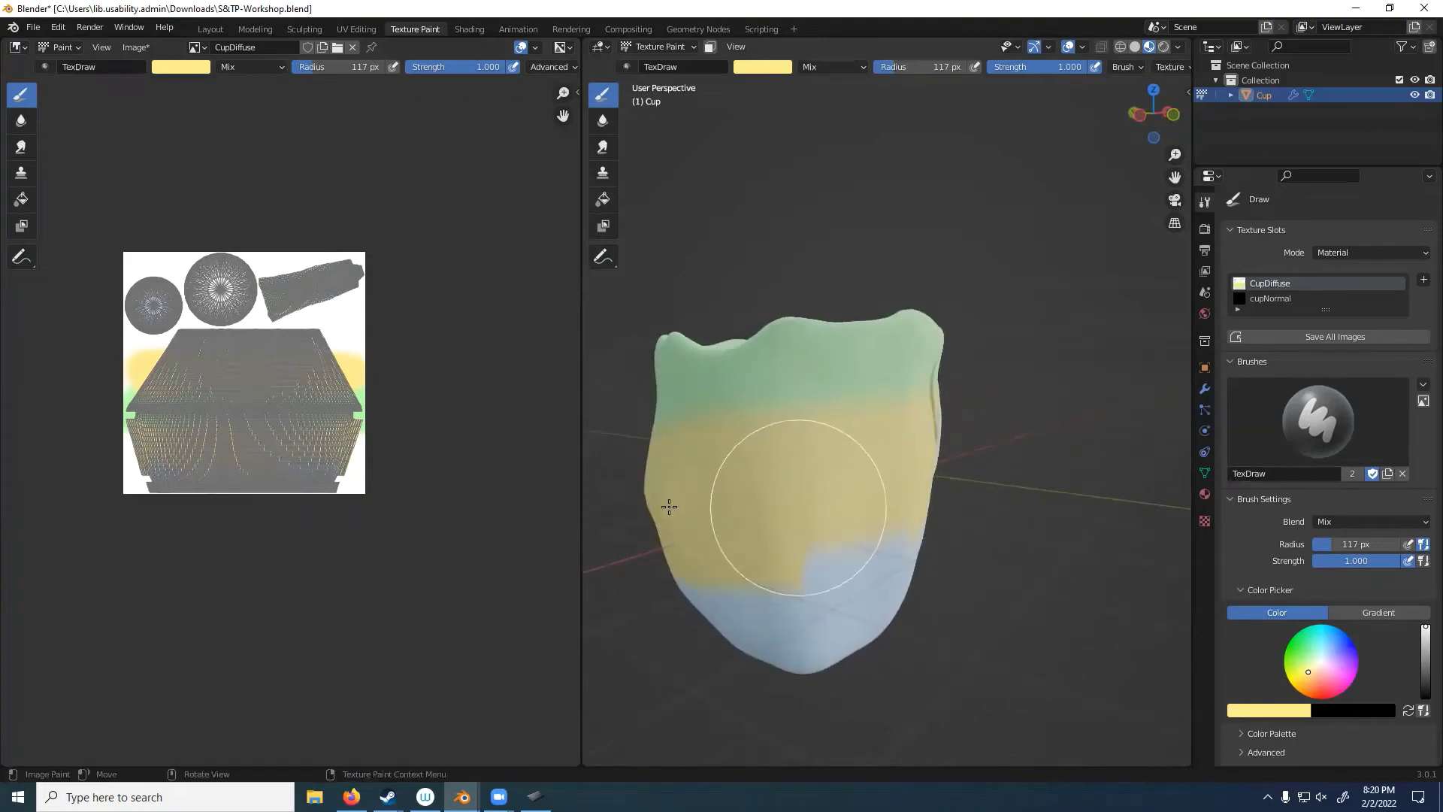
mouse_move(654, 475)
middle_mouse_down()
mouse_move(579, 494)
mouse_move(722, 481)
mouse_move(636, 488)
middle_mouse_up()
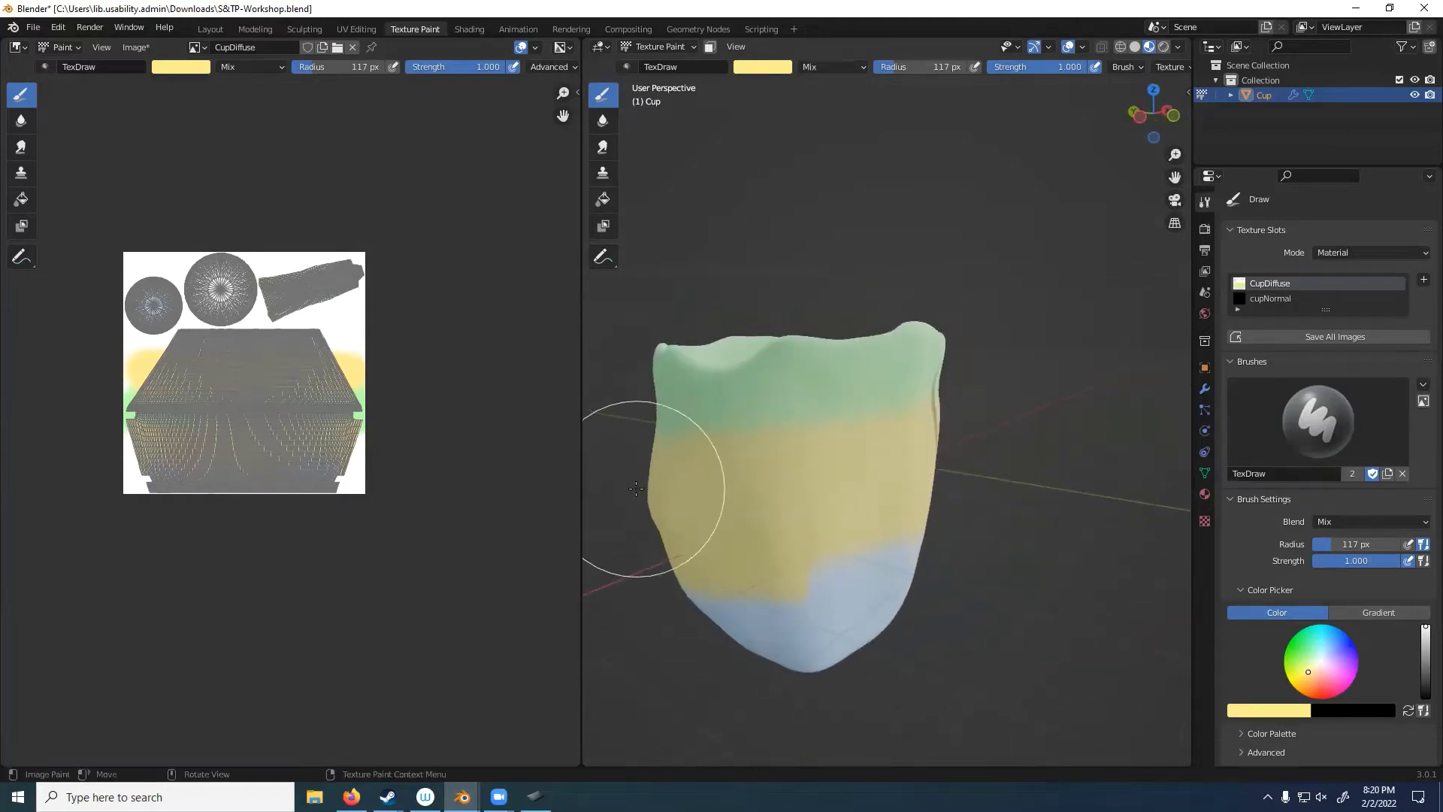
Step: Blur the border between the yellow and blue bands on the cup with the Soften brush
left_click(29, 121)
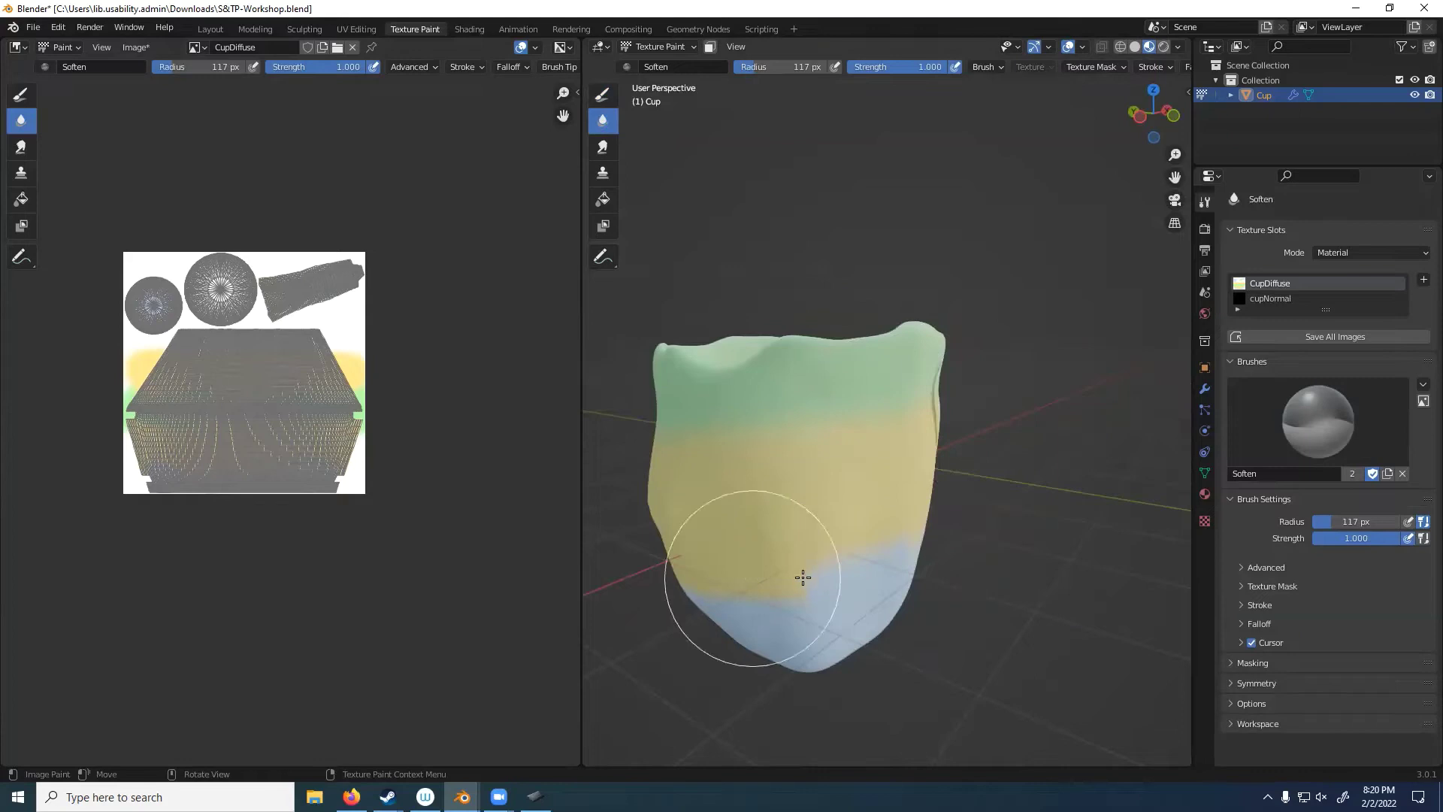
middle_click_drag(803, 577, 779, 531)
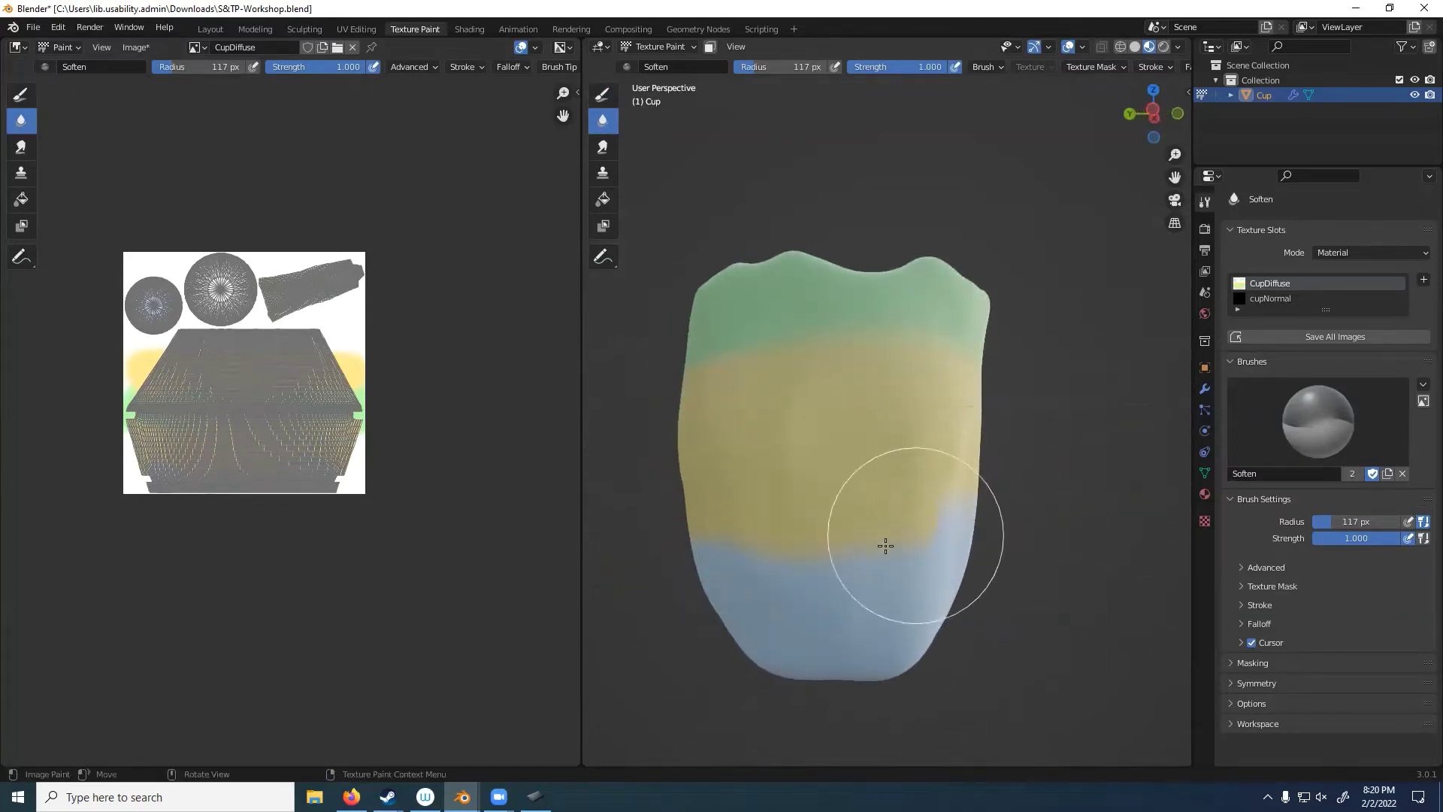
mouse_move(886, 546)
left_mouse_down()
mouse_move(715, 568)
mouse_move(802, 548)
mouse_move(658, 527)
mouse_move(857, 546)
left_mouse_up()
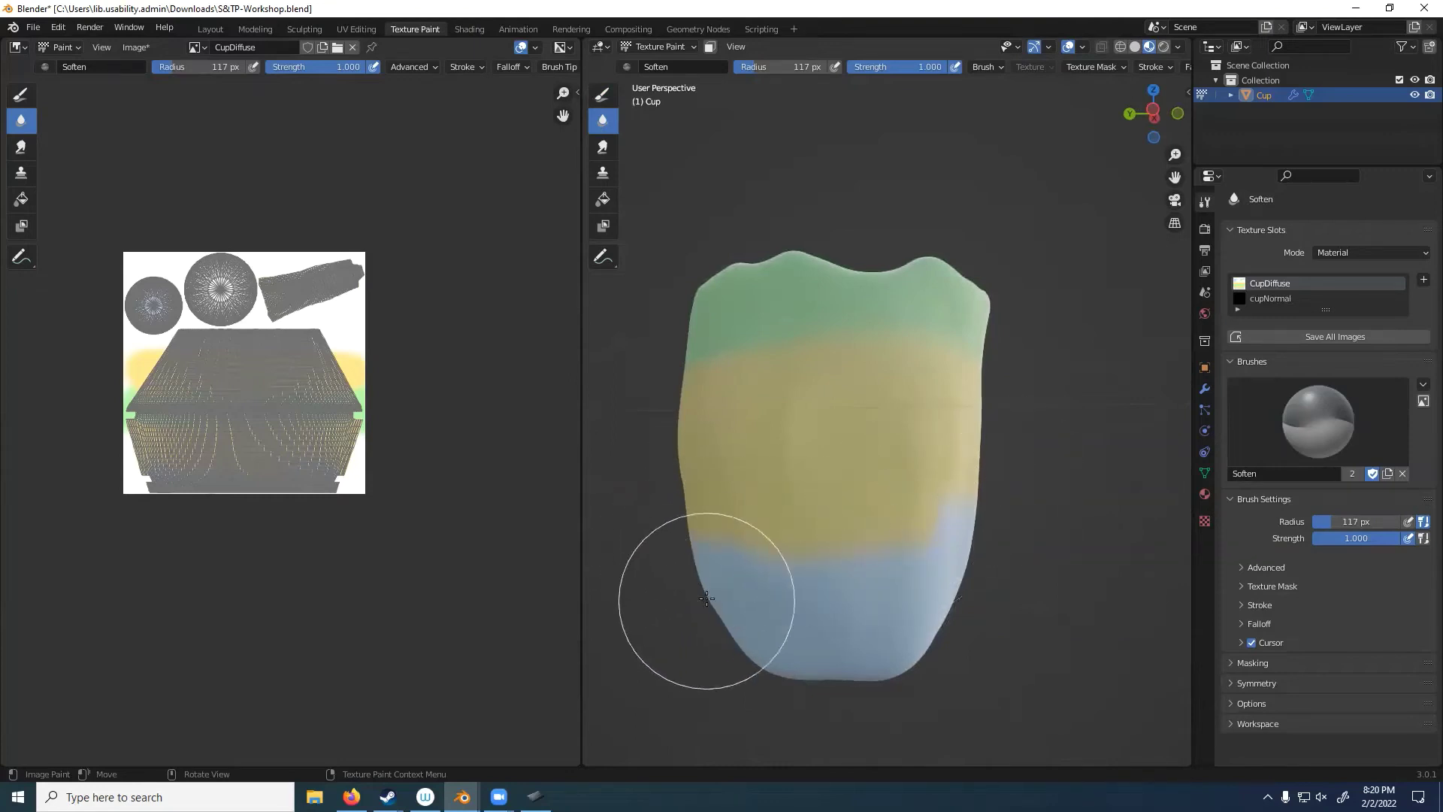
mouse_move(707, 598)
middle_mouse_down()
mouse_move(782, 519)
mouse_move(751, 515)
middle_mouse_up()
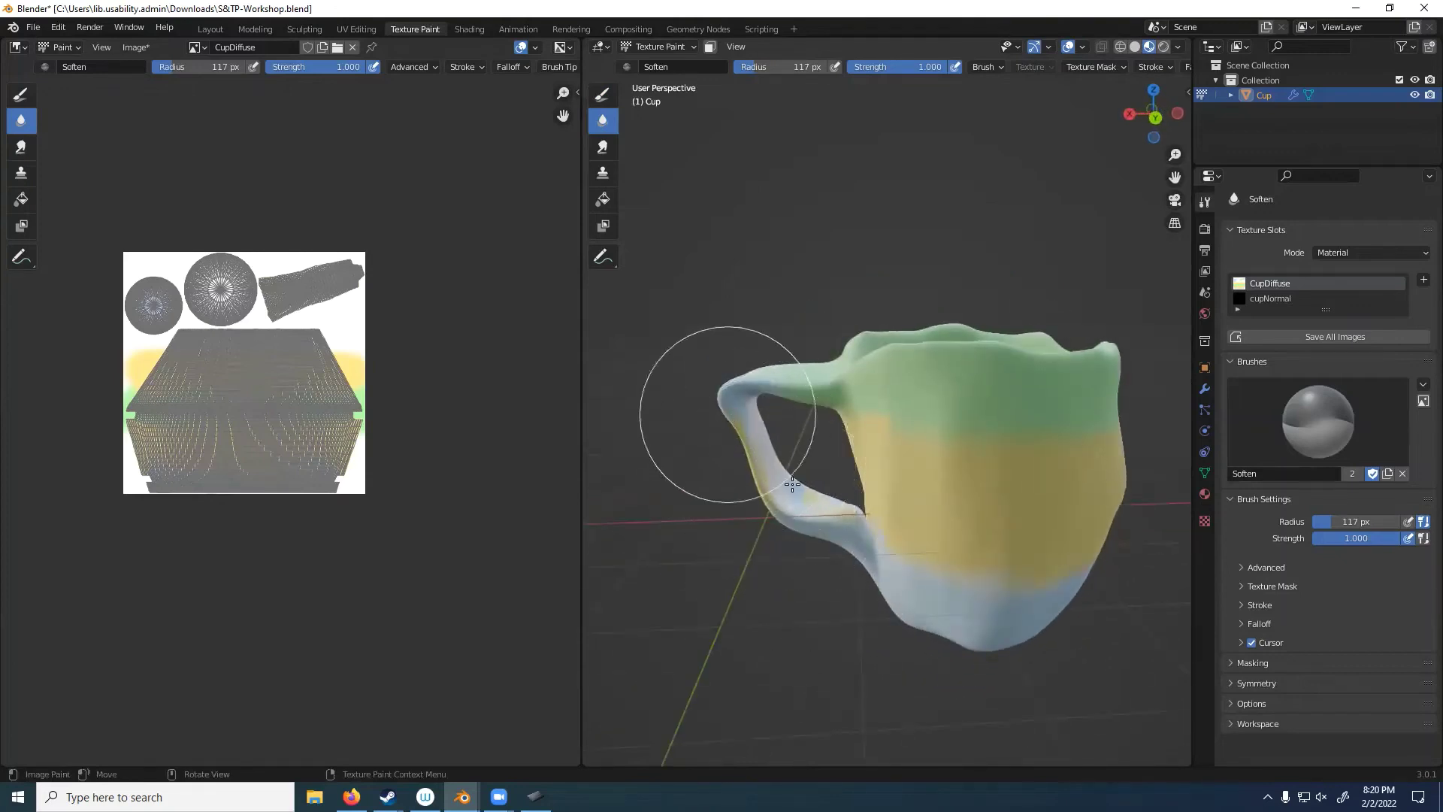
mouse_move(661, 532)
middle_mouse_down()
mouse_move(716, 574)
mouse_move(753, 492)
middle_mouse_up()
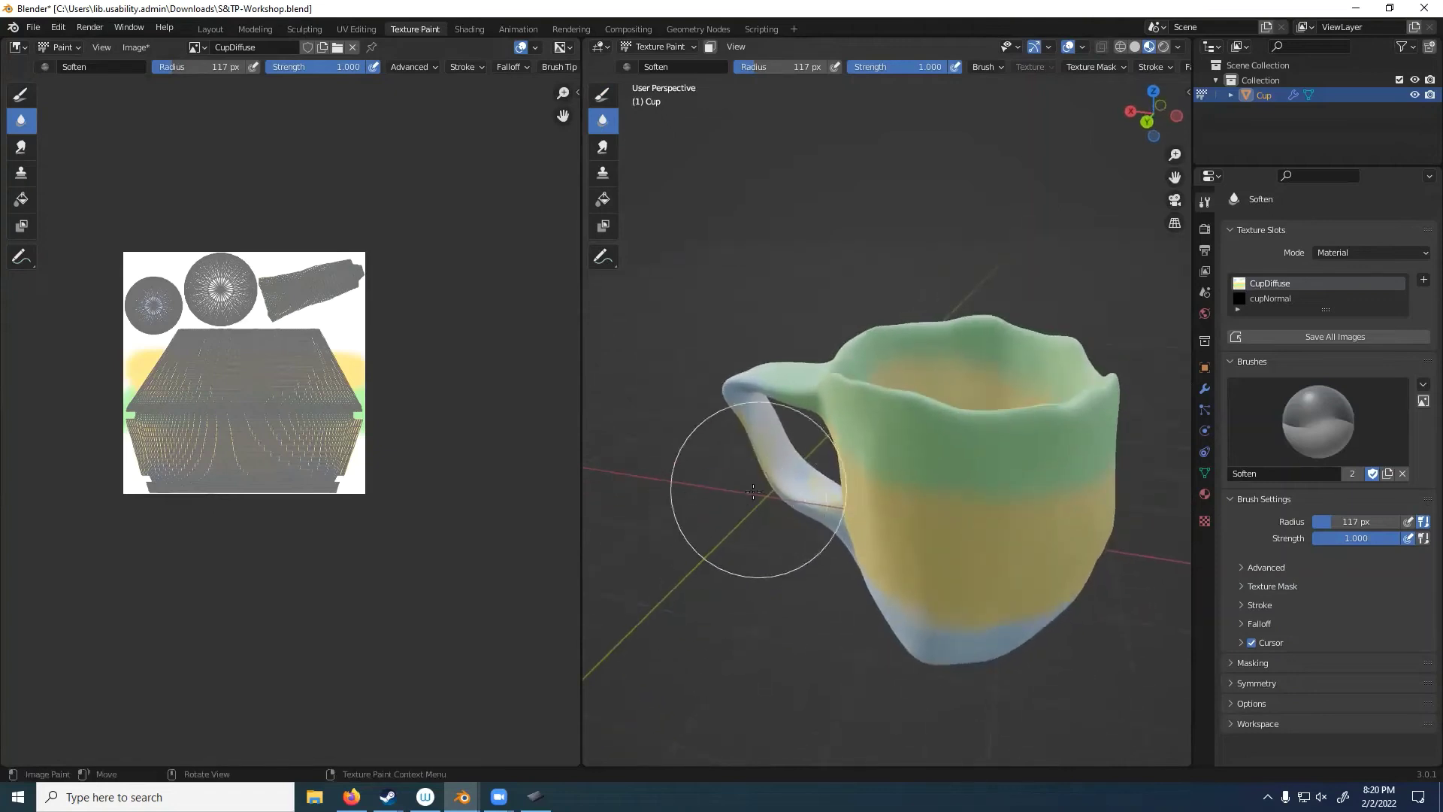
Step: Smudge the green, yellow and blue paint into each other on the handle and the cup's side with the Smear brush
left_click(21, 148)
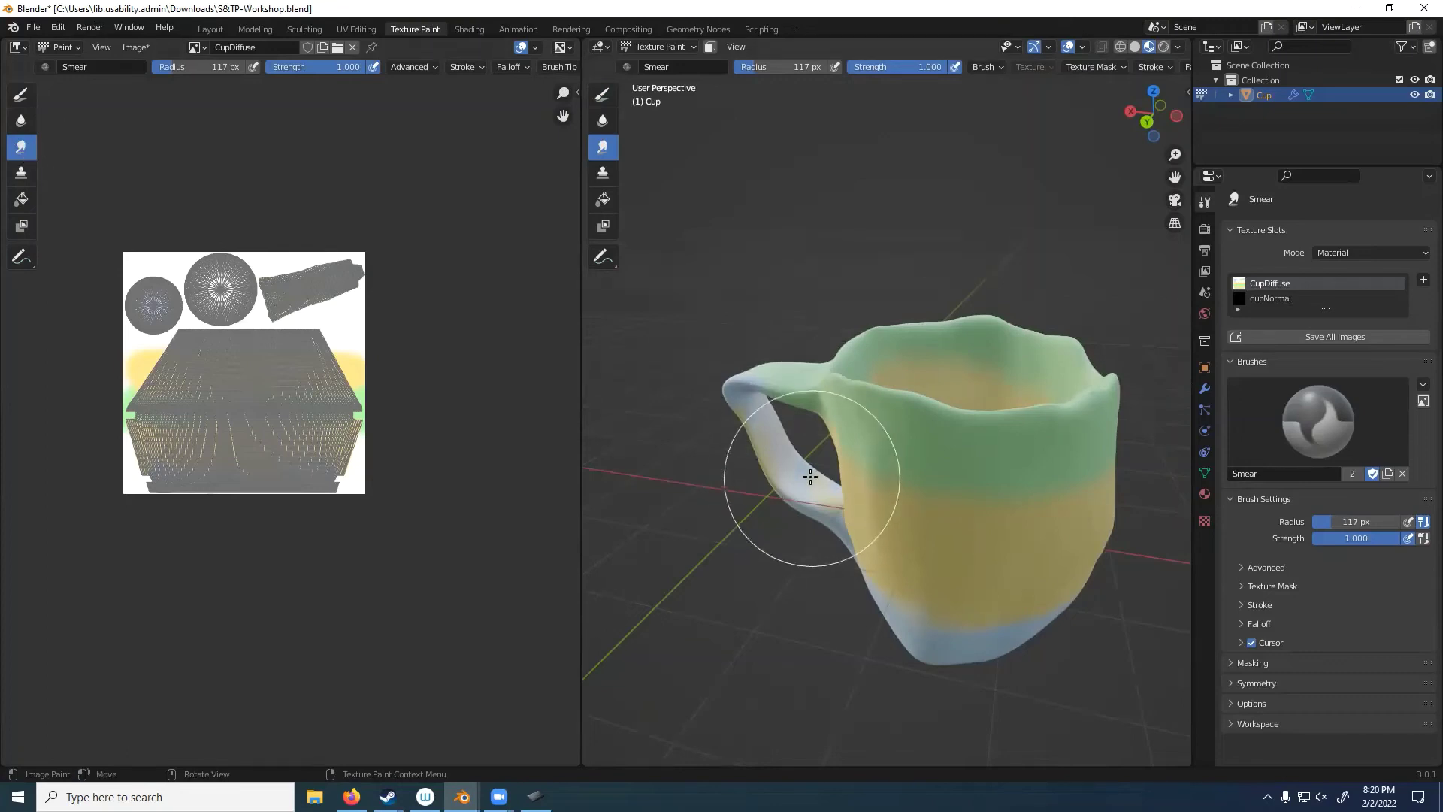
mouse_move(763, 415)
left_mouse_down()
mouse_move(786, 467)
mouse_move(785, 453)
left_mouse_up()
mouse_move(782, 448)
middle_mouse_down()
mouse_move(846, 518)
mouse_move(854, 462)
mouse_move(877, 441)
middle_mouse_up()
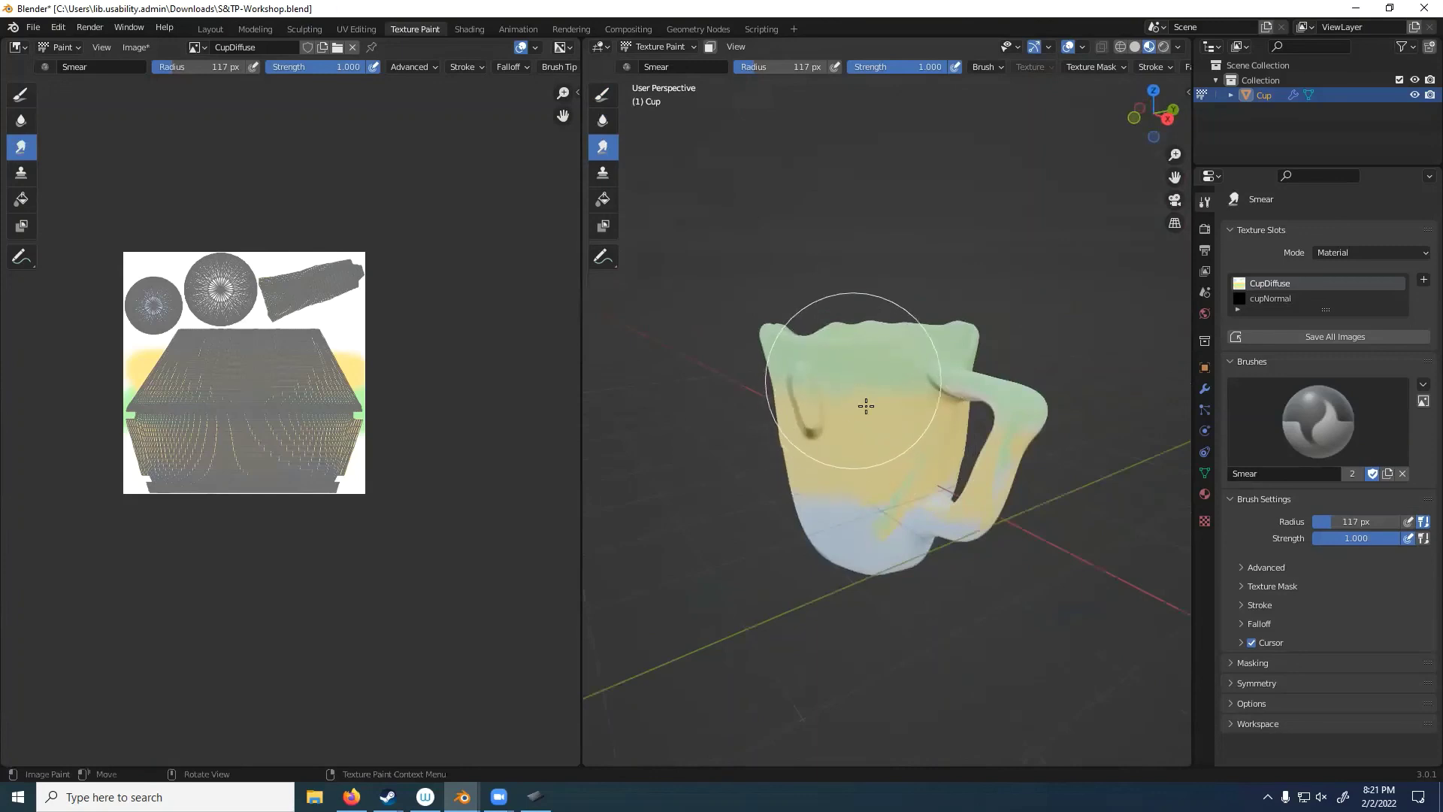
left_click_drag(816, 506, 863, 441)
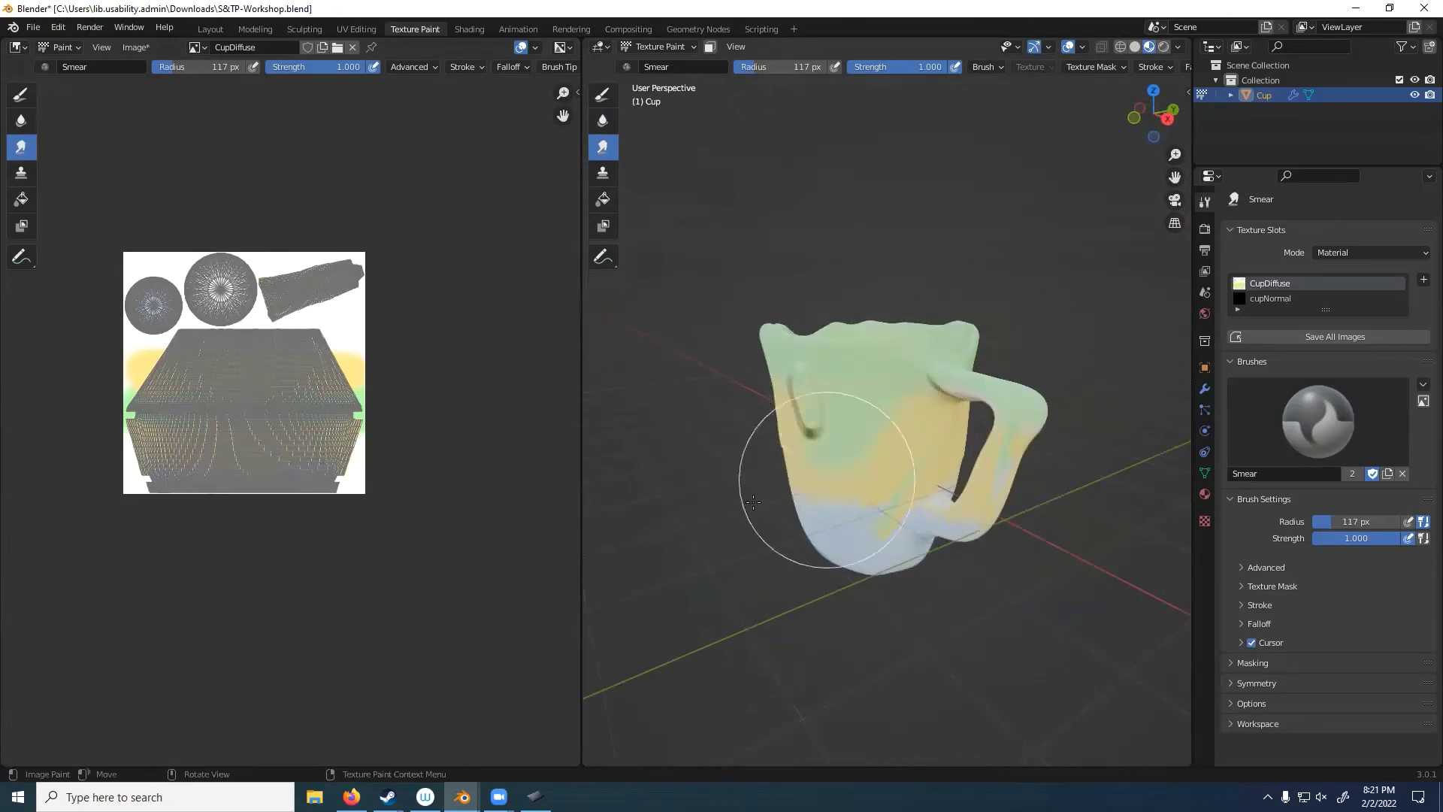
mouse_move(754, 502)
middle_mouse_down()
mouse_move(783, 477)
mouse_move(786, 509)
middle_mouse_up()
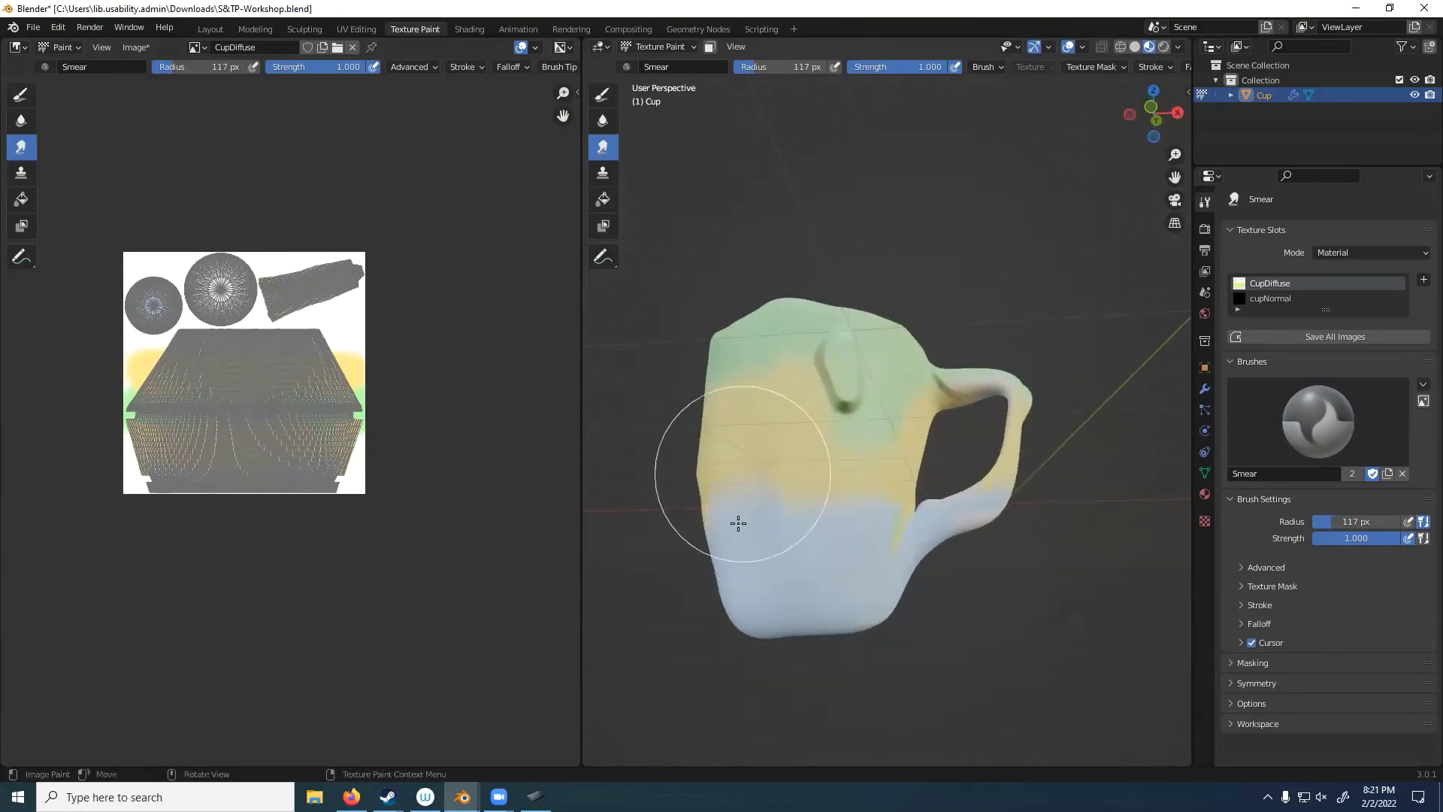